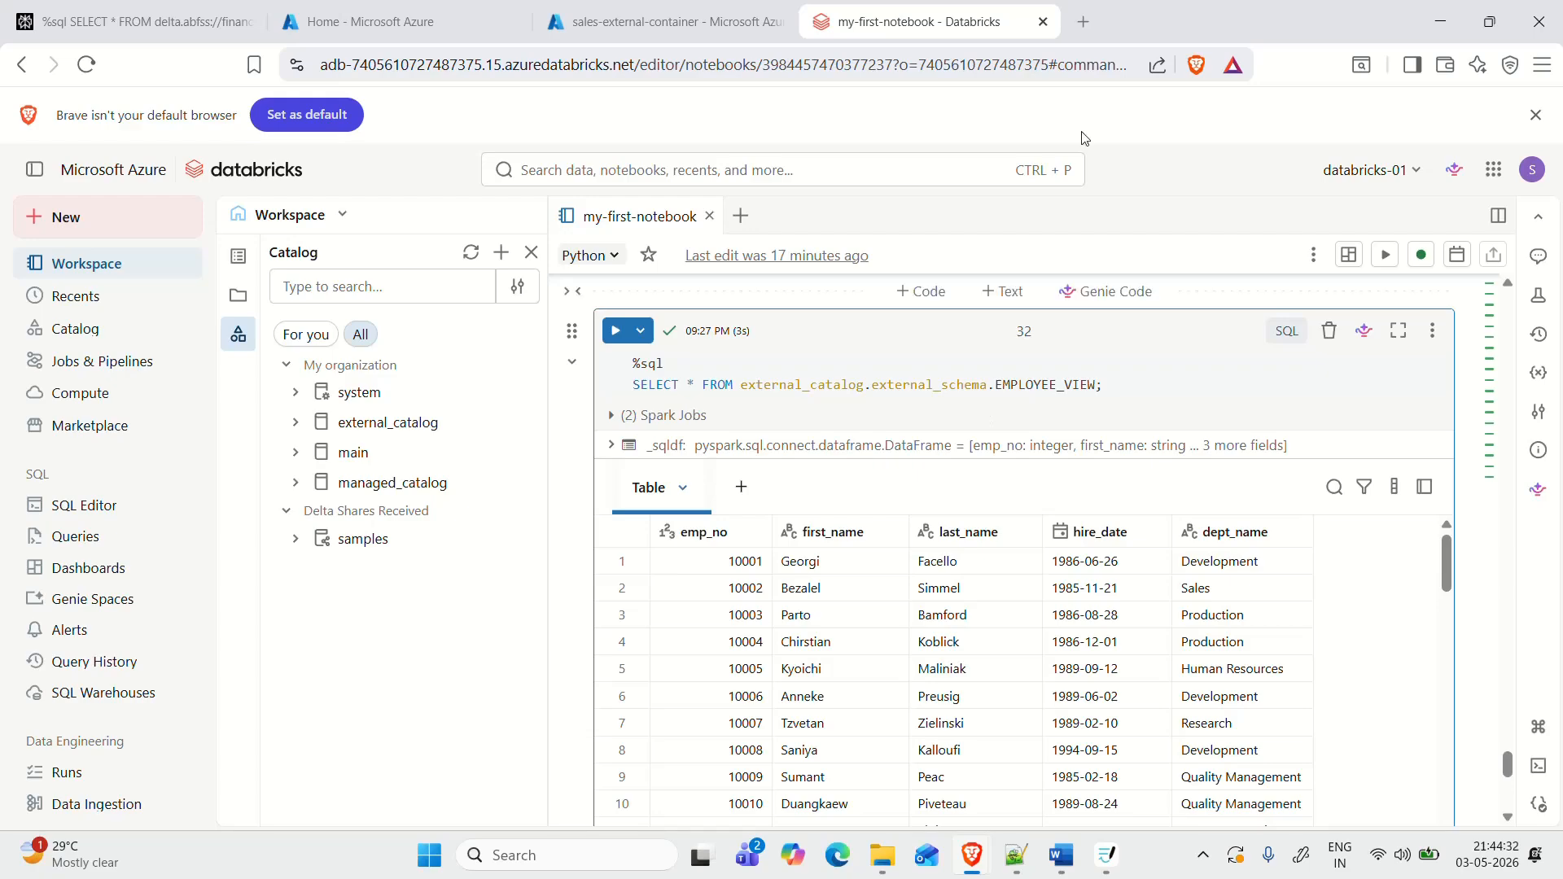
# Search the web for POWERBI DESKTOP in a new tab, view Microsoft's Power BI Desktop download page, and close the tab
pyautogui.click(1082, 22)
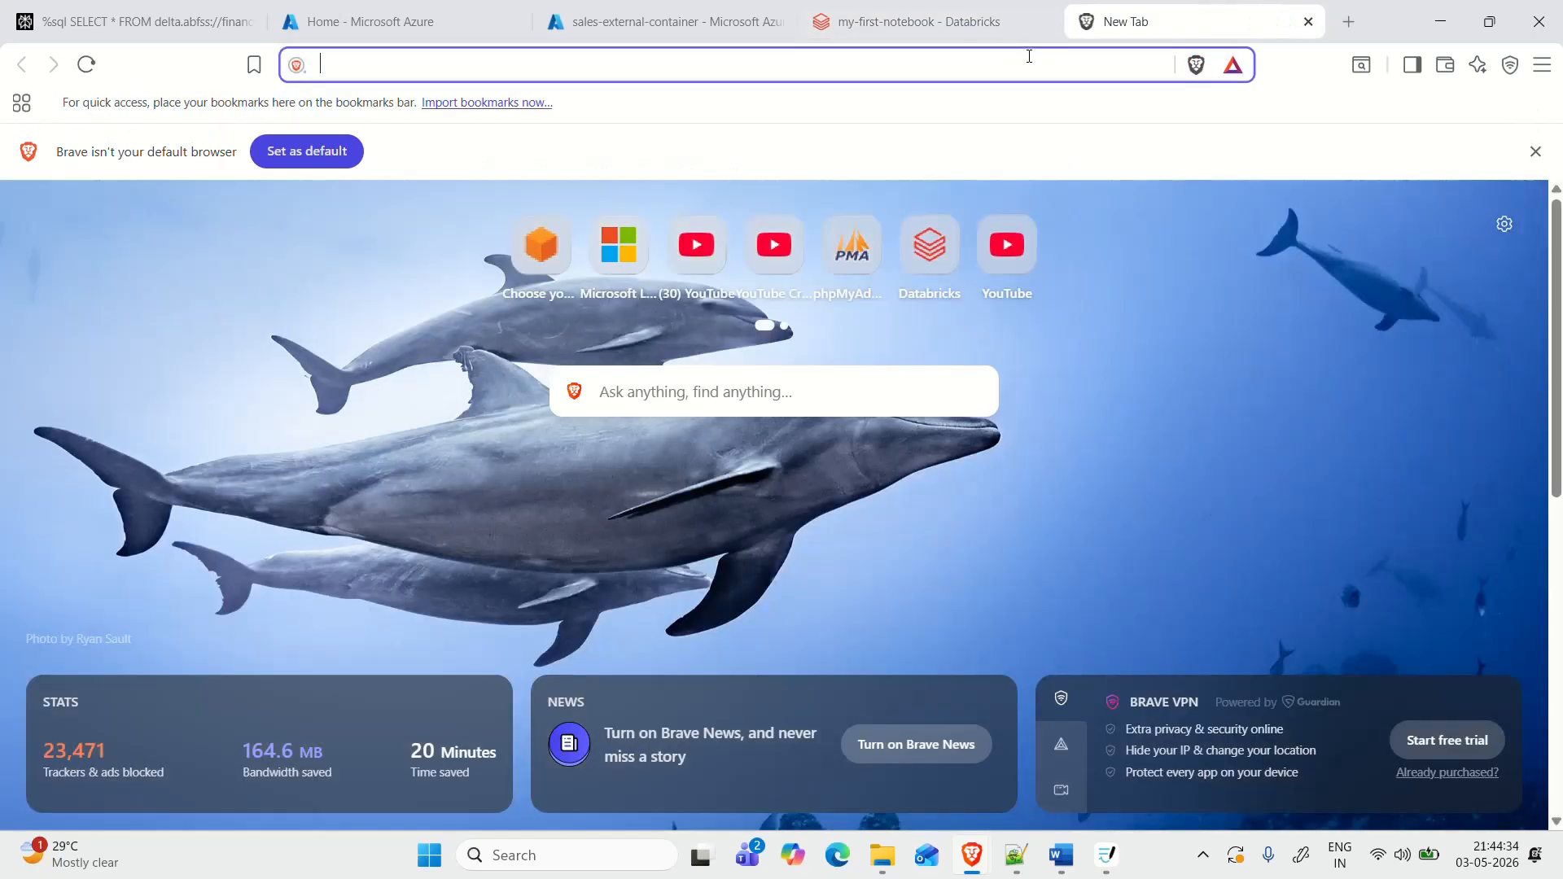
pyautogui.write('POWE')
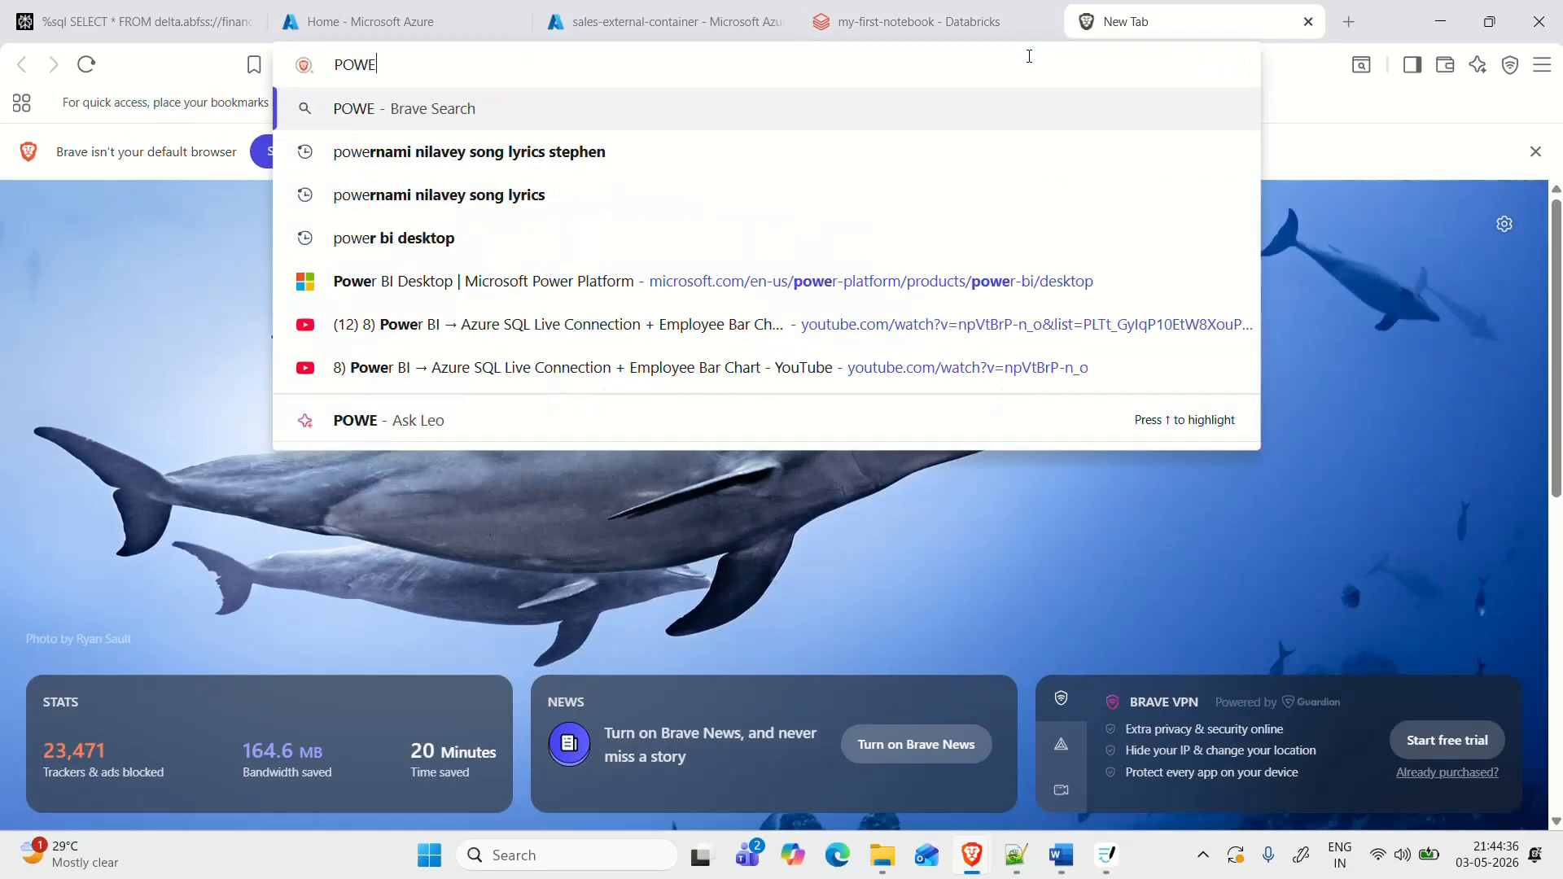
pyautogui.write('RBI DESKTOP')
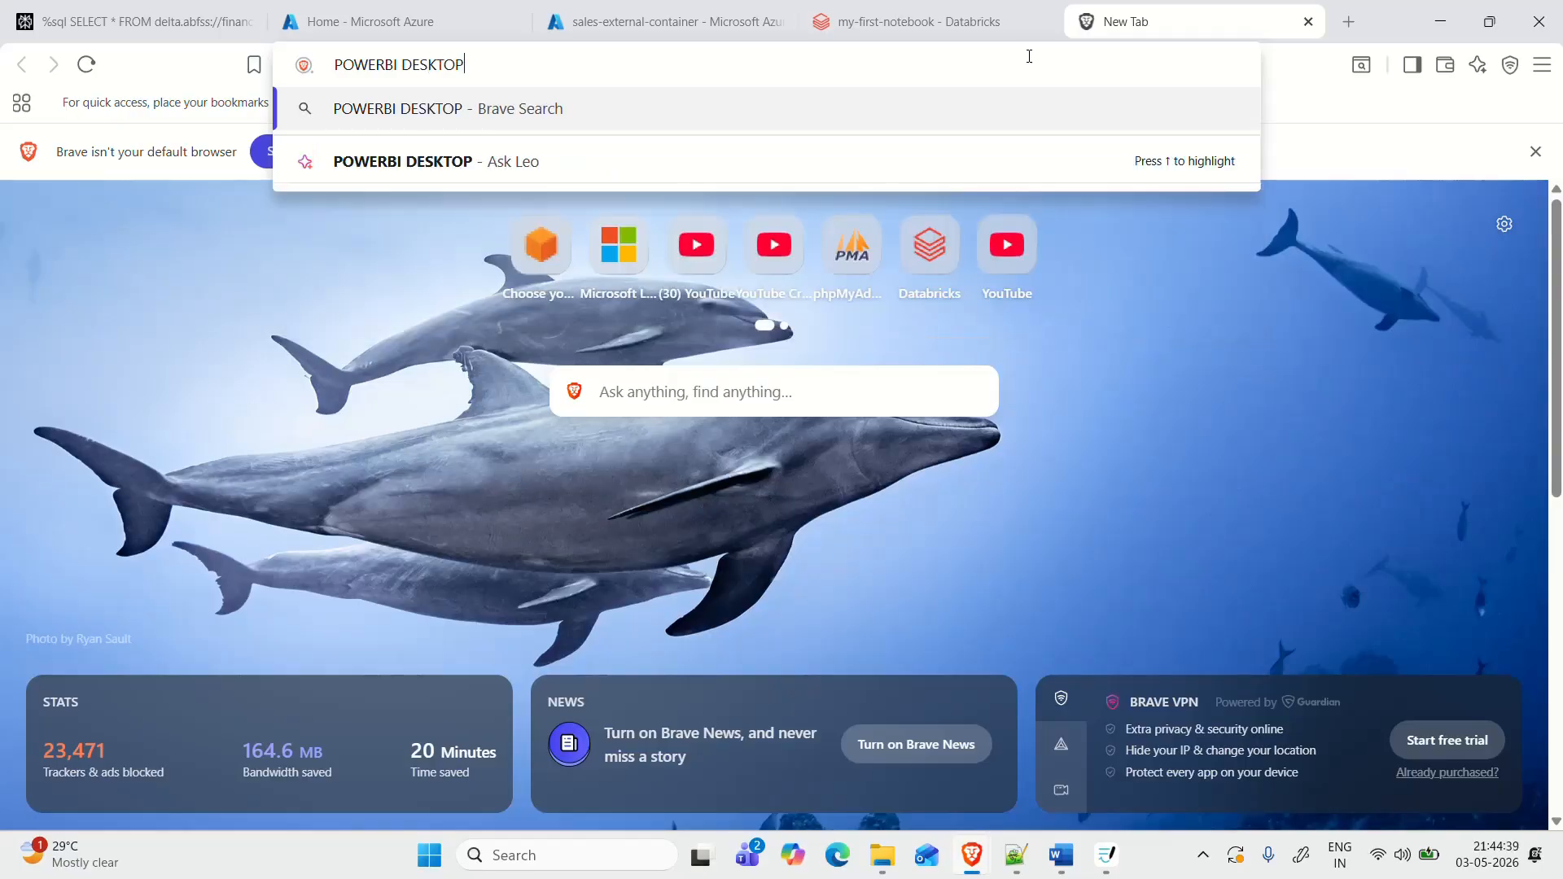
pyautogui.press('Return')
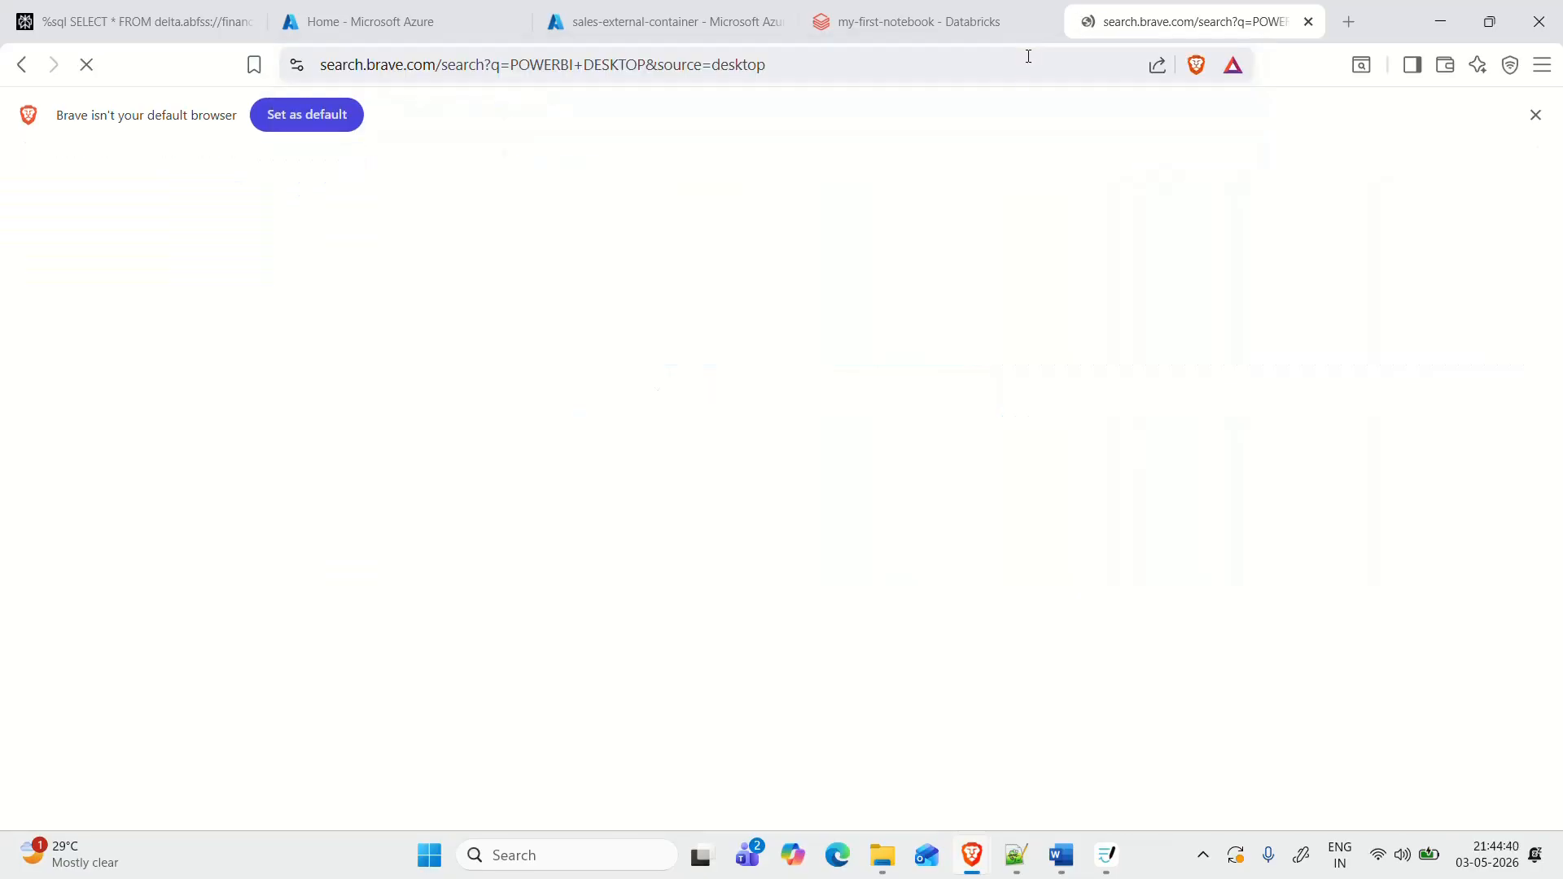
pyautogui.click(348, 448)
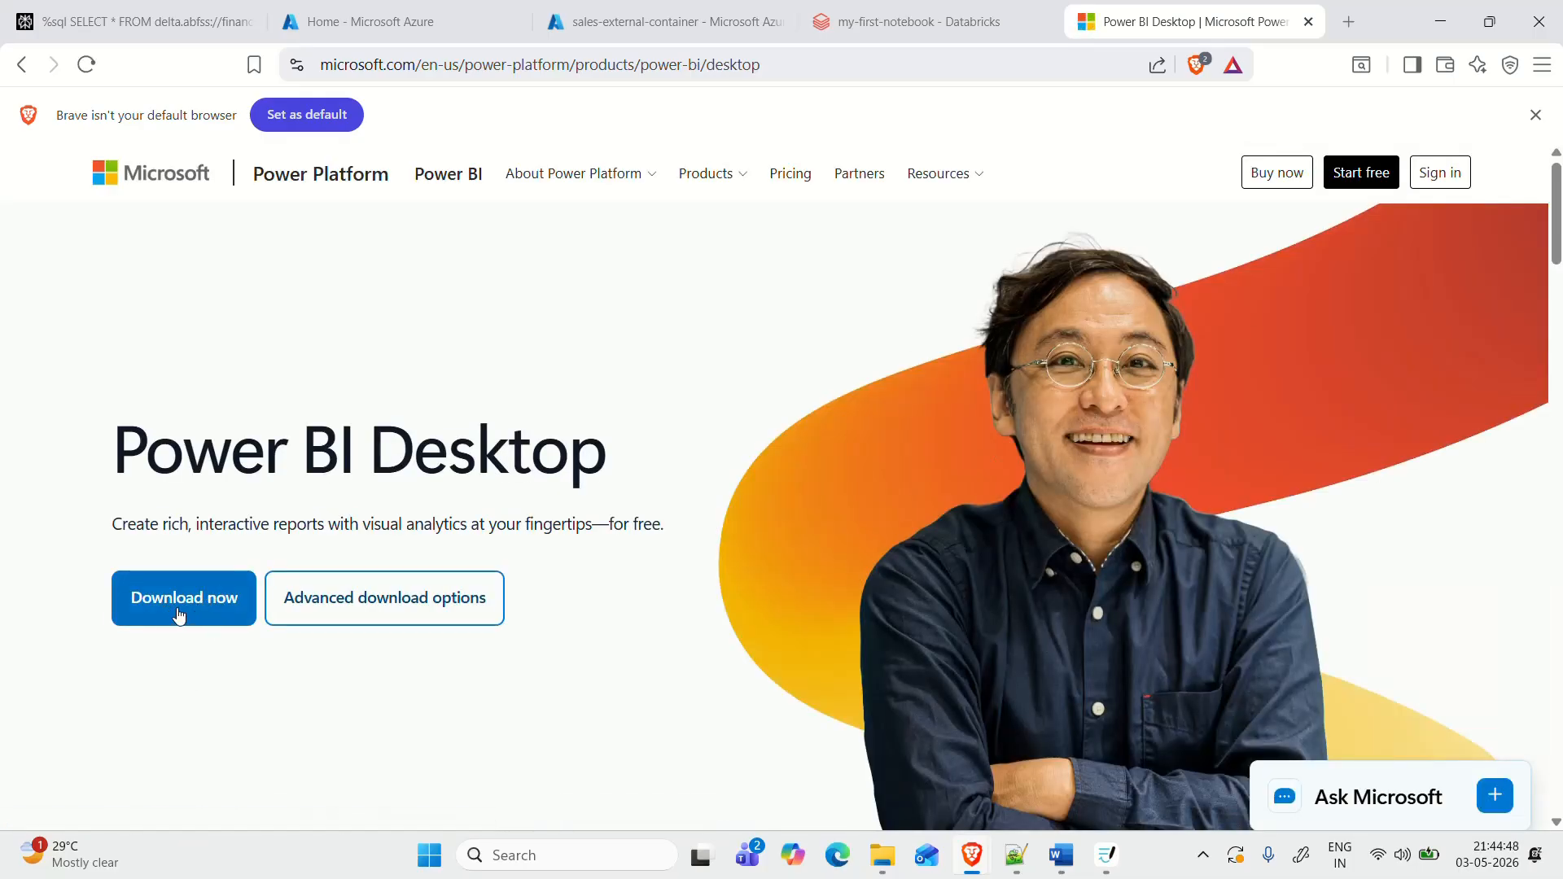
pyautogui.click(1308, 22)
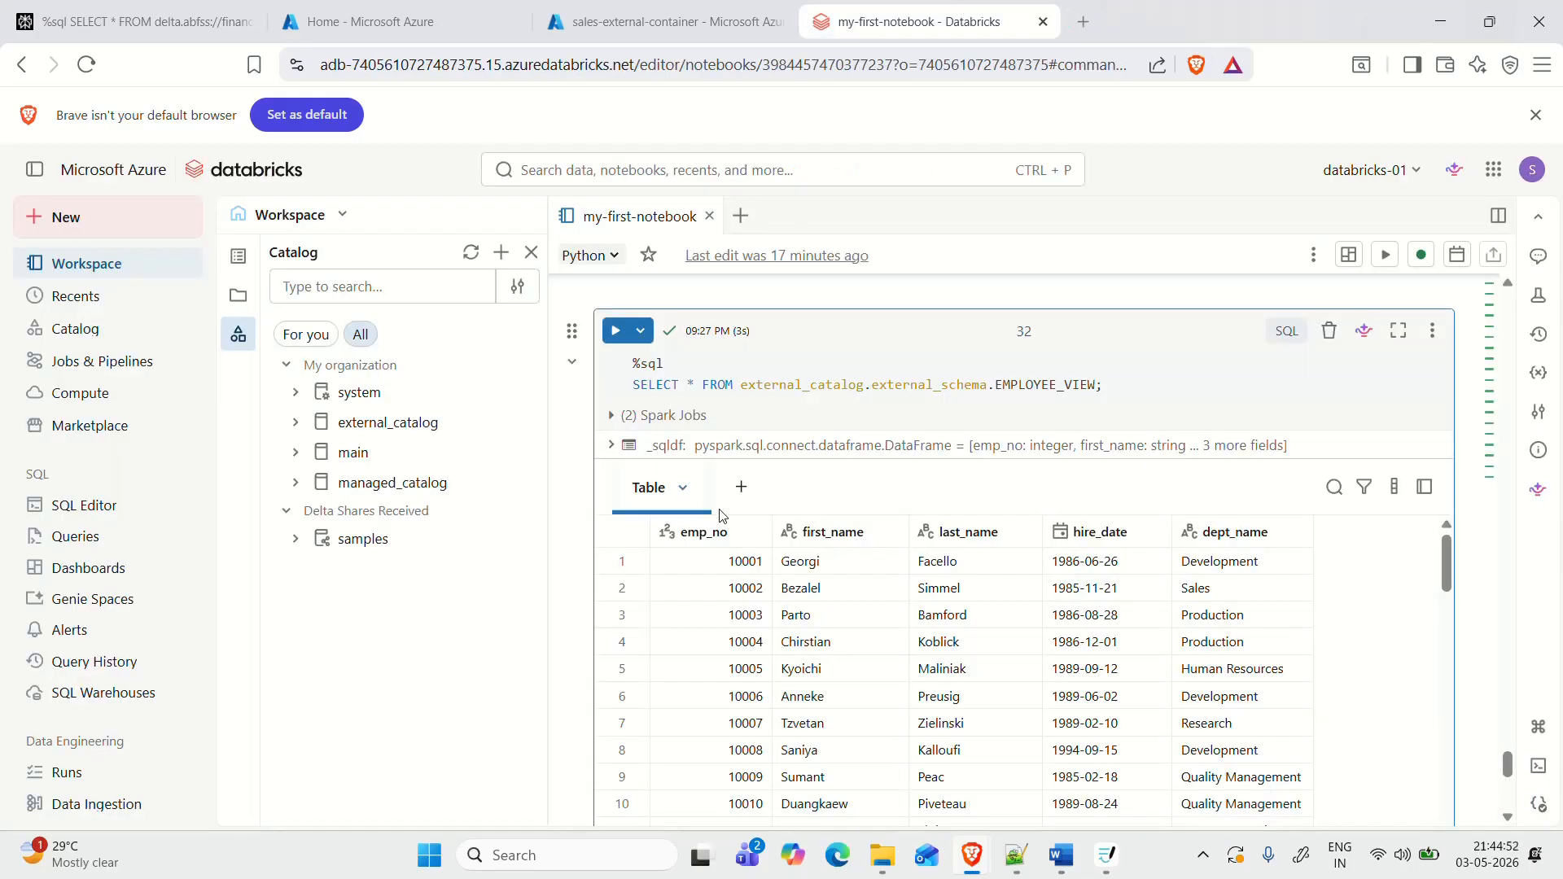
# Duplicate the my-first-notebook browser tab and go to the Databricks home page in the copy
pyautogui.rightClick(934, 24)
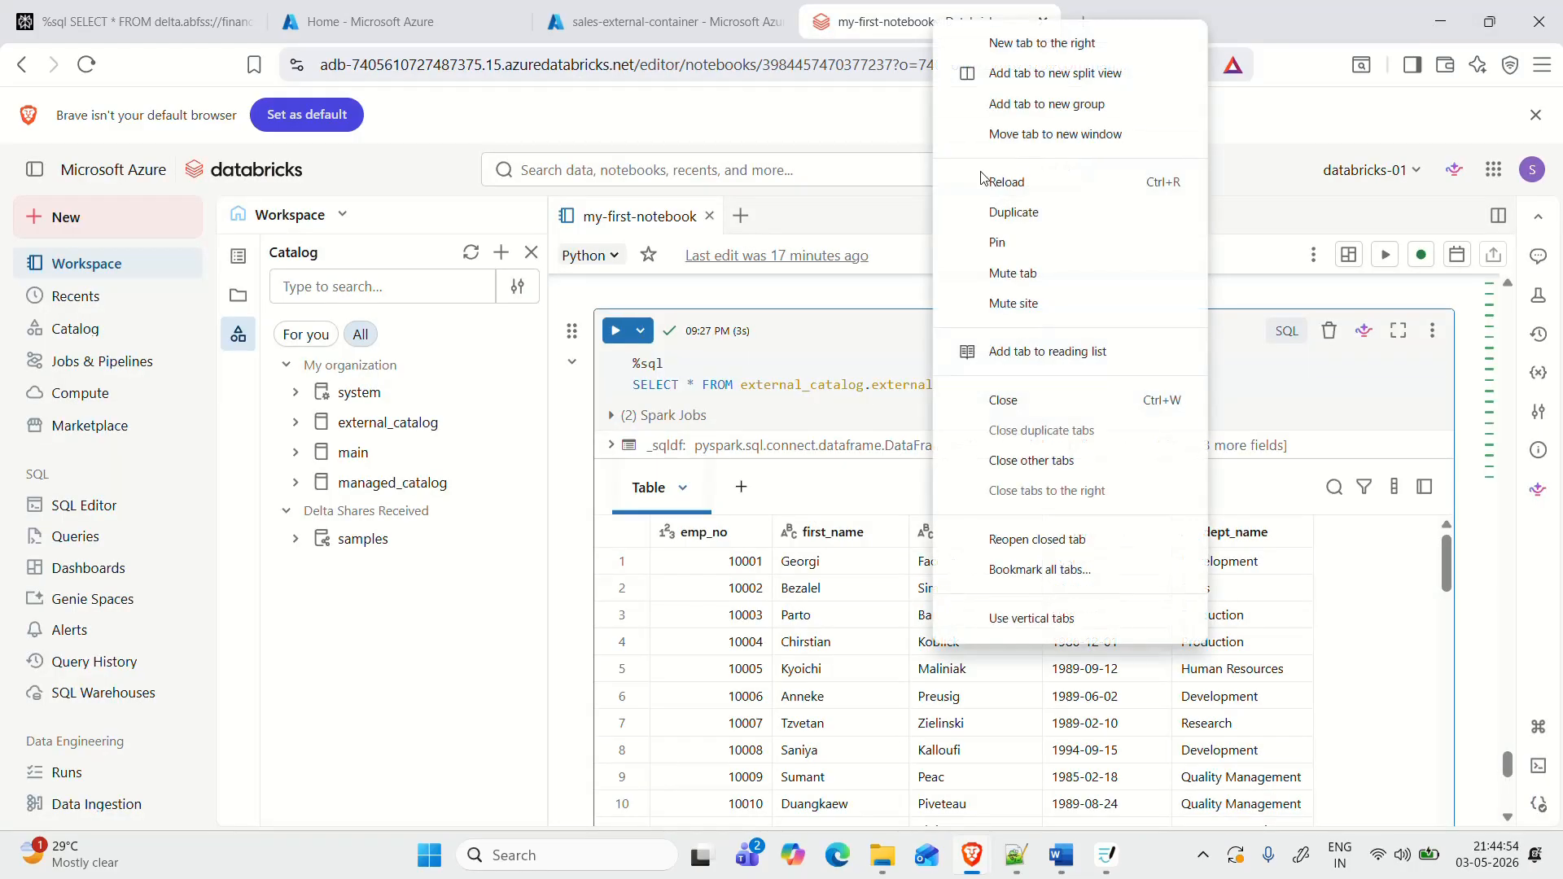
pyautogui.click(1010, 209)
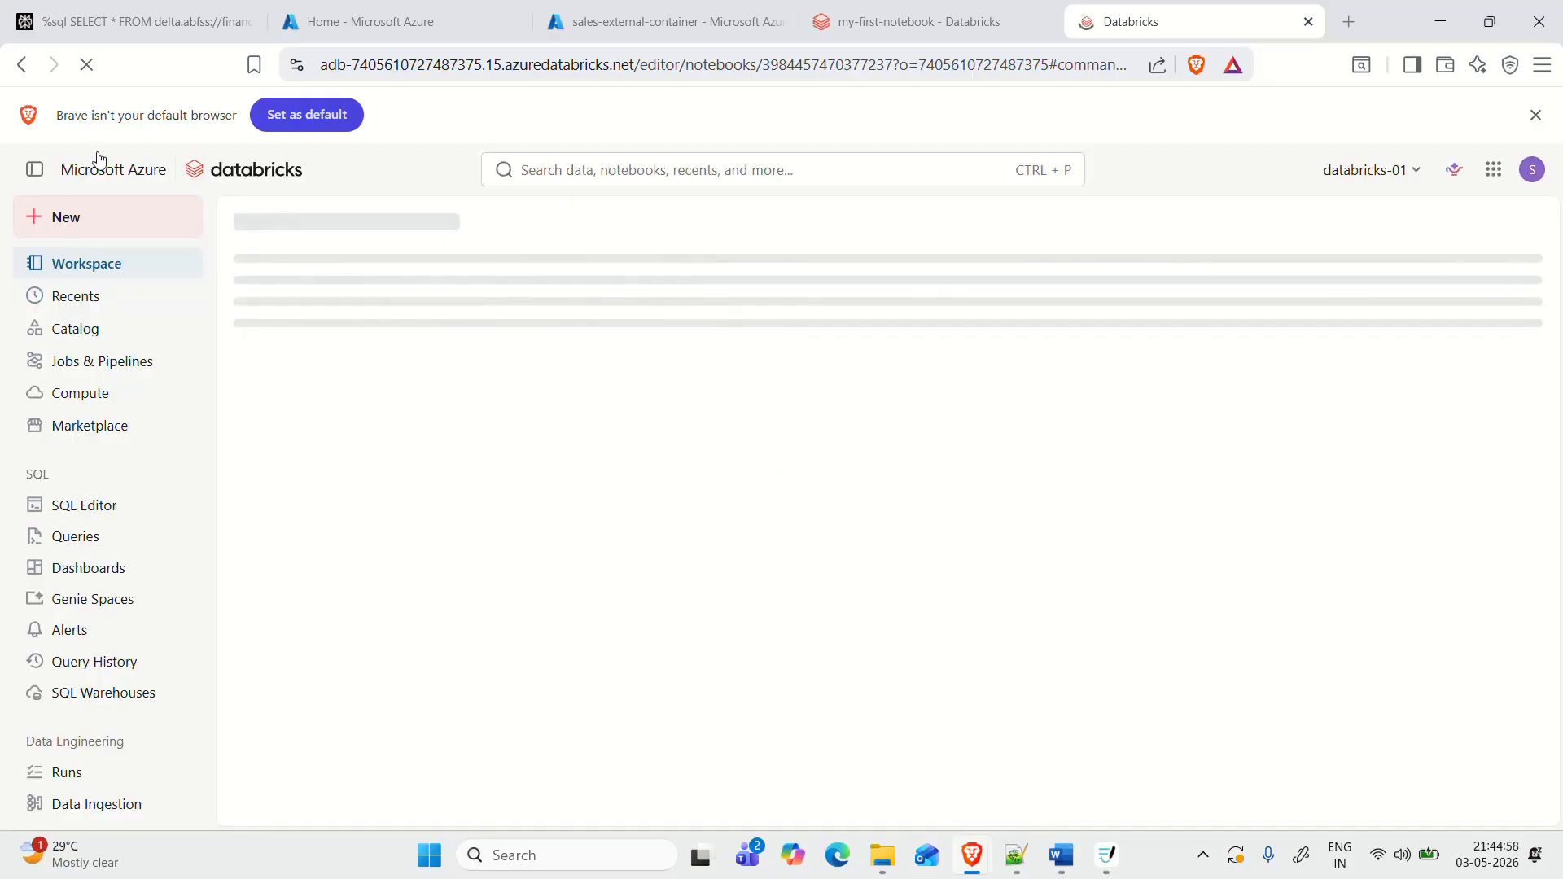
pyautogui.click(257, 179)
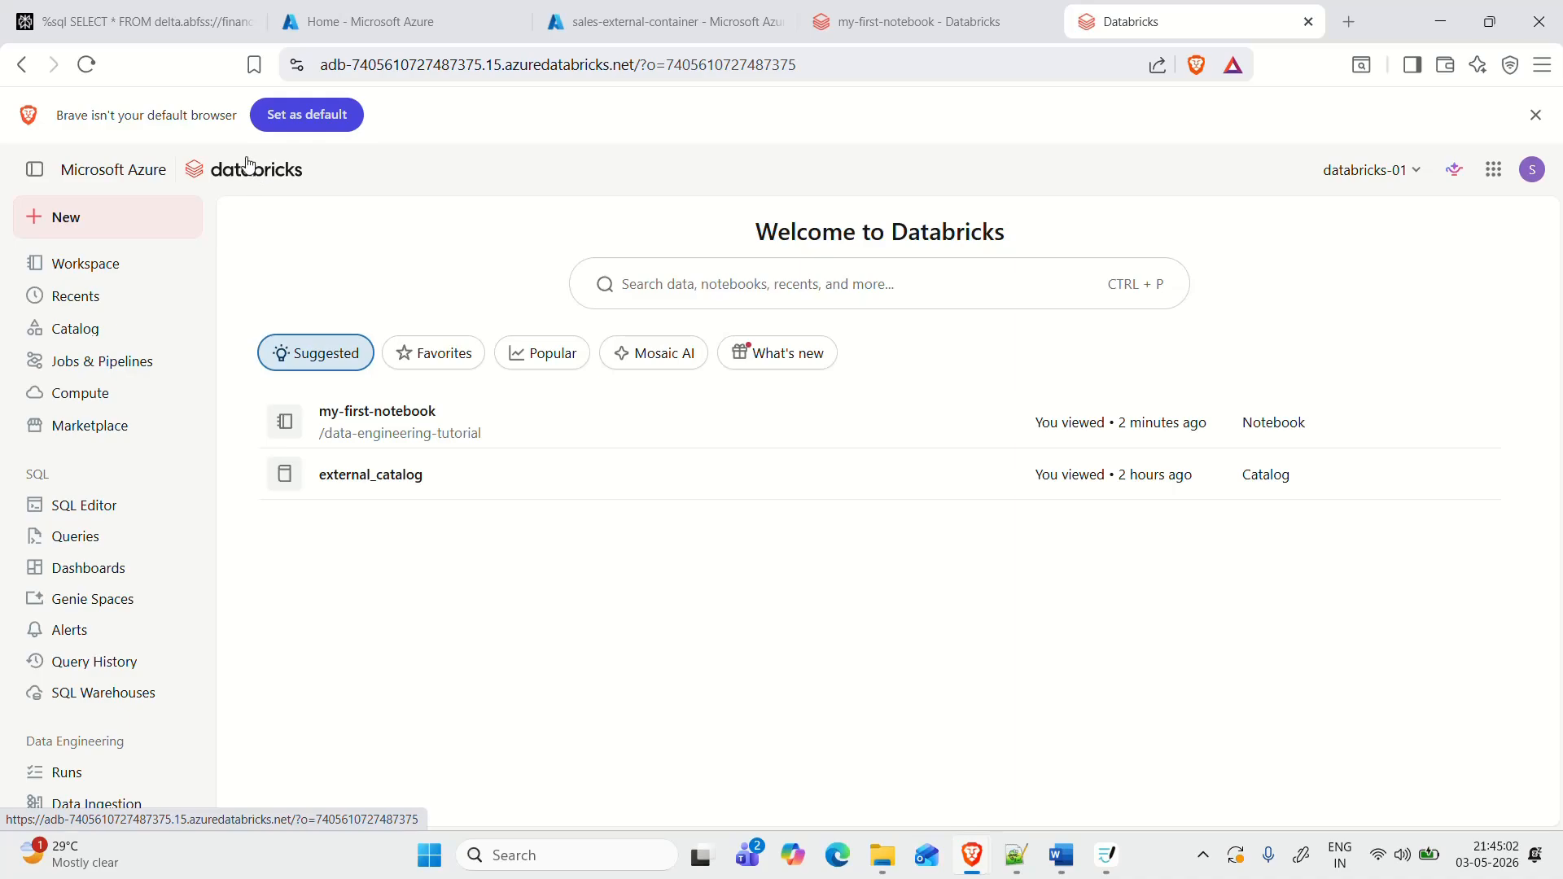
# Open the connection details of the Serverless Starter Warehouse and review its server hostname and HTTP path
pyautogui.click(83, 700)
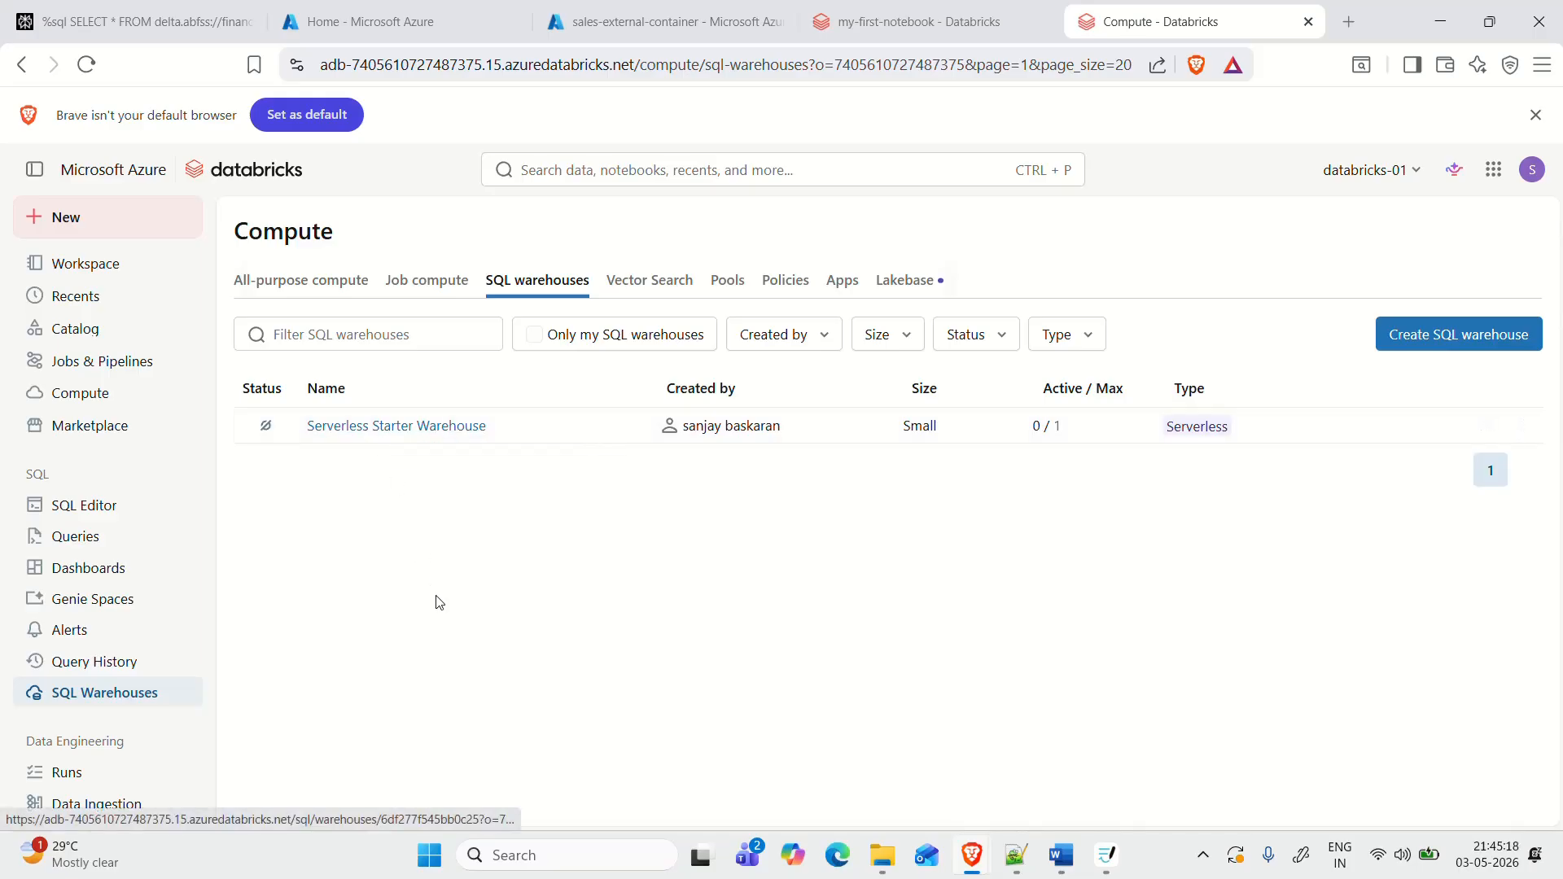
pyautogui.click(433, 426)
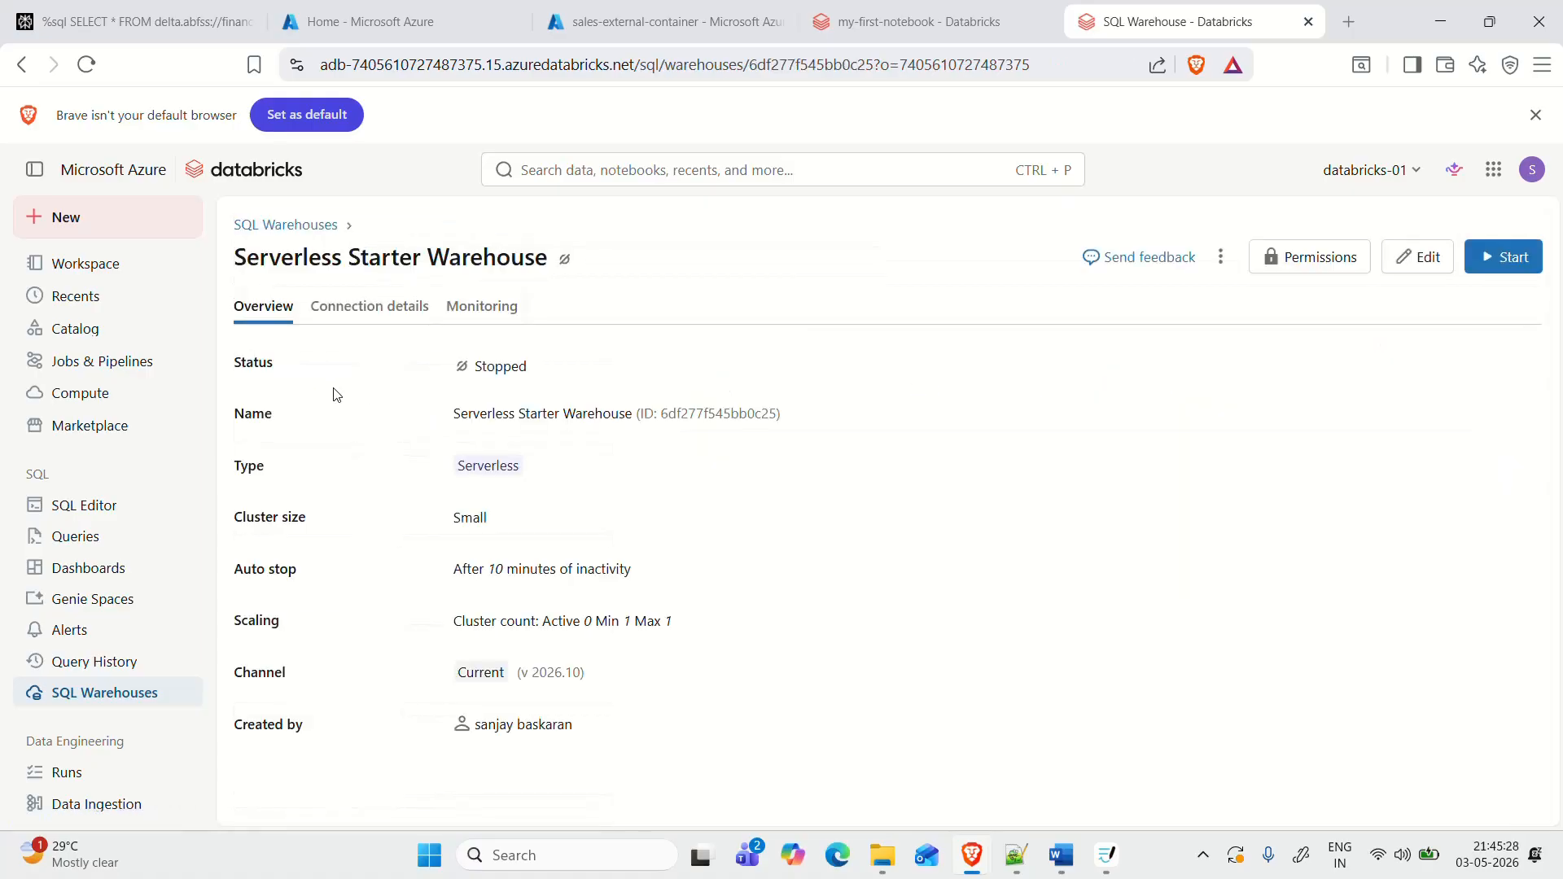
pyautogui.click(355, 324)
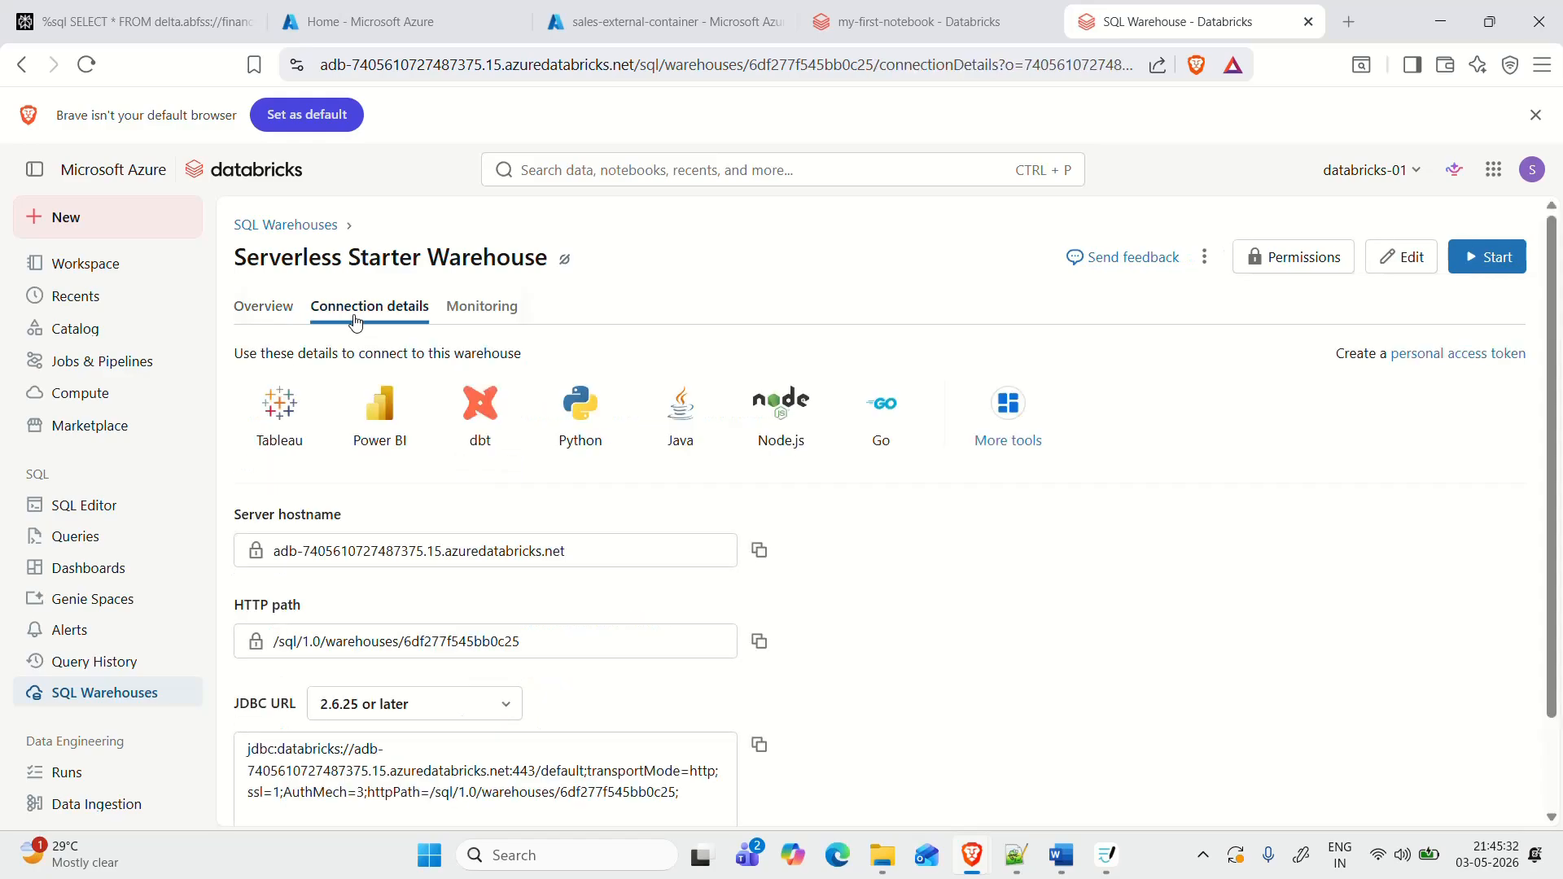
pyautogui.scroll(-1, 1115, 606)
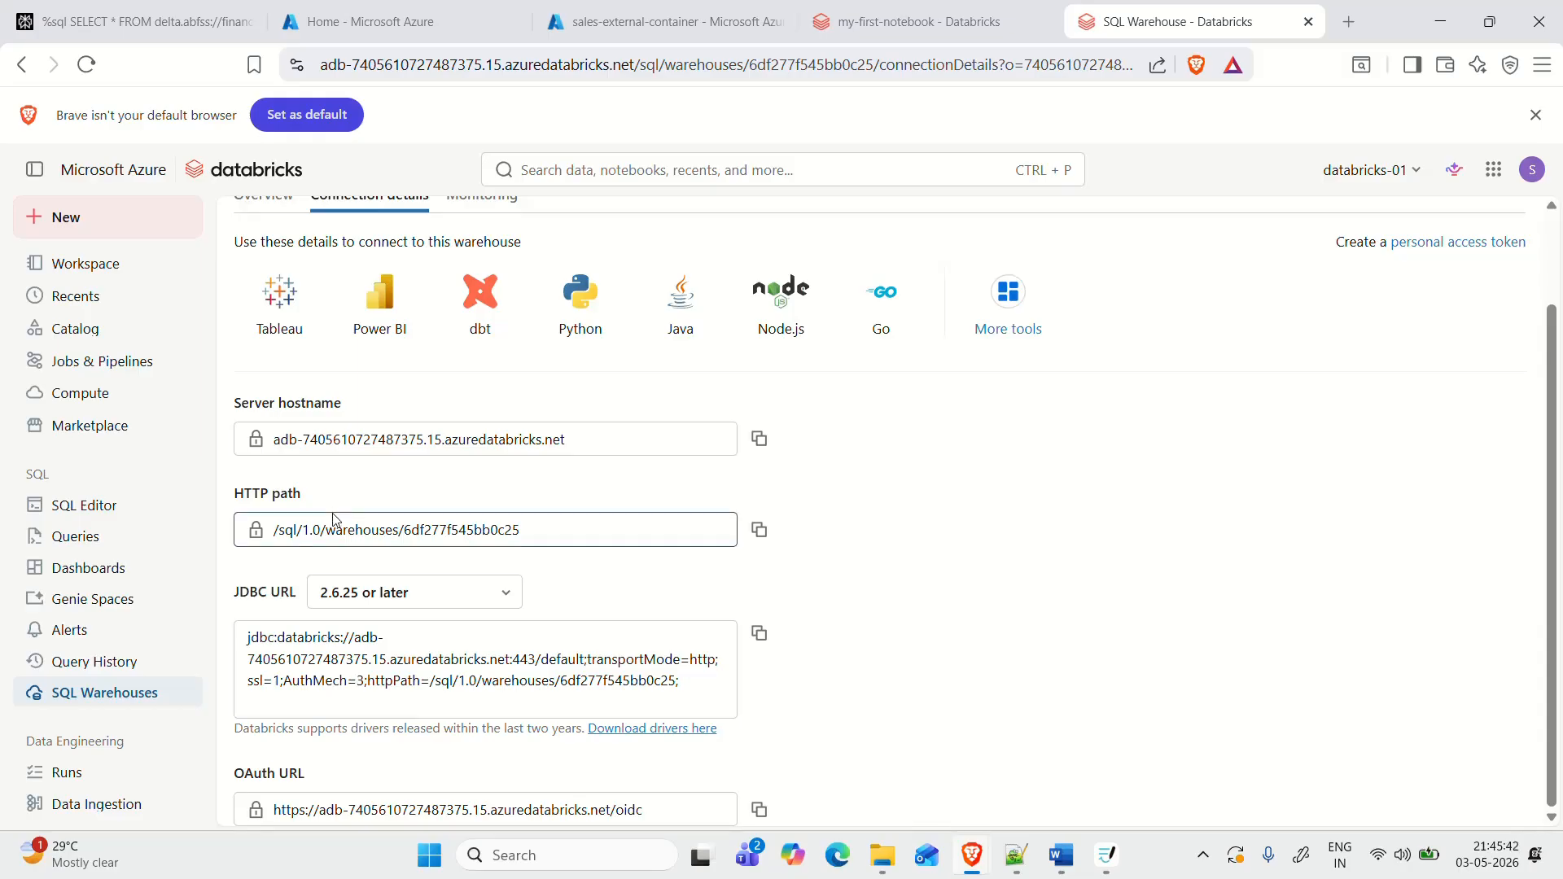
# Minimize the open windows and launch Power BI Desktop from the desktop
pyautogui.click(1439, 9)
pyautogui.click(1439, 9)
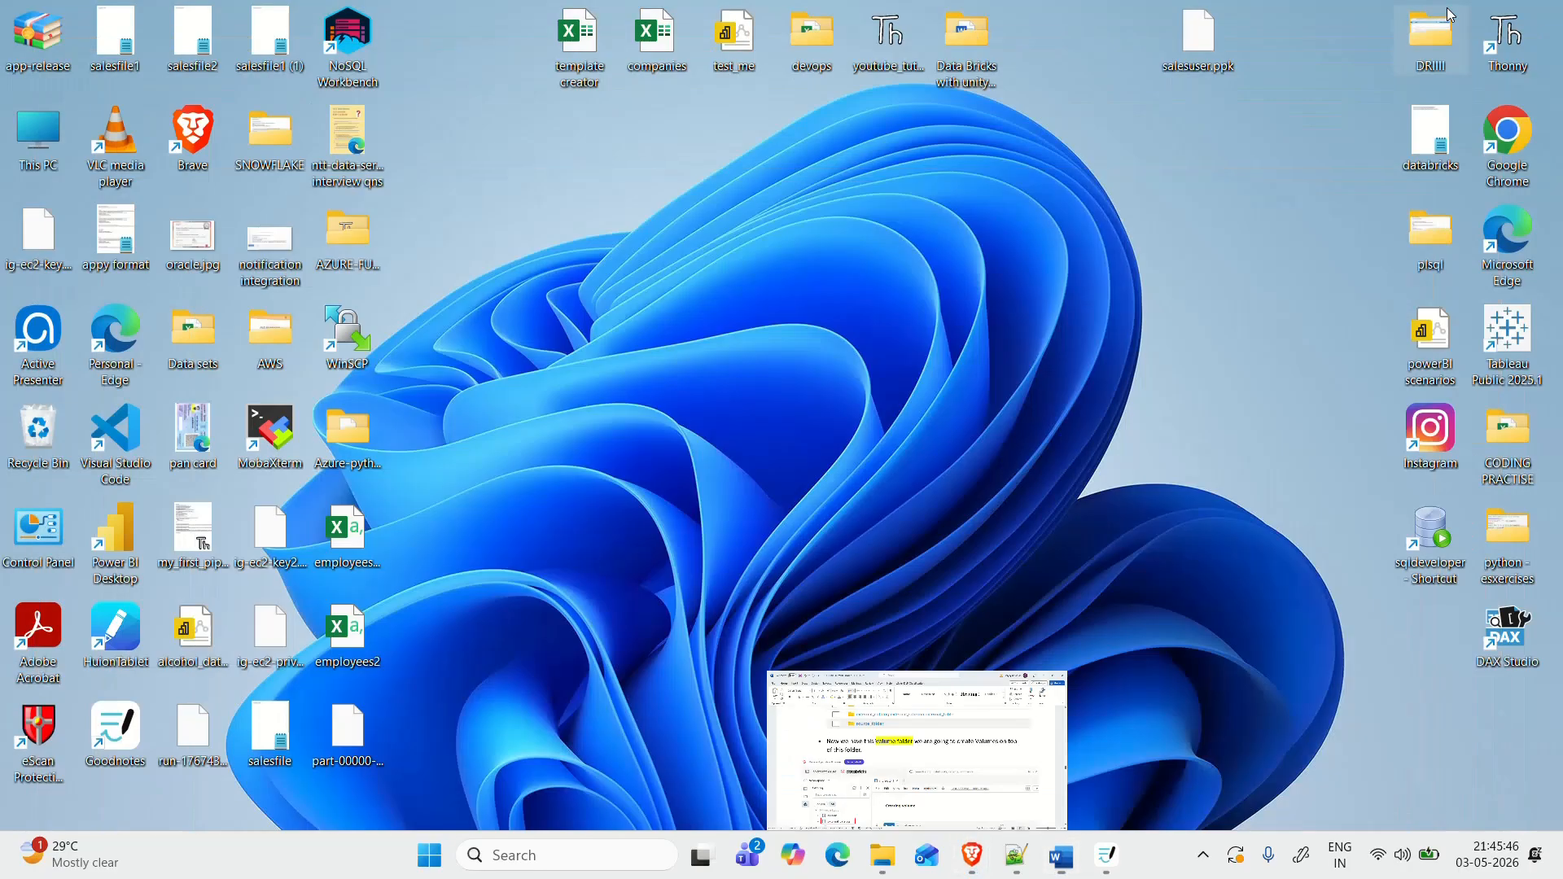
pyautogui.doubleClick(113, 532)
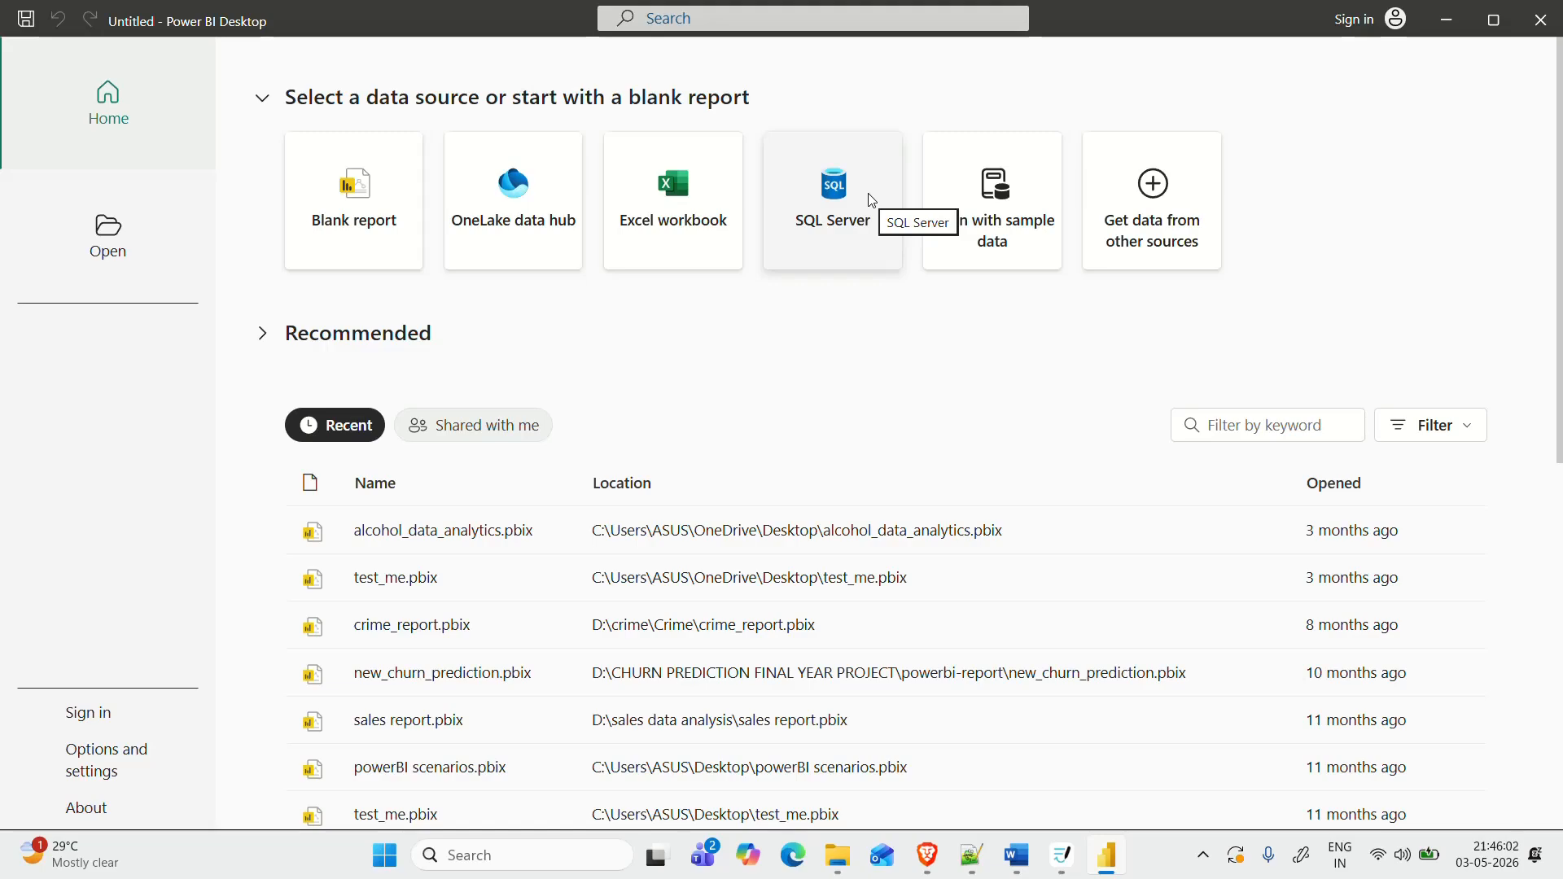
# Open the LinkedIn app, look through the profile's experience entries, and return to Power BI Desktop
pyautogui.press('super')
pyautogui.write('linkedin')
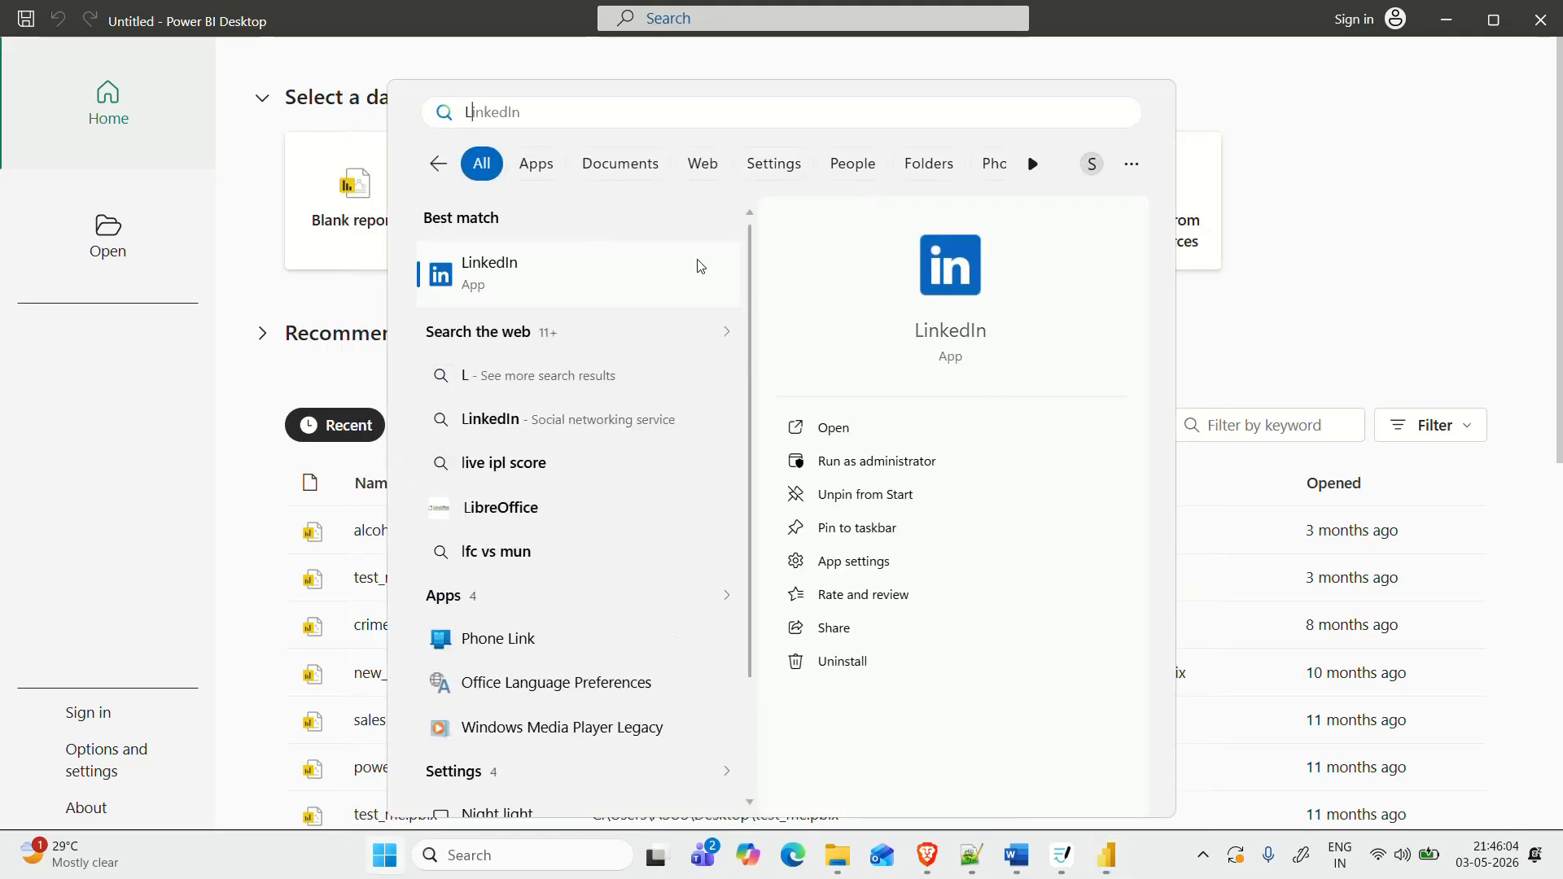
pyautogui.click(548, 292)
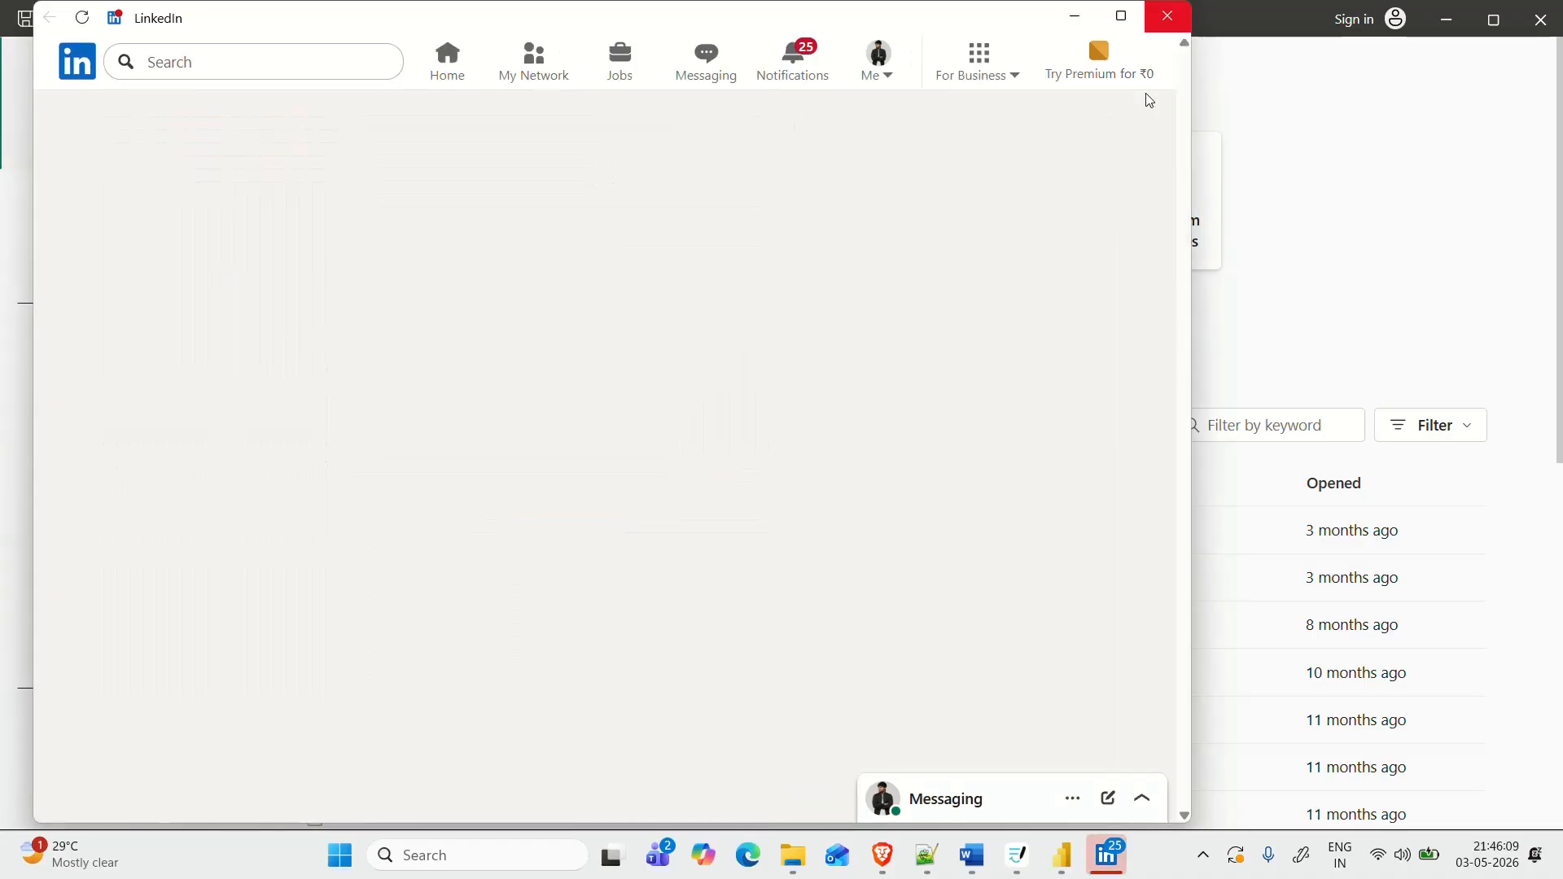
pyautogui.click(1121, 15)
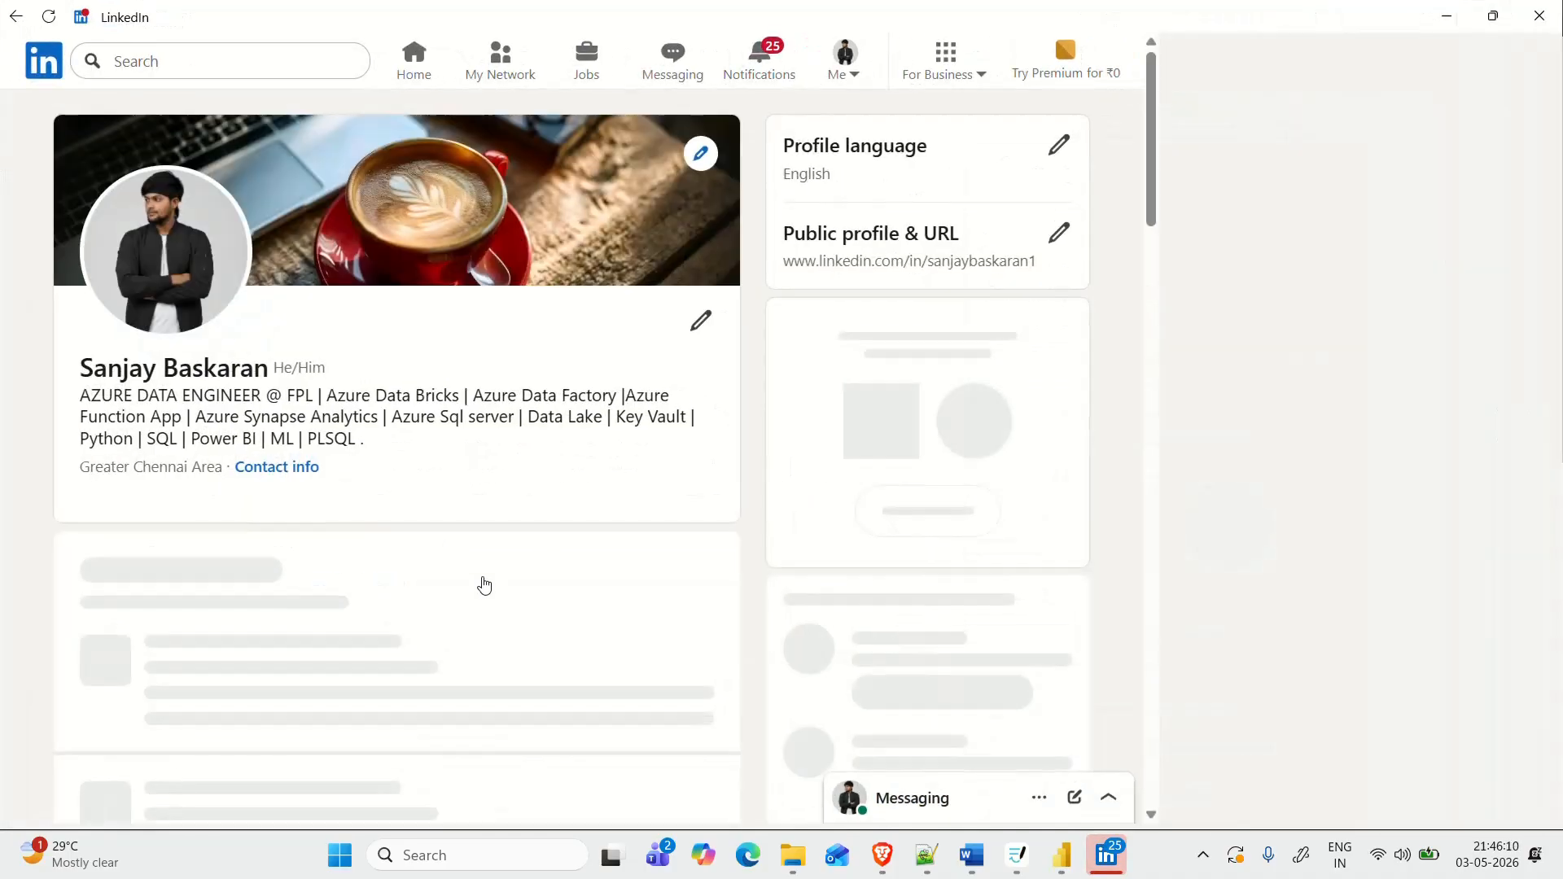
pyautogui.scroll(-20, 471, 577)
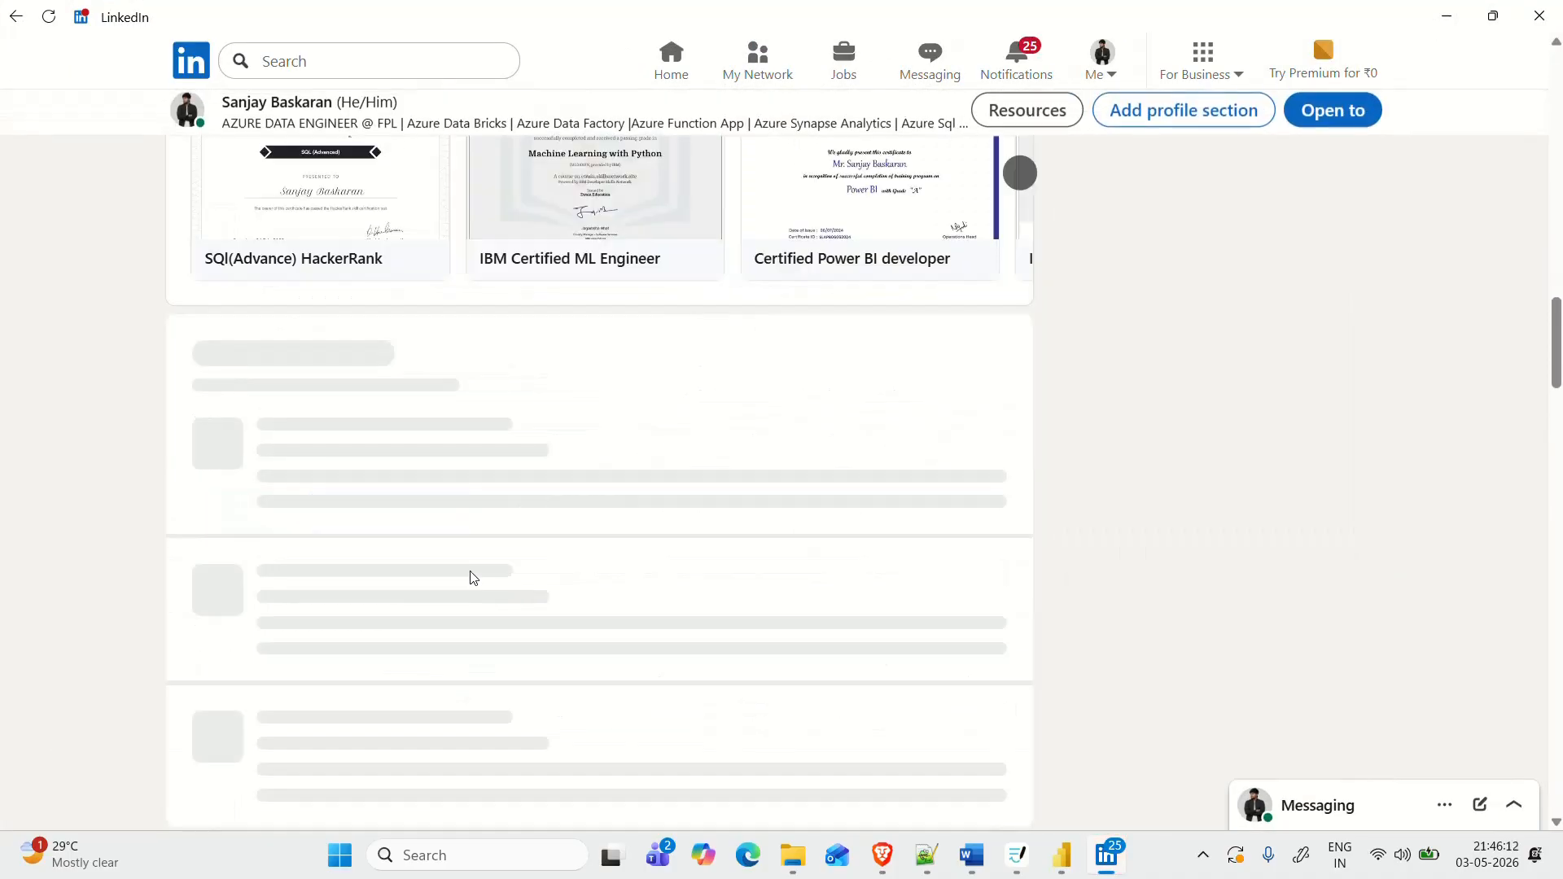
pyautogui.scroll(-3, 471, 578)
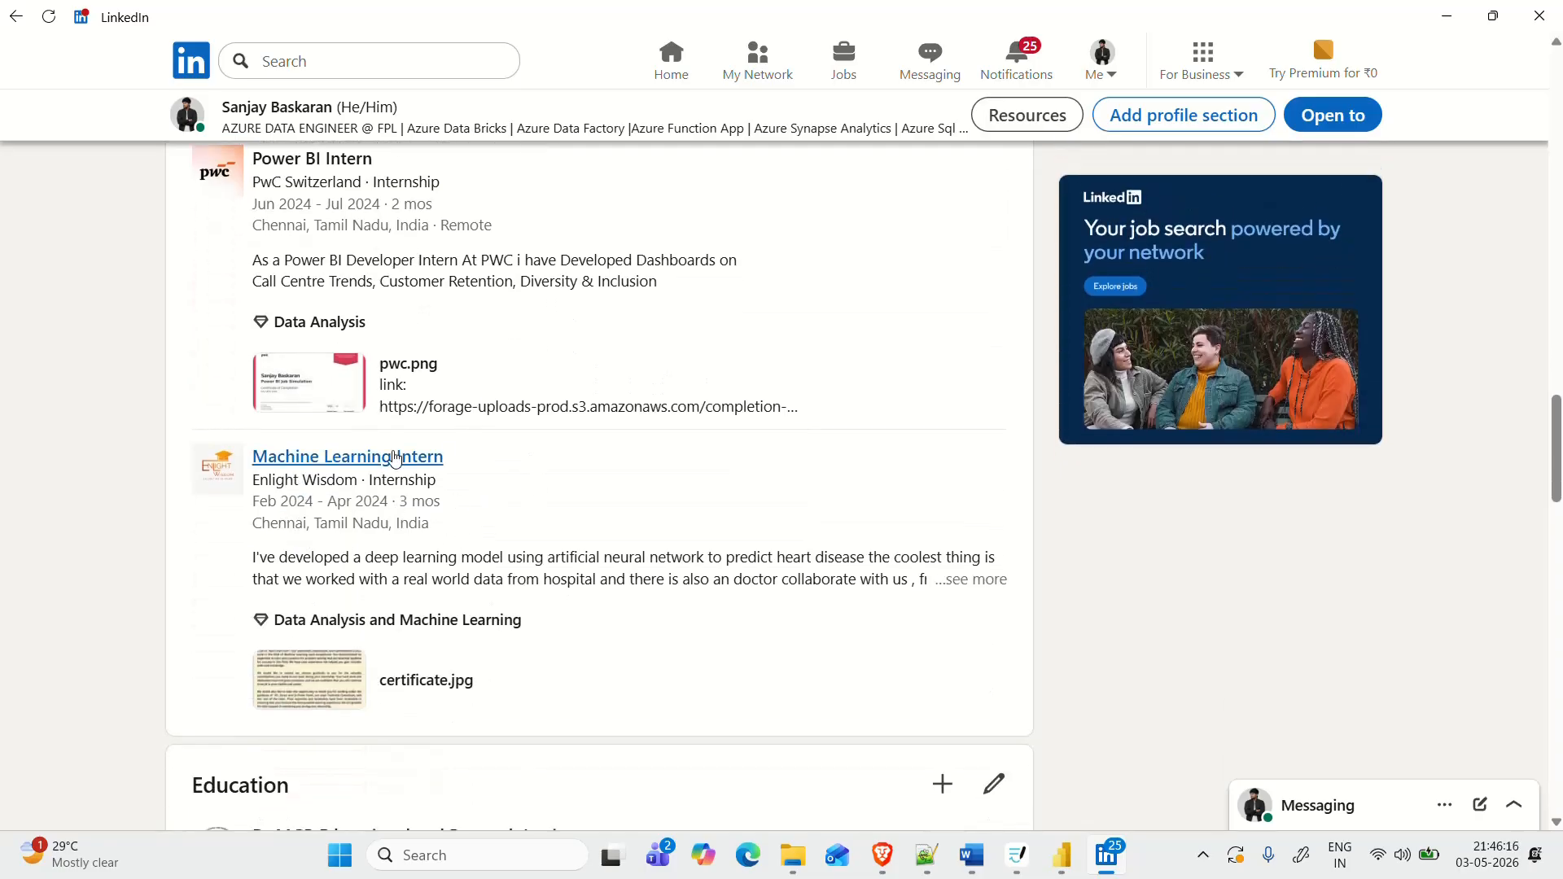
pyautogui.scroll(3, 394, 458)
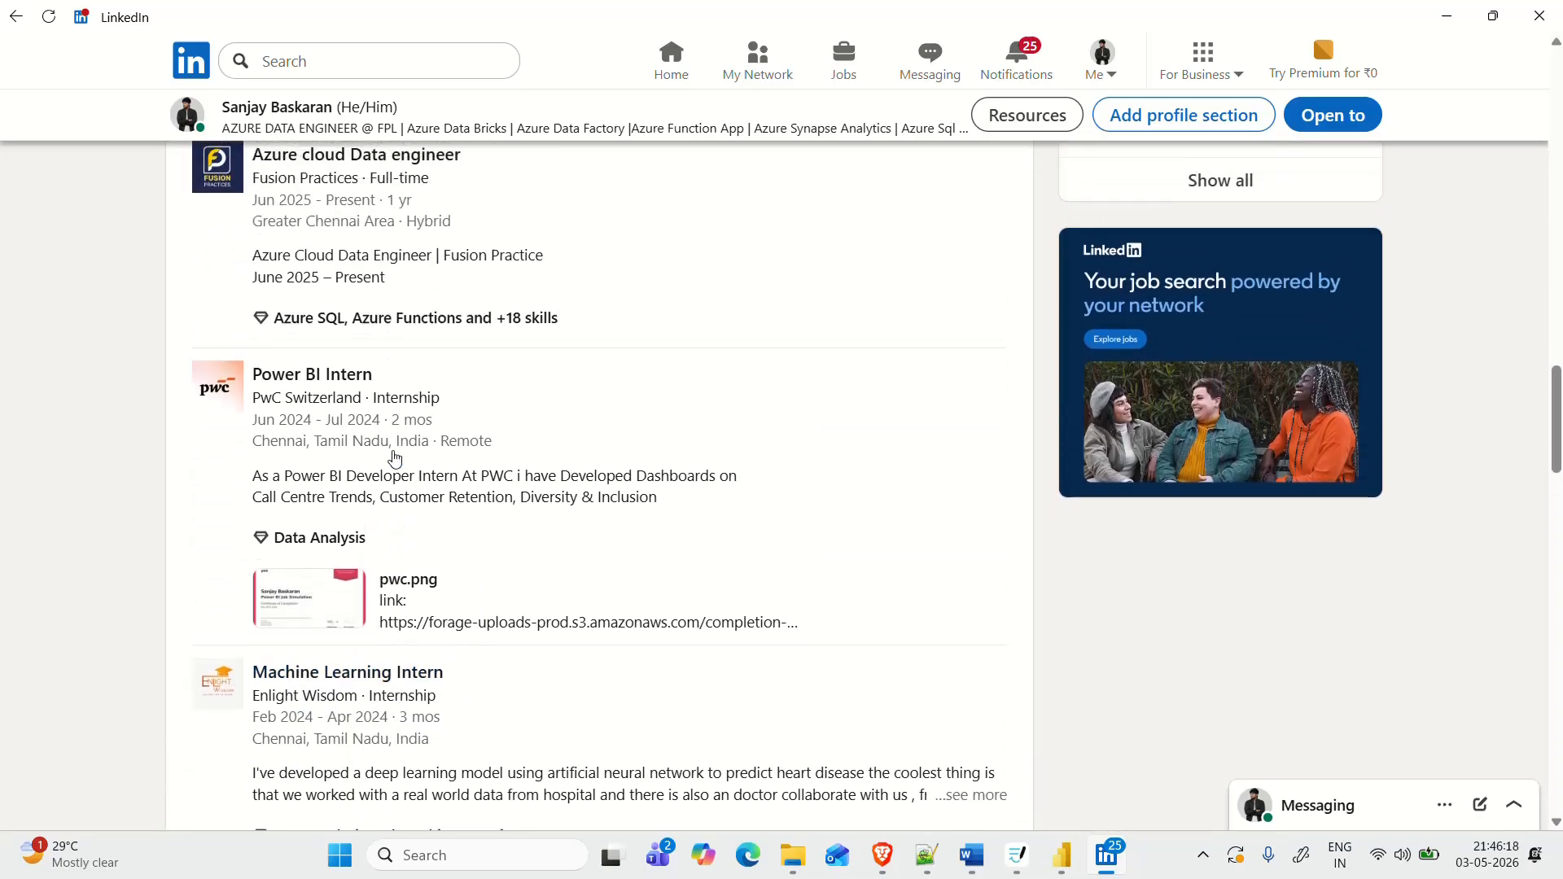
pyautogui.scroll(2, 412, 446)
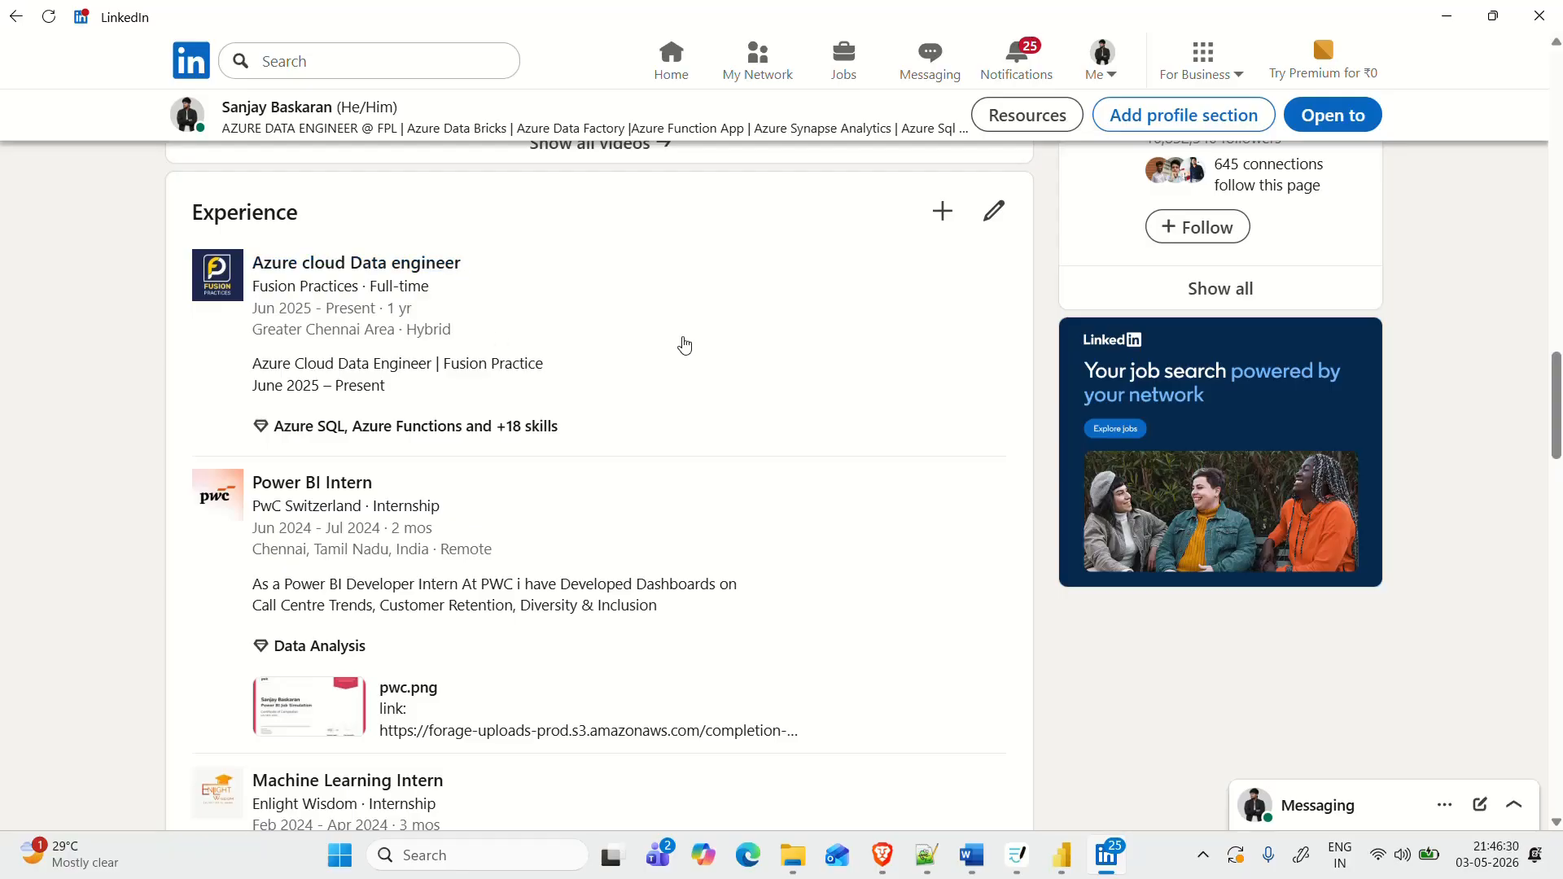
pyautogui.scroll(20, 683, 341)
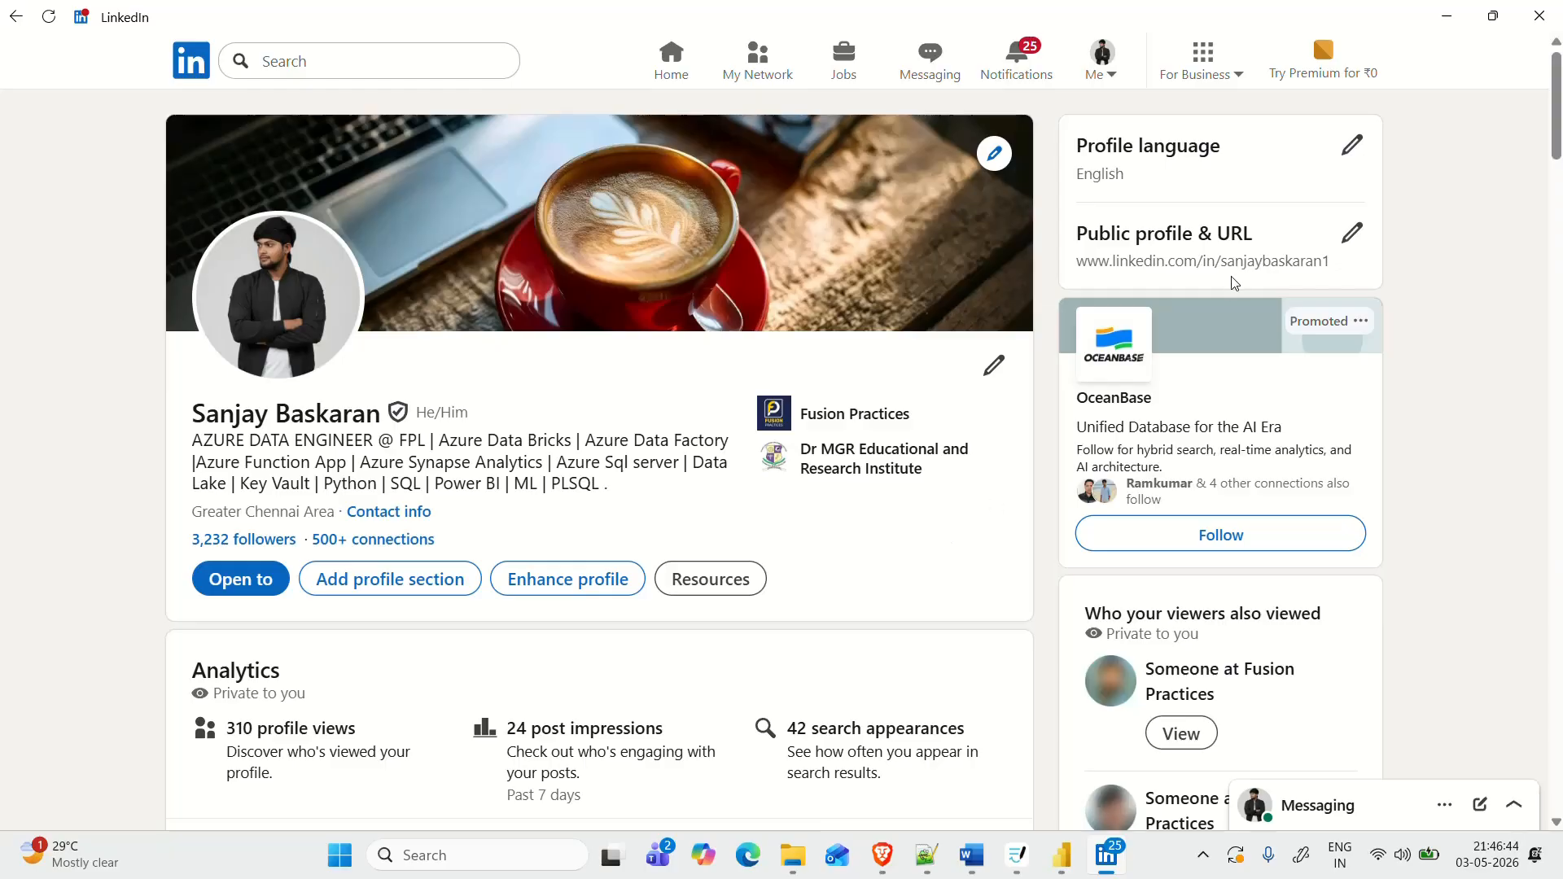
pyautogui.click(1454, 18)
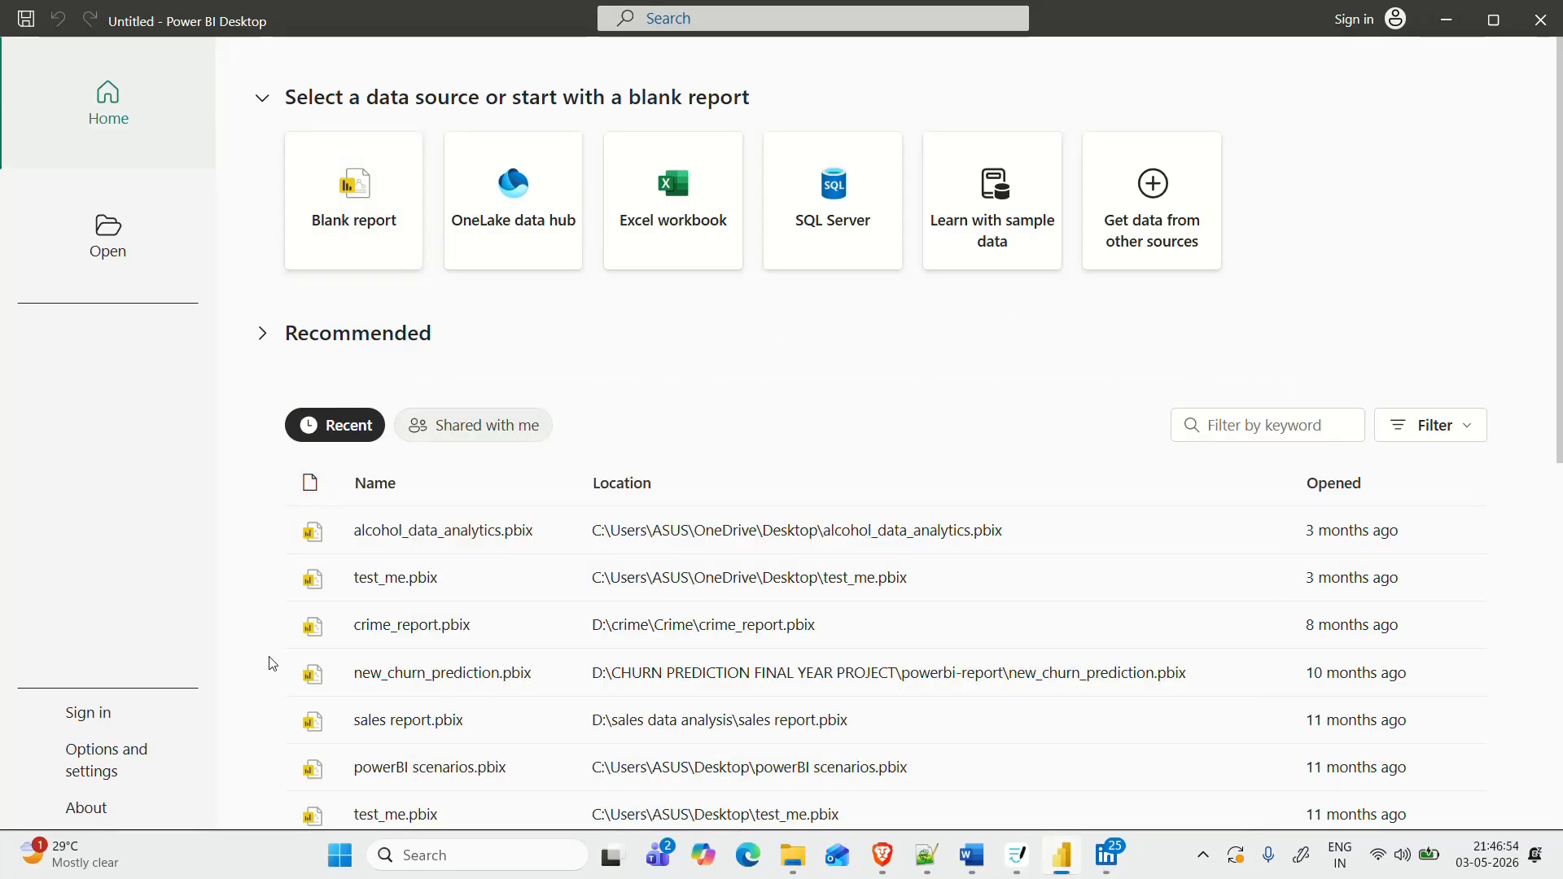
# Look through the recent reports and create a new blank report
pyautogui.scroll(-4, 411, 565)
pyautogui.scroll(-4, 411, 568)
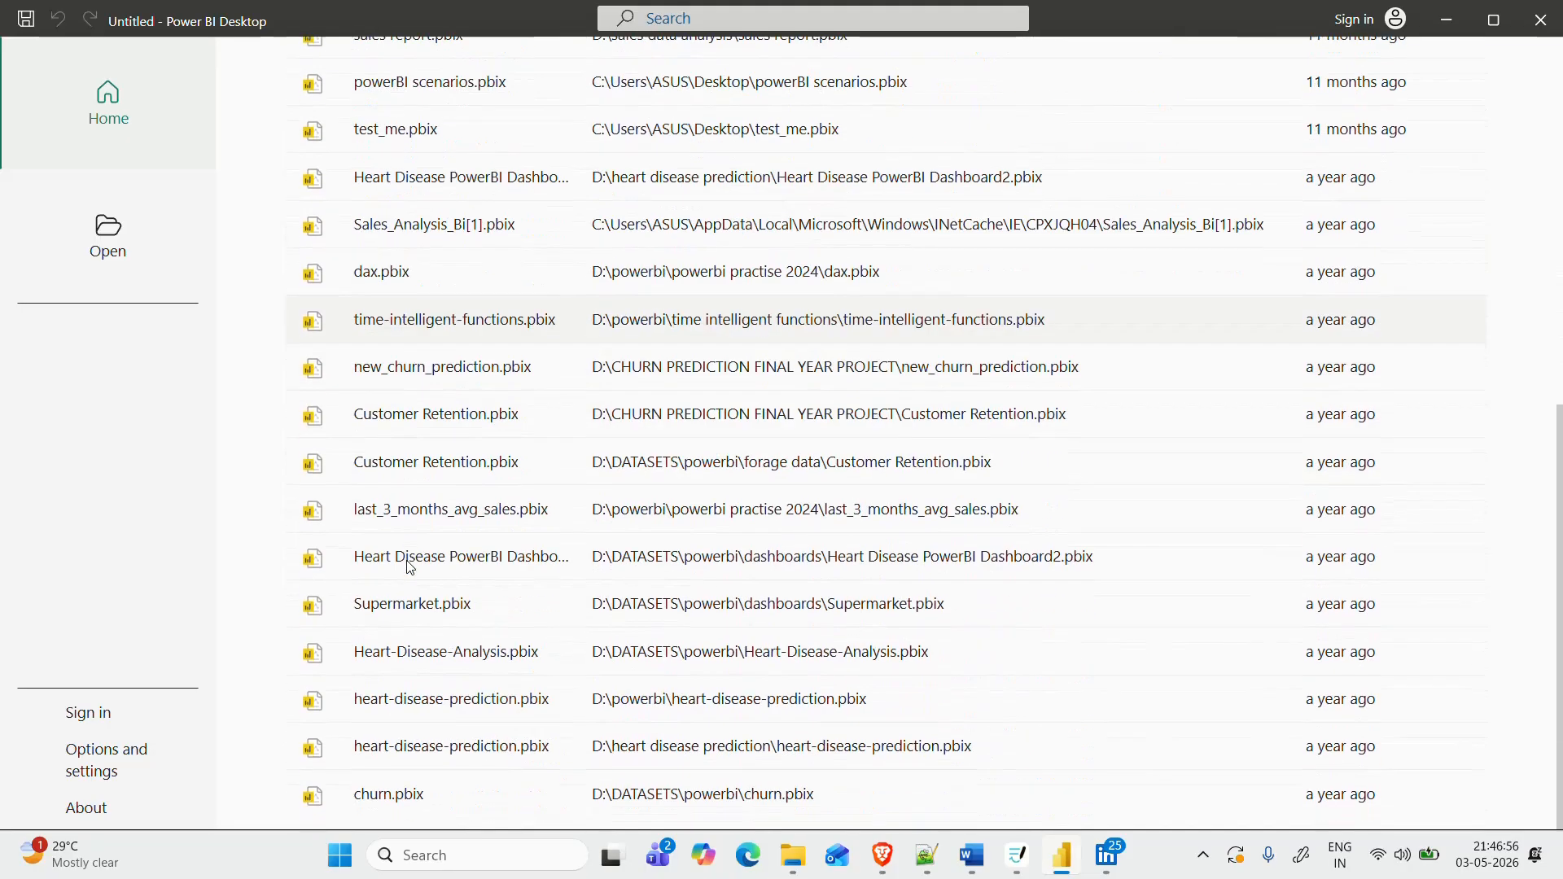
pyautogui.scroll(8, 411, 568)
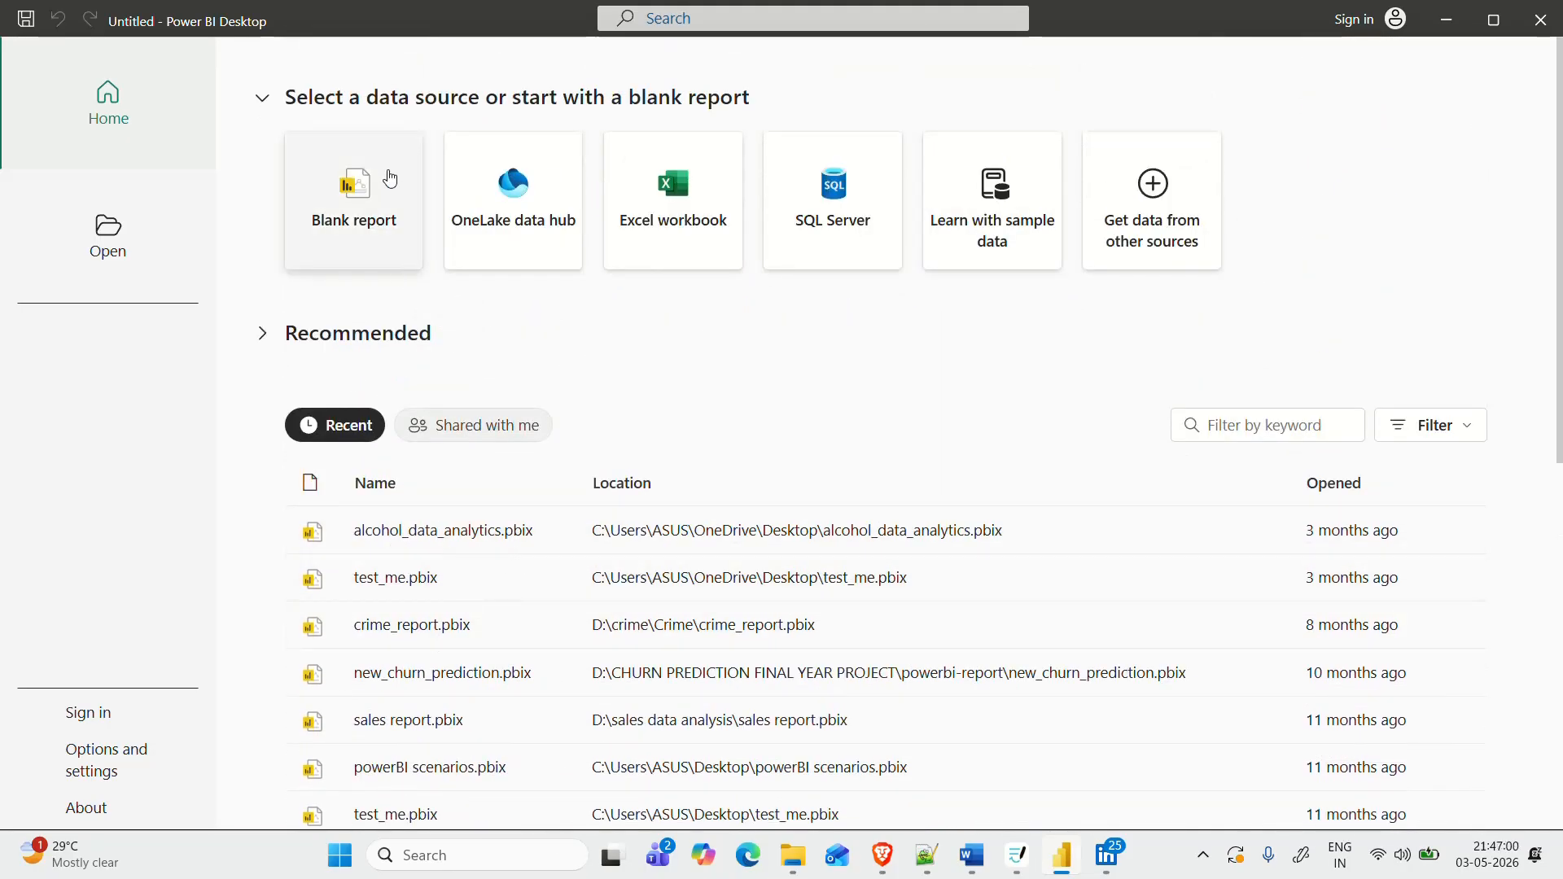
pyautogui.click(388, 172)
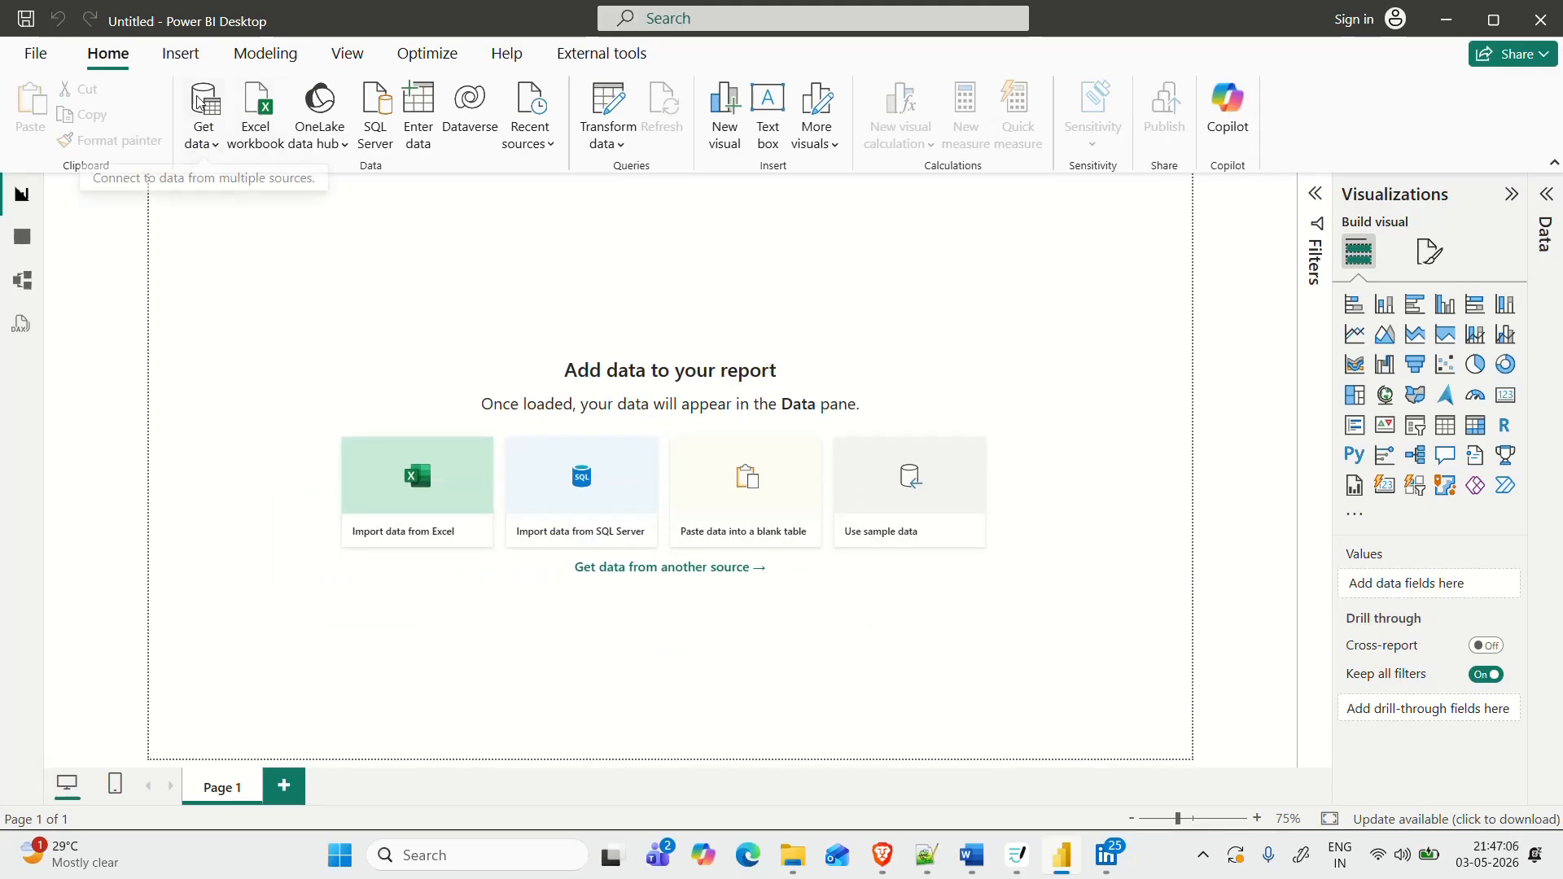
# Search the available data sources for Azure Databricks and open the connection settings of that connector
pyautogui.click(203, 140)
pyautogui.click(225, 606)
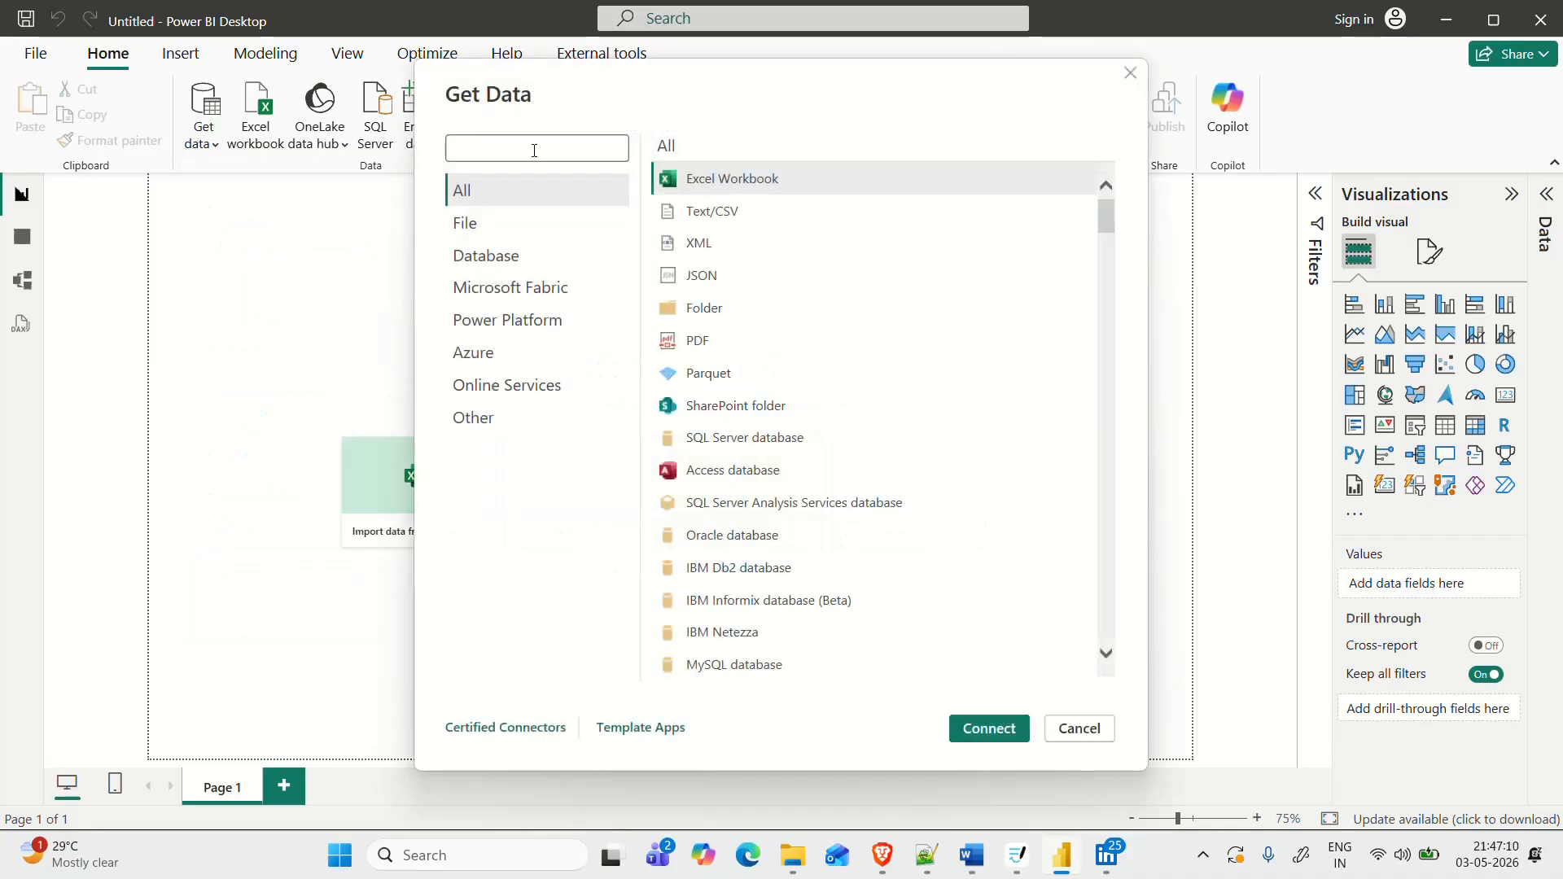
pyautogui.write('AZURE')
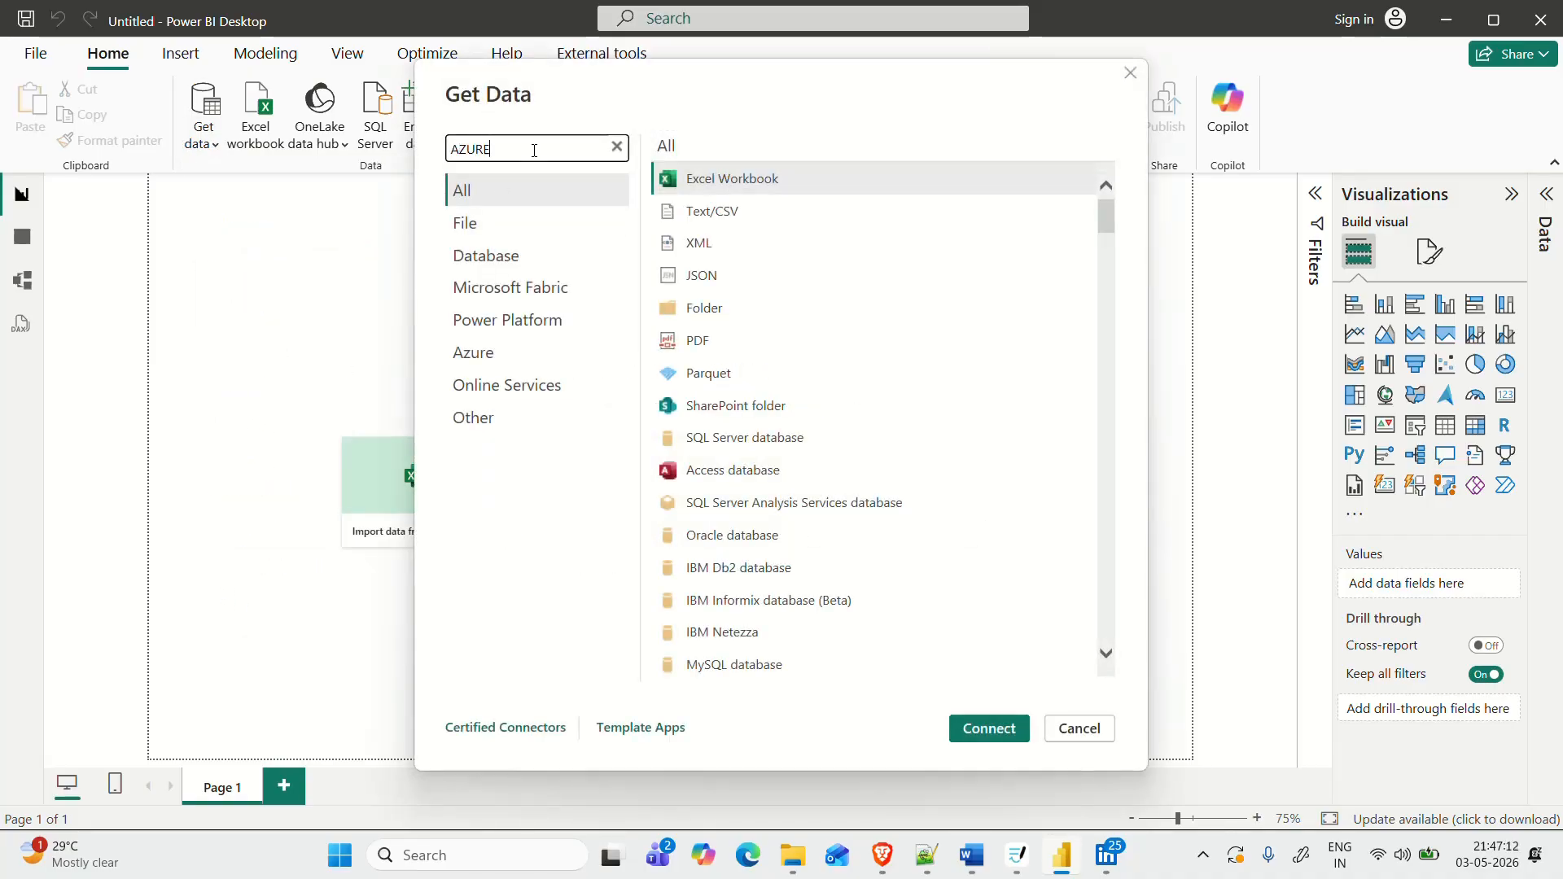
pyautogui.write(' DATA')
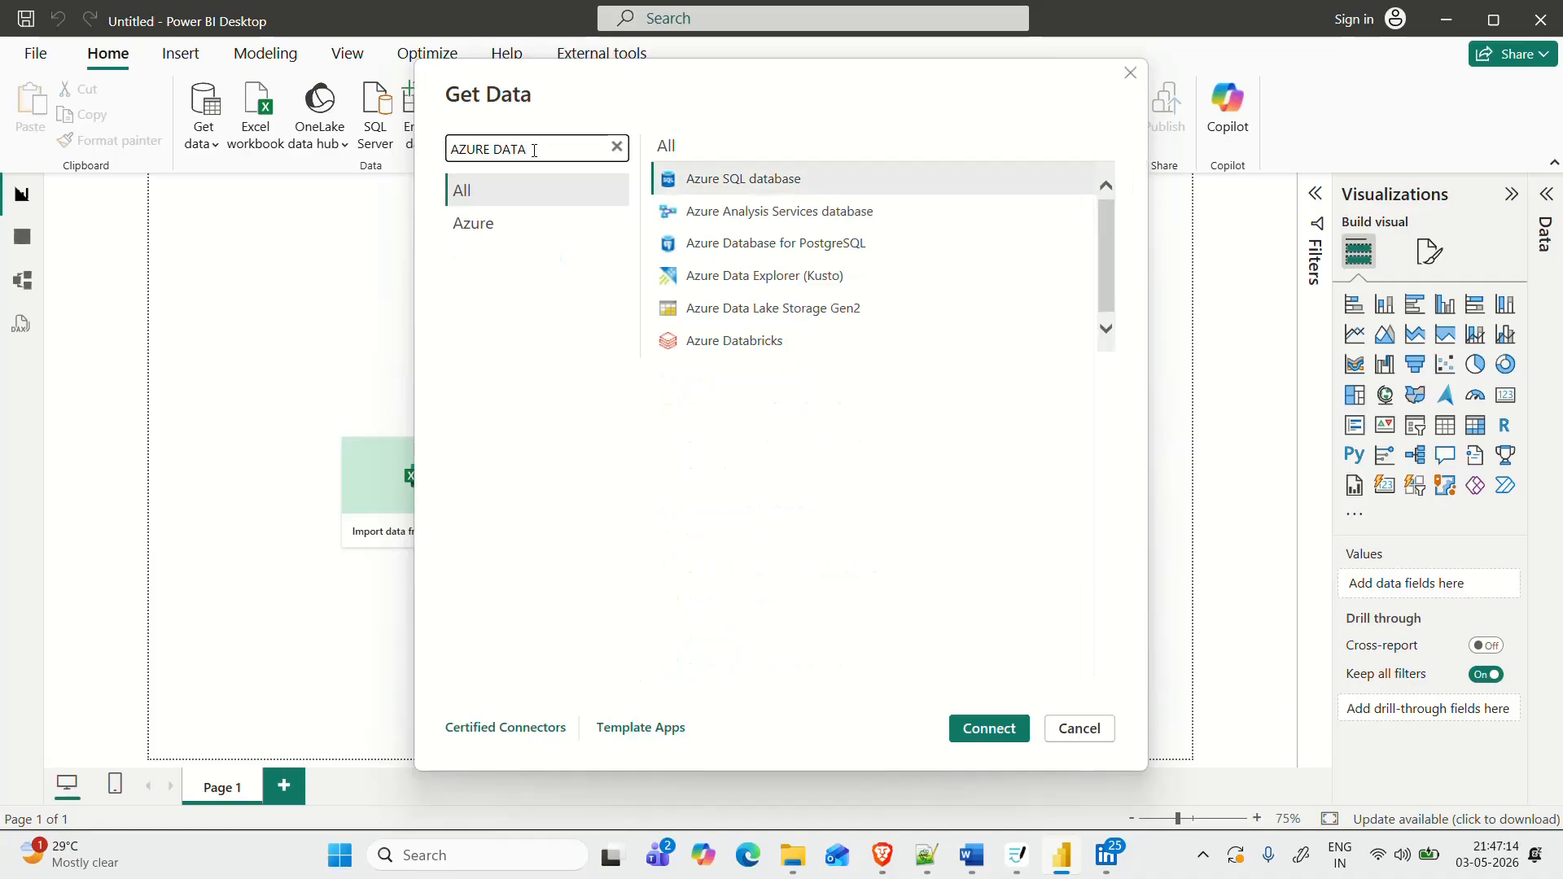
pyautogui.click(792, 343)
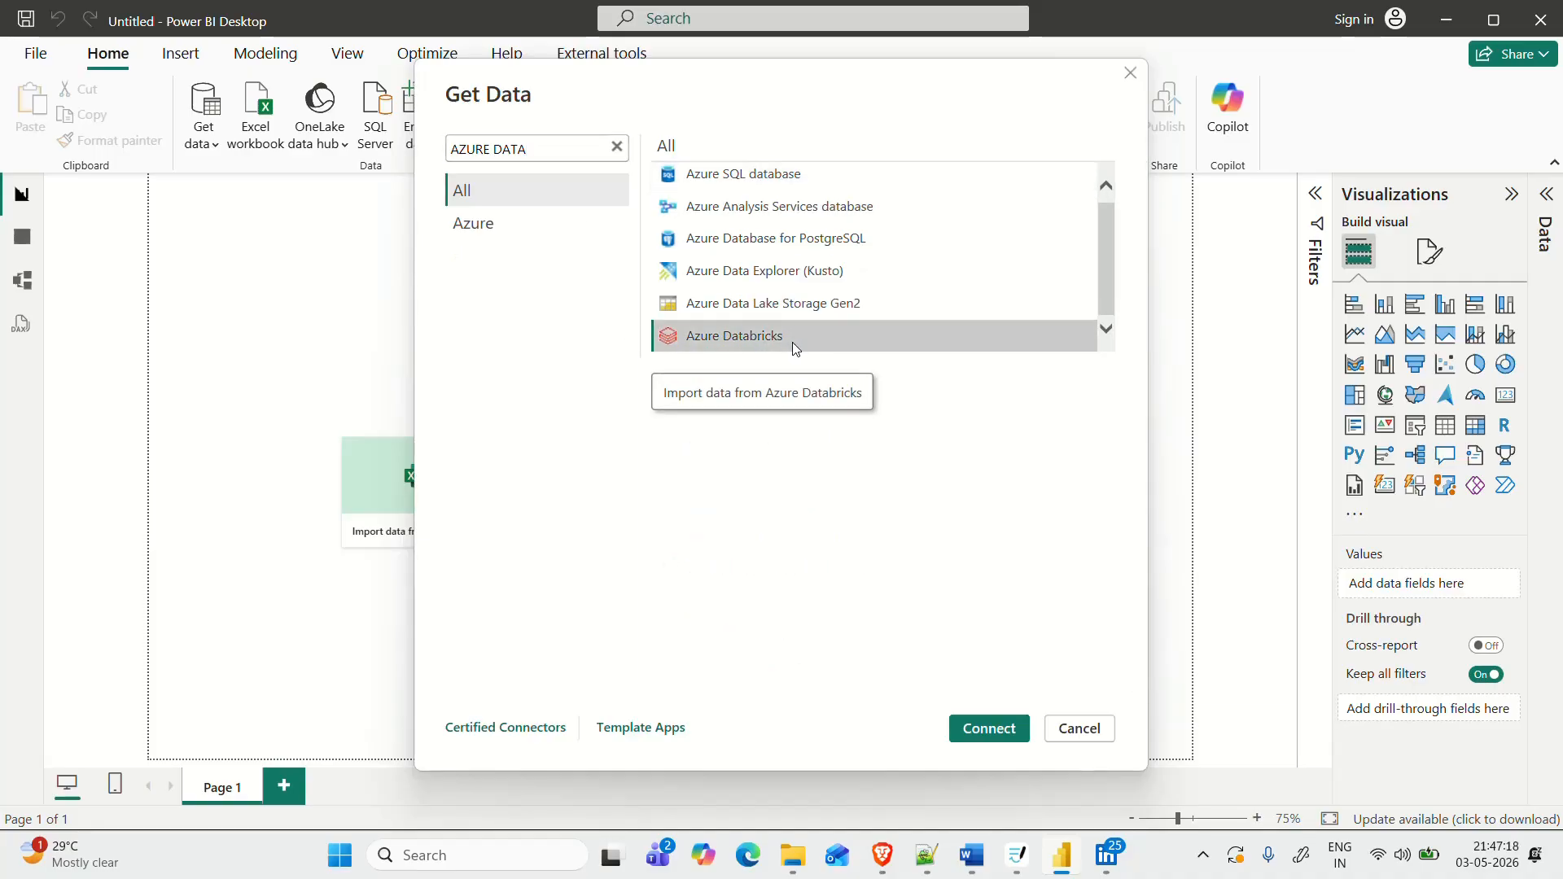
pyautogui.click(558, 158)
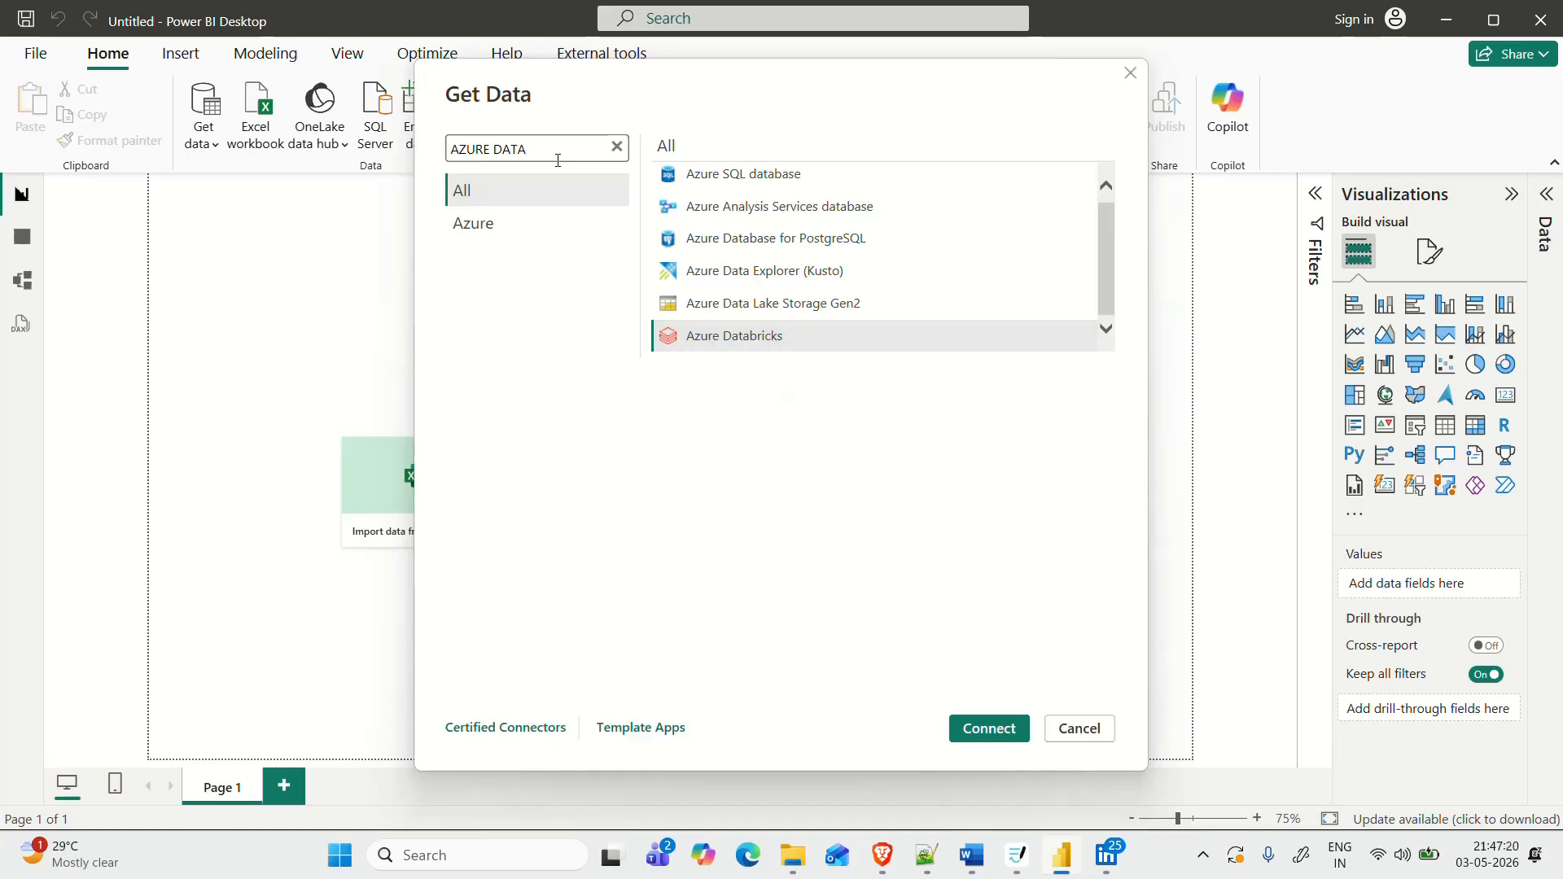
pyautogui.write('BRIC')
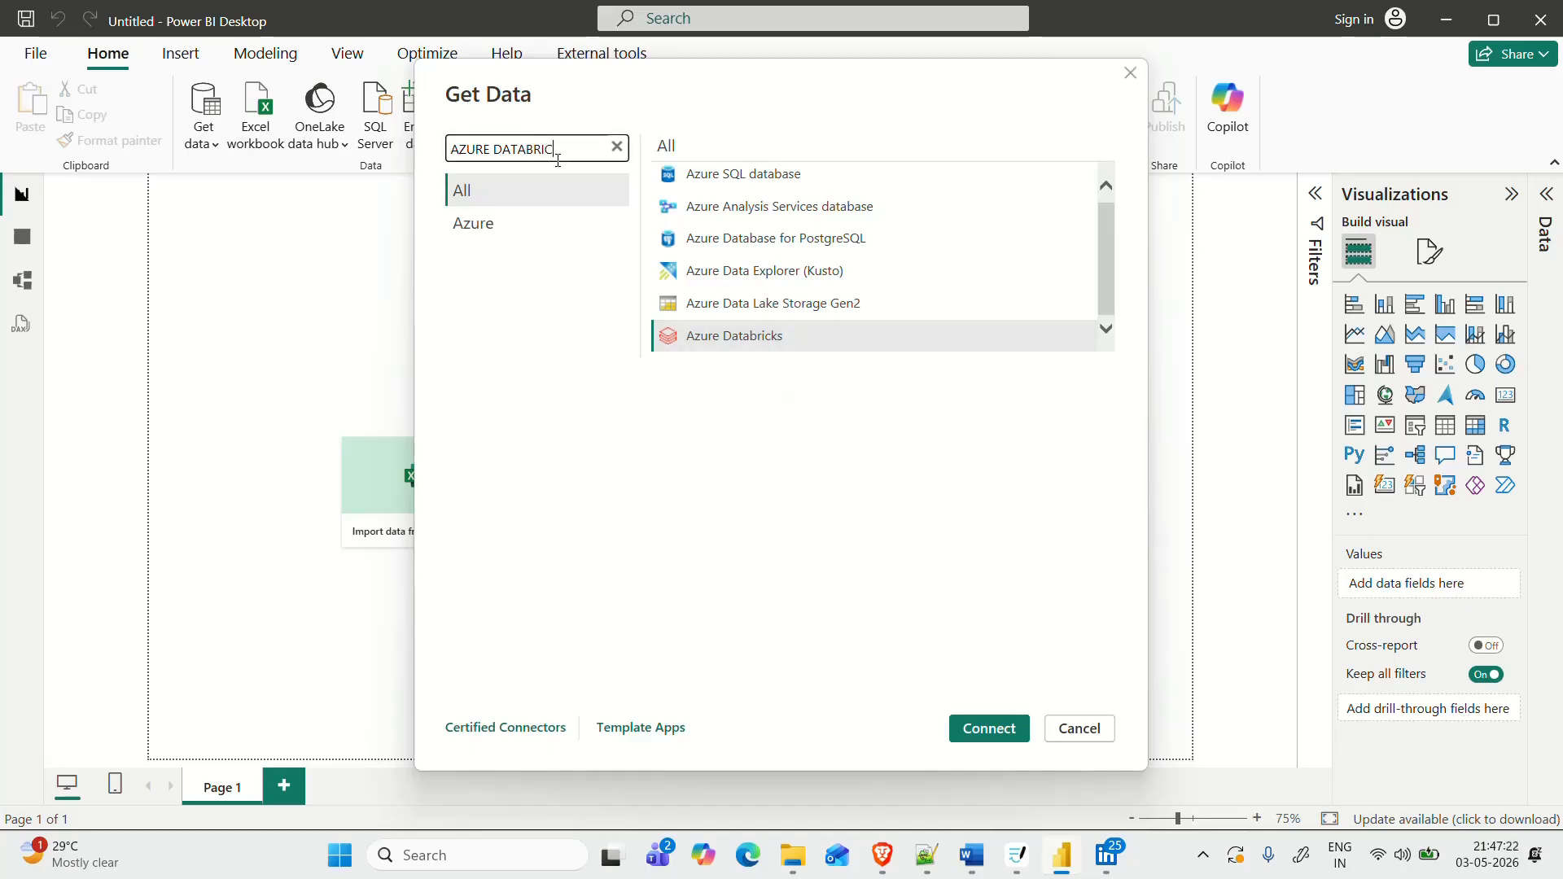
pyautogui.press('Escape')
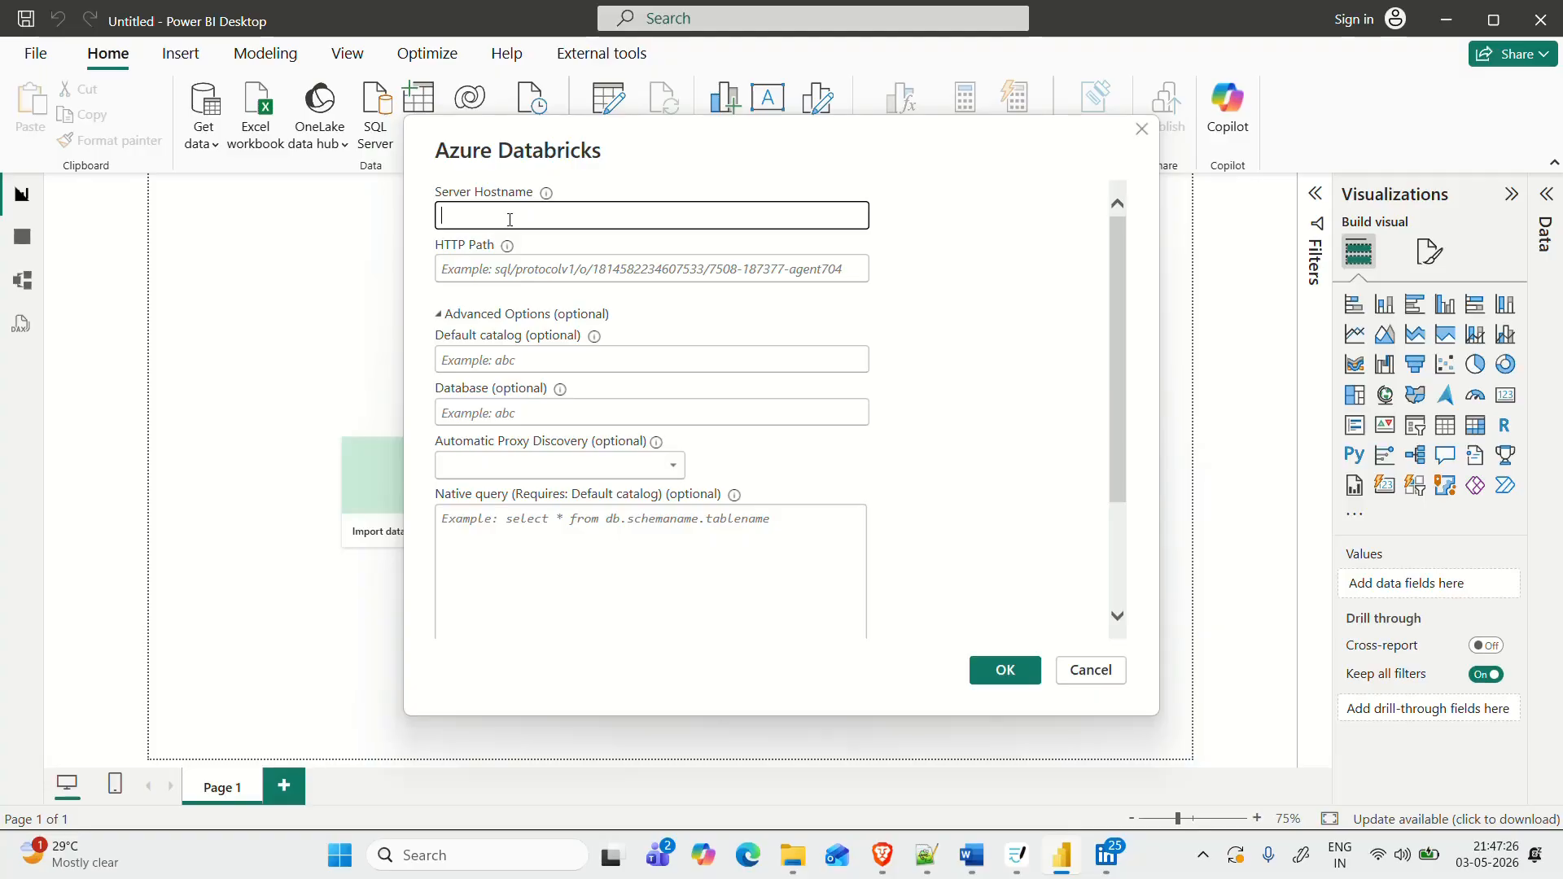
# Copy the server hostname from the SQL warehouse's connection details in Brave into Power BI Desktop's Azure Databricks Server Hostname setting
pyautogui.moveTo(892, 868)
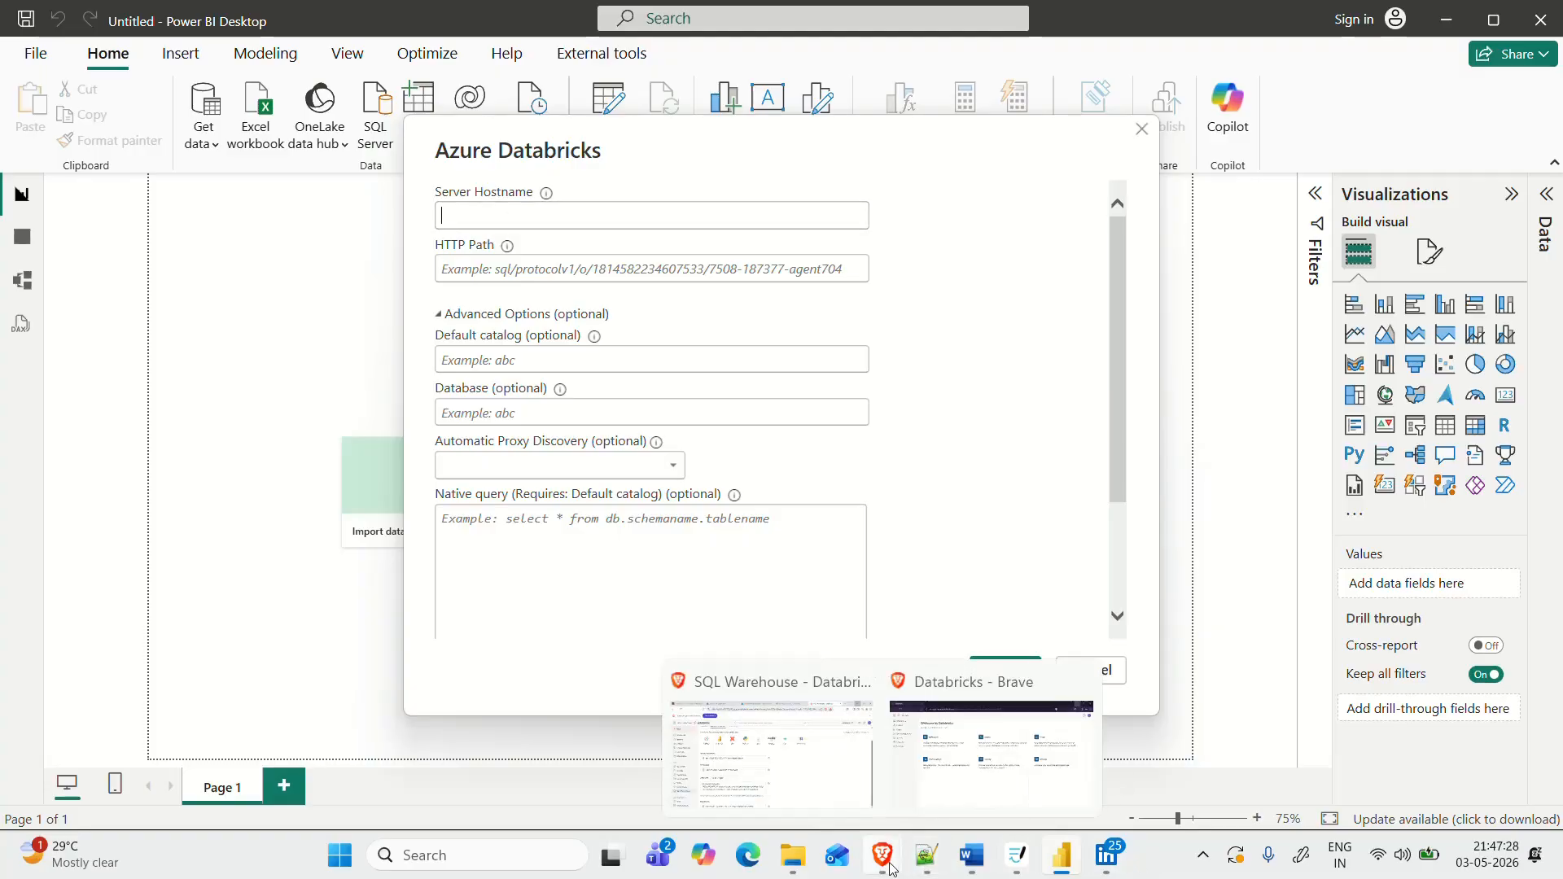
pyautogui.click(846, 773)
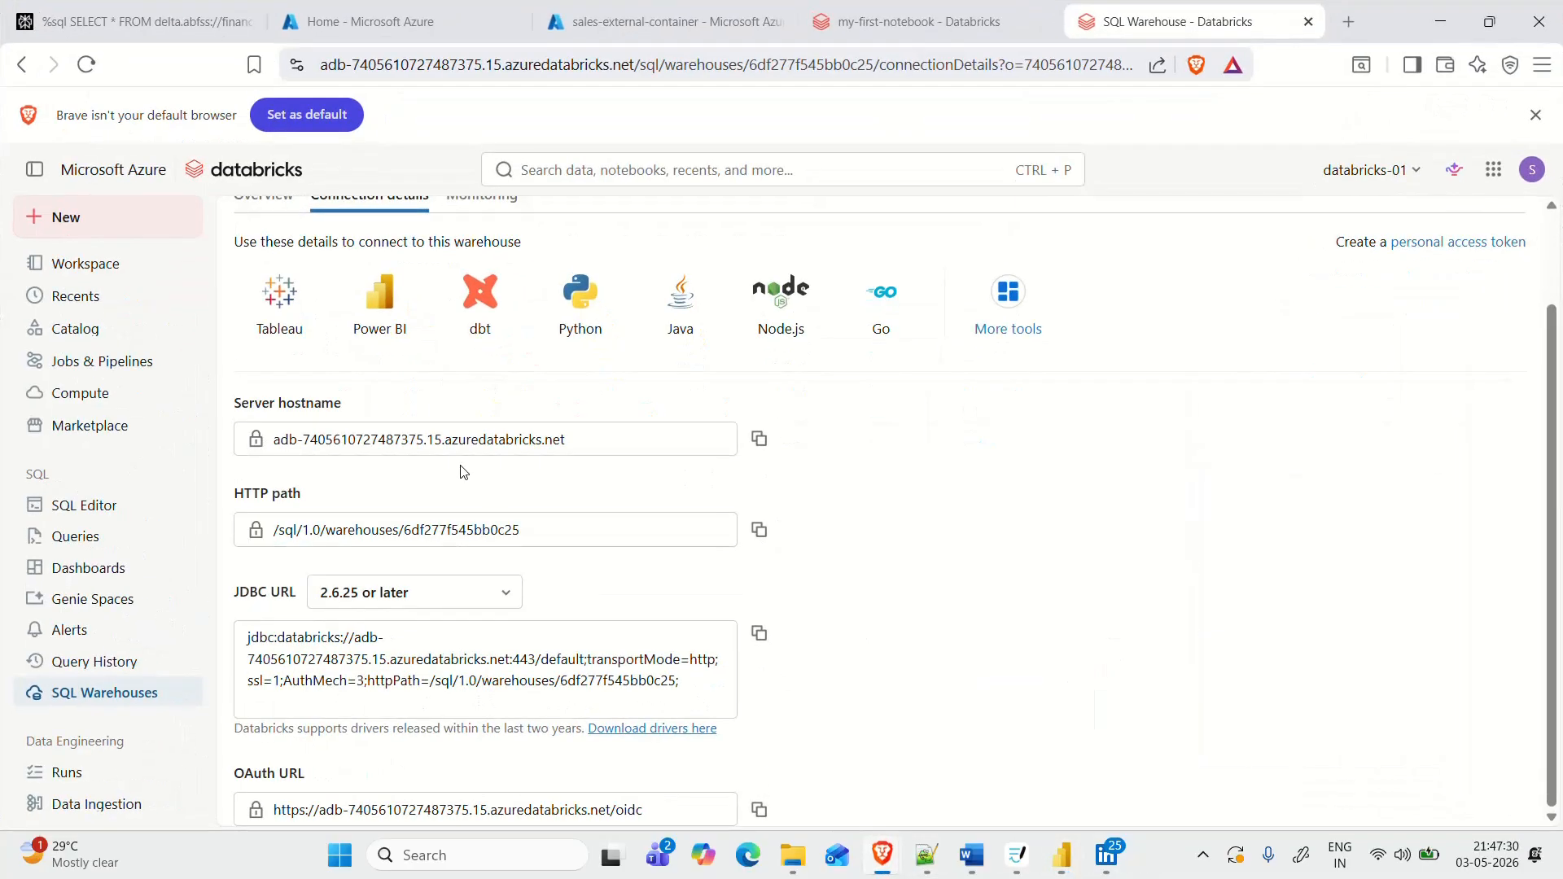
pyautogui.click(759, 439)
pyautogui.hotkey('alt', 'Tab')
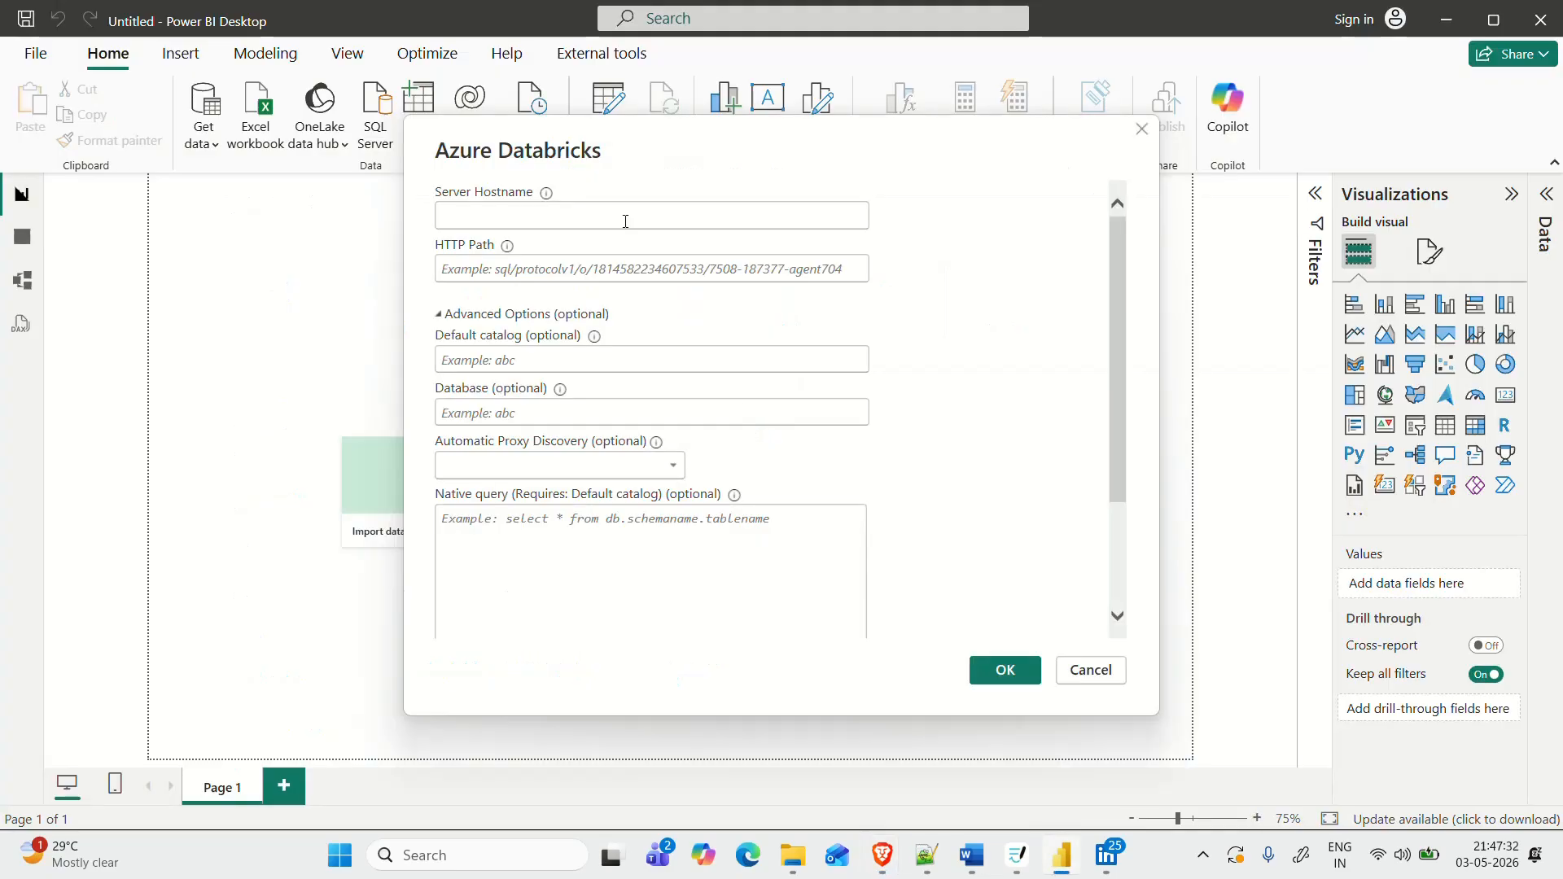
pyautogui.click(612, 214)
pyautogui.hotkey('ctrl', 'v')
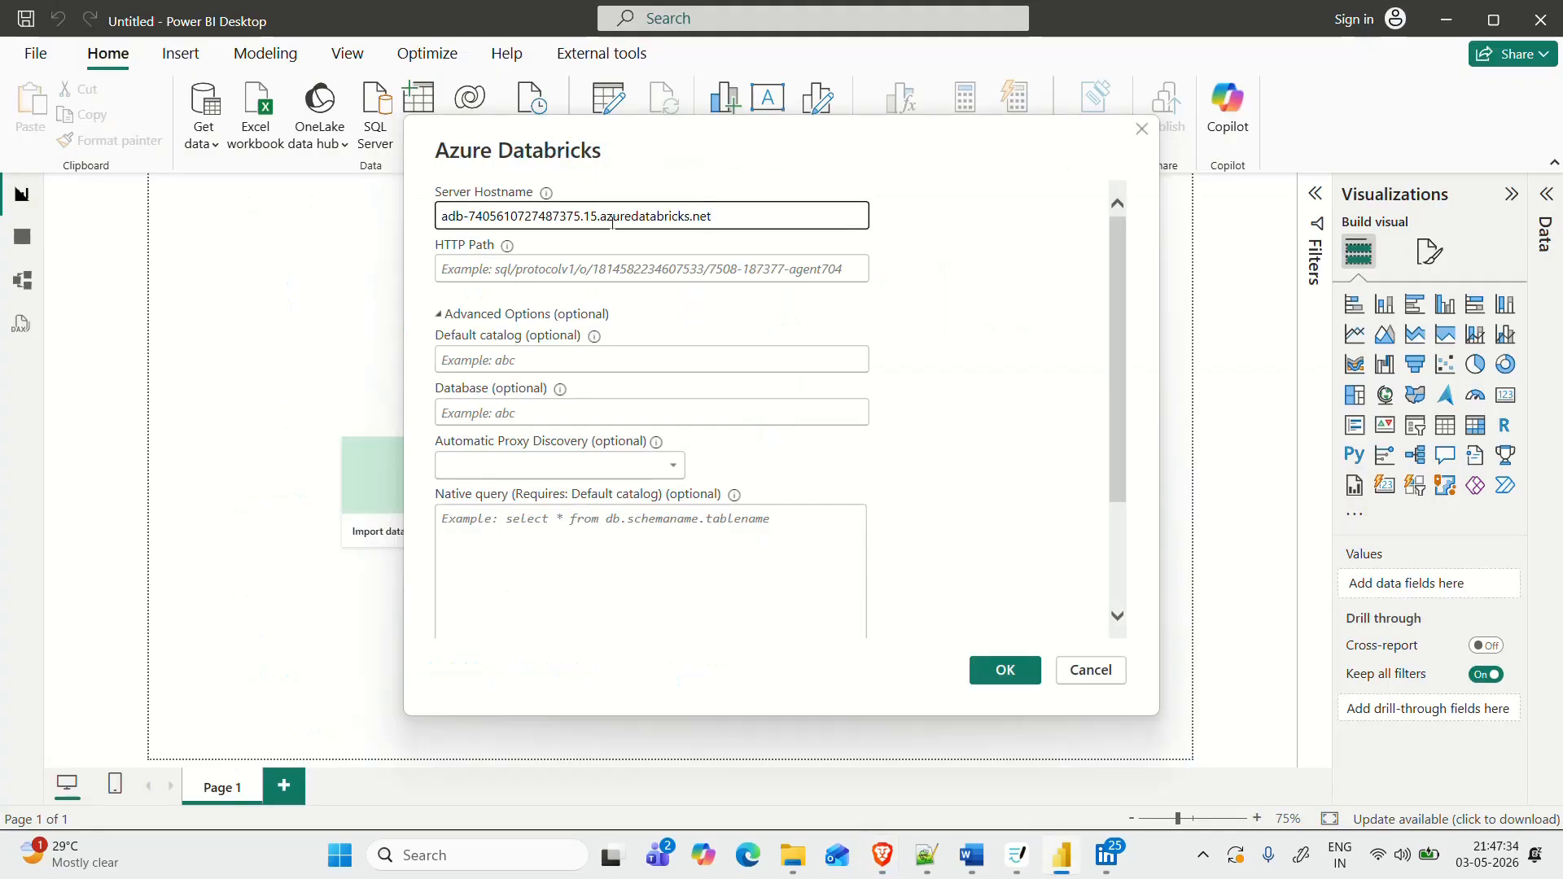
# Copy the HTTP path from the SQL warehouse's connection details in Brave into the HTTP Path setting in Power BI Desktop
pyautogui.hotkey('alt', 'Tab')
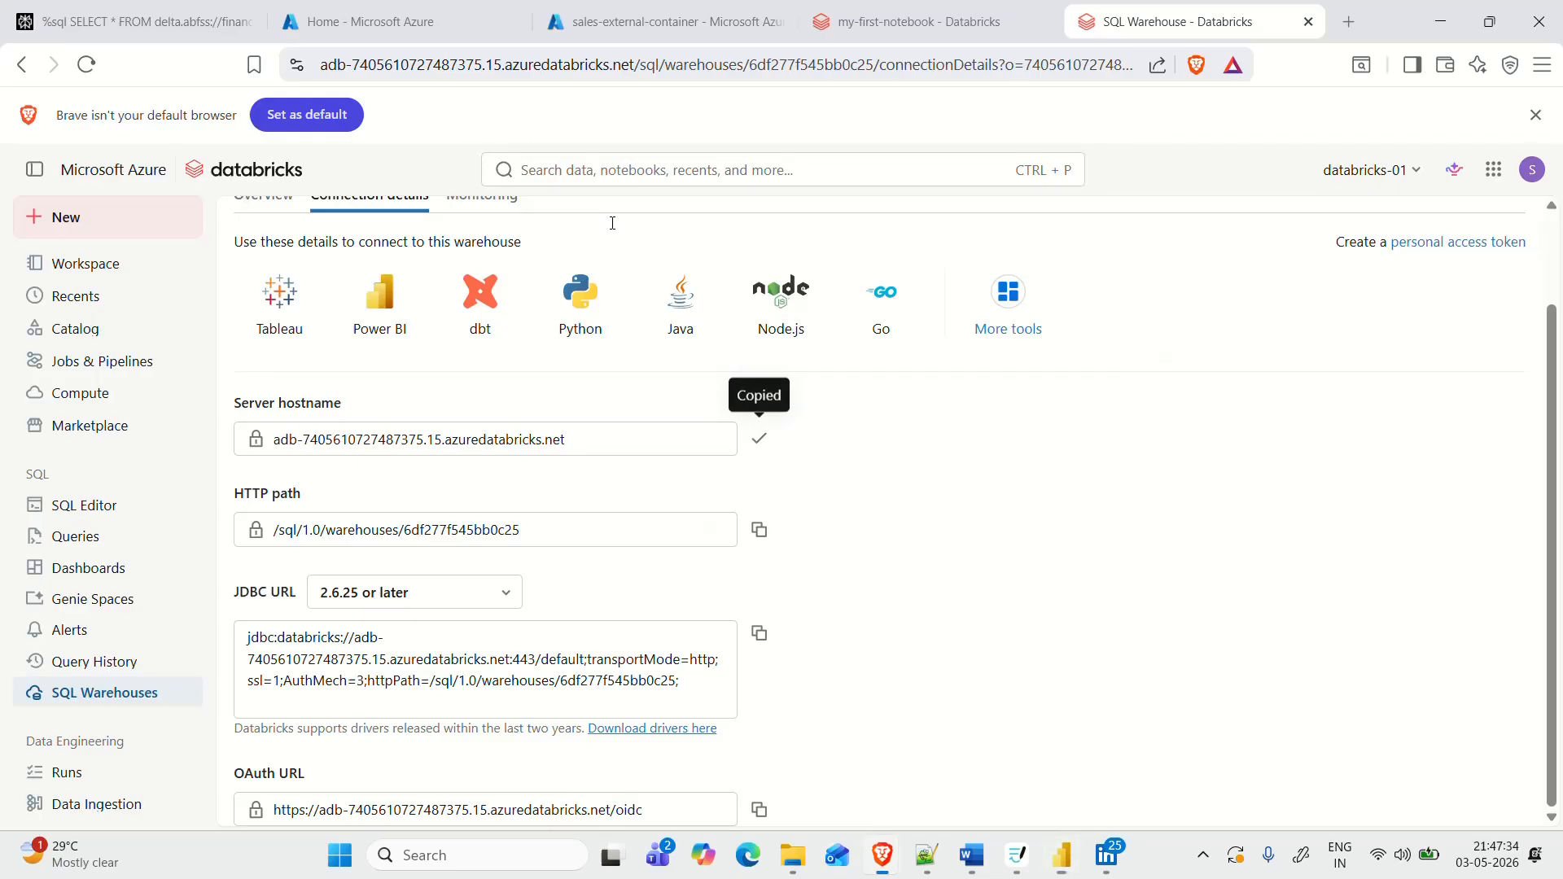
pyautogui.click(759, 535)
pyautogui.hotkey('alt', 'Tab')
pyautogui.click(535, 276)
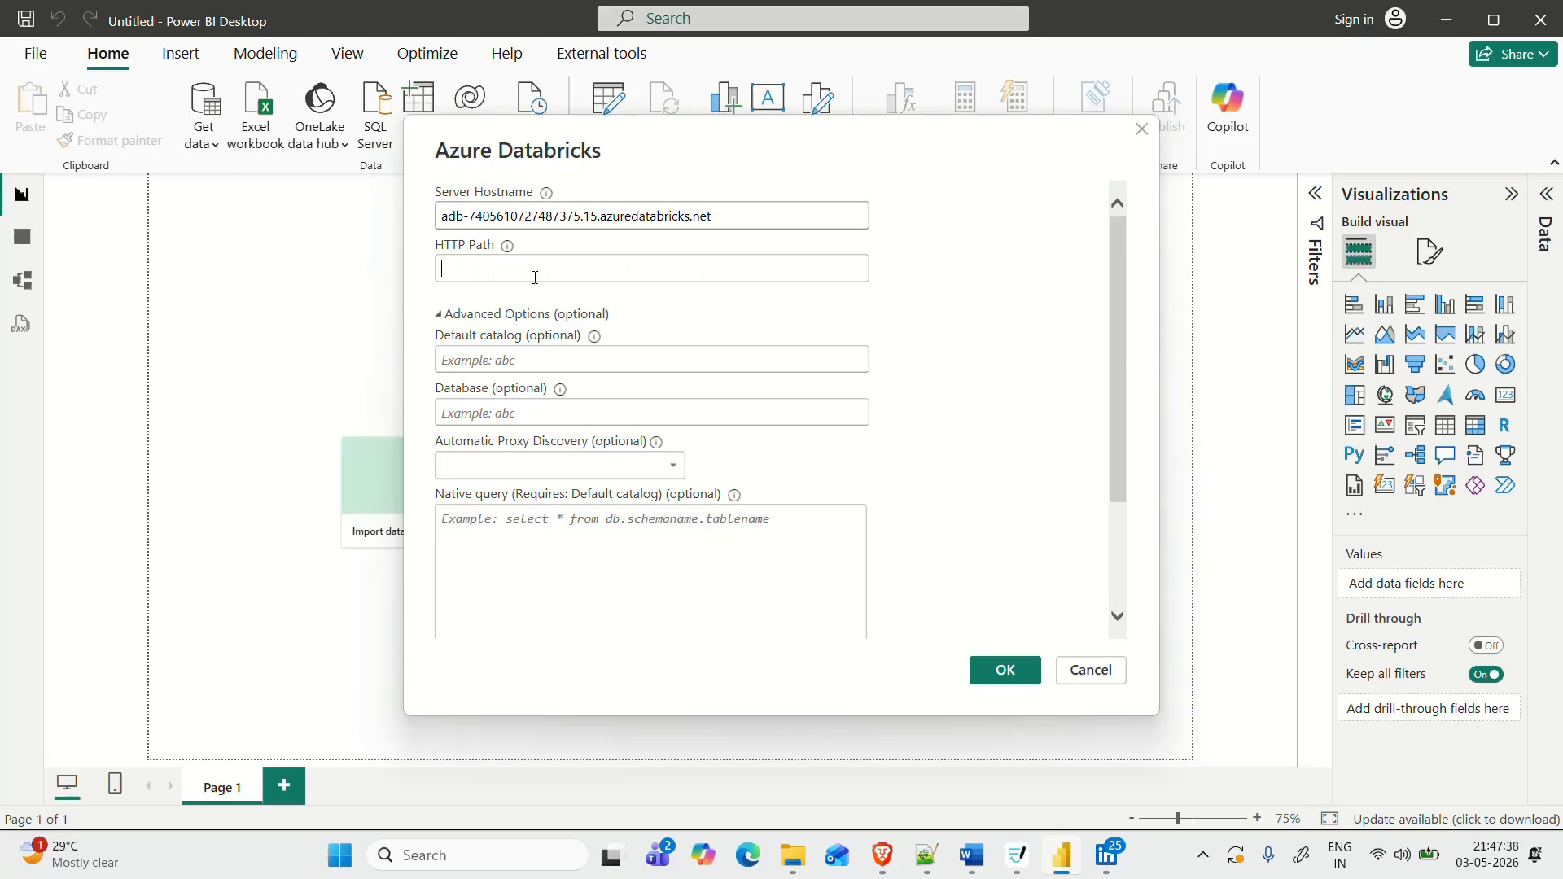
pyautogui.hotkey('ctrl', 'v')
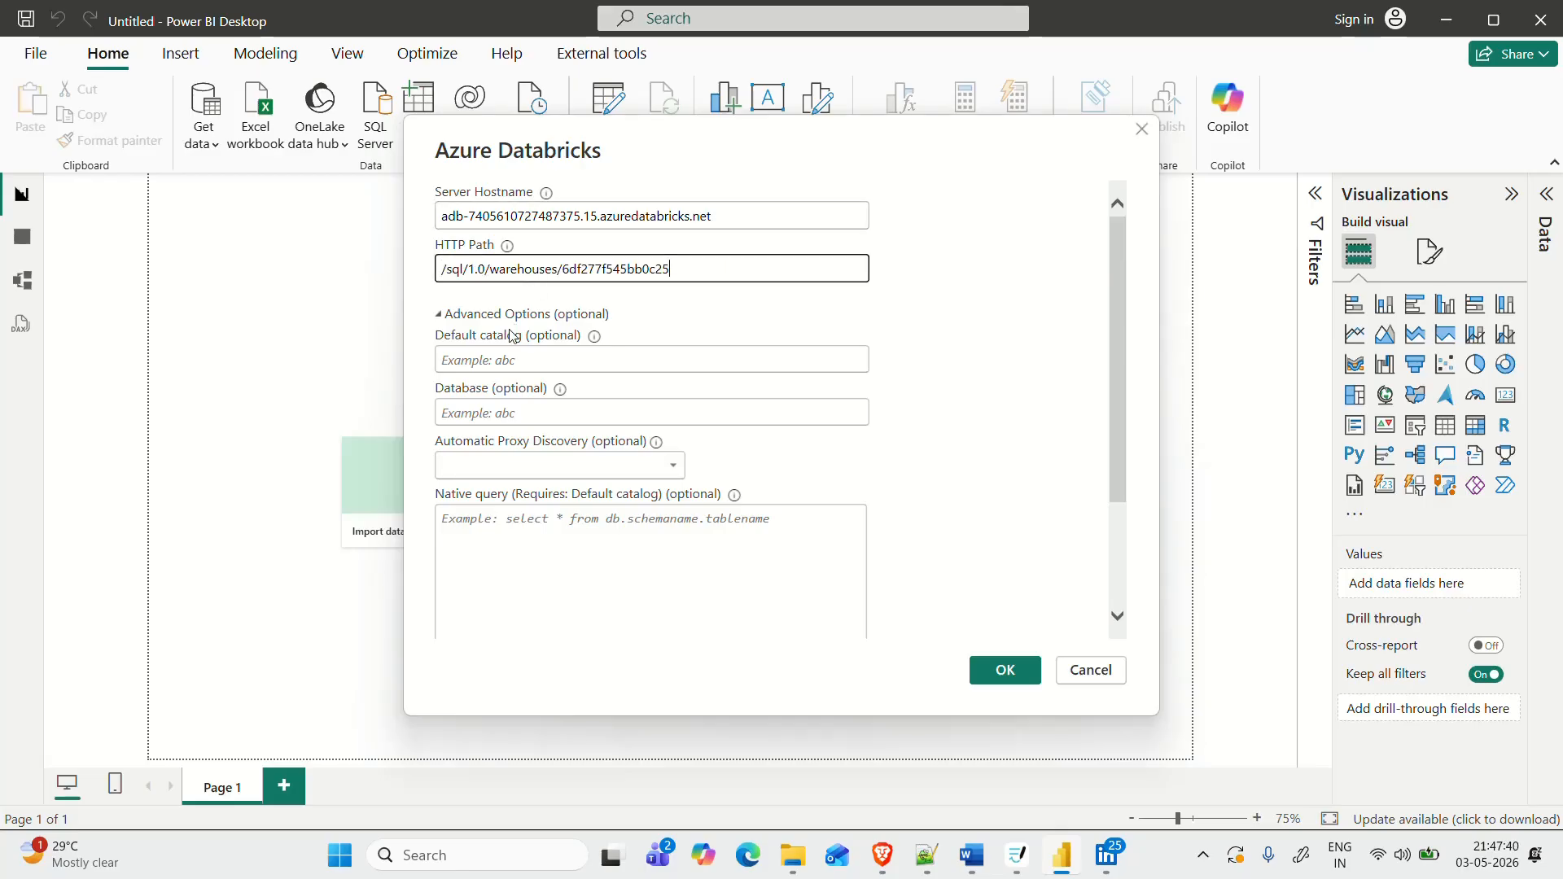
# Look over the optional default catalog, database and Automatic Proxy Discovery settings, leaving them all blank
pyautogui.click(472, 359)
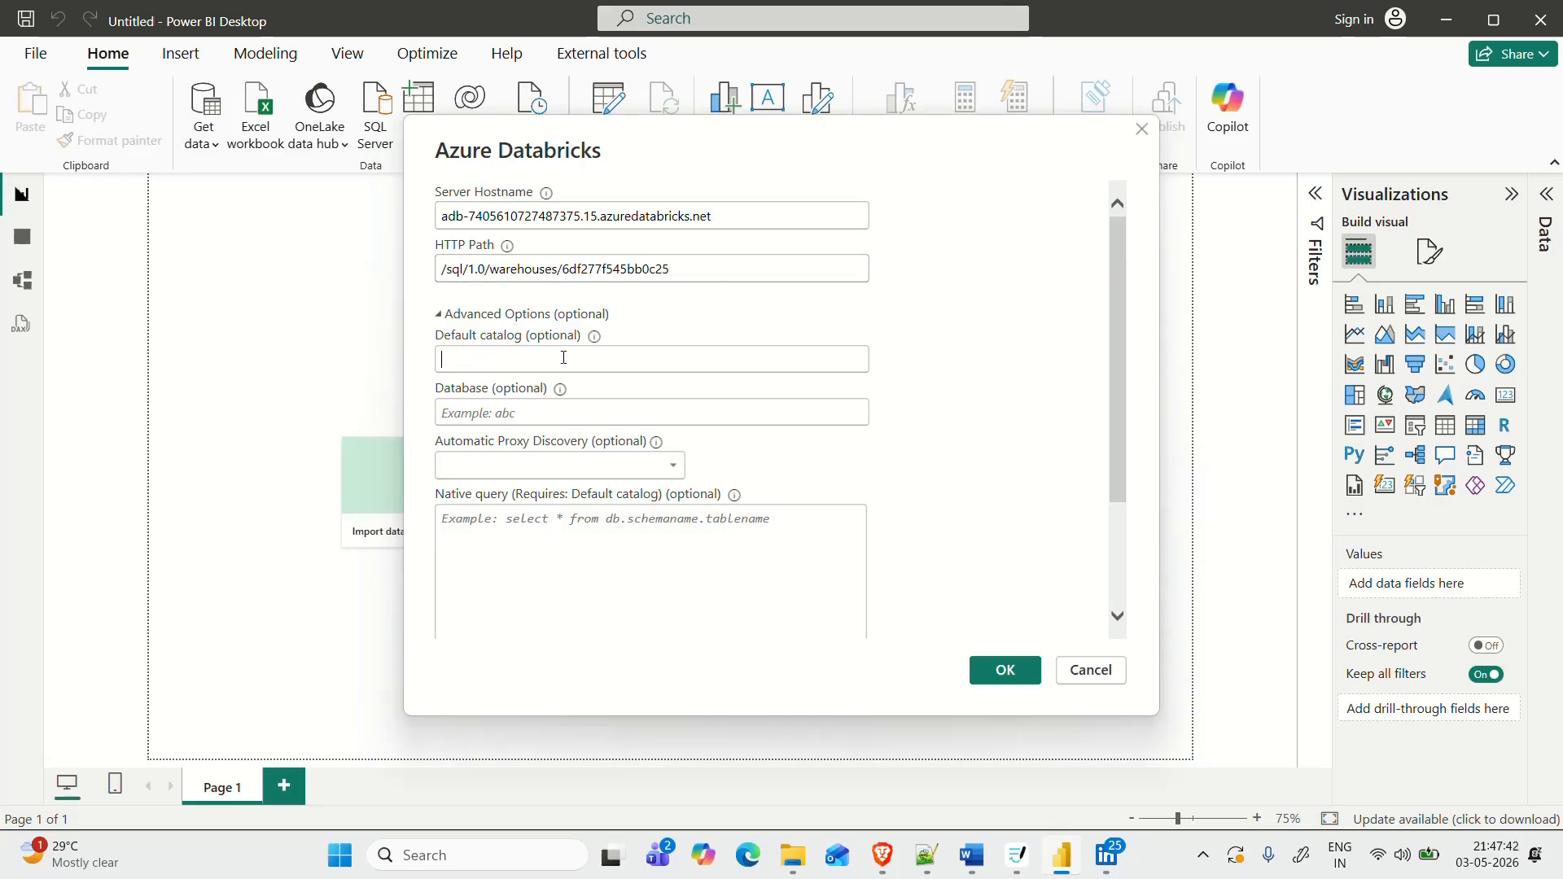
pyautogui.click(442, 415)
pyautogui.click(489, 464)
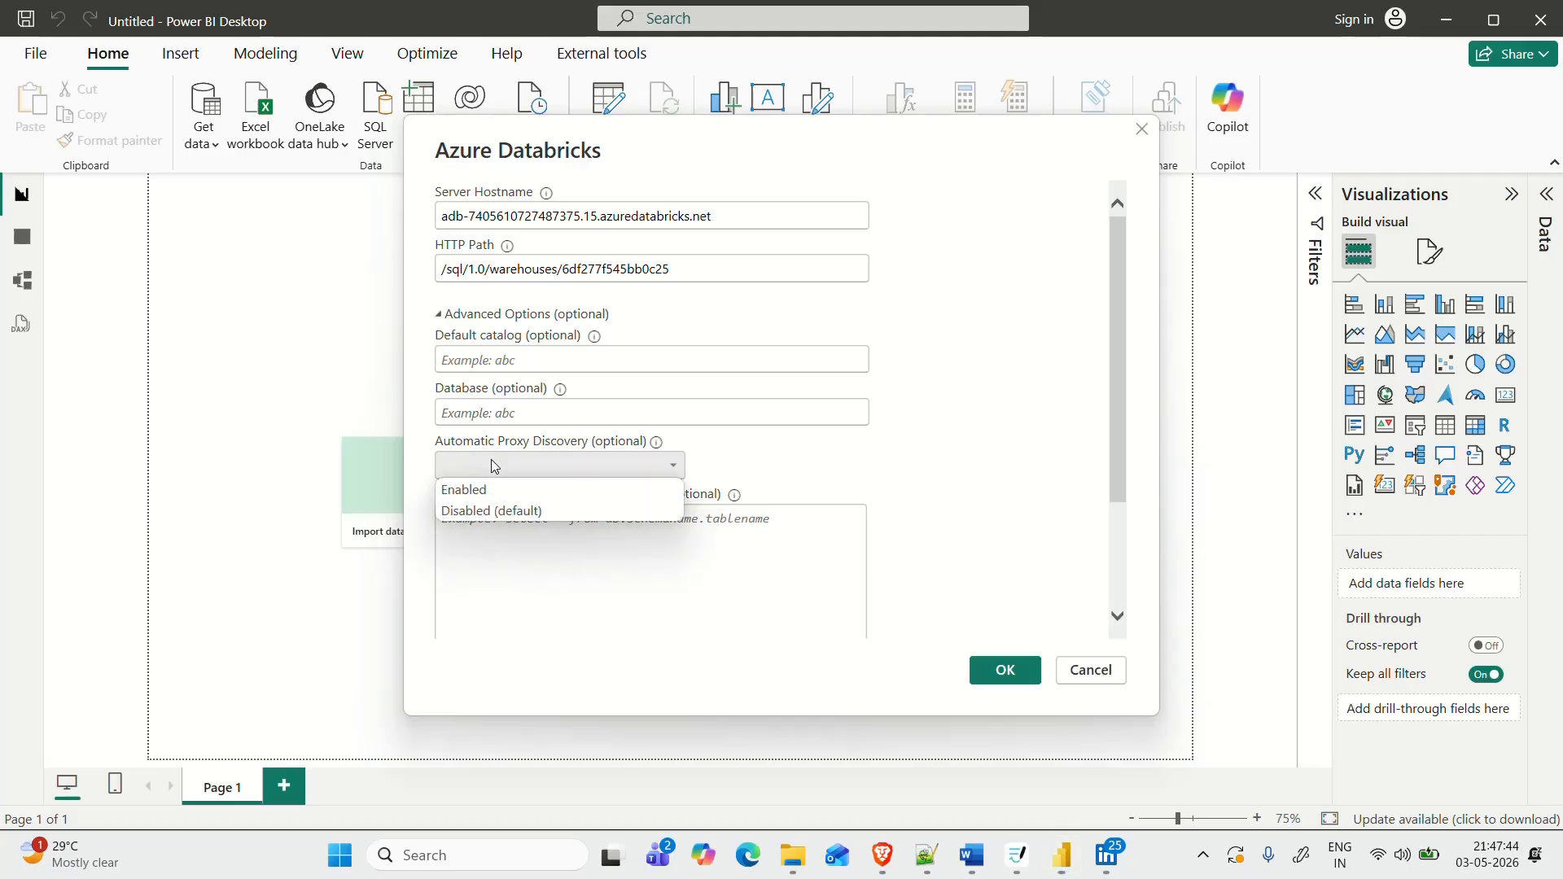
pyautogui.click(910, 460)
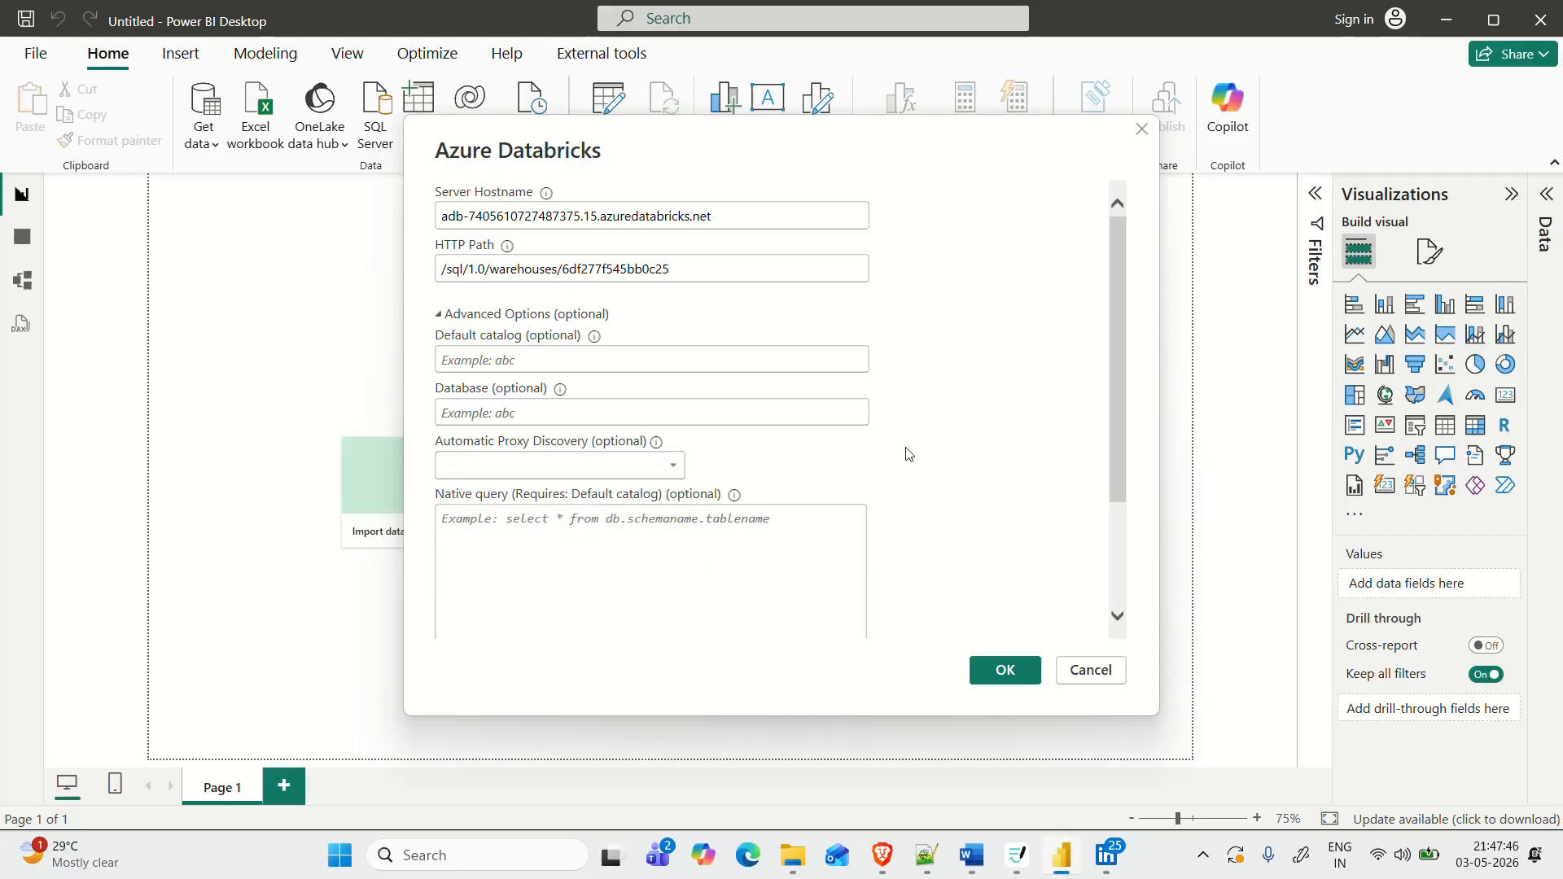
# Submit the Azure Databricks connection settings and start signing in with Azure Active Directory authentication
pyautogui.click(998, 676)
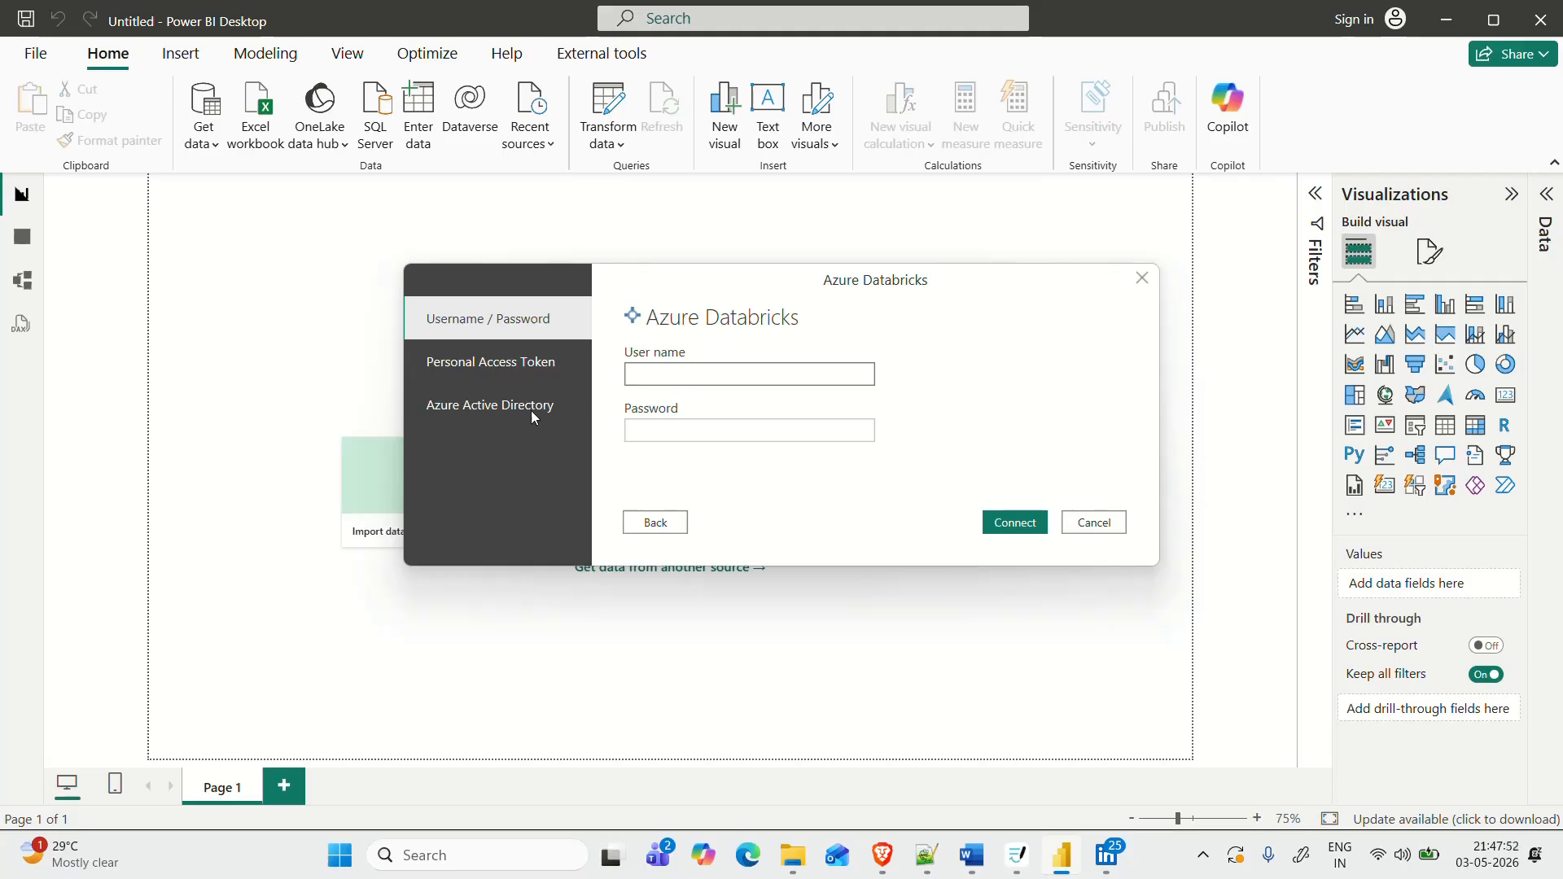
pyautogui.click(471, 417)
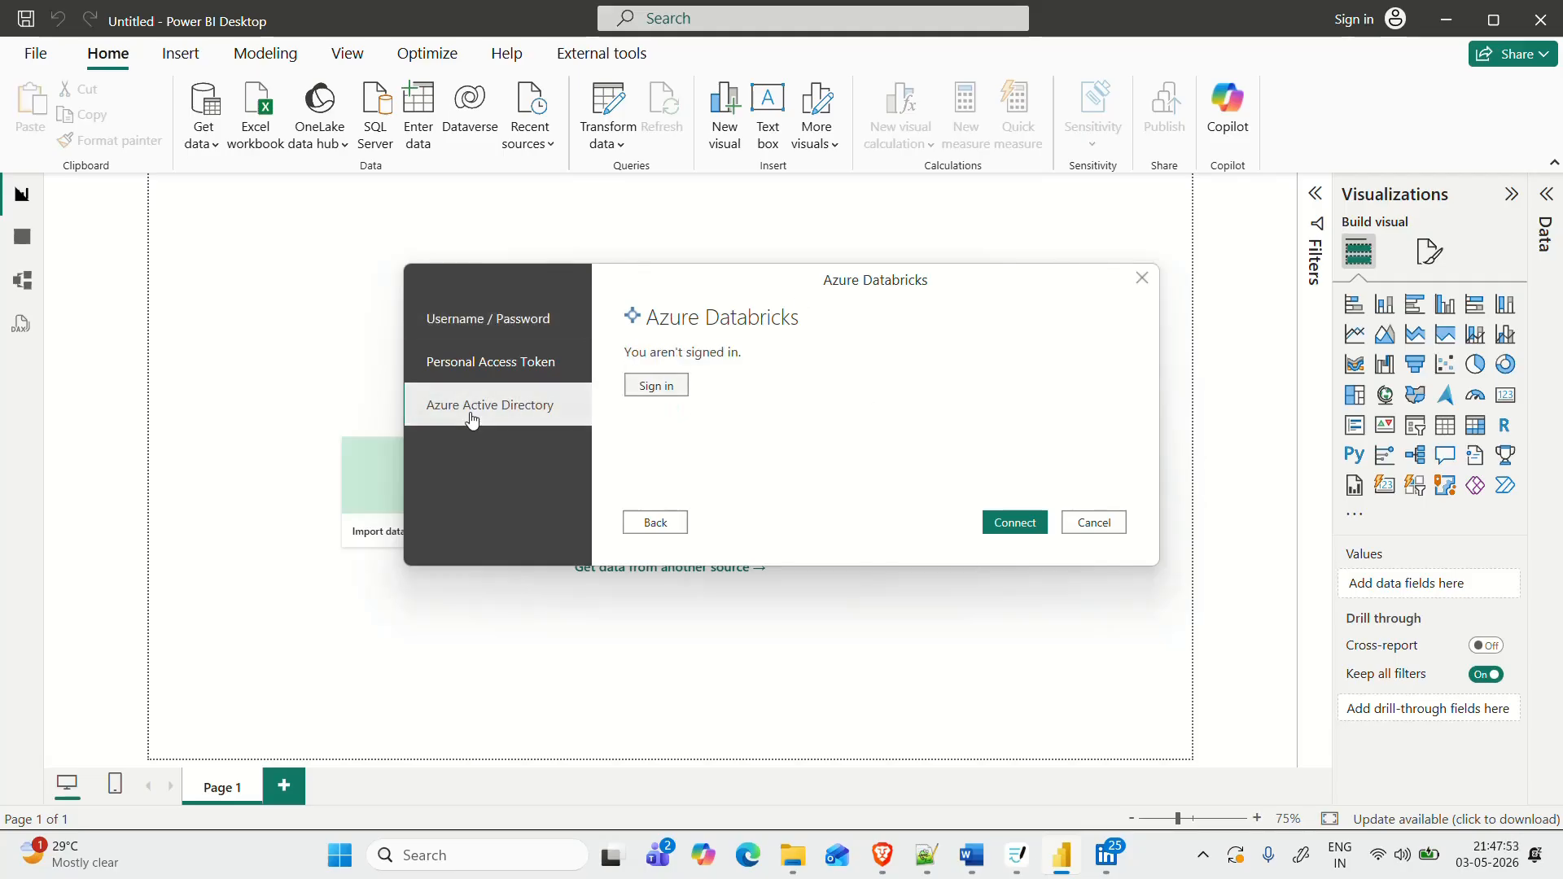
pyautogui.click(666, 386)
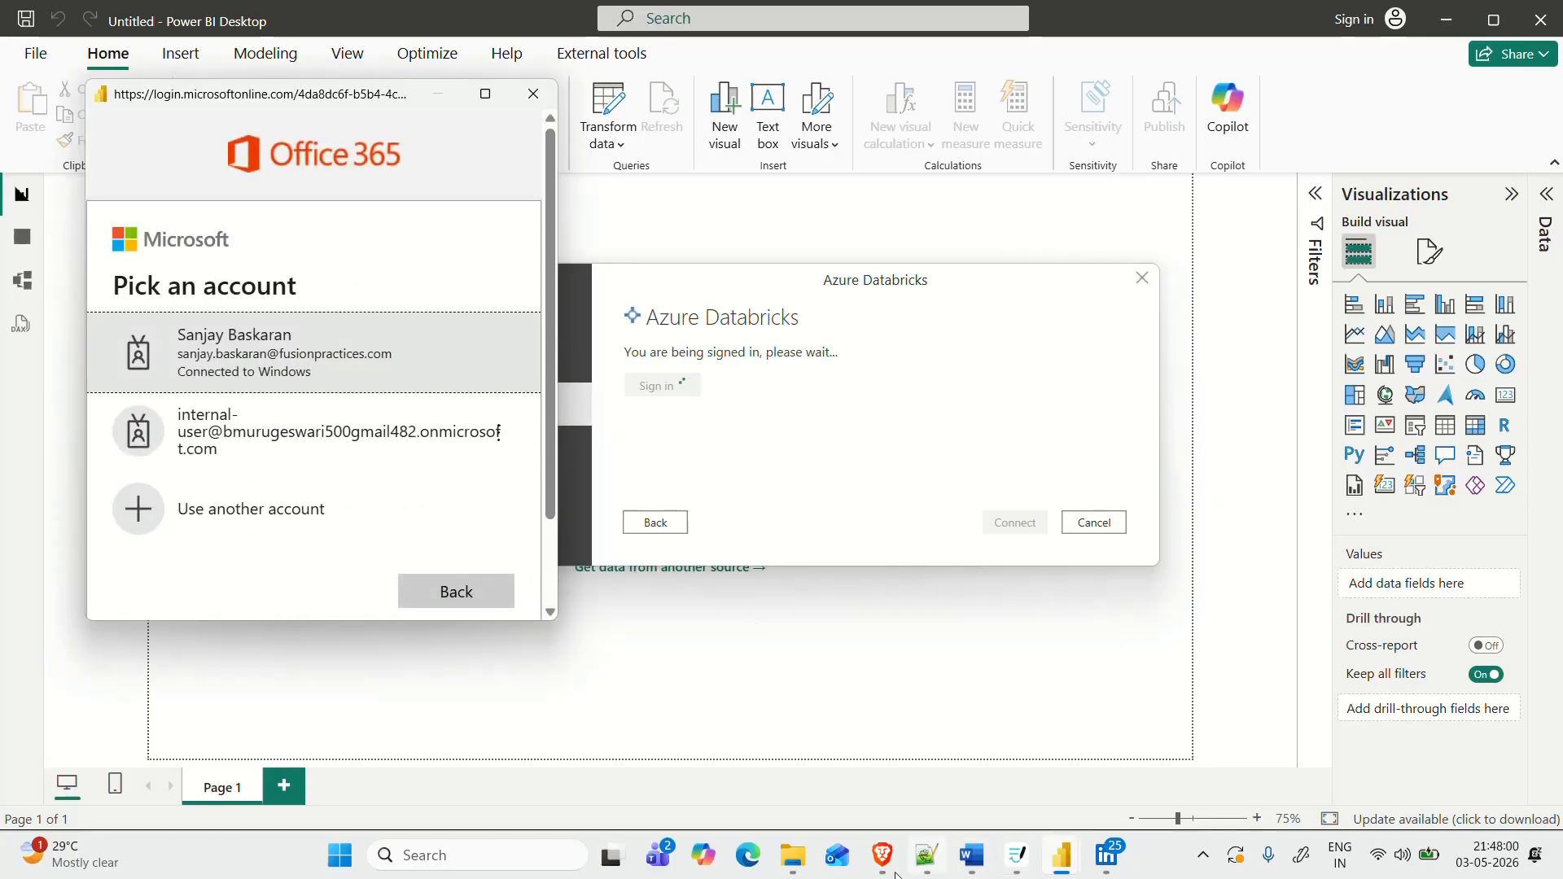
pyautogui.moveTo(880, 853)
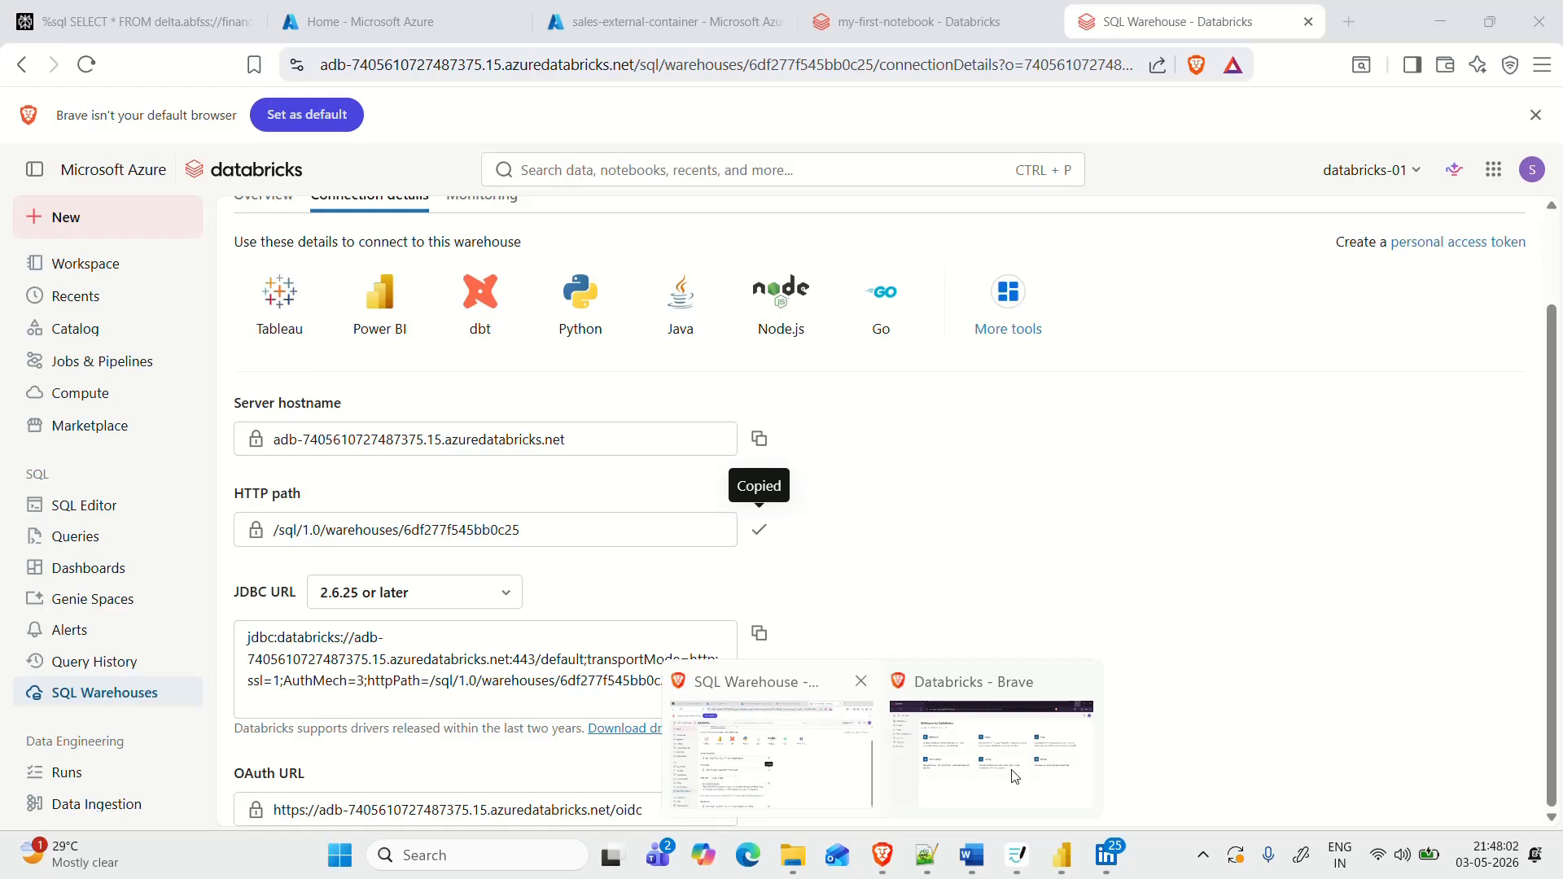
pyautogui.click(719, 765)
pyautogui.click(1532, 169)
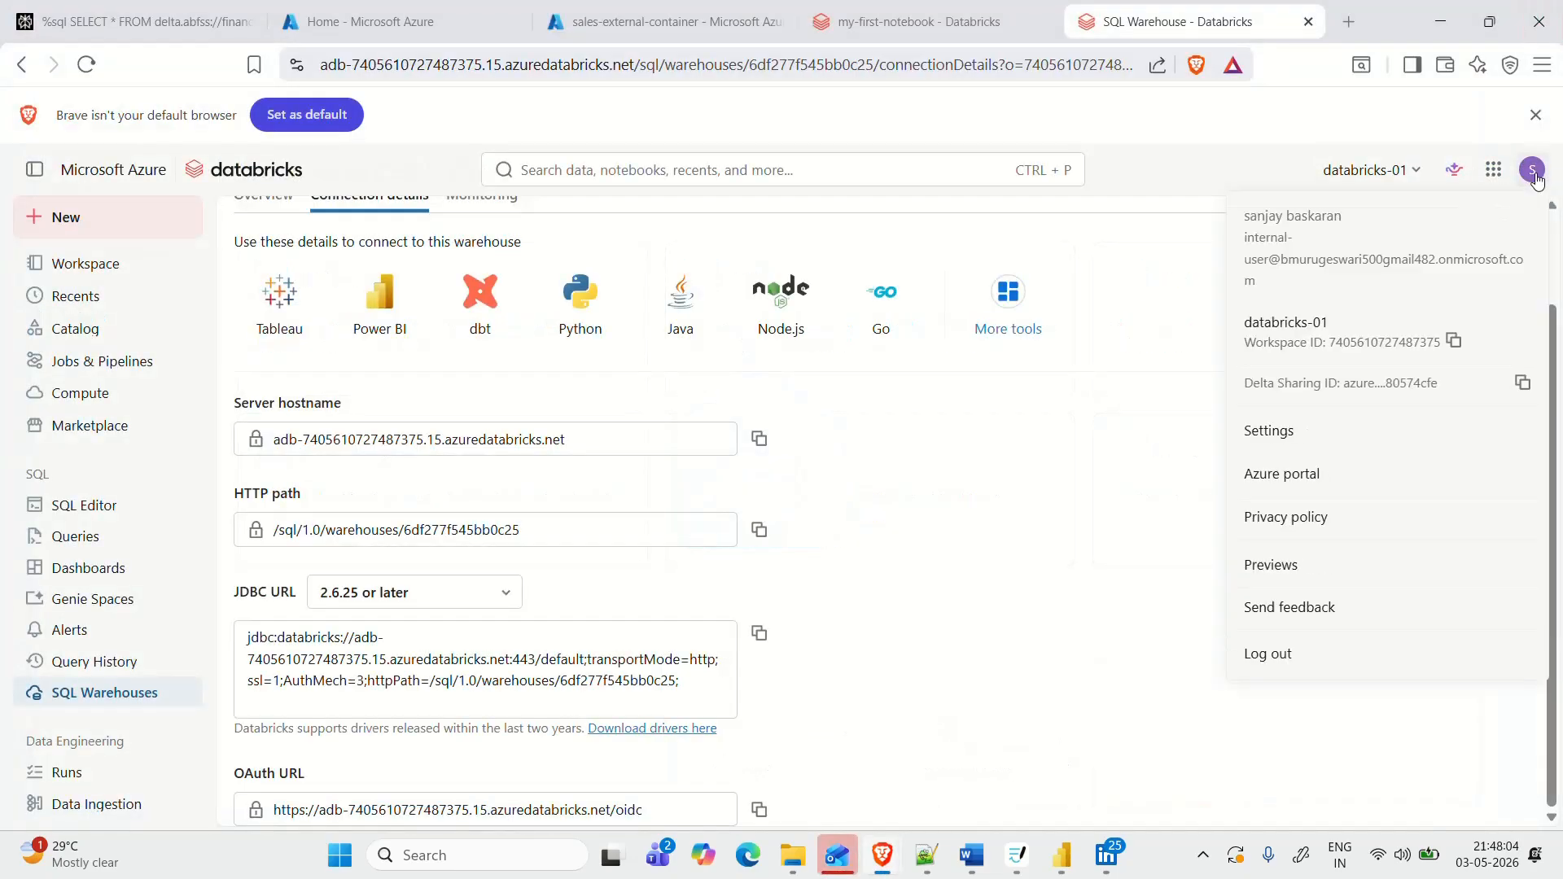
pyautogui.moveTo(1243, 258); pyautogui.dragTo(1332, 281)
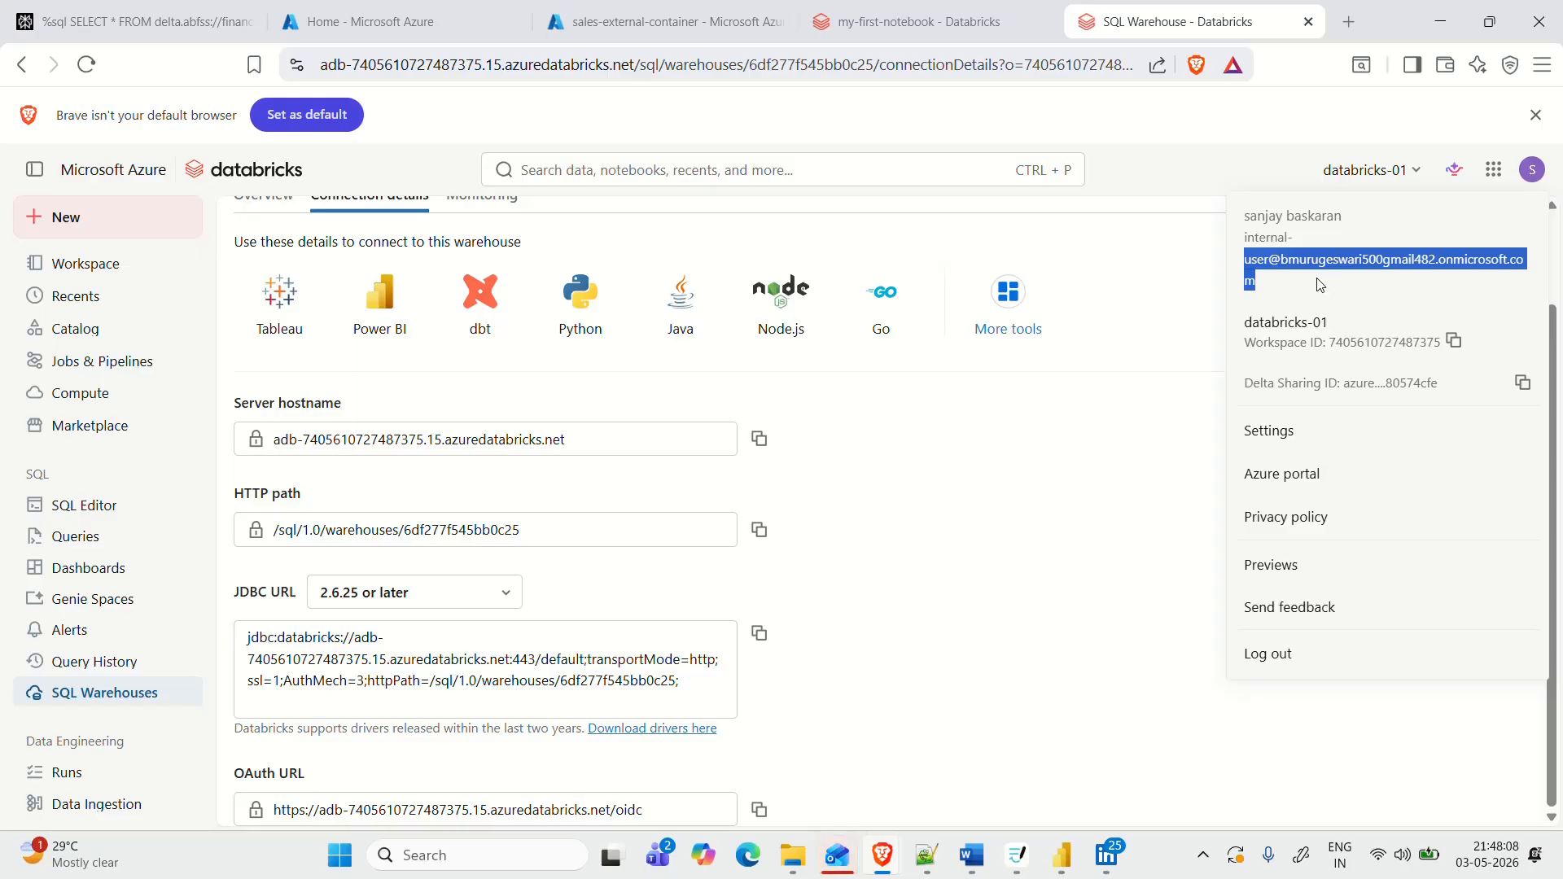
pyautogui.click(1326, 281)
pyautogui.click(1441, 21)
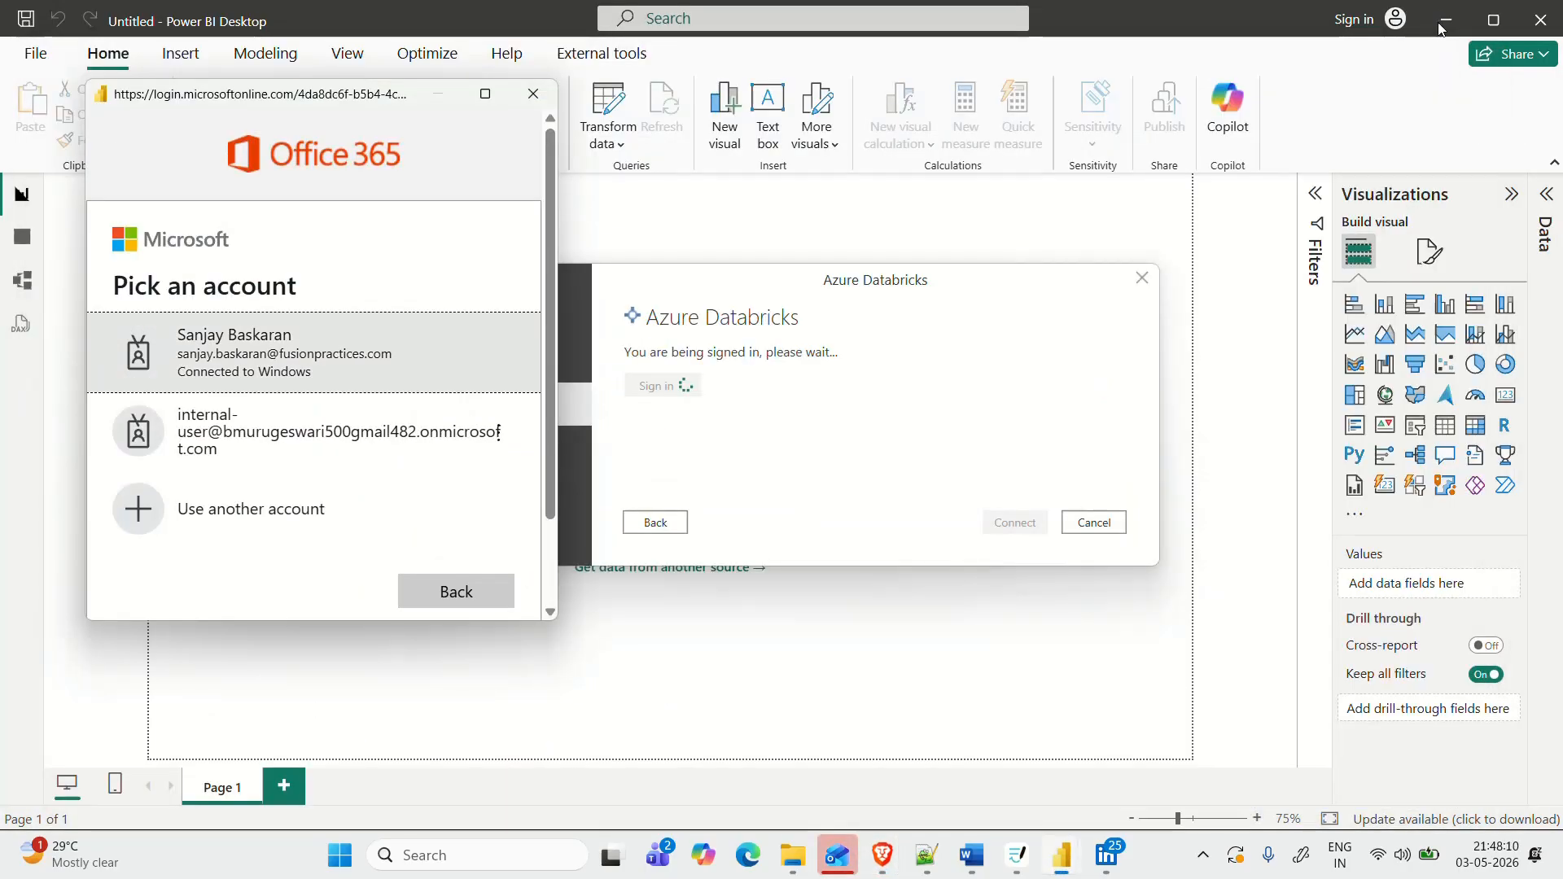
pyautogui.click(1439, 24)
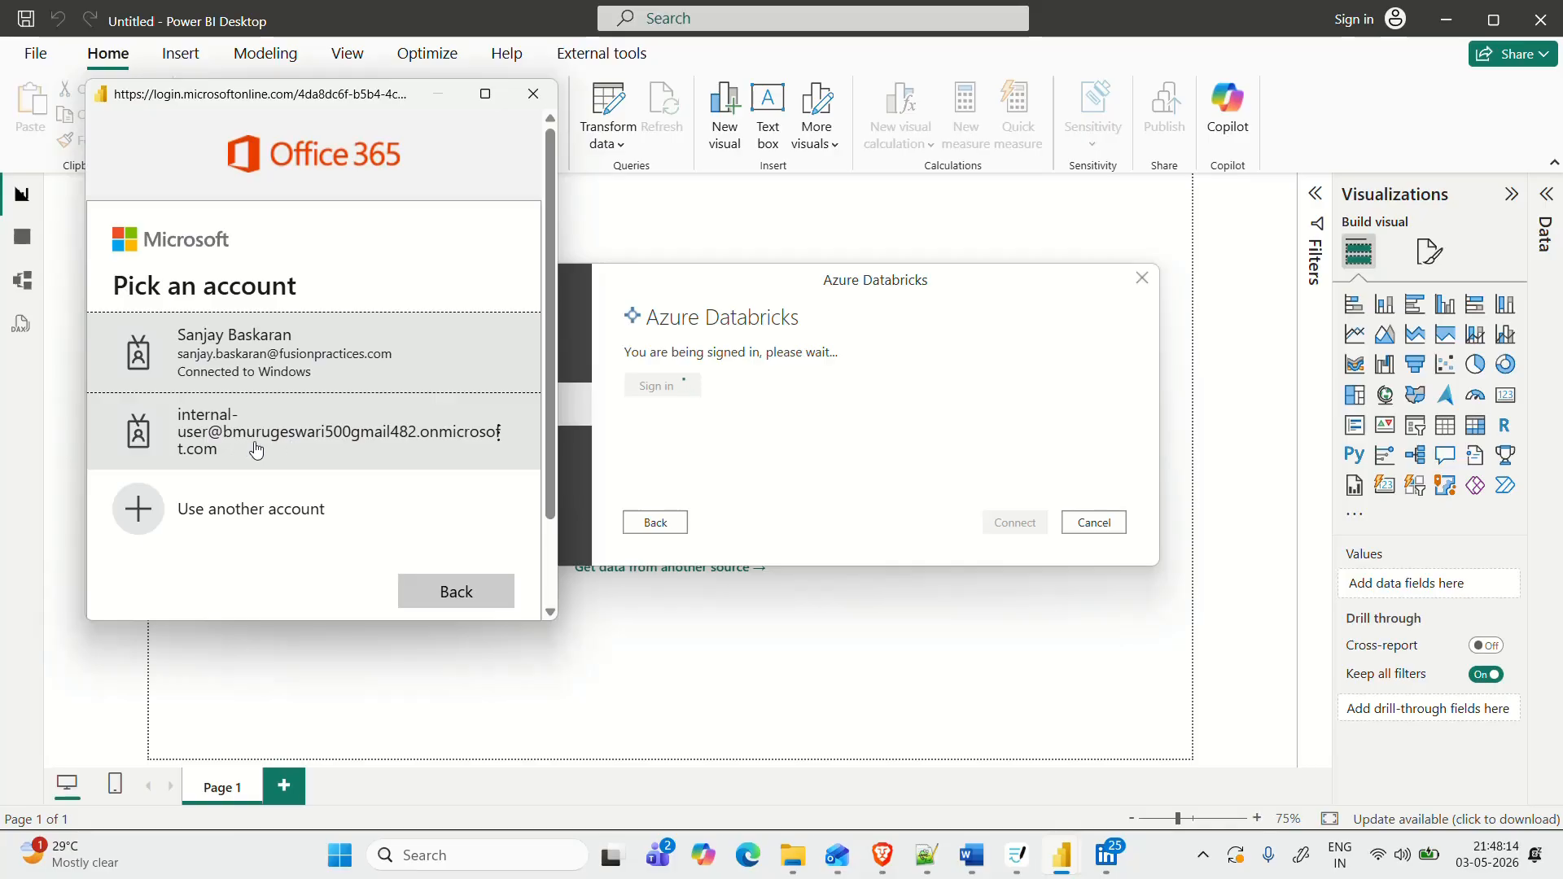
# Sign in with the Databricks workspace's internal user account by entering the account password, and connect to Azure Databricks
pyautogui.click(293, 449)
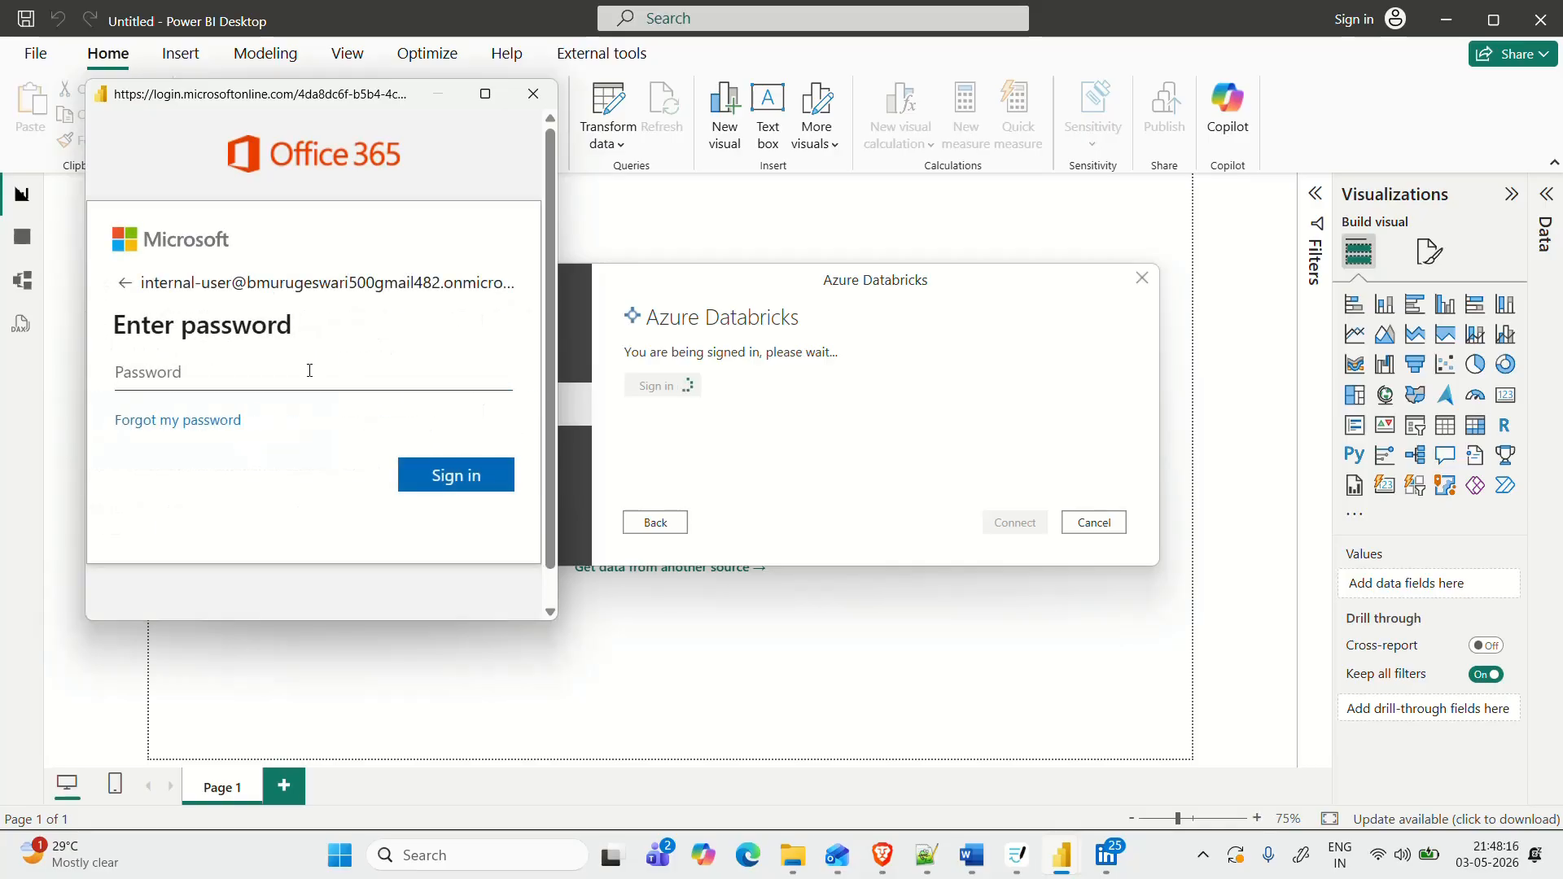
pyautogui.write('•')
pyautogui.press('BackSpace')
pyautogui.write('••••••••••••••')
pyautogui.click(480, 489)
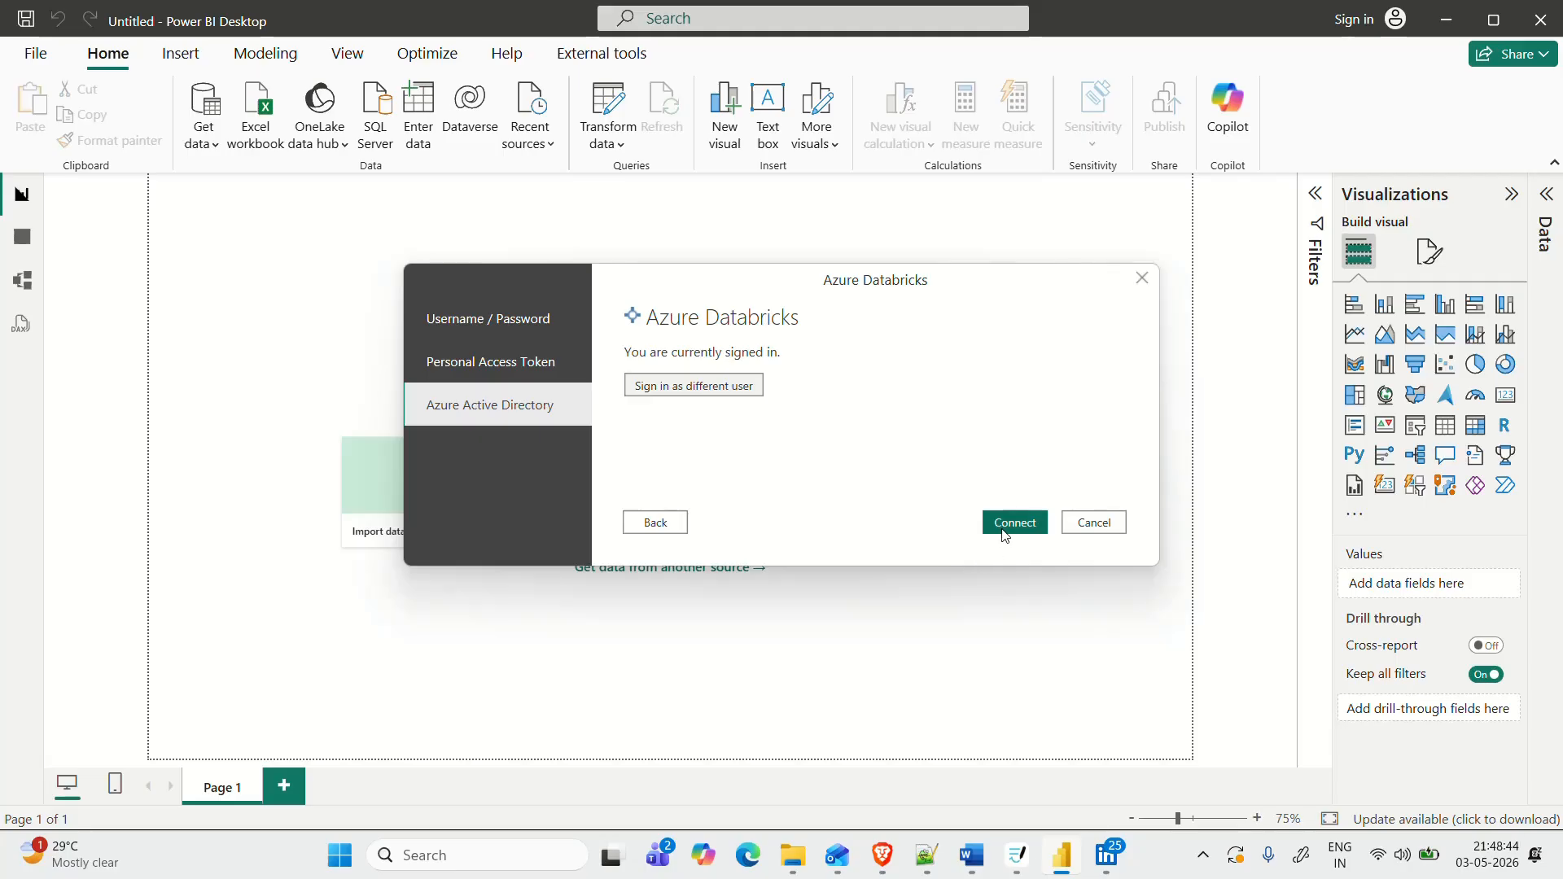
pyautogui.click(1006, 525)
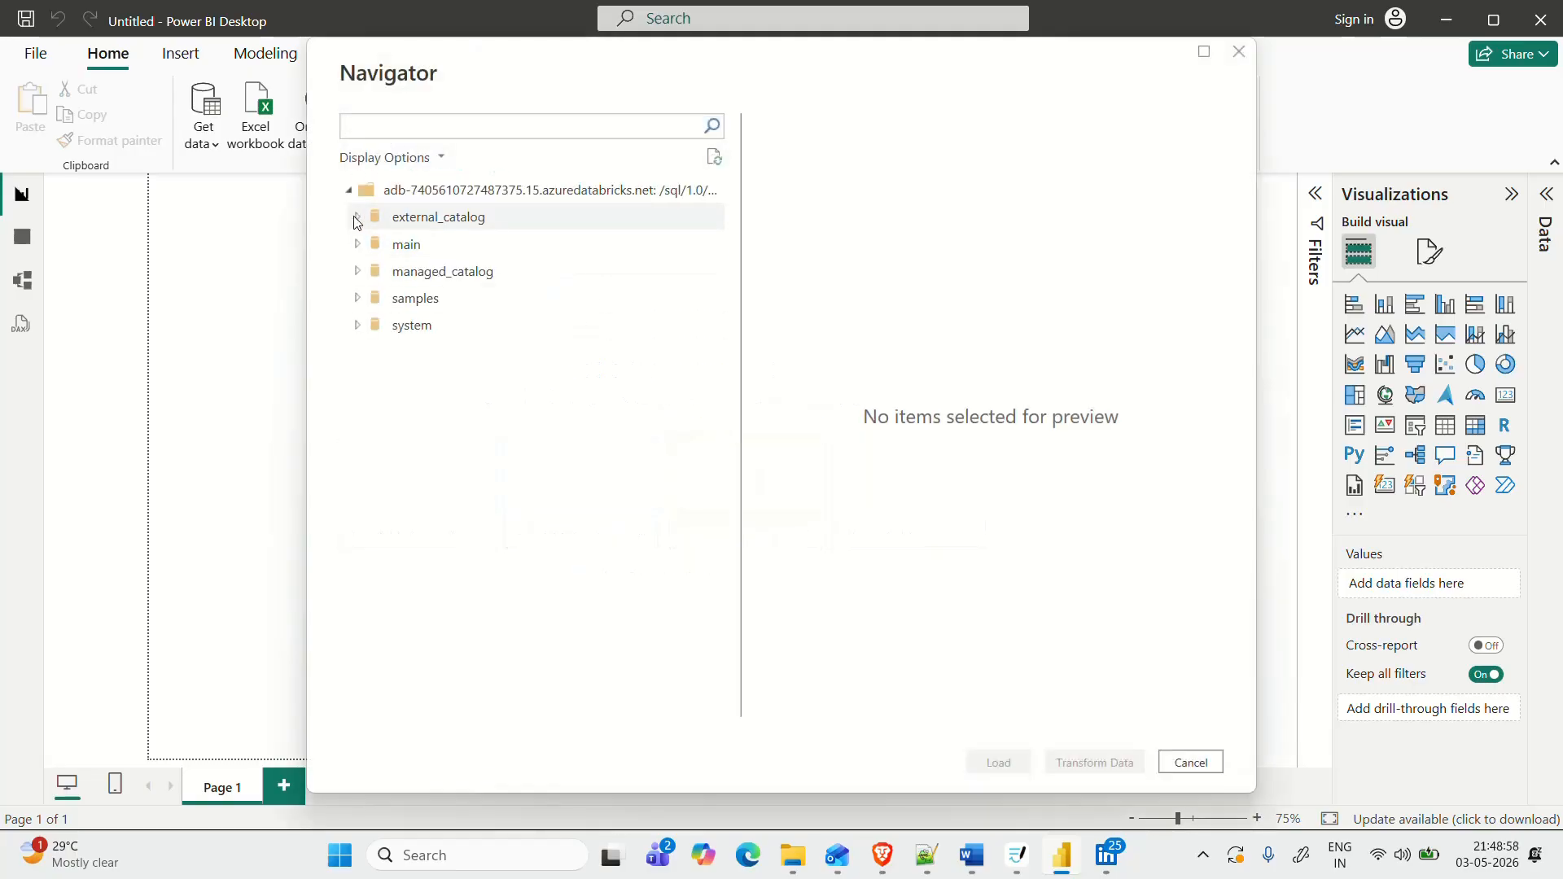
# Refresh the catalog listing, preview managed_table under managed_schema in managed_catalog, and clear its selection
pyautogui.click(355, 274)
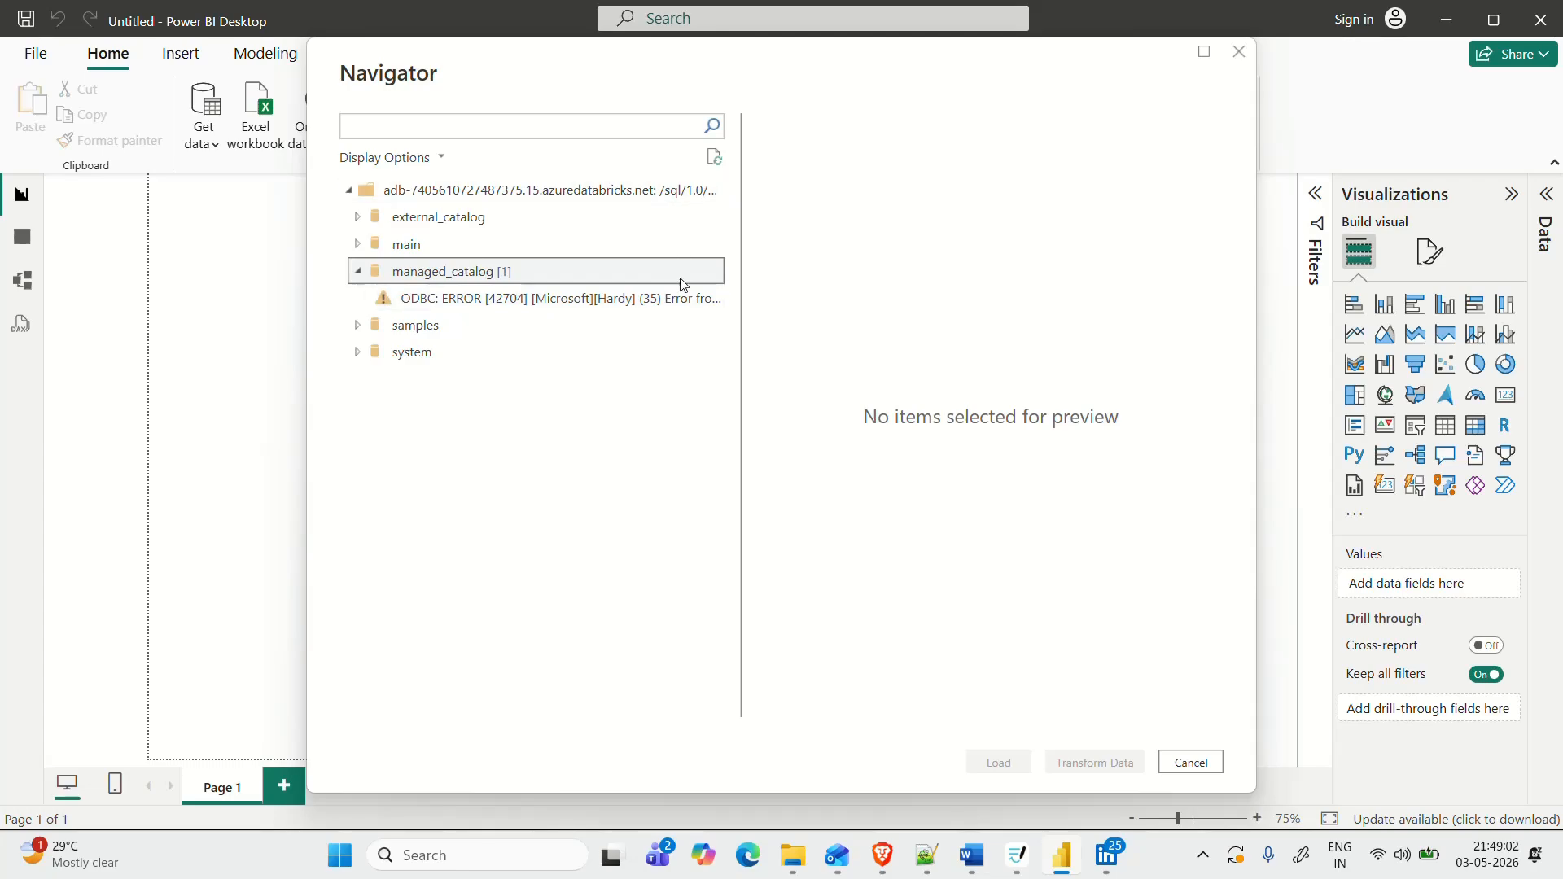
pyautogui.click(714, 157)
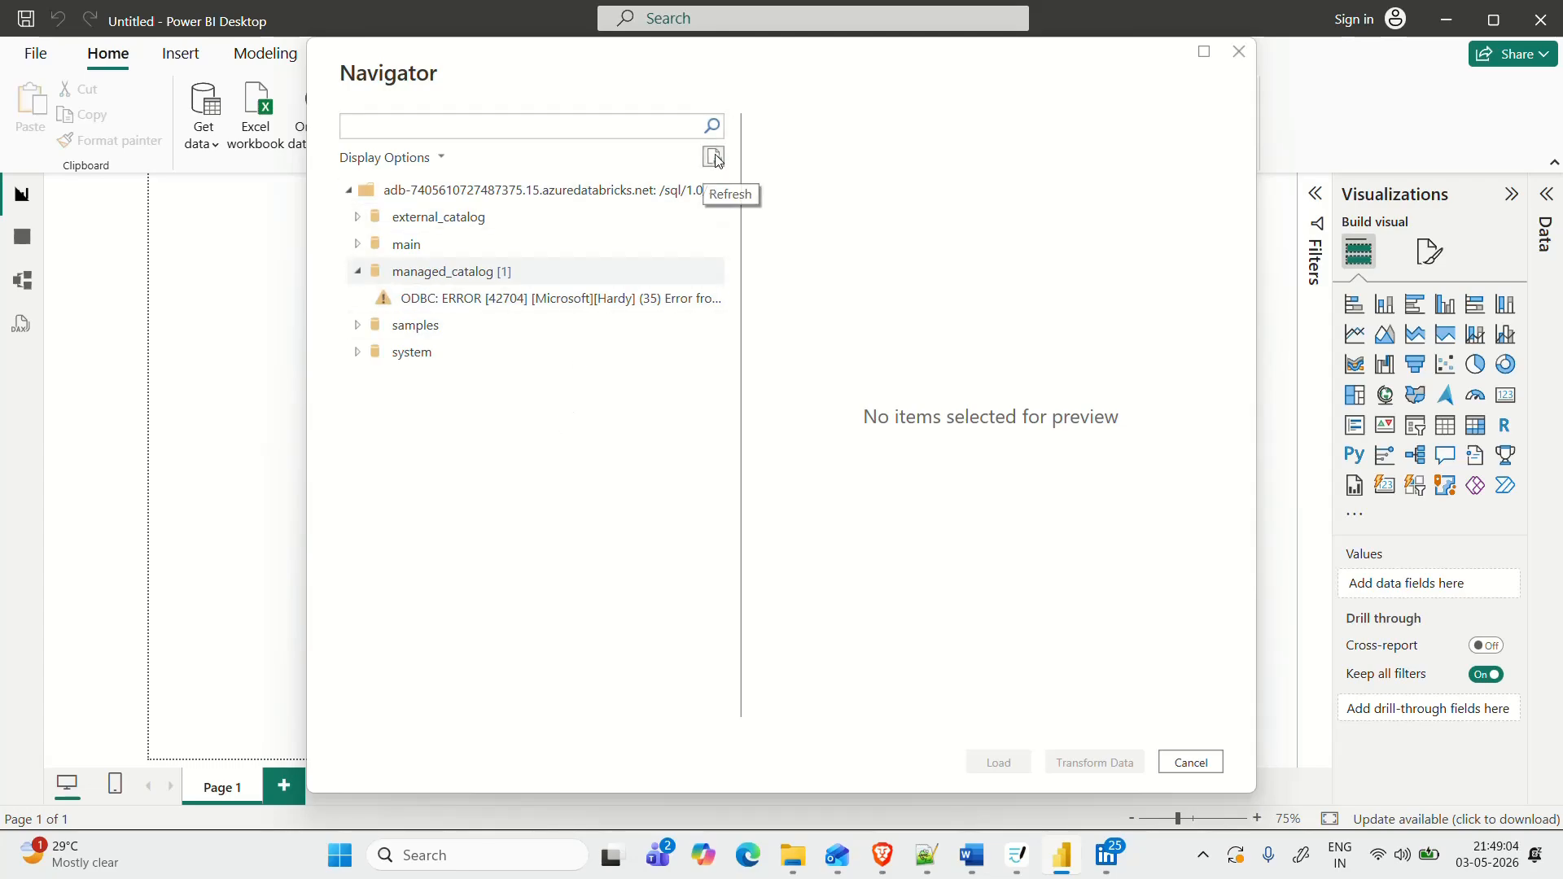
pyautogui.click(359, 273)
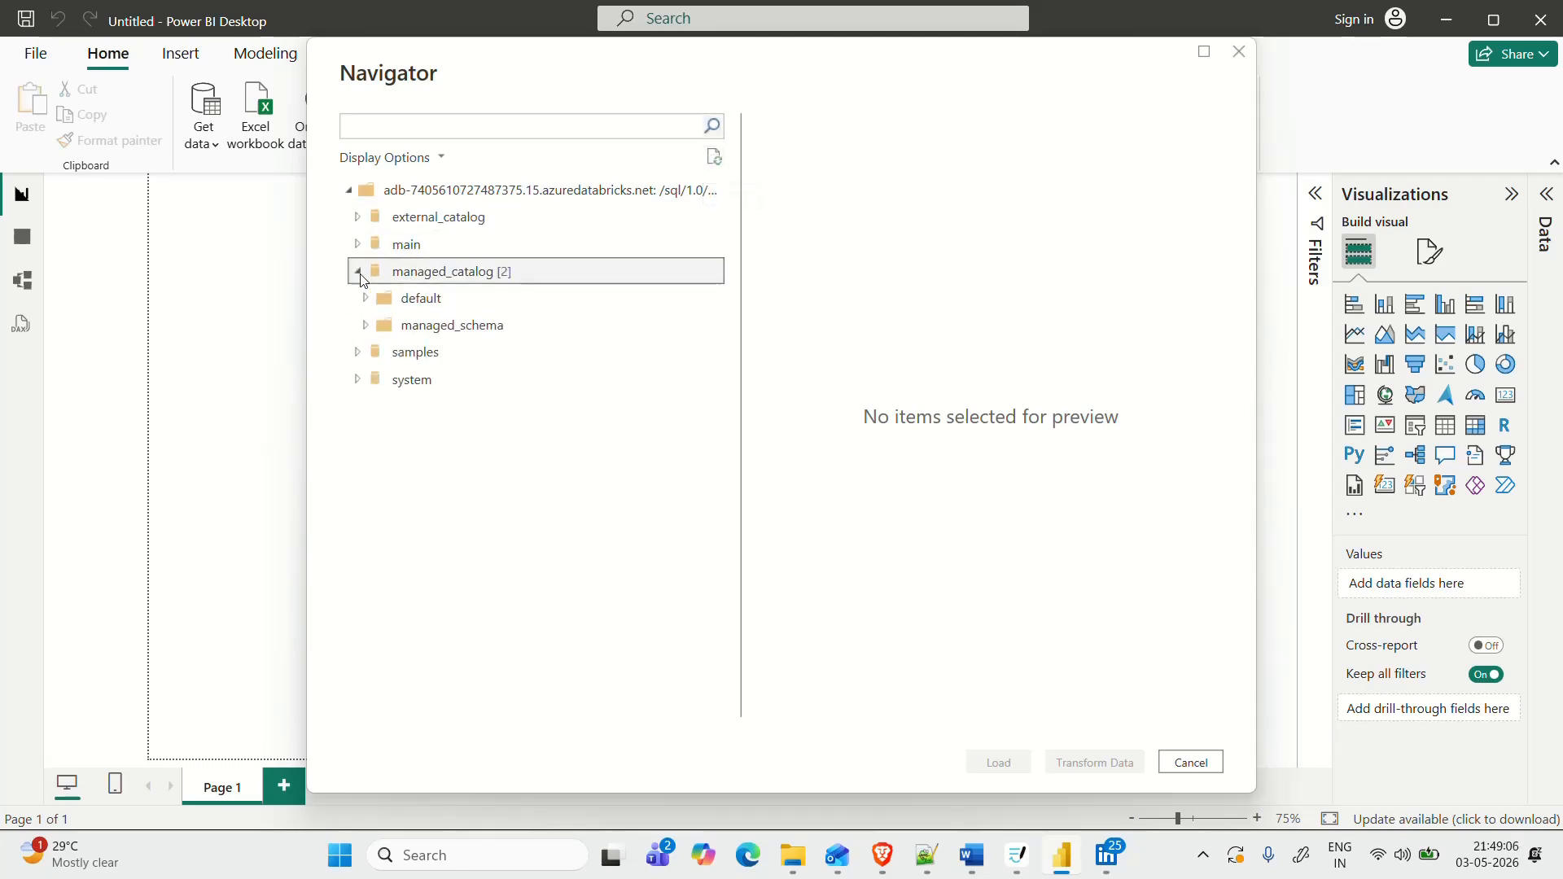
pyautogui.click(364, 326)
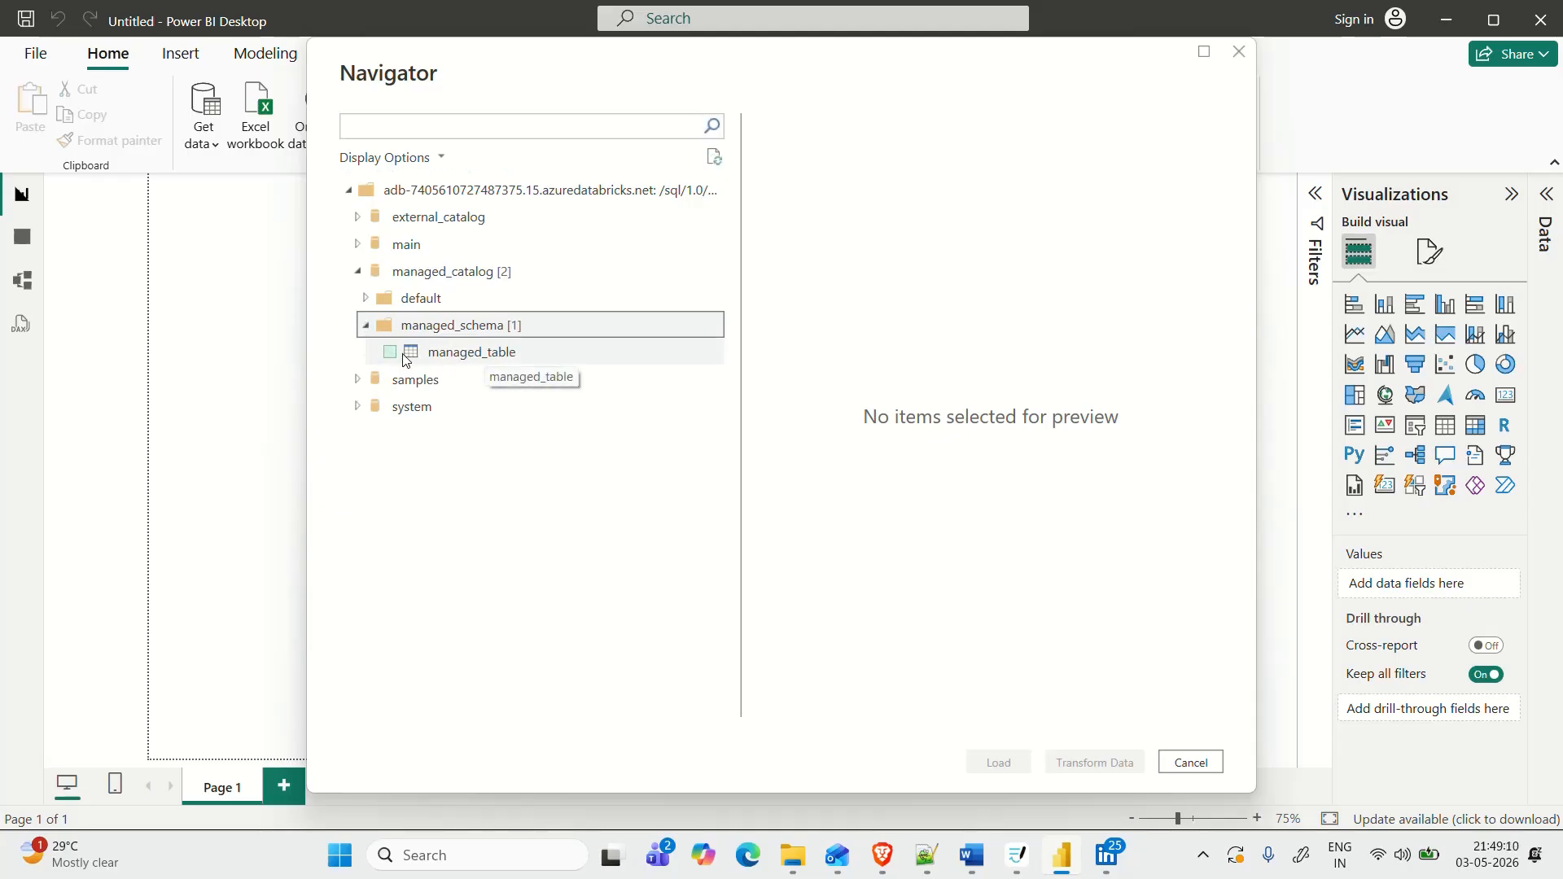
pyautogui.click(391, 353)
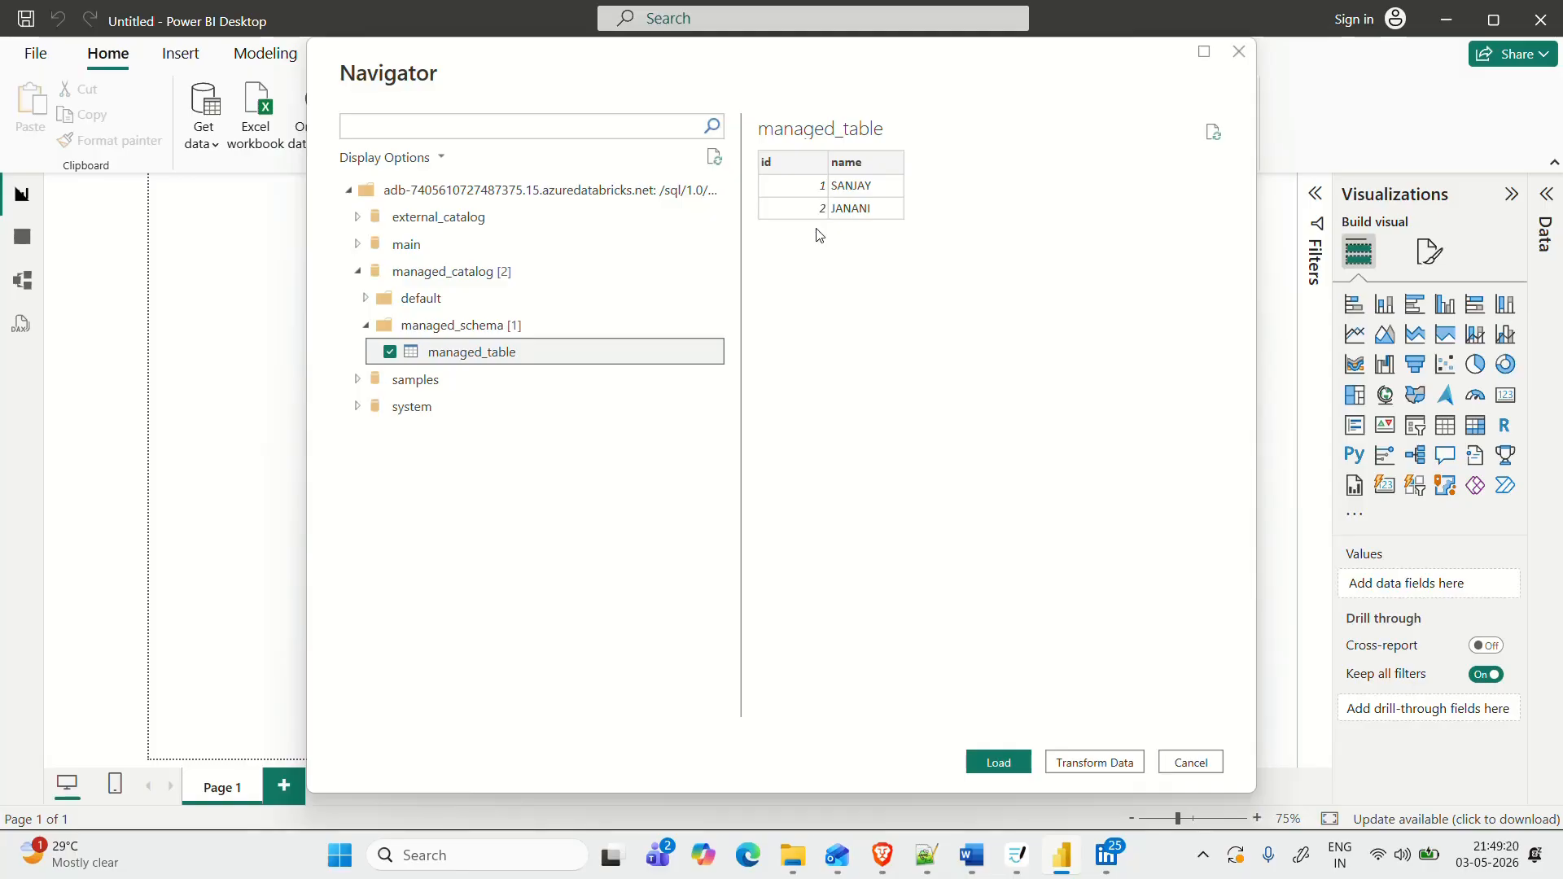
pyautogui.click(390, 351)
pyautogui.click(365, 329)
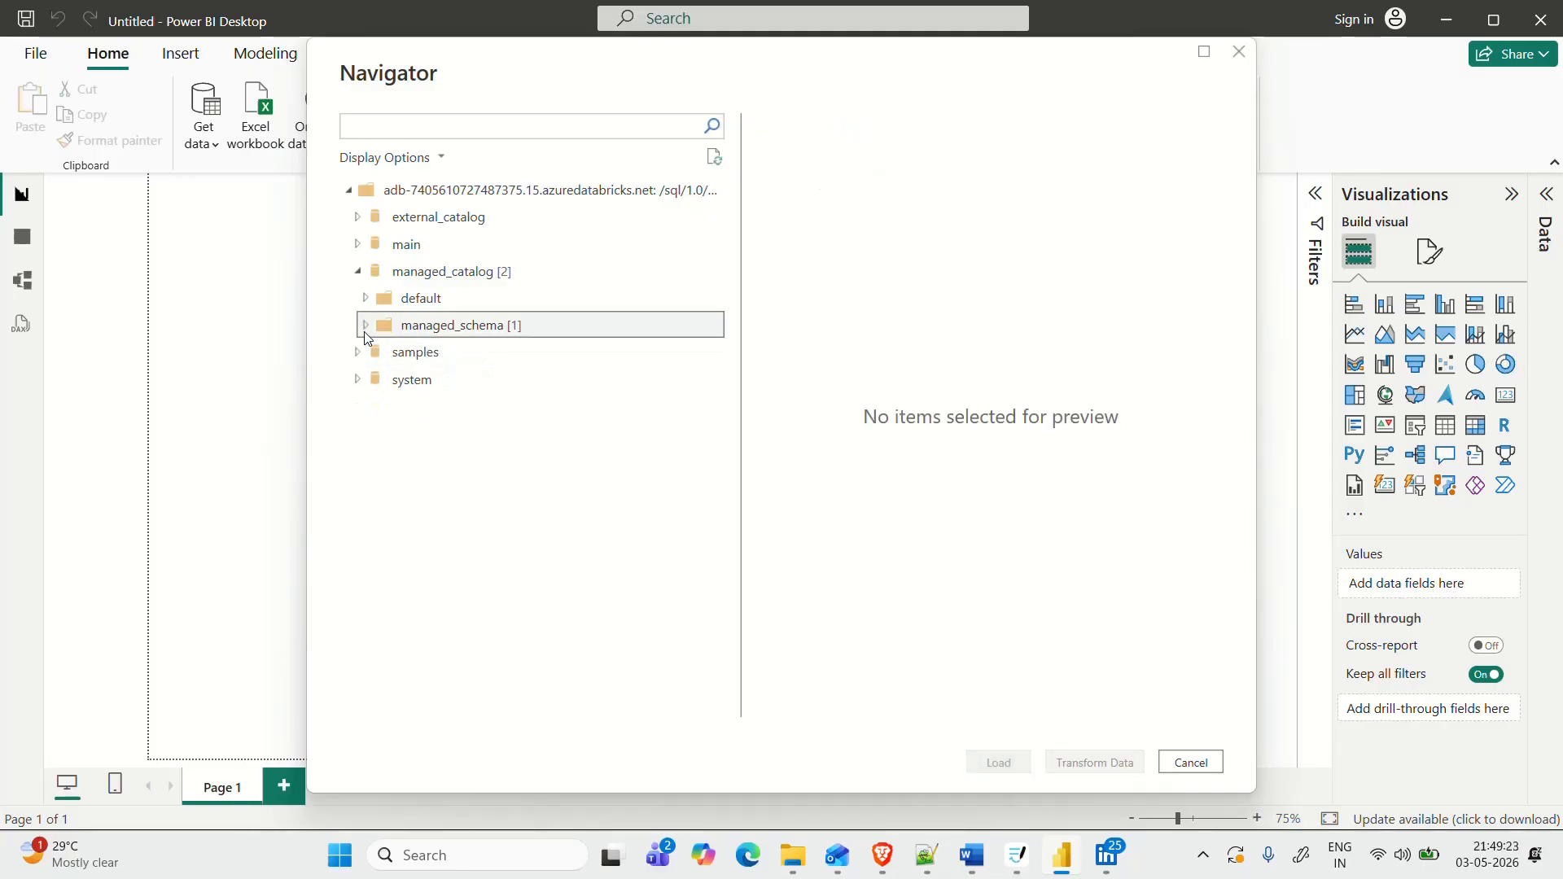
pyautogui.click(359, 271)
# Select employee_view from external_schema in external_catalog and load it into the report
pyautogui.click(359, 218)
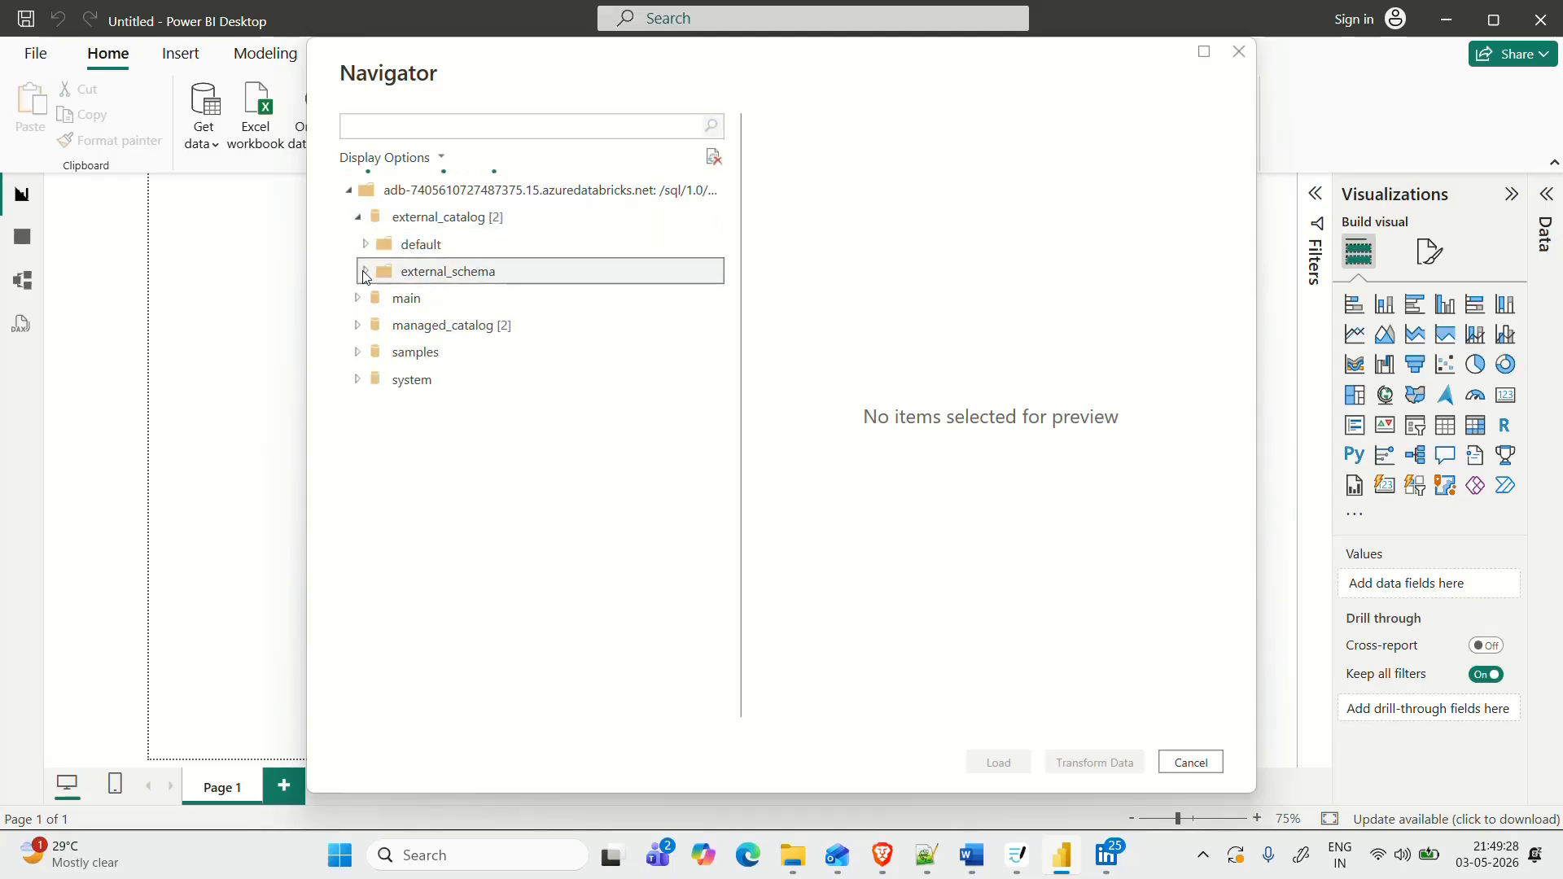
pyautogui.click(364, 273)
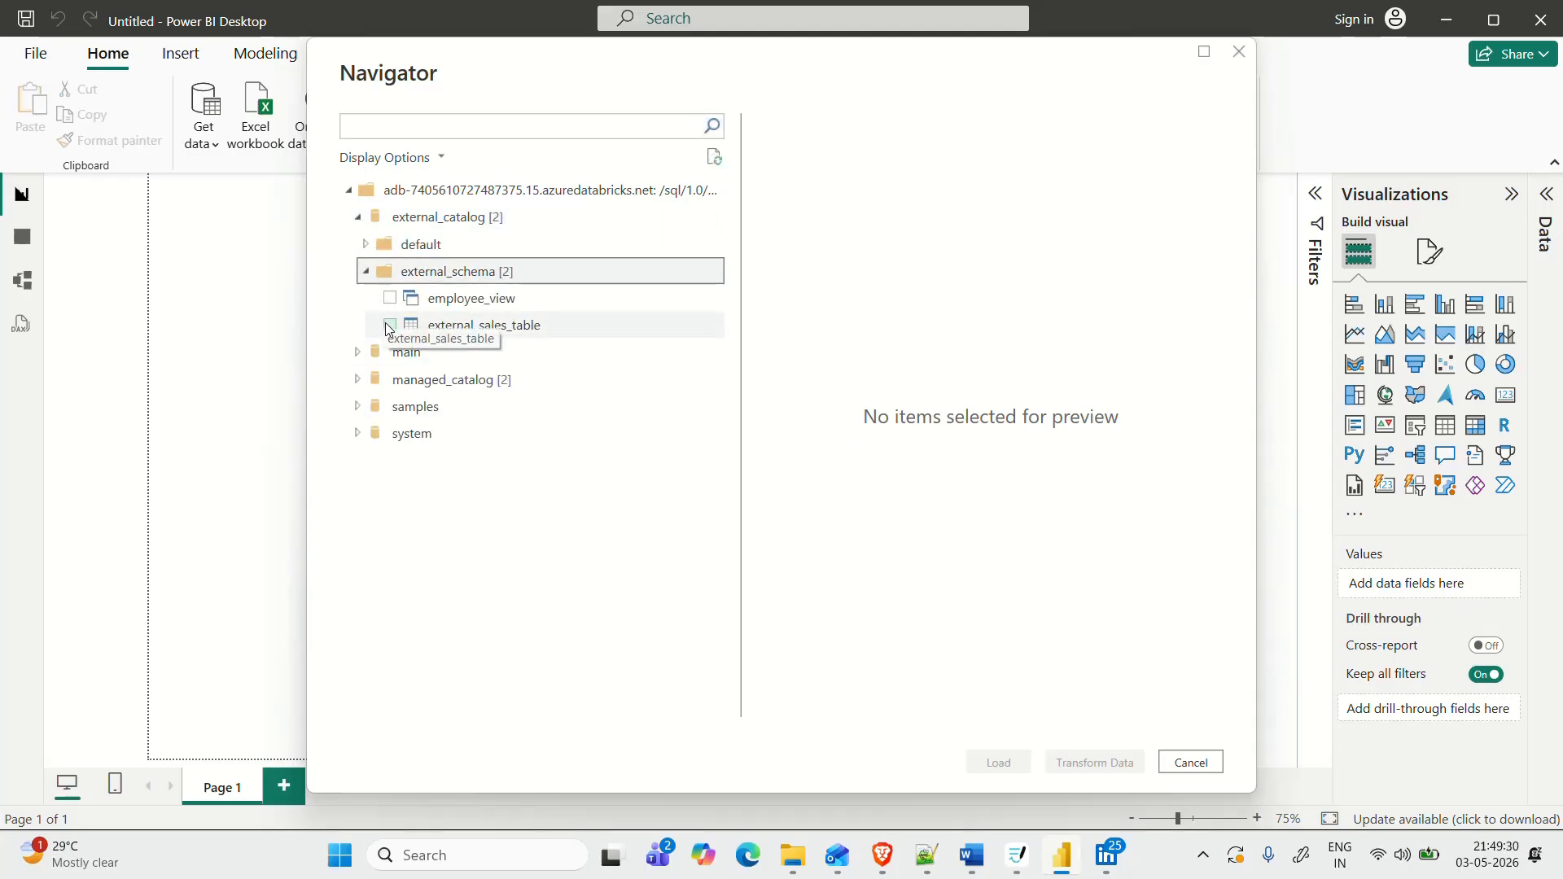
pyautogui.click(389, 298)
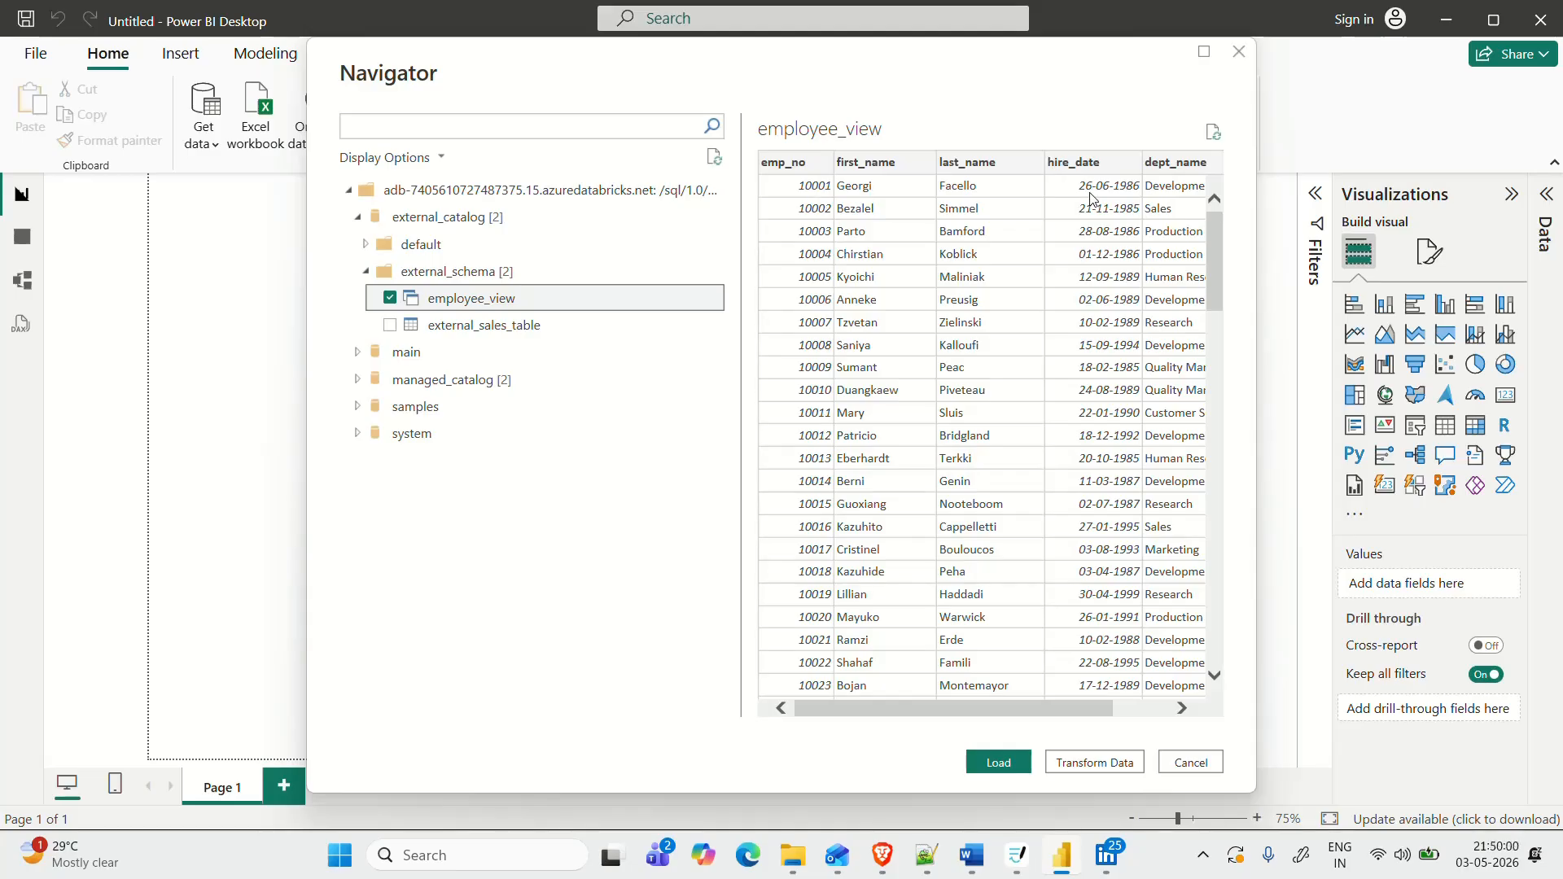
pyautogui.click(996, 765)
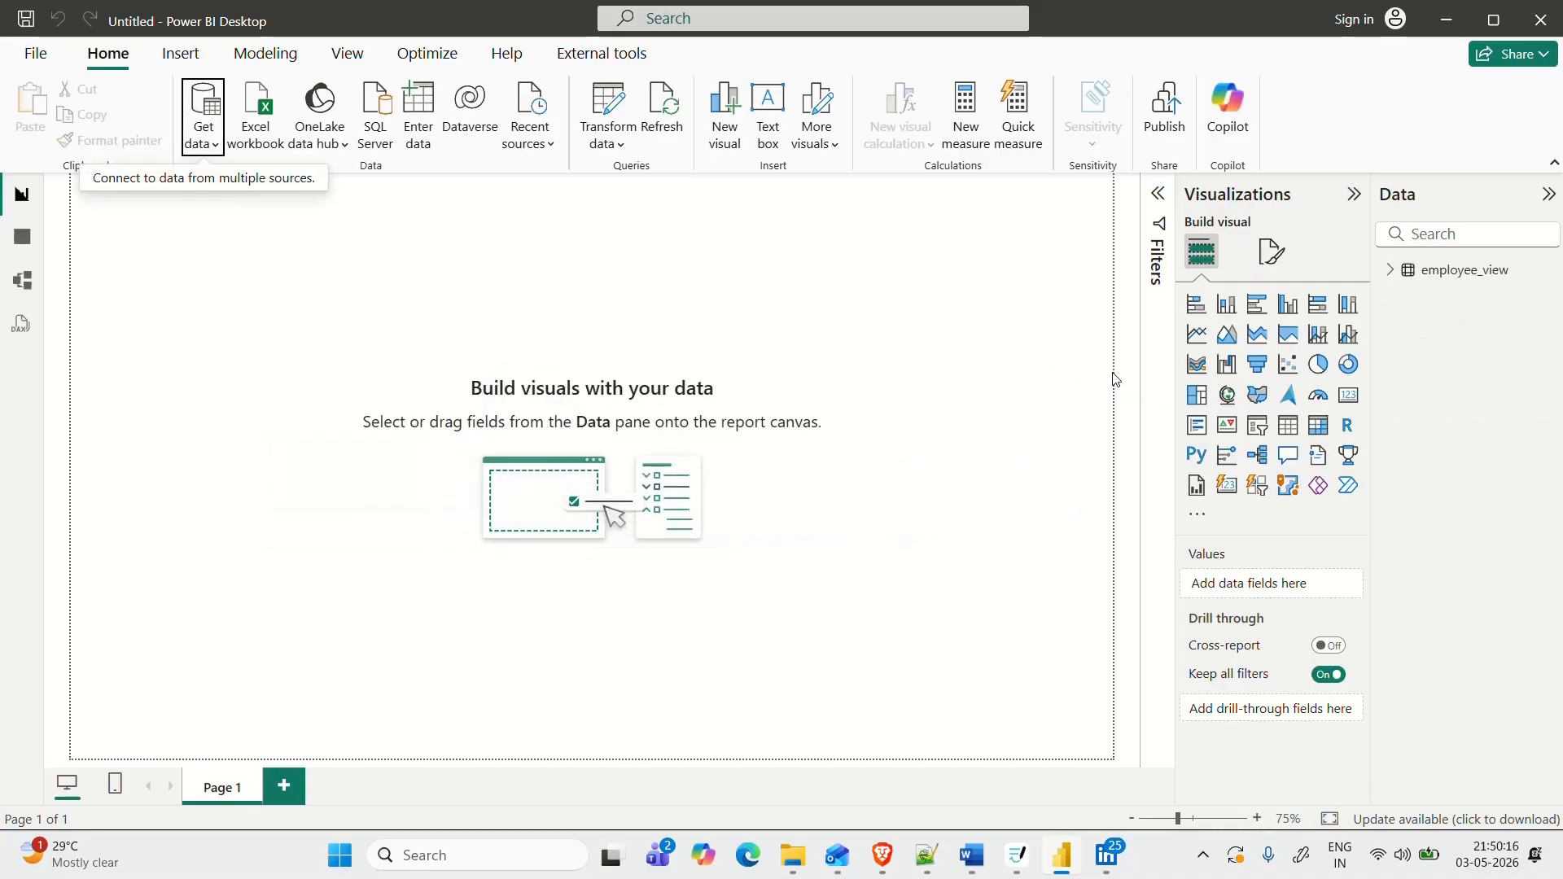
# Open the model view, move the employee_view table towards the middle of the diagram, and expand its field list
pyautogui.click(32, 290)
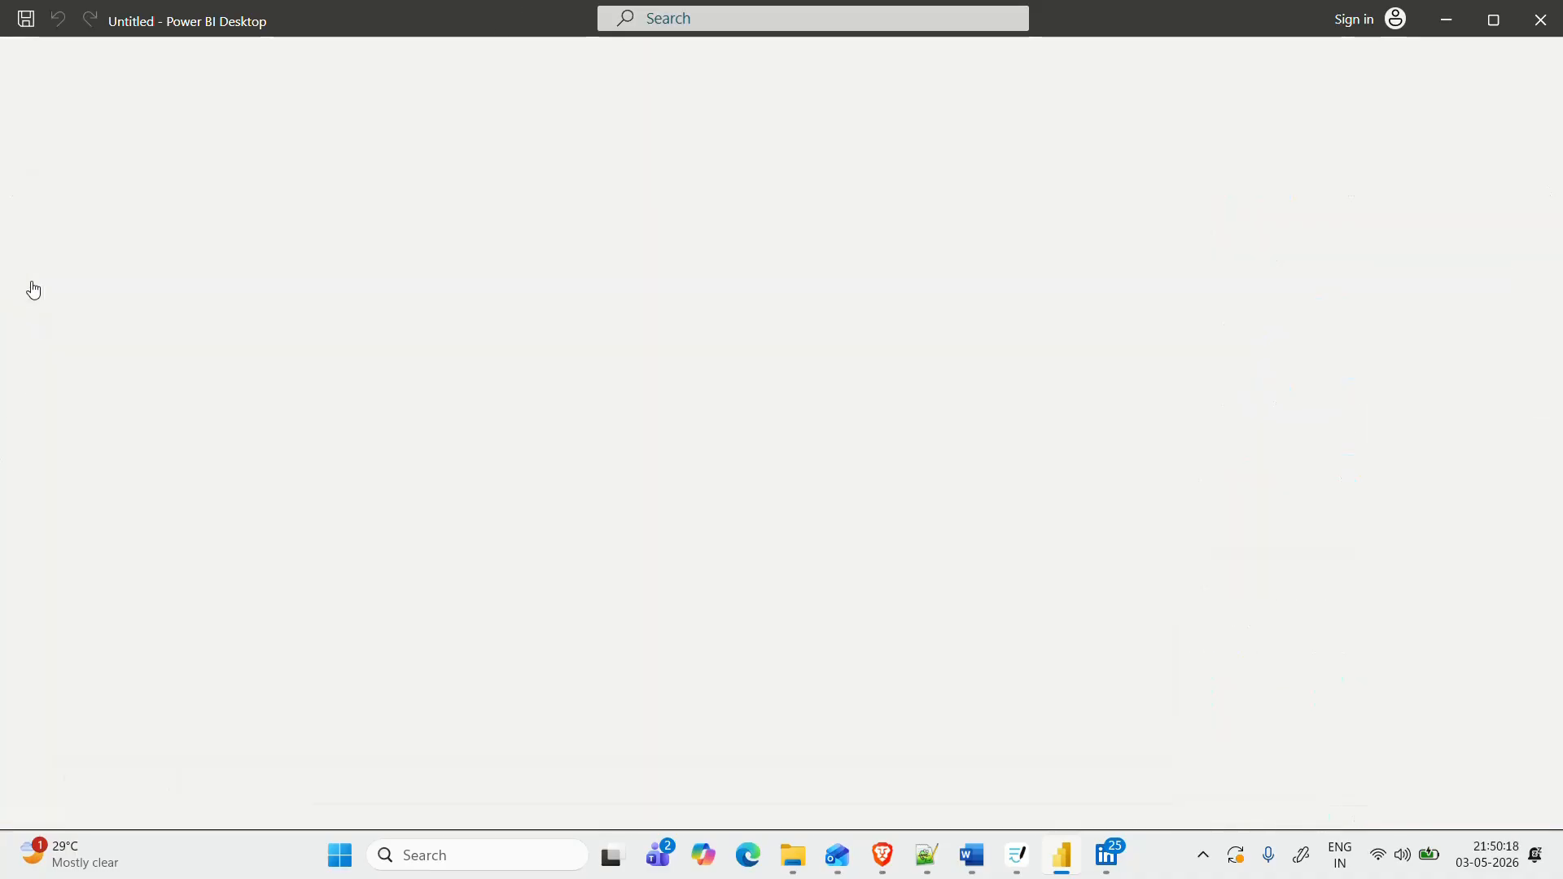
pyautogui.click(252, 275)
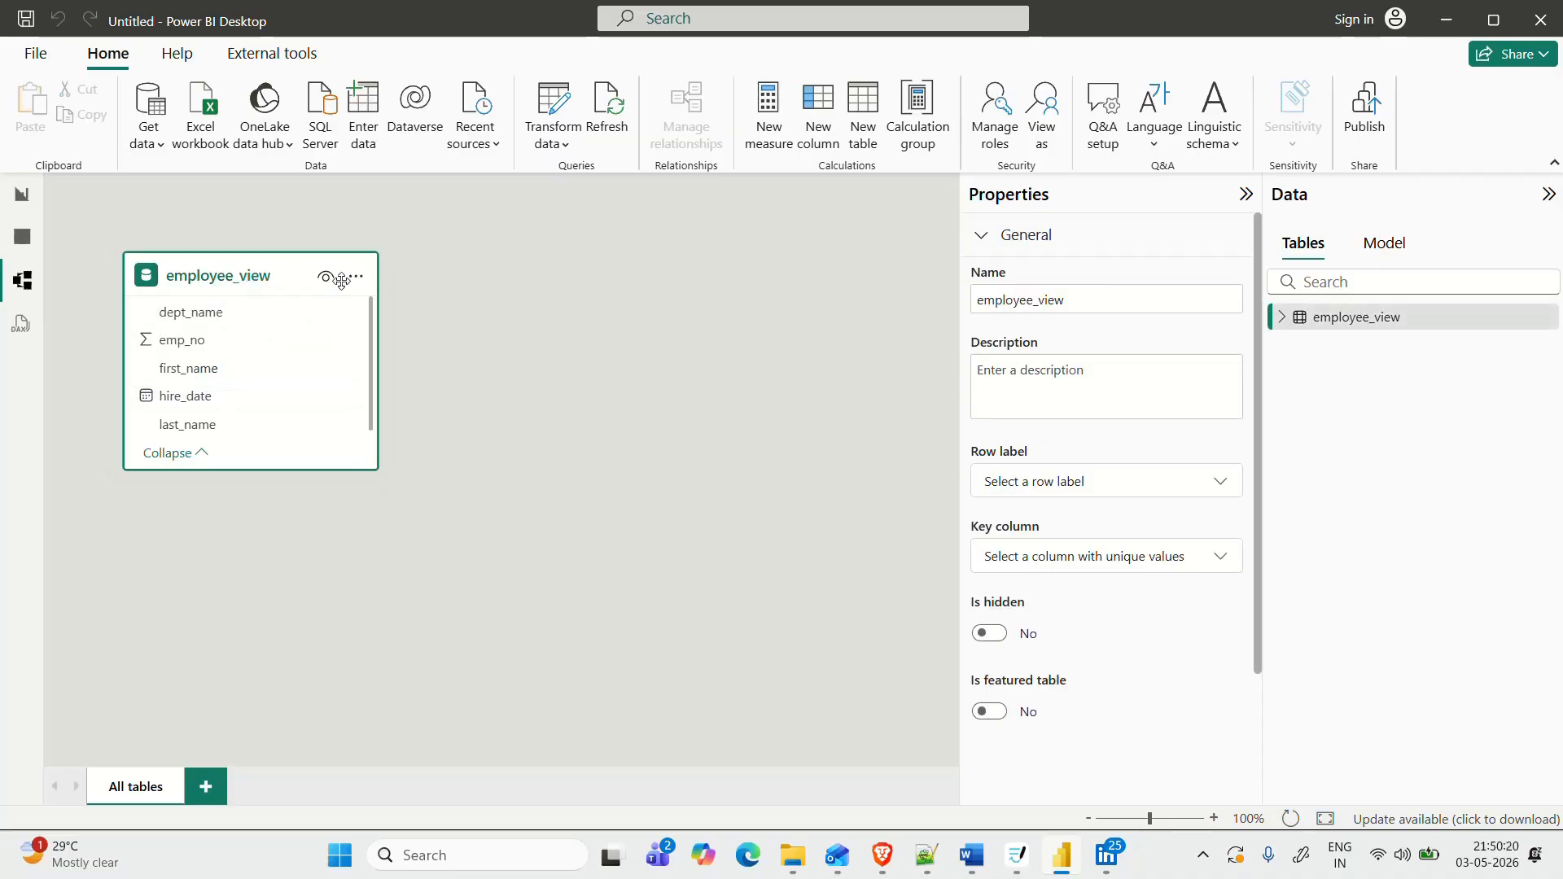
pyautogui.moveTo(342, 281); pyautogui.dragTo(573, 316)
pyautogui.click(422, 490)
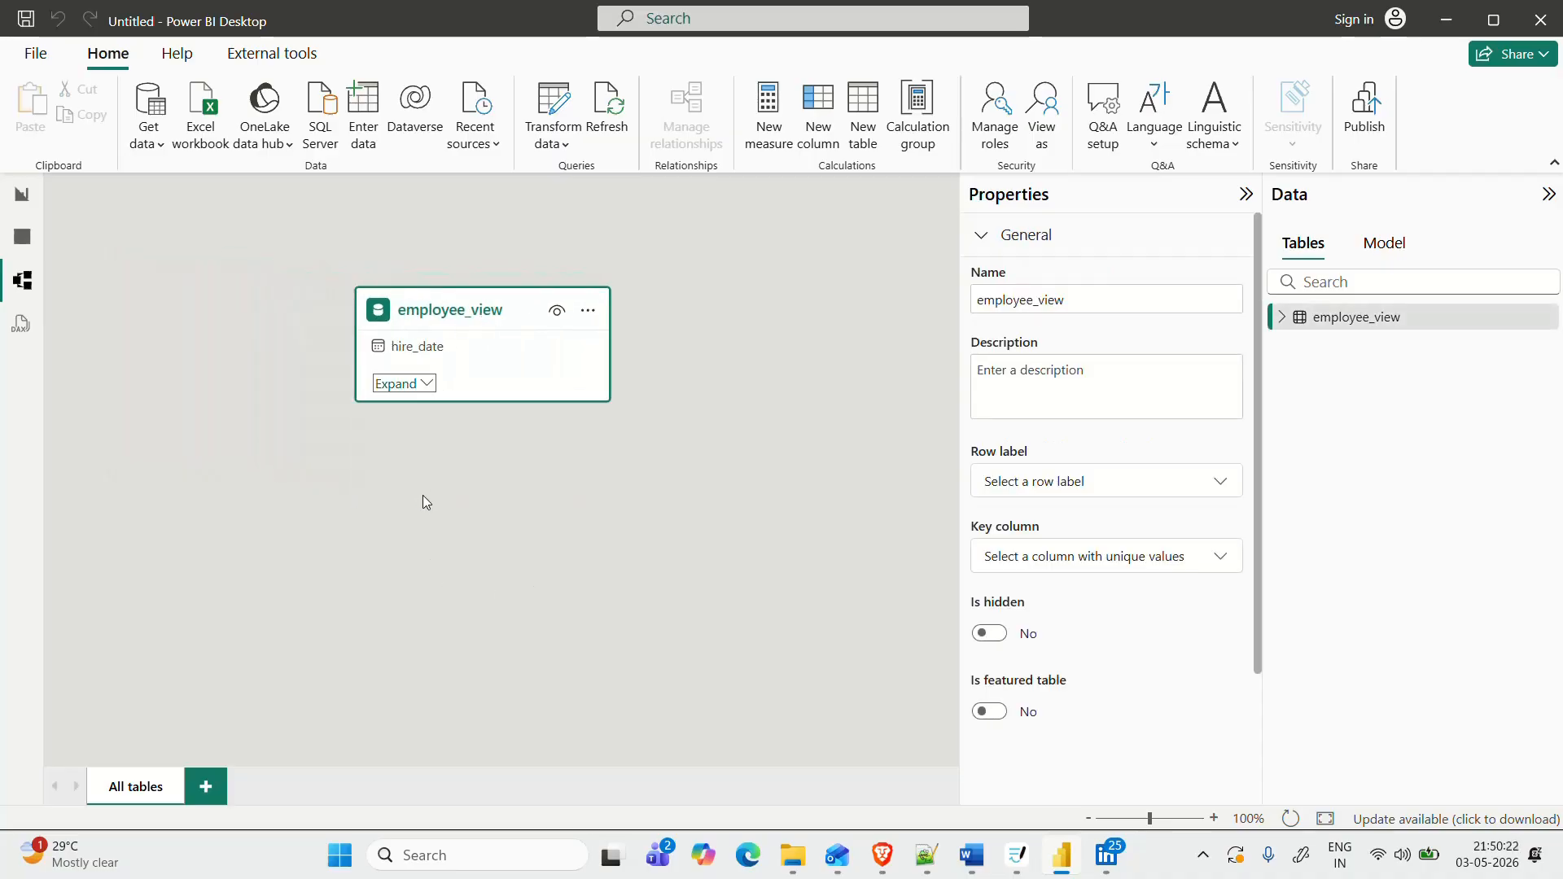
pyautogui.click(414, 379)
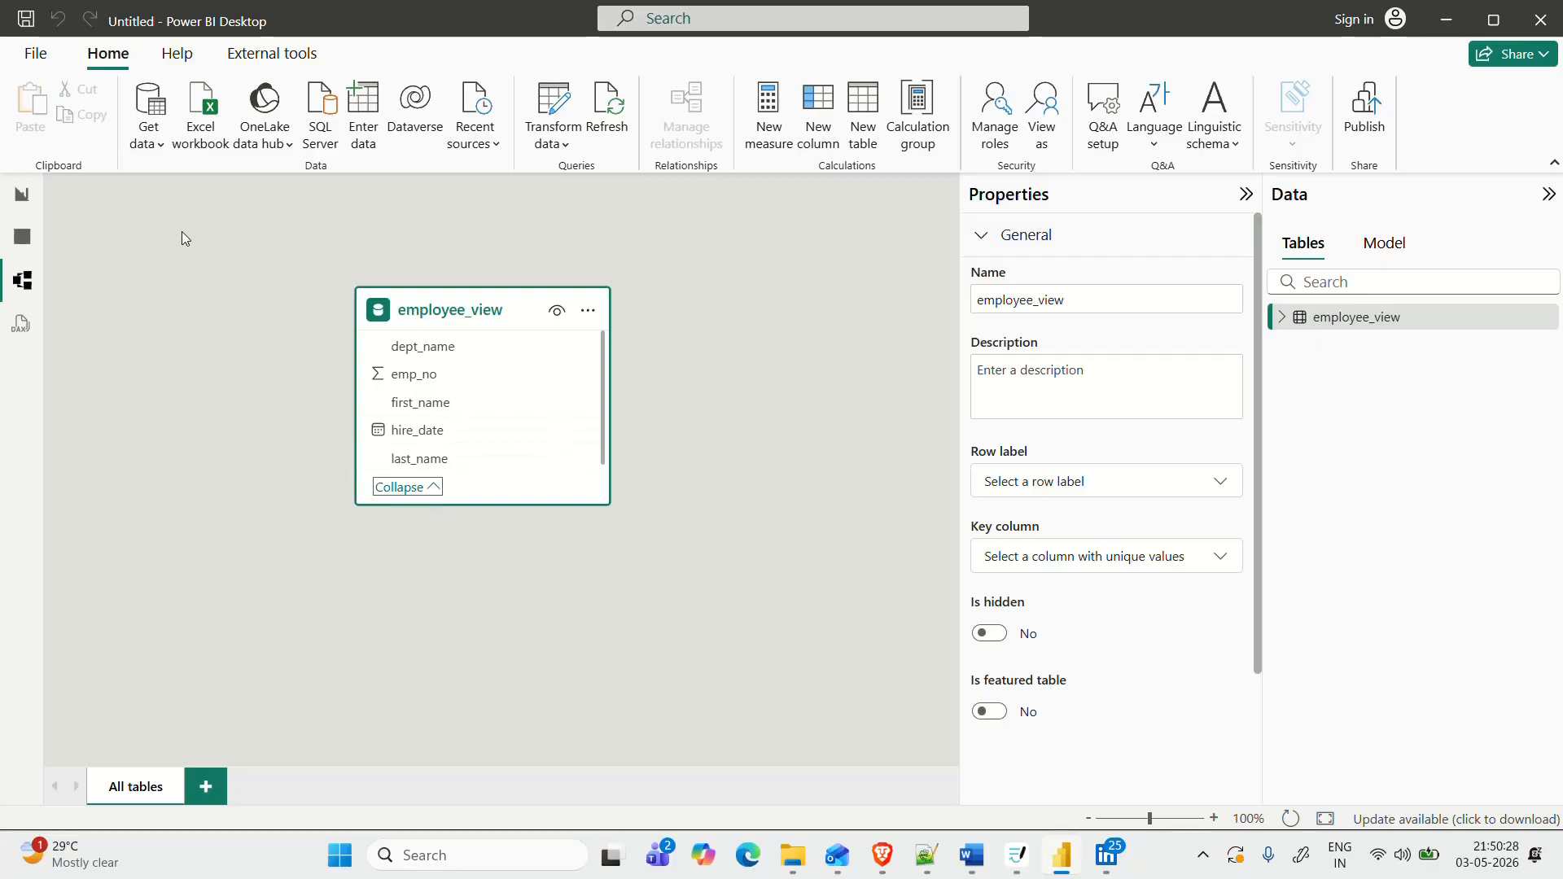
# Review the employee_view records in the table view, then return to the report view
pyautogui.click(20, 257)
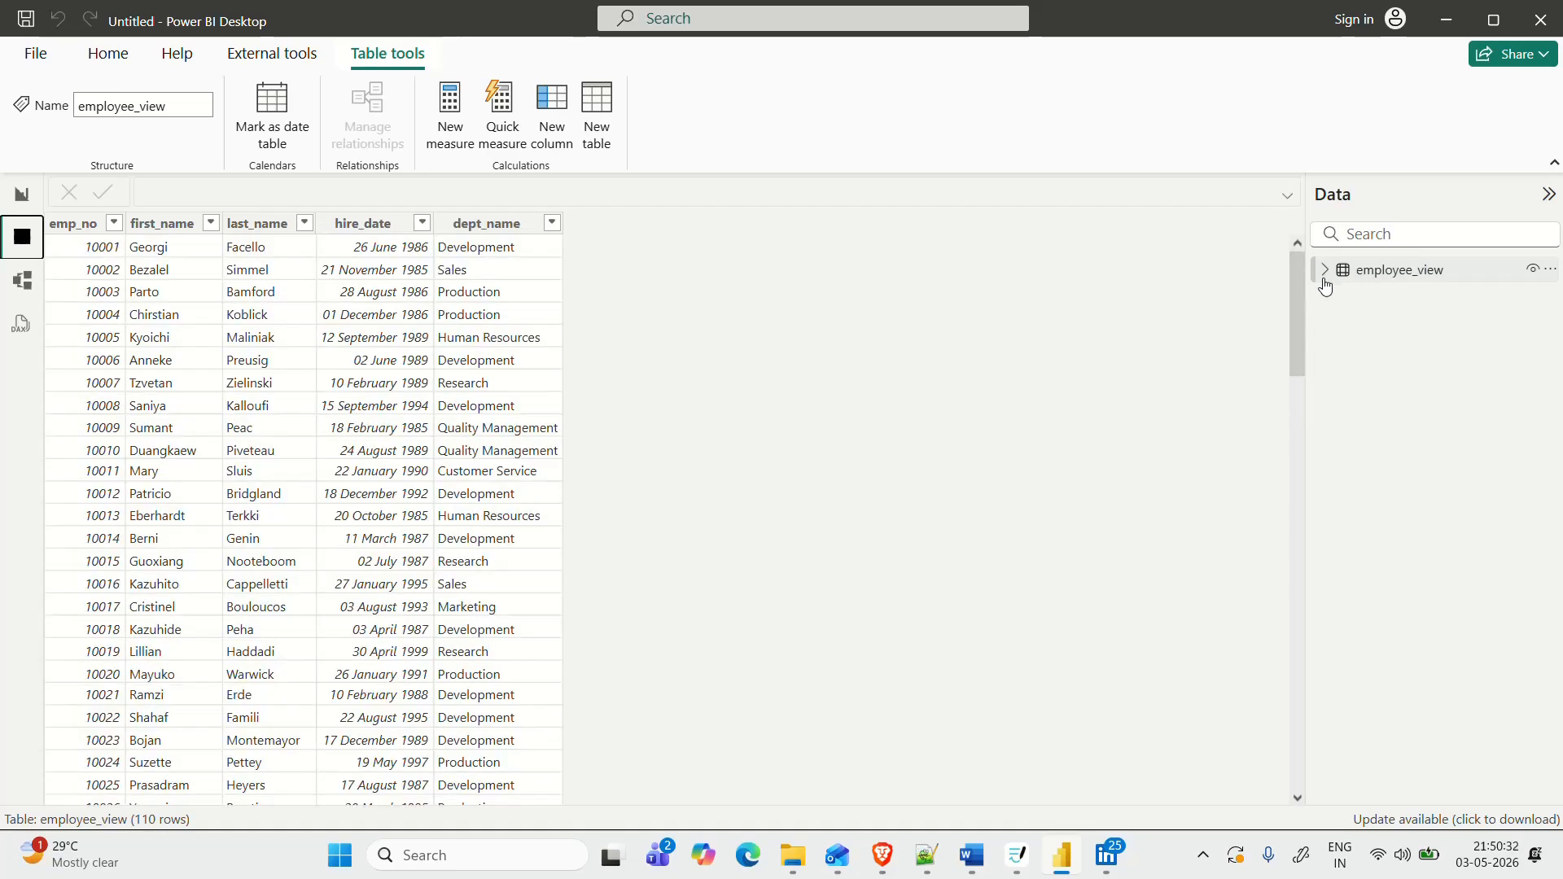
pyautogui.click(1325, 272)
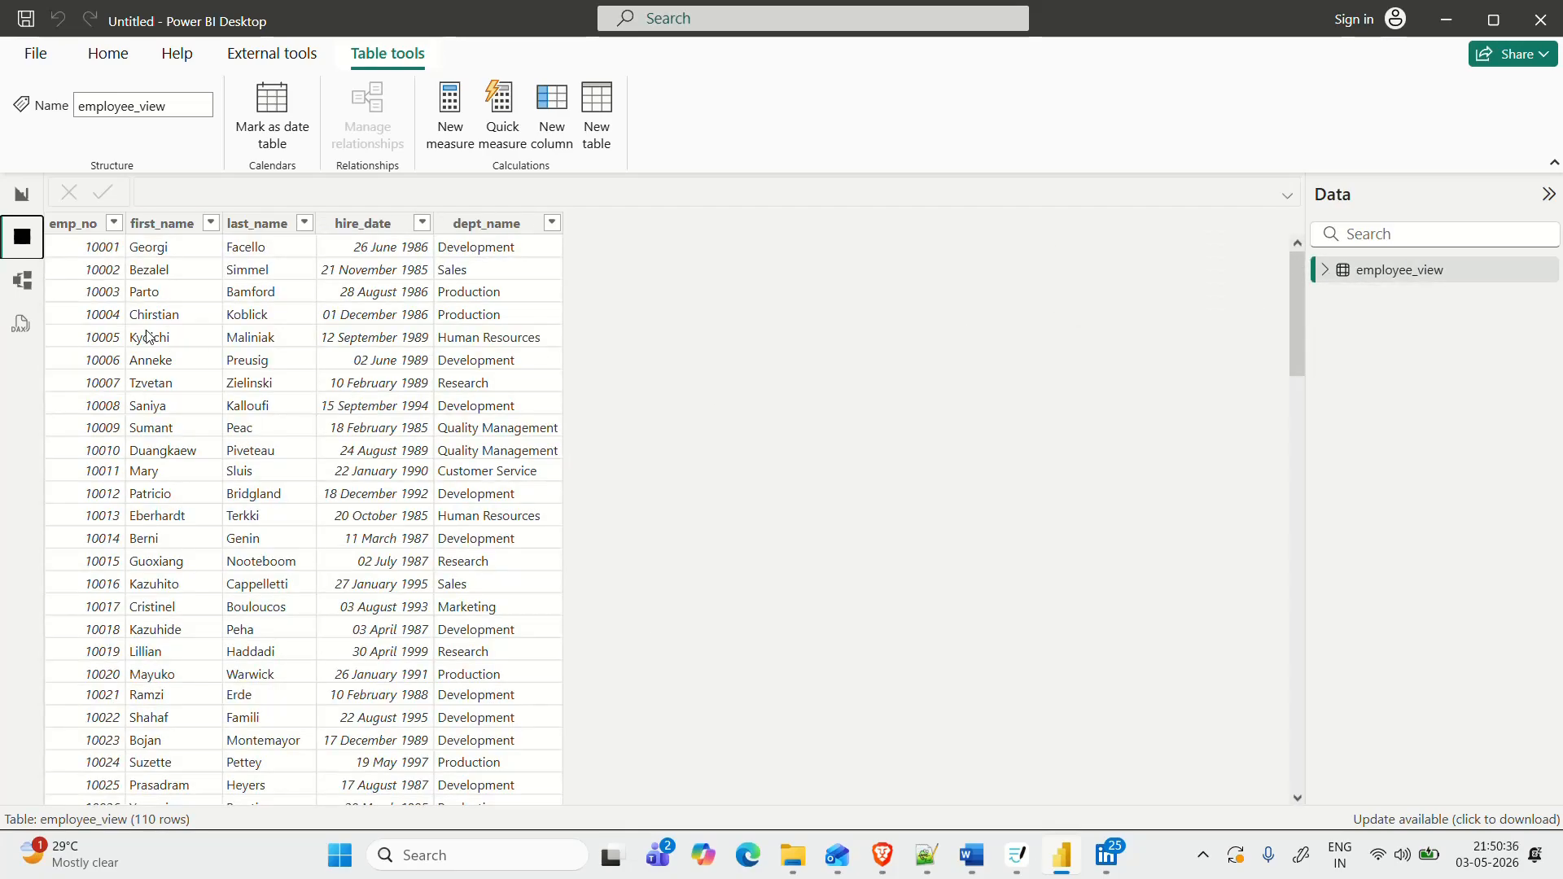
pyautogui.click(11, 199)
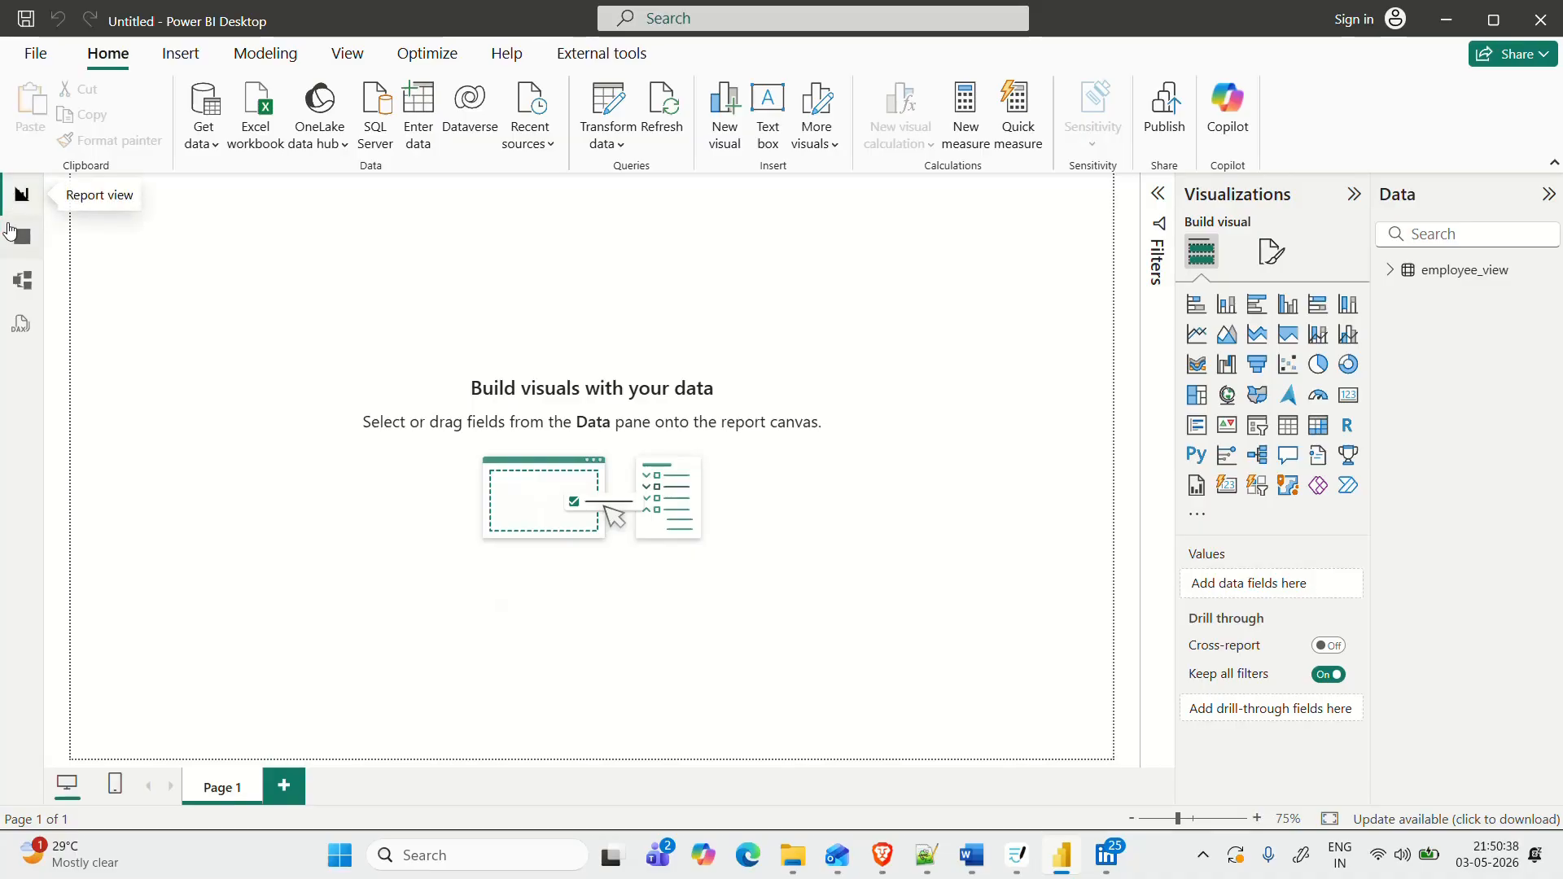
# Set the report page's canvas background to black with 3% transparency
pyautogui.click(1272, 251)
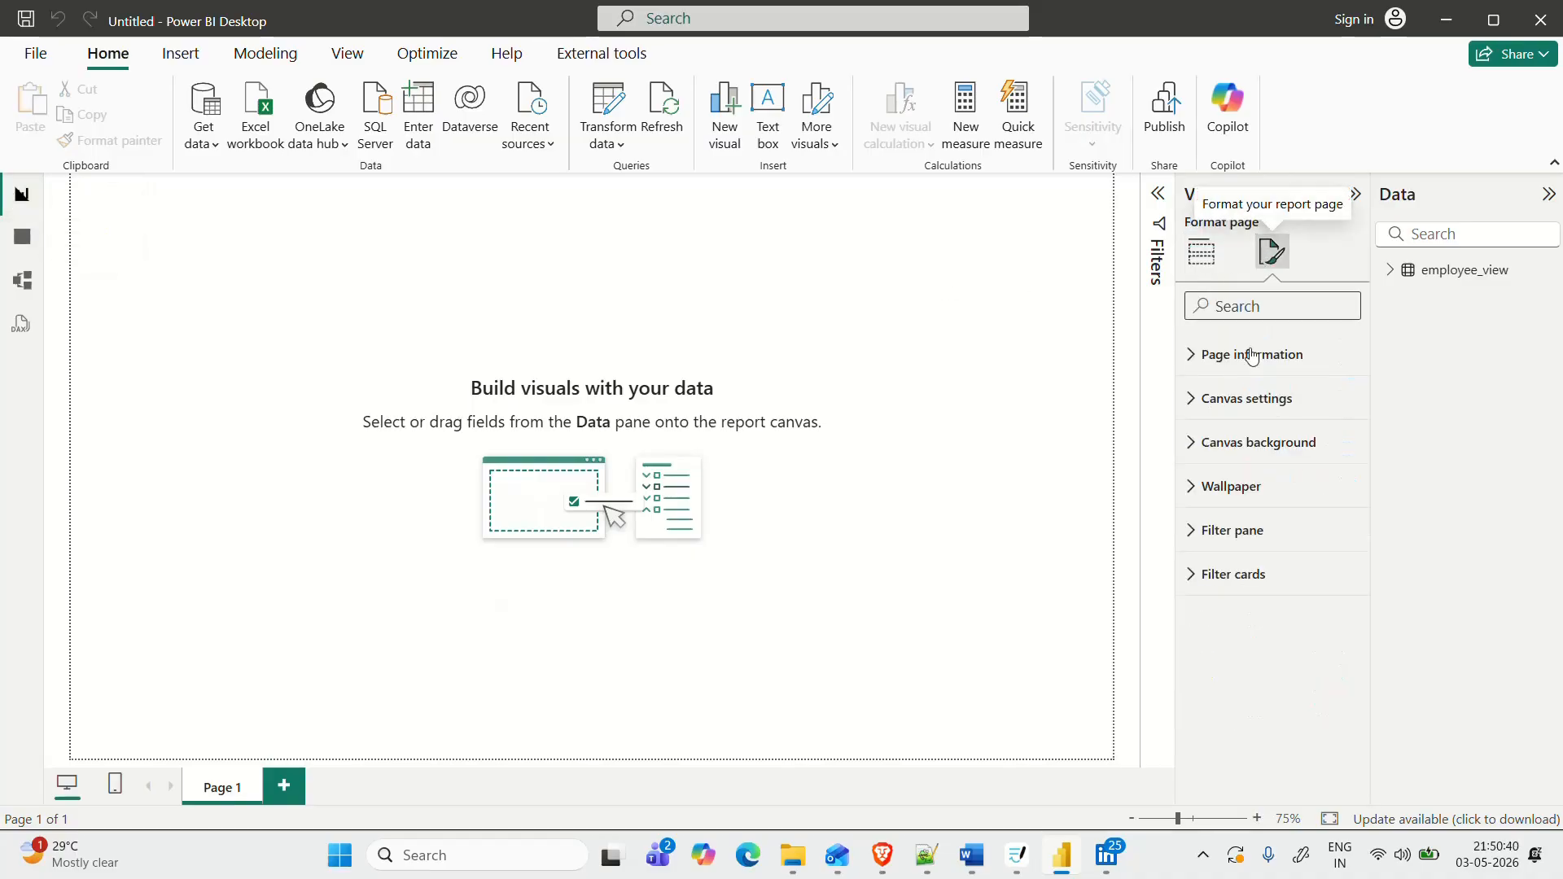
pyautogui.click(1190, 443)
pyautogui.click(1236, 516)
pyautogui.click(1252, 424)
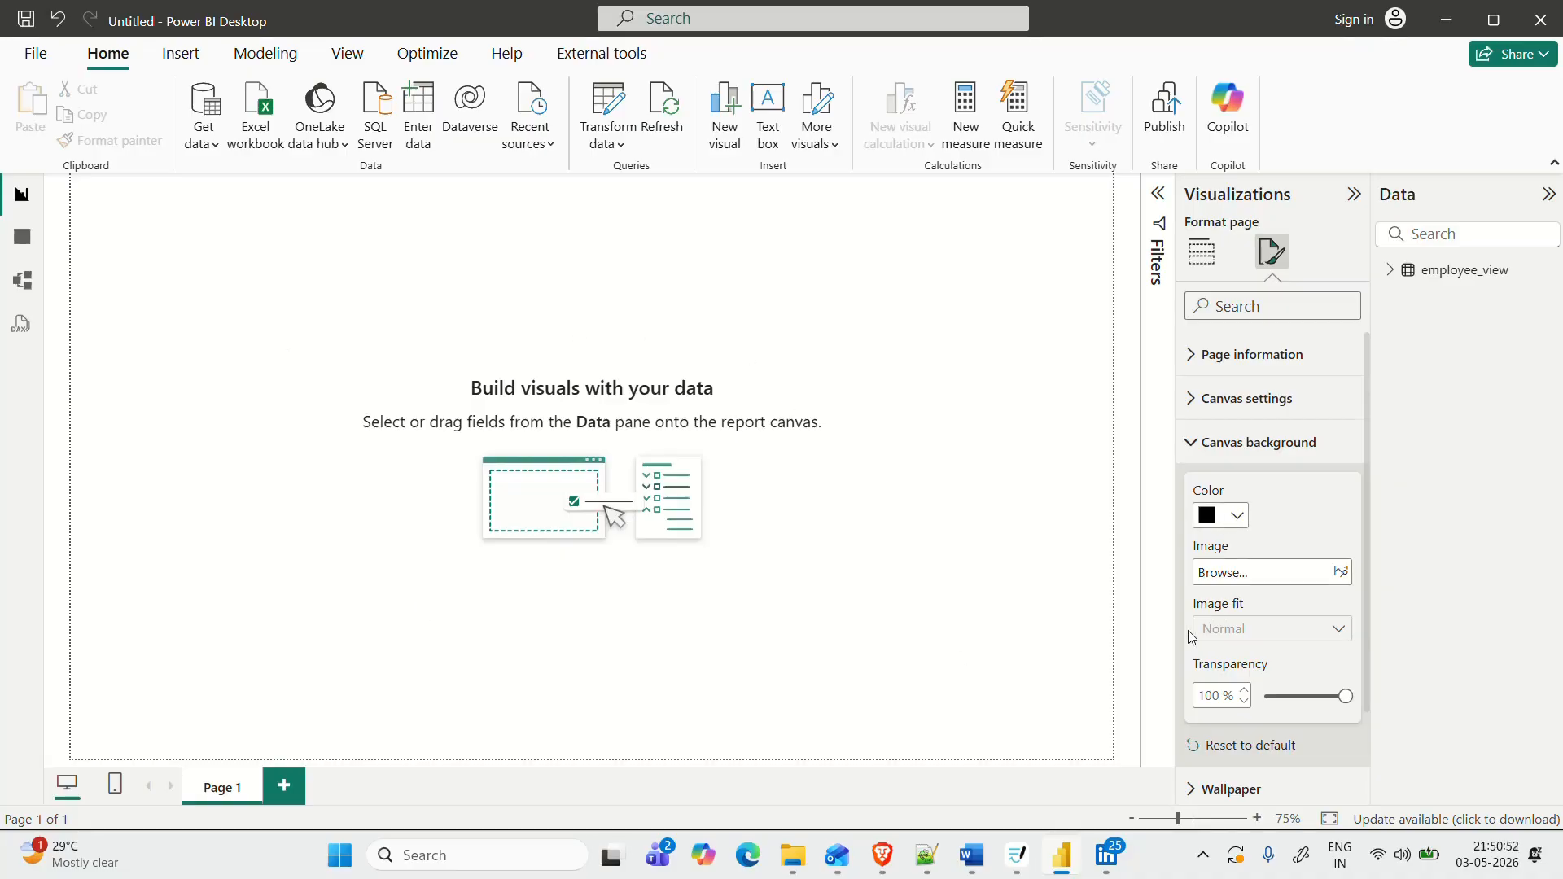
pyautogui.click(1267, 697)
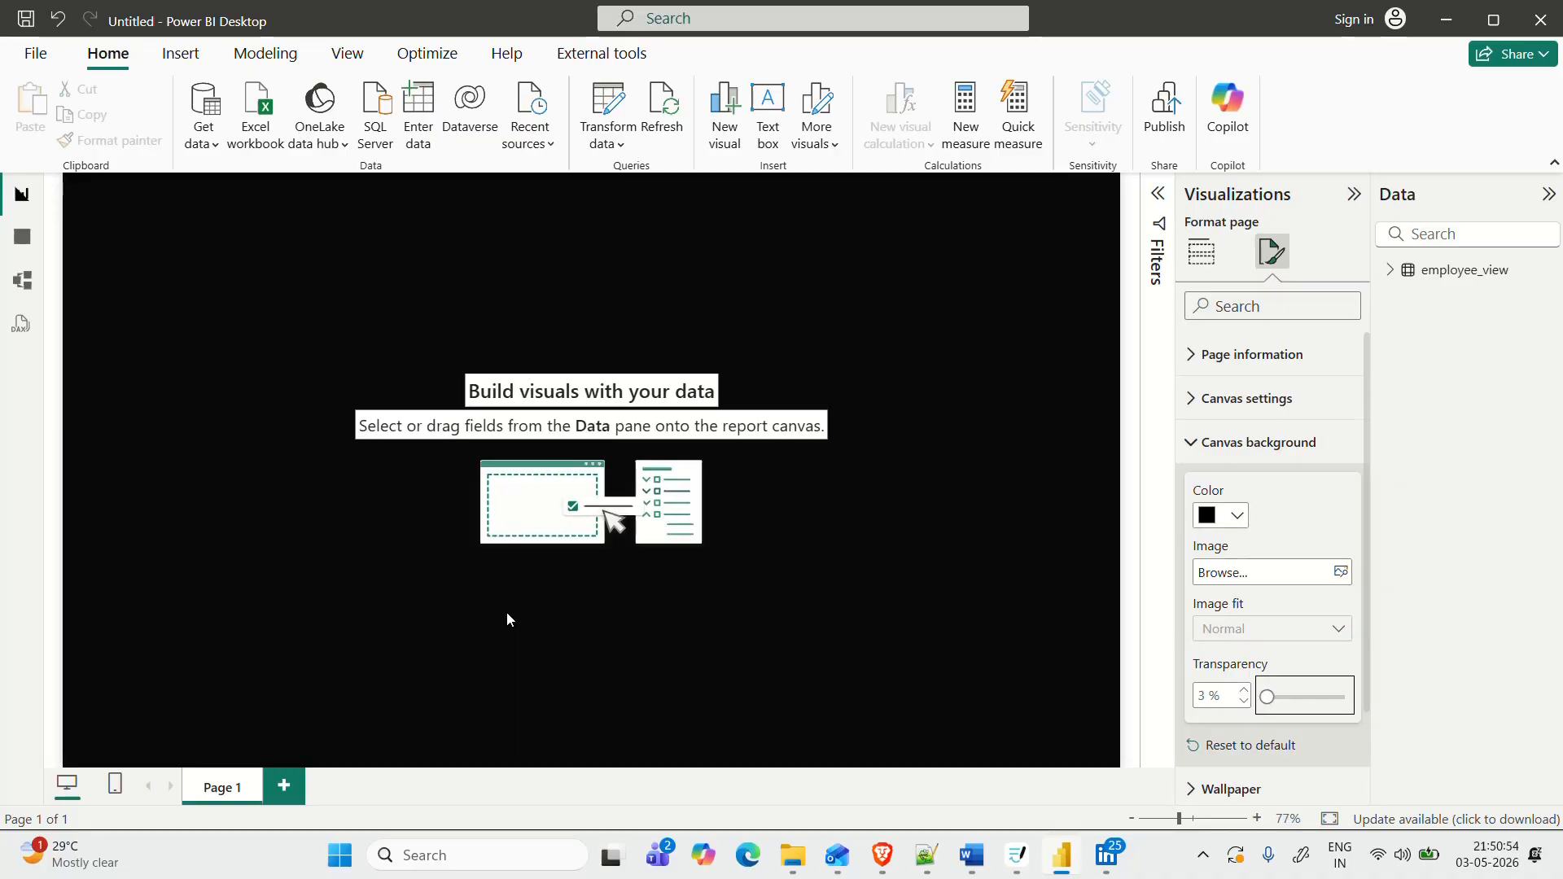
pyautogui.click(1354, 193)
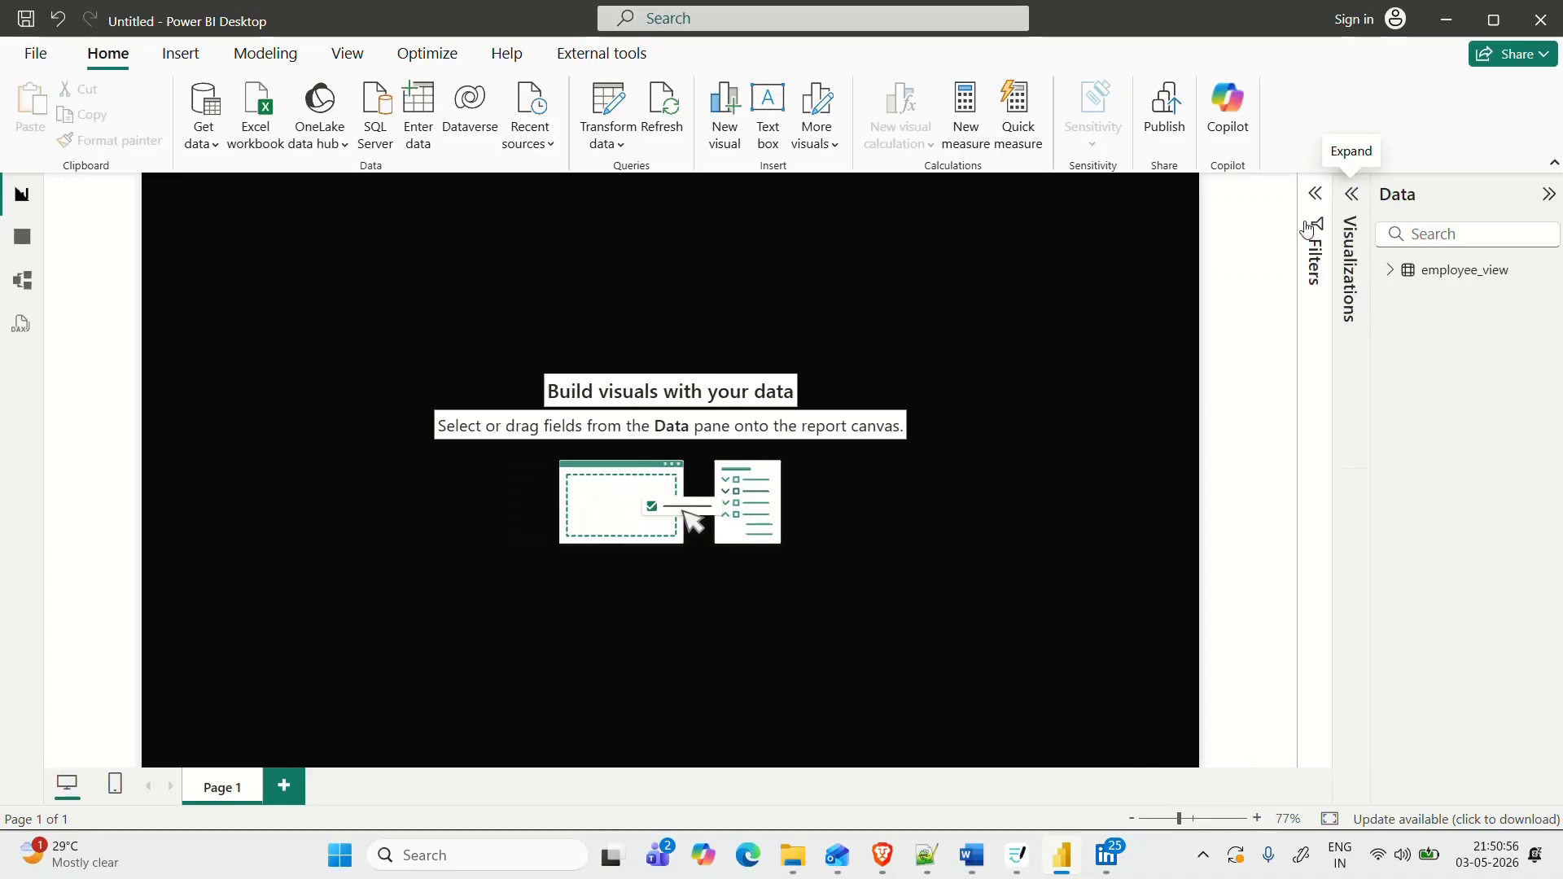
pyautogui.click(1352, 196)
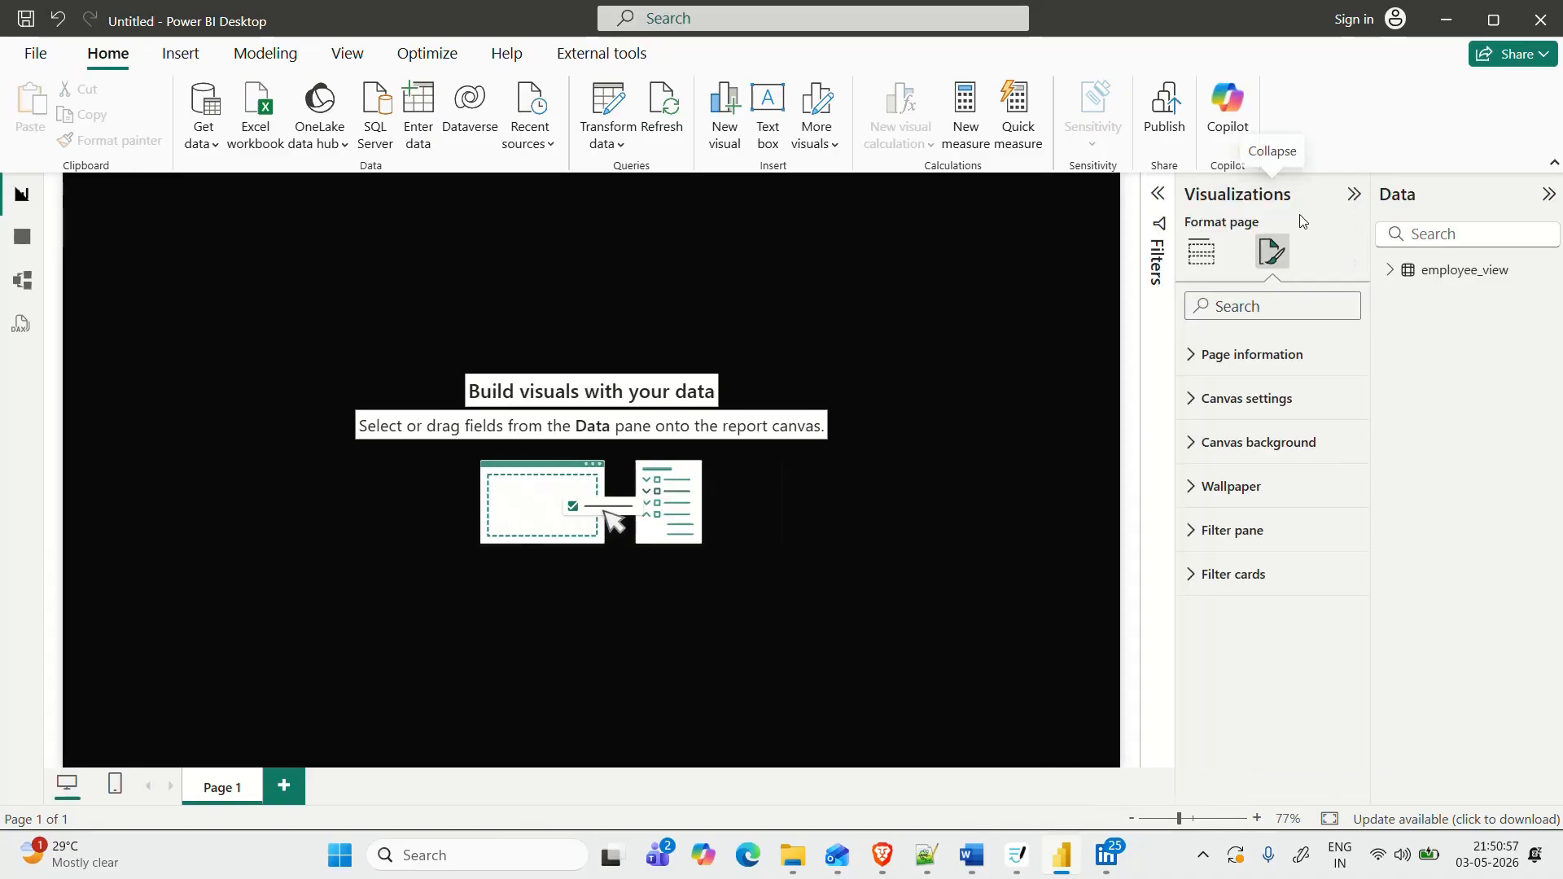
# Insert a stacked column chart, enlarge it, and place it in the lower left area of the report page
pyautogui.click(1194, 252)
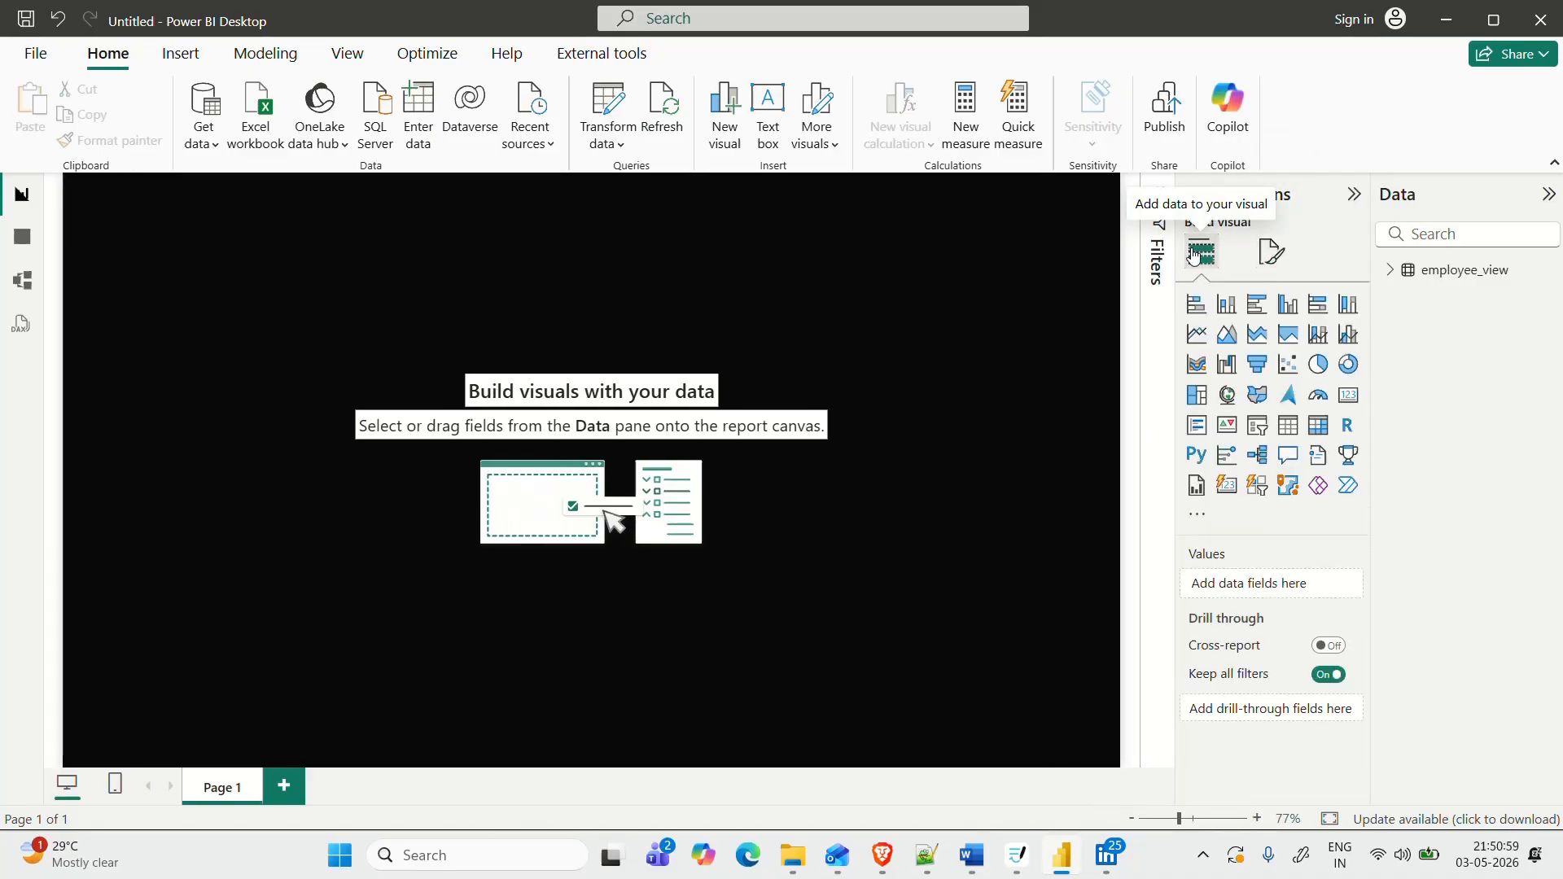
pyautogui.click(1229, 307)
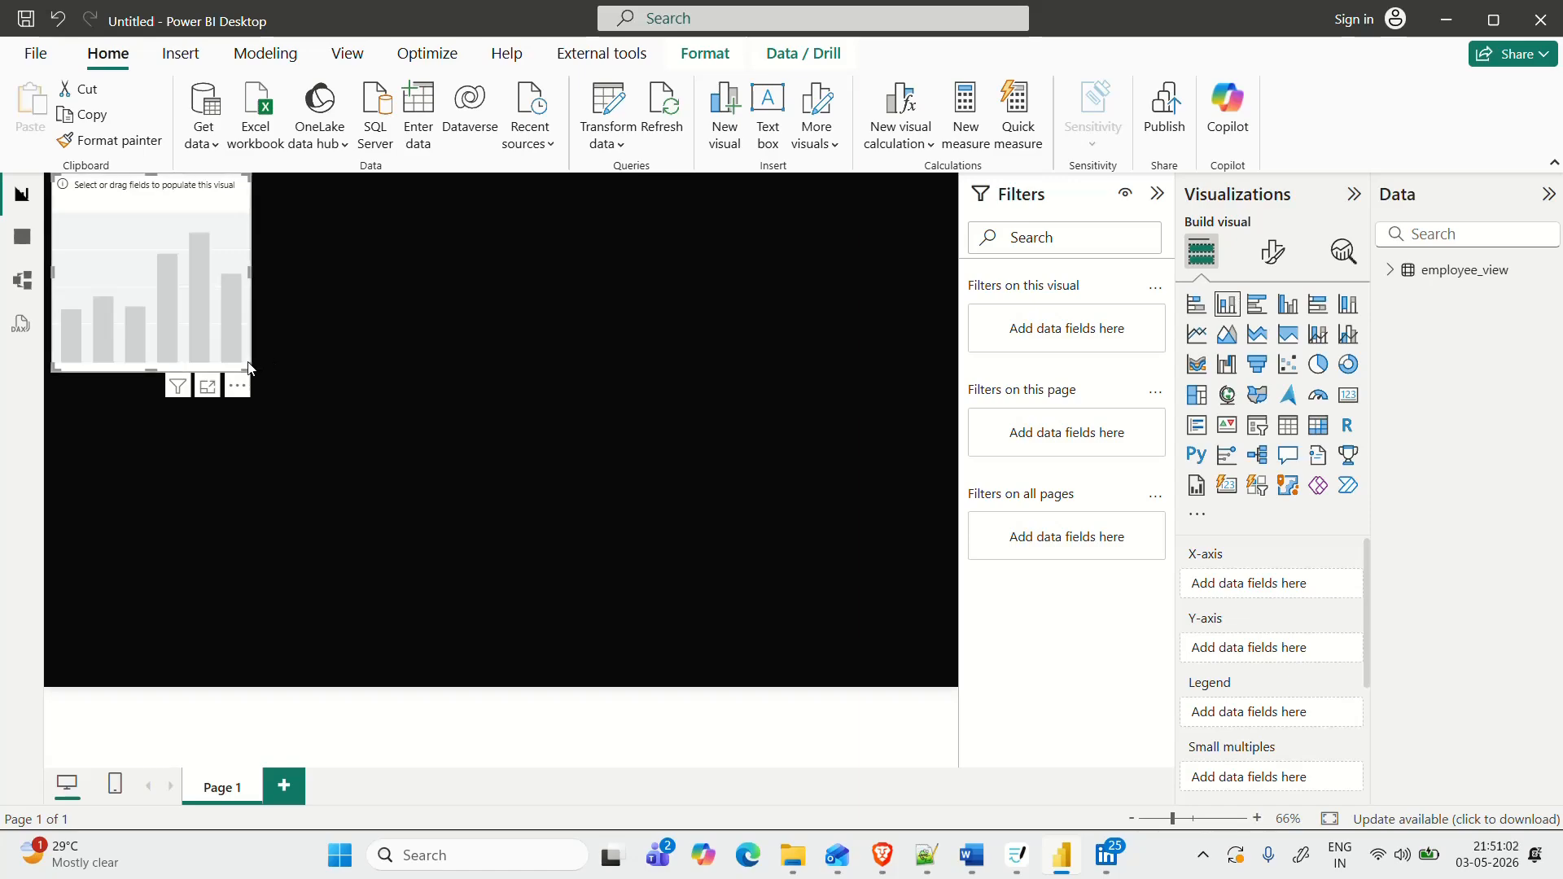
pyautogui.moveTo(257, 375); pyautogui.dragTo(350, 455)
pyautogui.moveTo(231, 305); pyautogui.dragTo(260, 486)
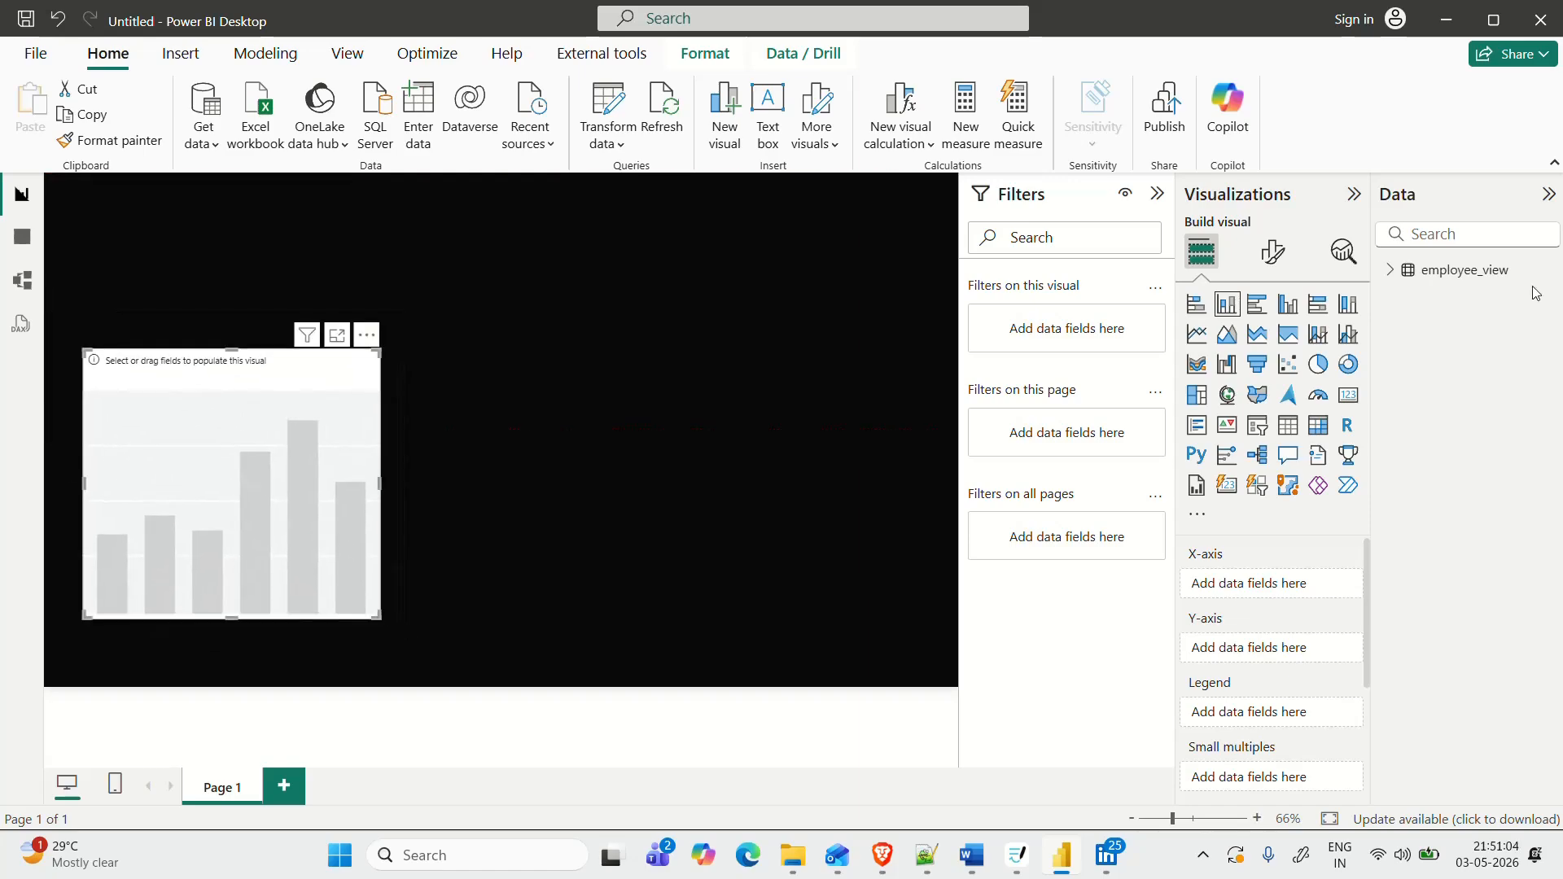
# Assign dept_name to the column chart's X-axis and emp_no to its Y-axis, aggregated as Count
pyautogui.click(1390, 272)
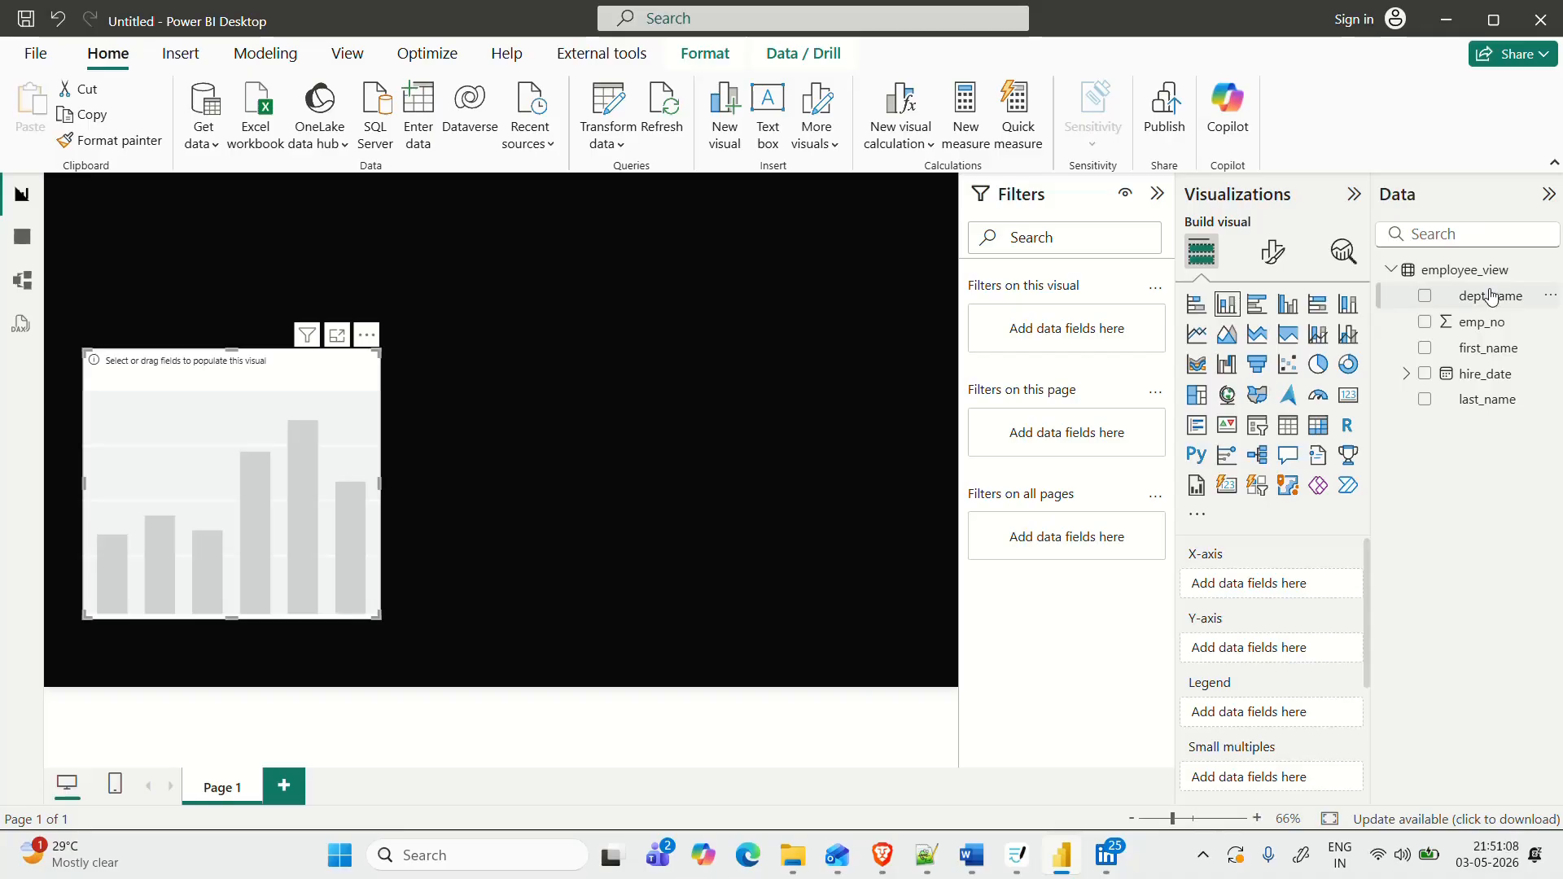
pyautogui.moveTo(1492, 296); pyautogui.dragTo(1302, 584)
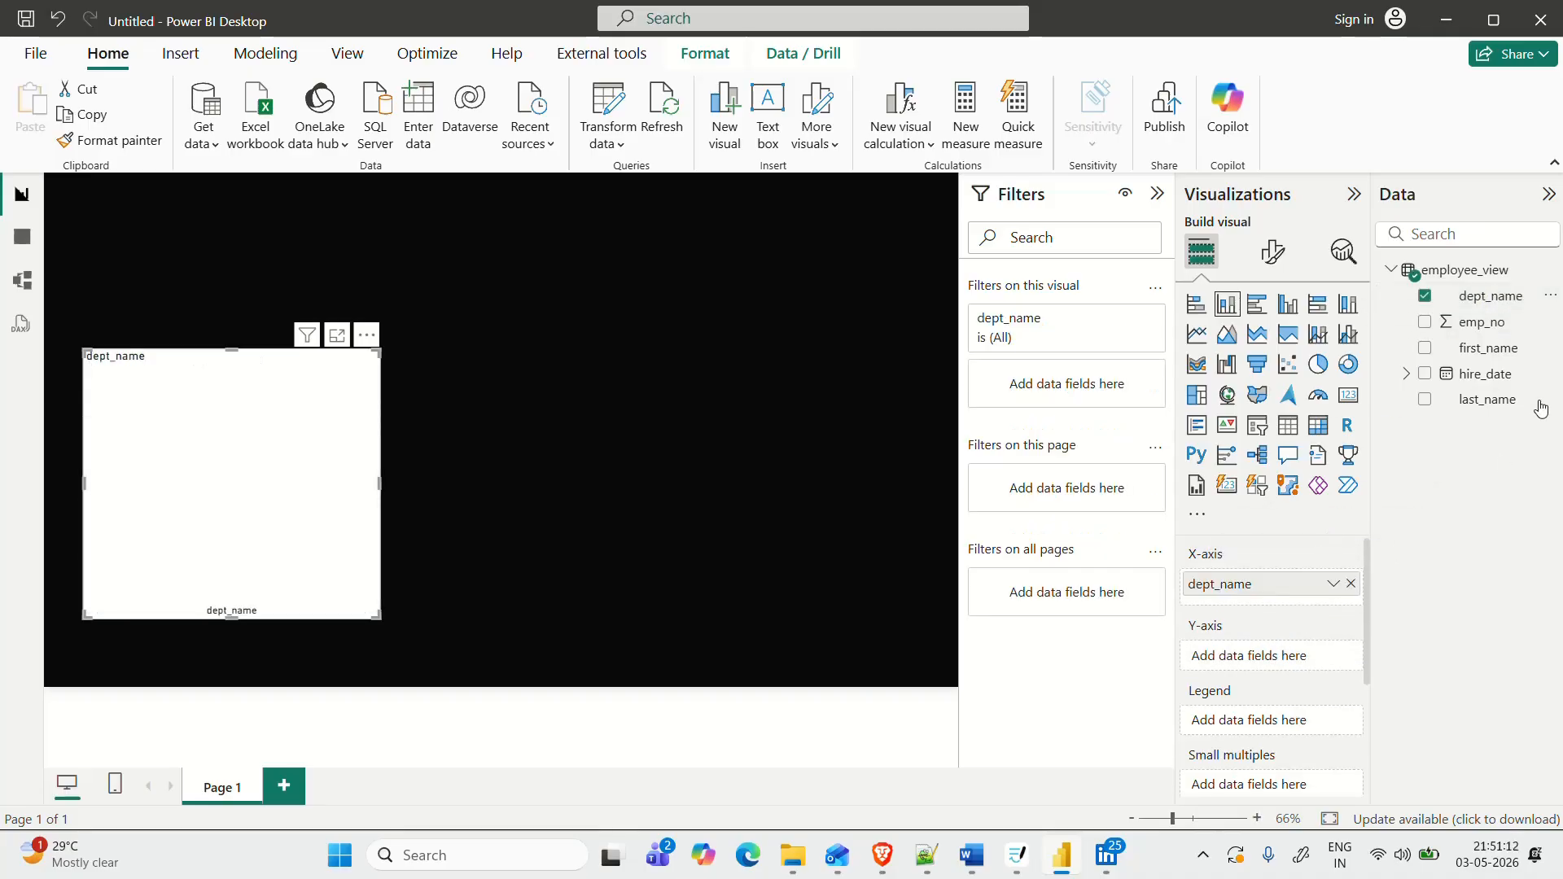
pyautogui.moveTo(1489, 322); pyautogui.dragTo(1312, 658)
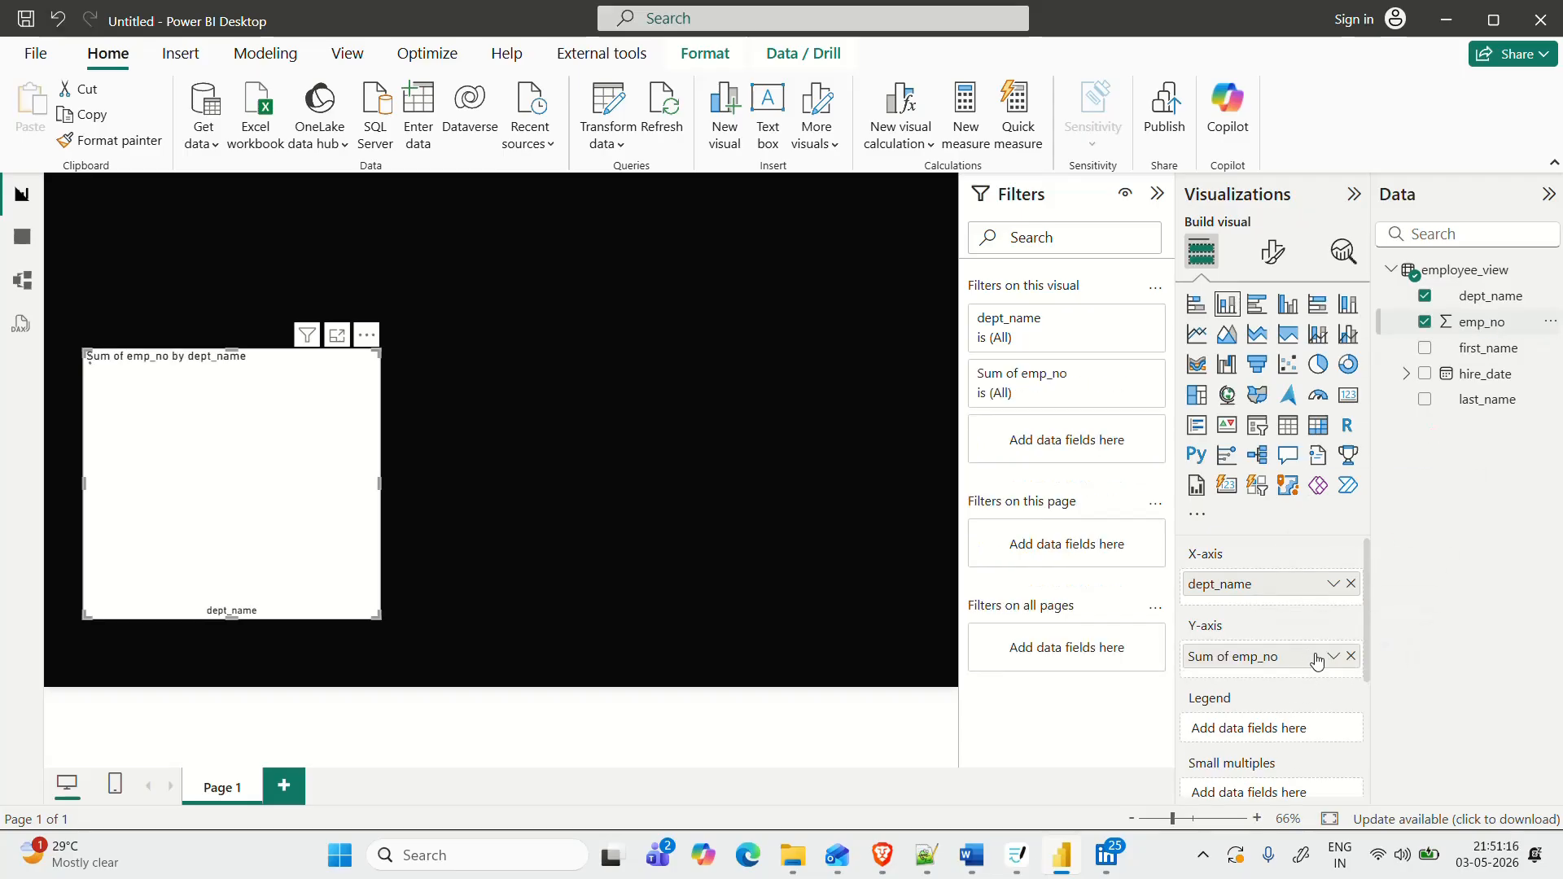
pyautogui.click(1333, 656)
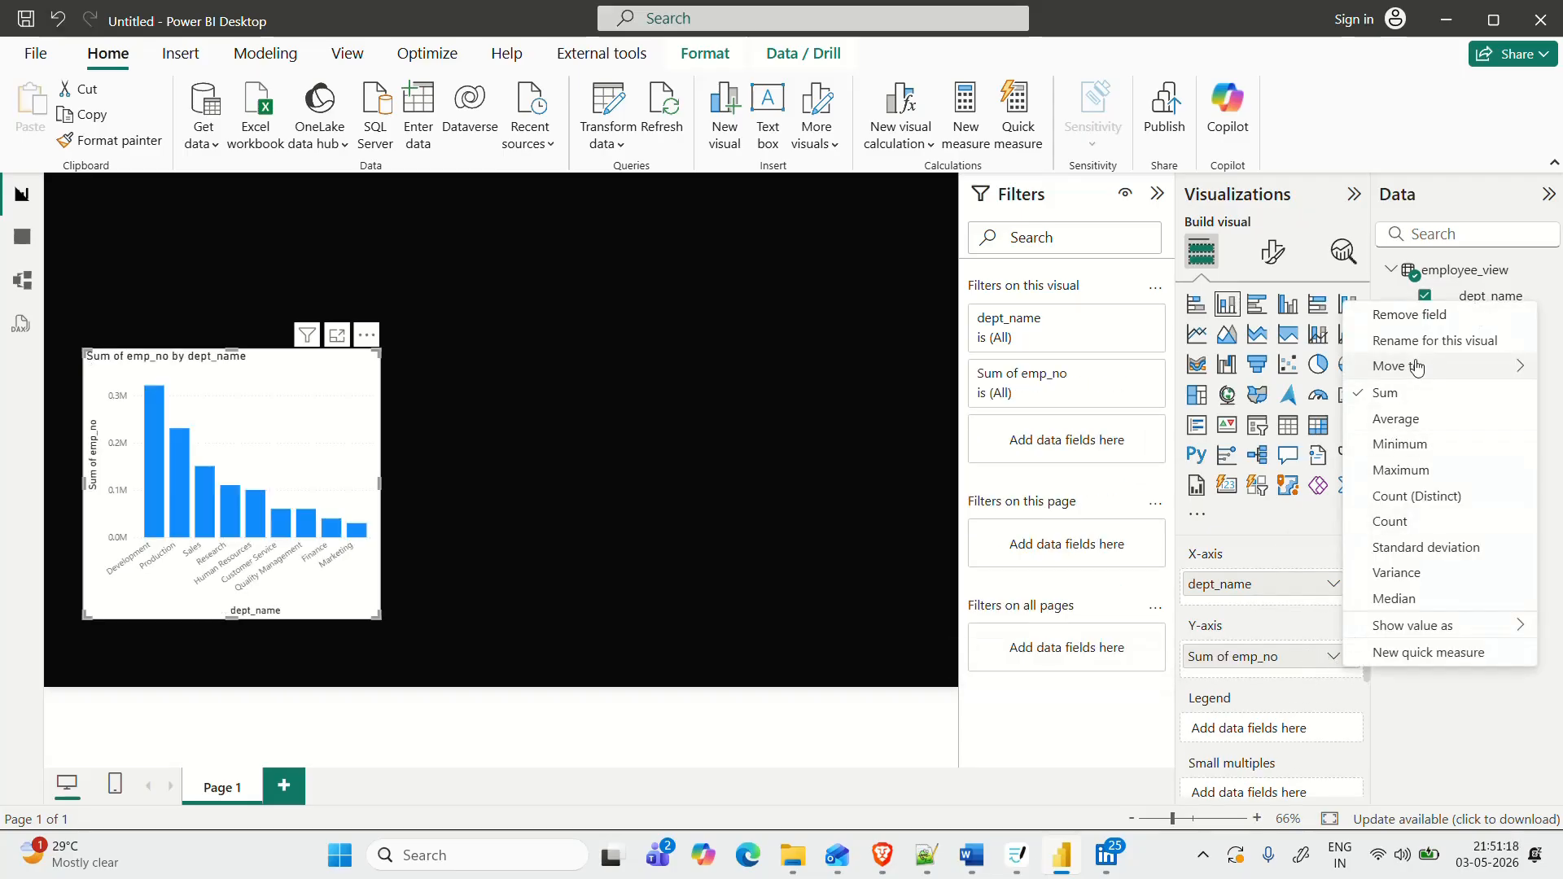
pyautogui.click(1399, 521)
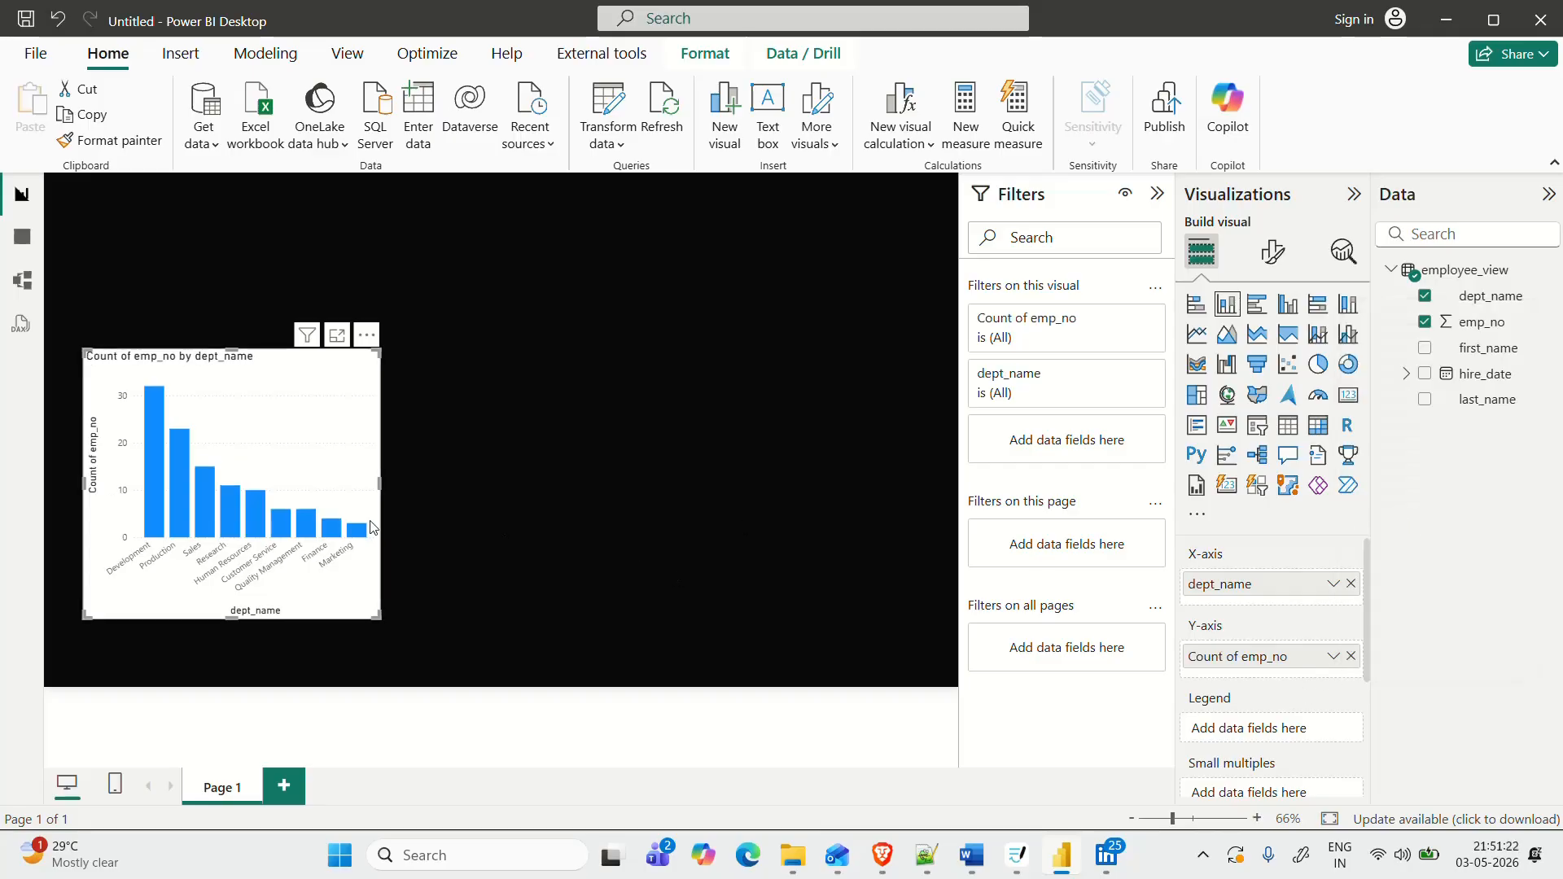
# Resize and reposition the column chart so it fills most of the report page's left half
pyautogui.moveTo(378, 488); pyautogui.dragTo(592, 483)
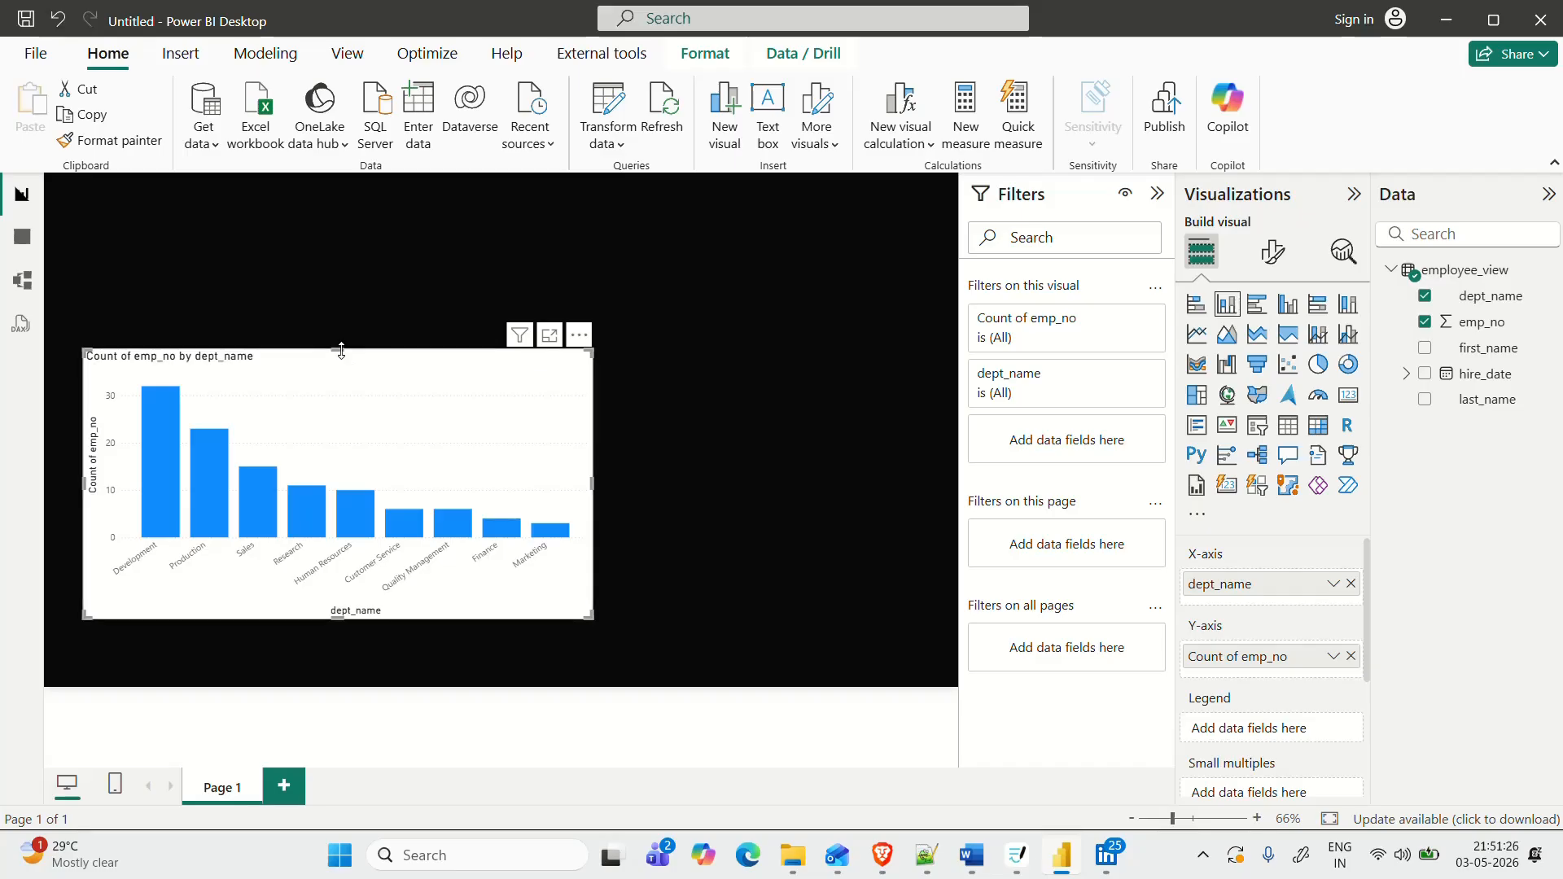
pyautogui.moveTo(339, 350); pyautogui.dragTo(352, 245)
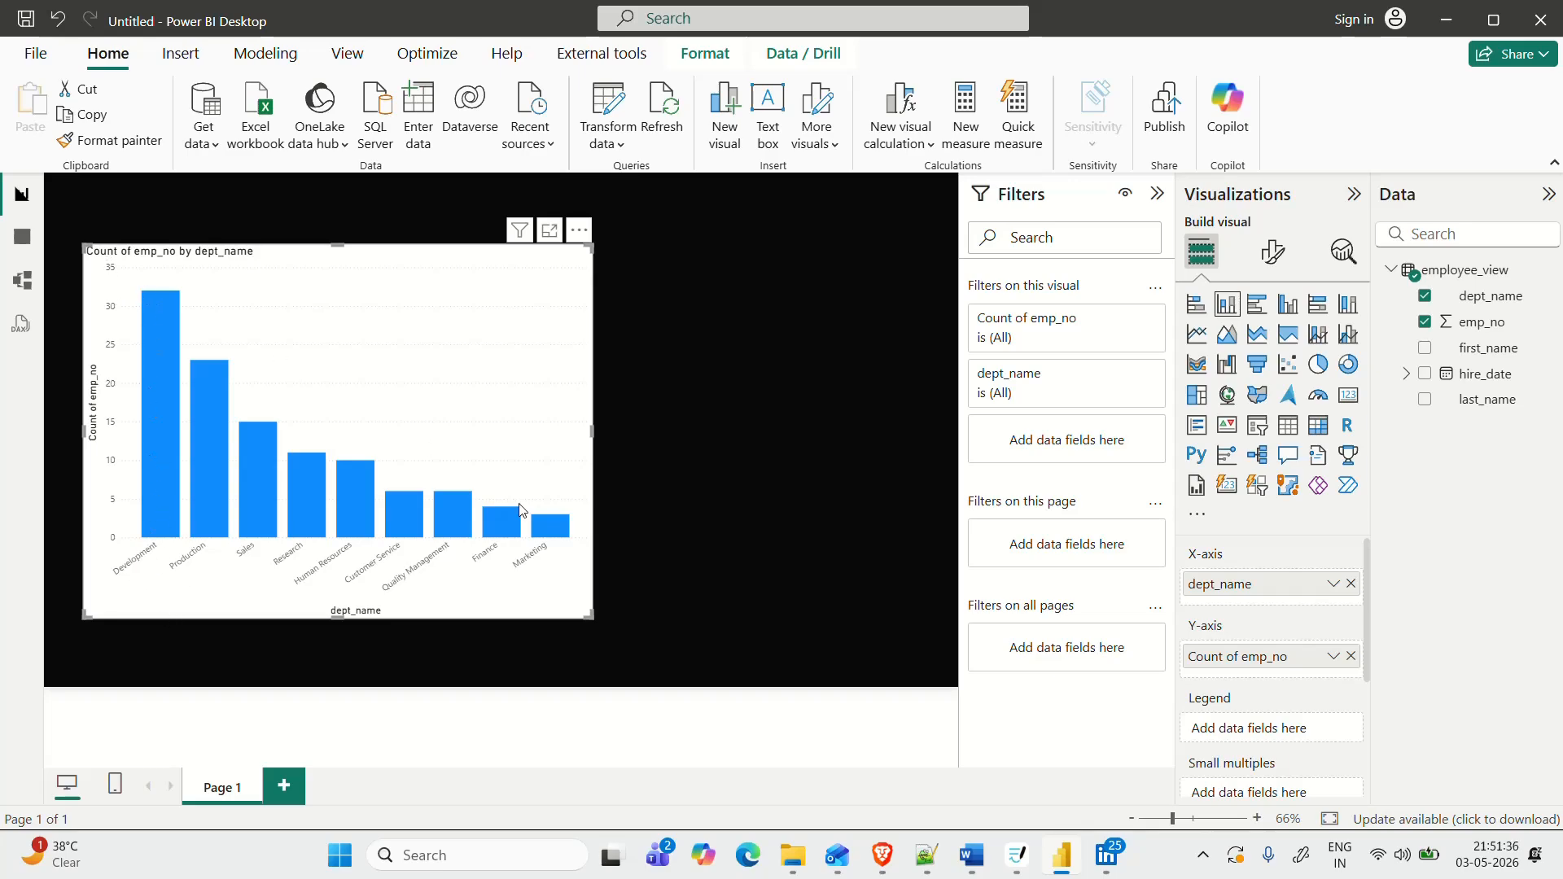
pyautogui.moveTo(591, 617); pyautogui.dragTo(750, 652)
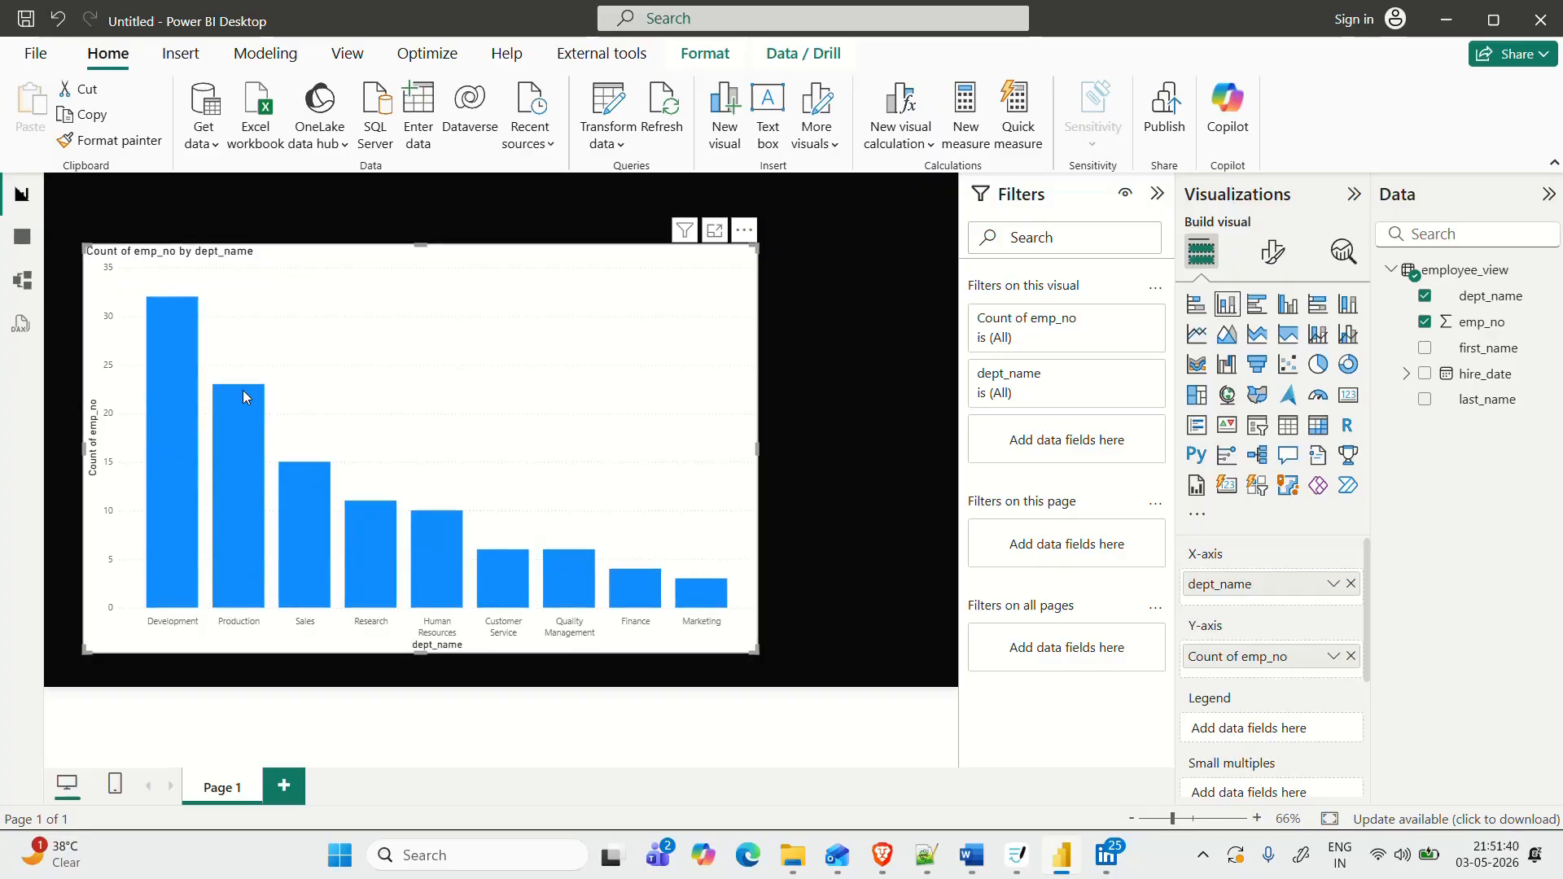
pyautogui.moveTo(319, 526)
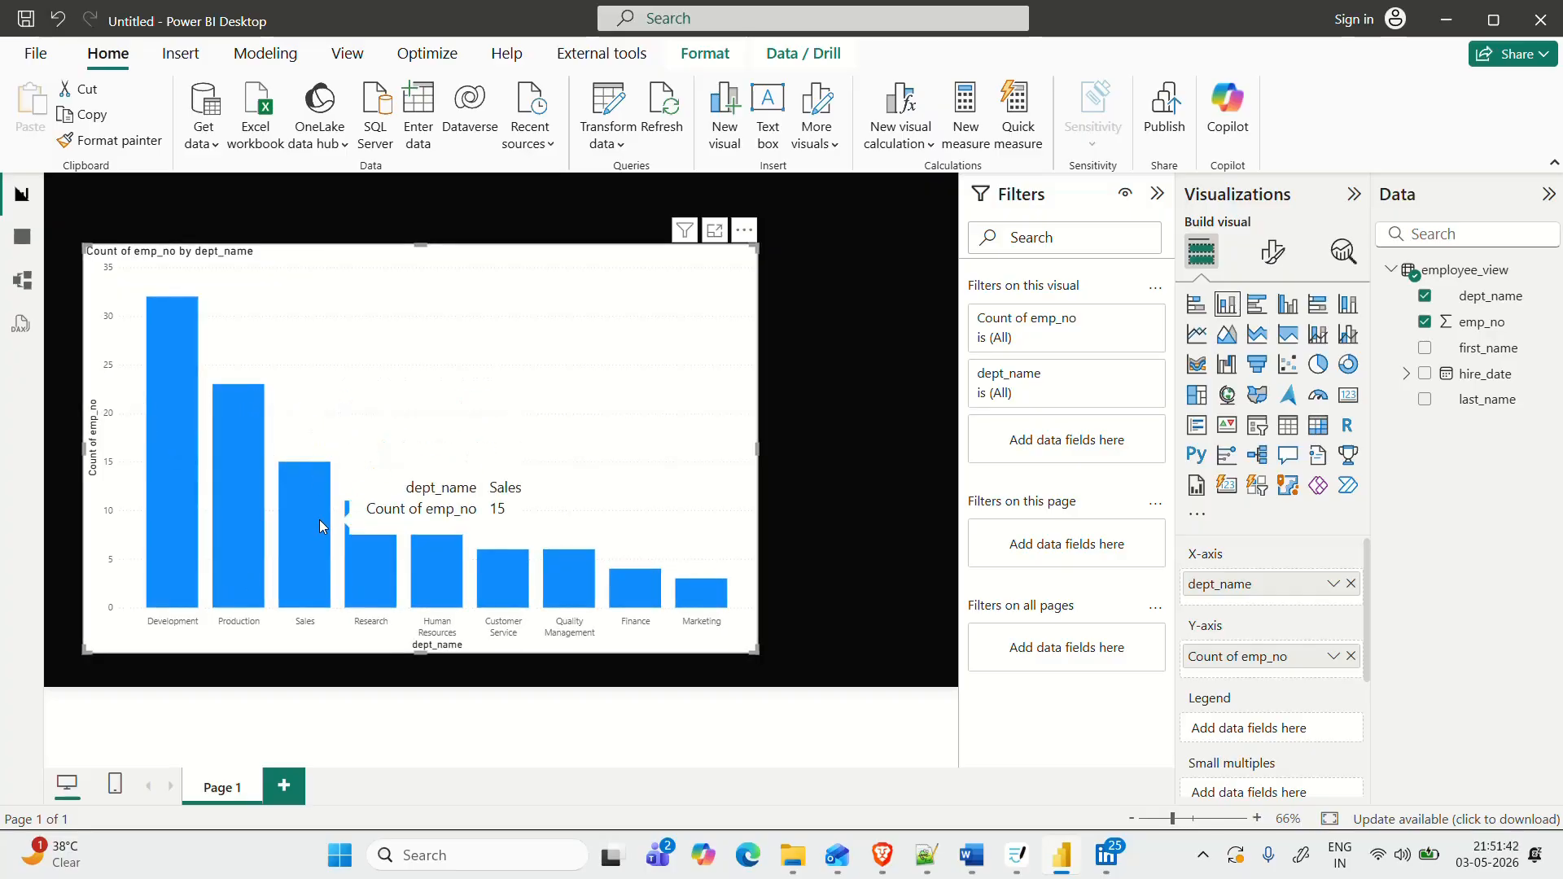
pyautogui.moveTo(754, 651); pyautogui.dragTo(558, 663)
pyautogui.moveTo(445, 393); pyautogui.dragTo(439, 394)
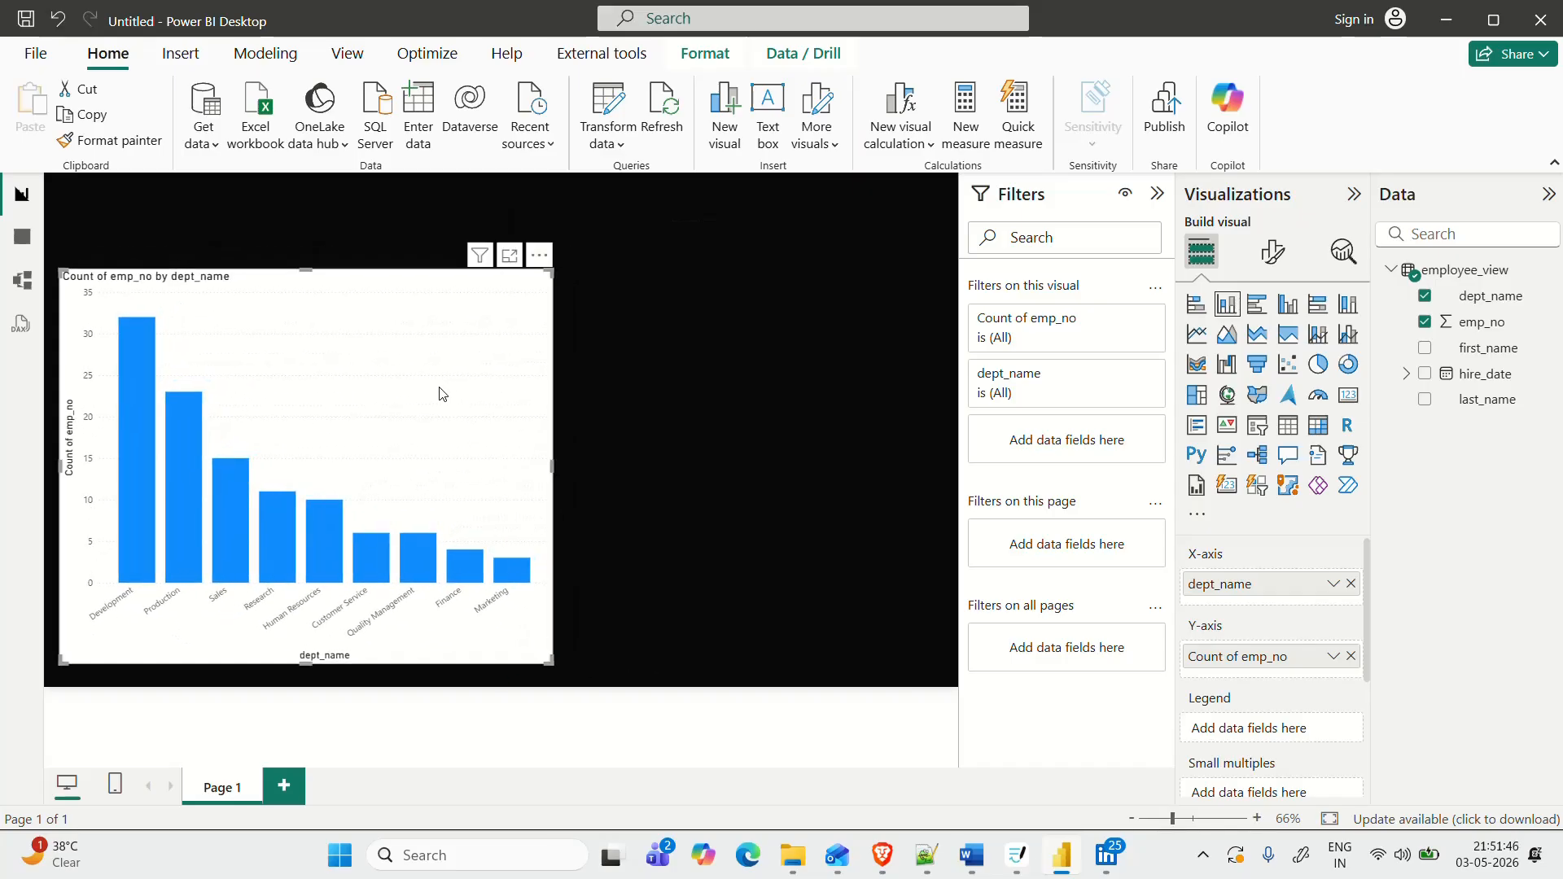
# Add a donut chart beside the column chart with dept_name as the legend and emp_no as the values
pyautogui.click(848, 393)
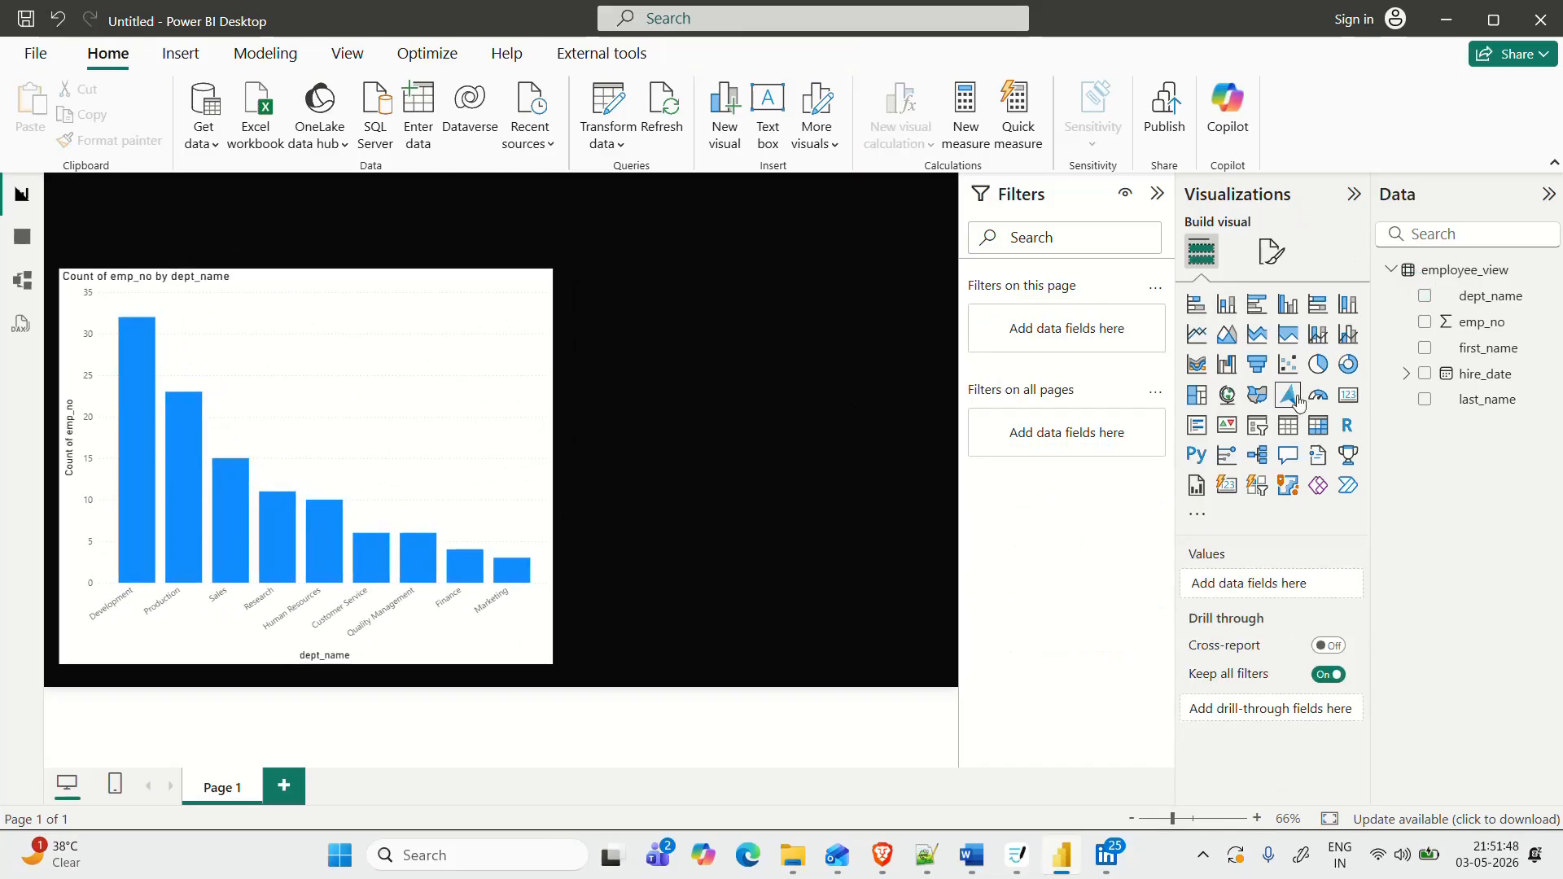
pyautogui.click(1355, 371)
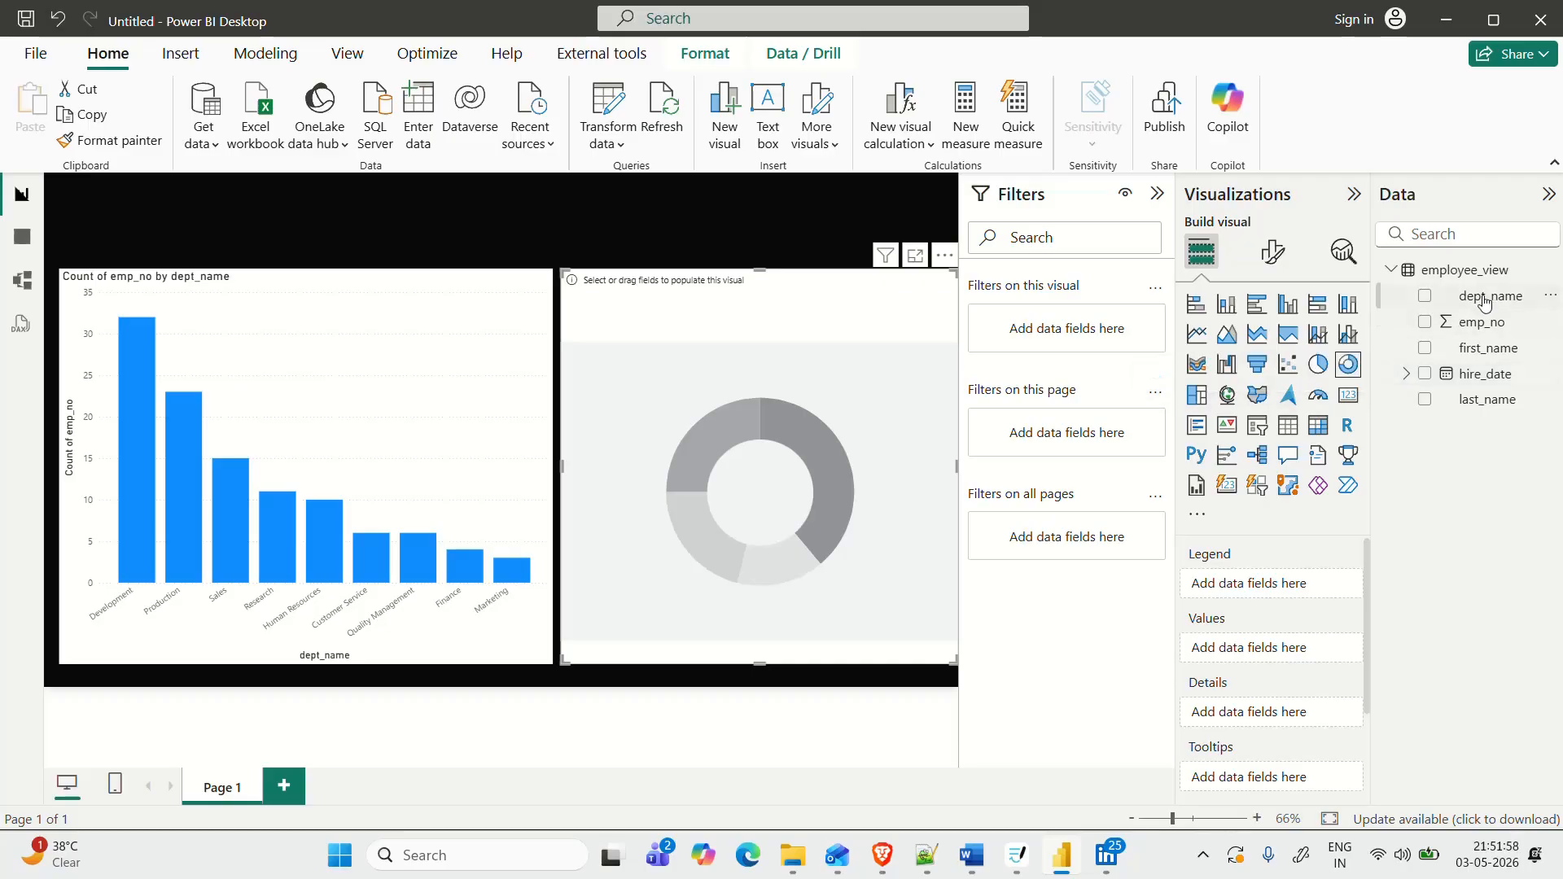
pyautogui.moveTo(1489, 301); pyautogui.dragTo(1292, 589)
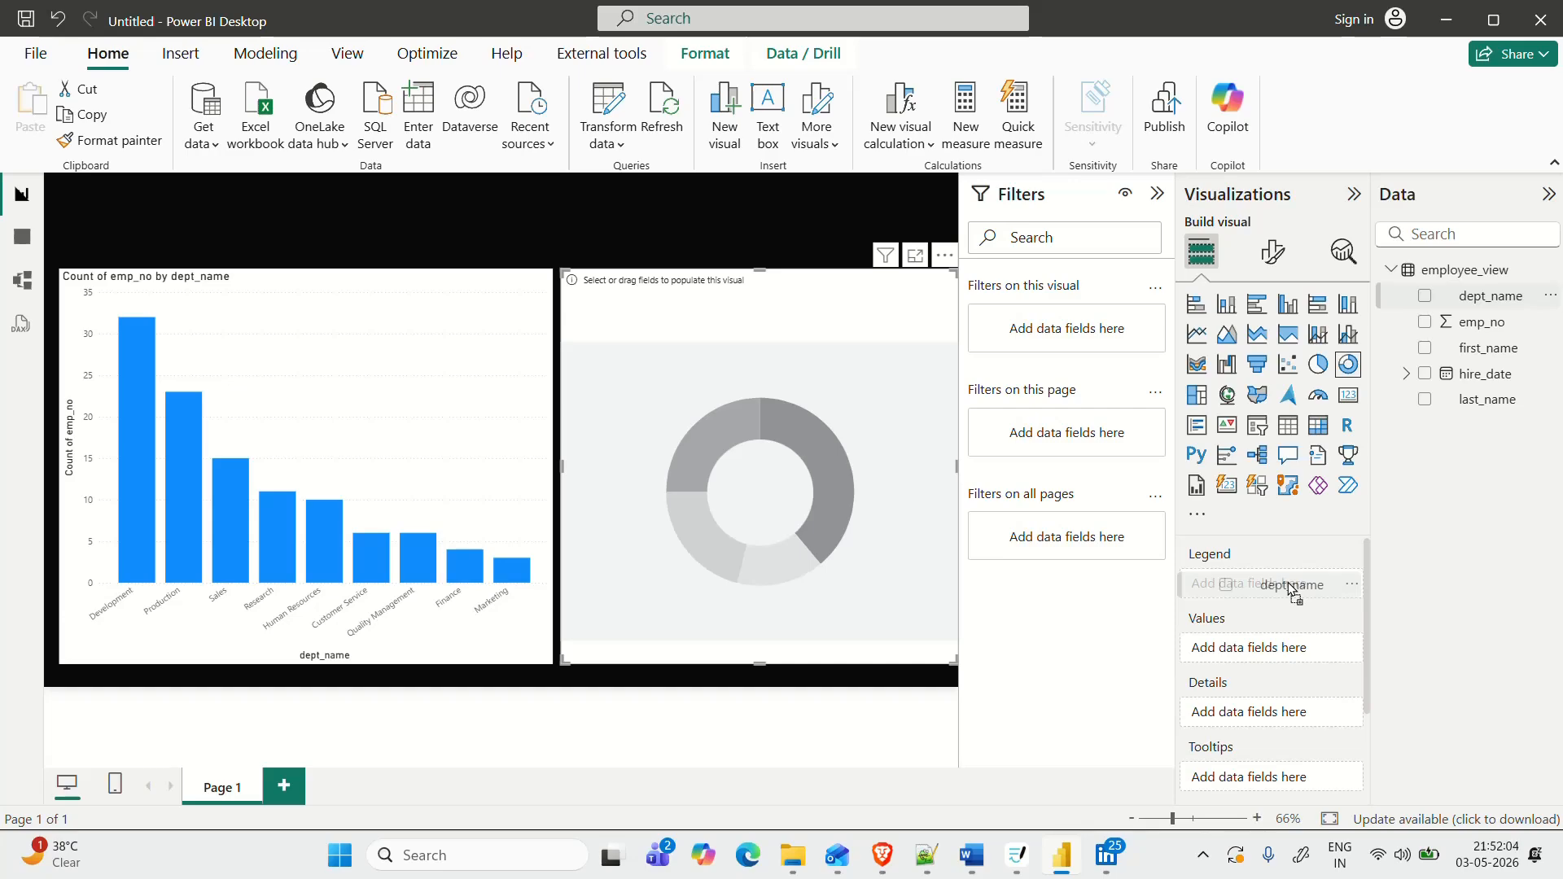
pyautogui.moveTo(1291, 590); pyautogui.dragTo(1287, 583)
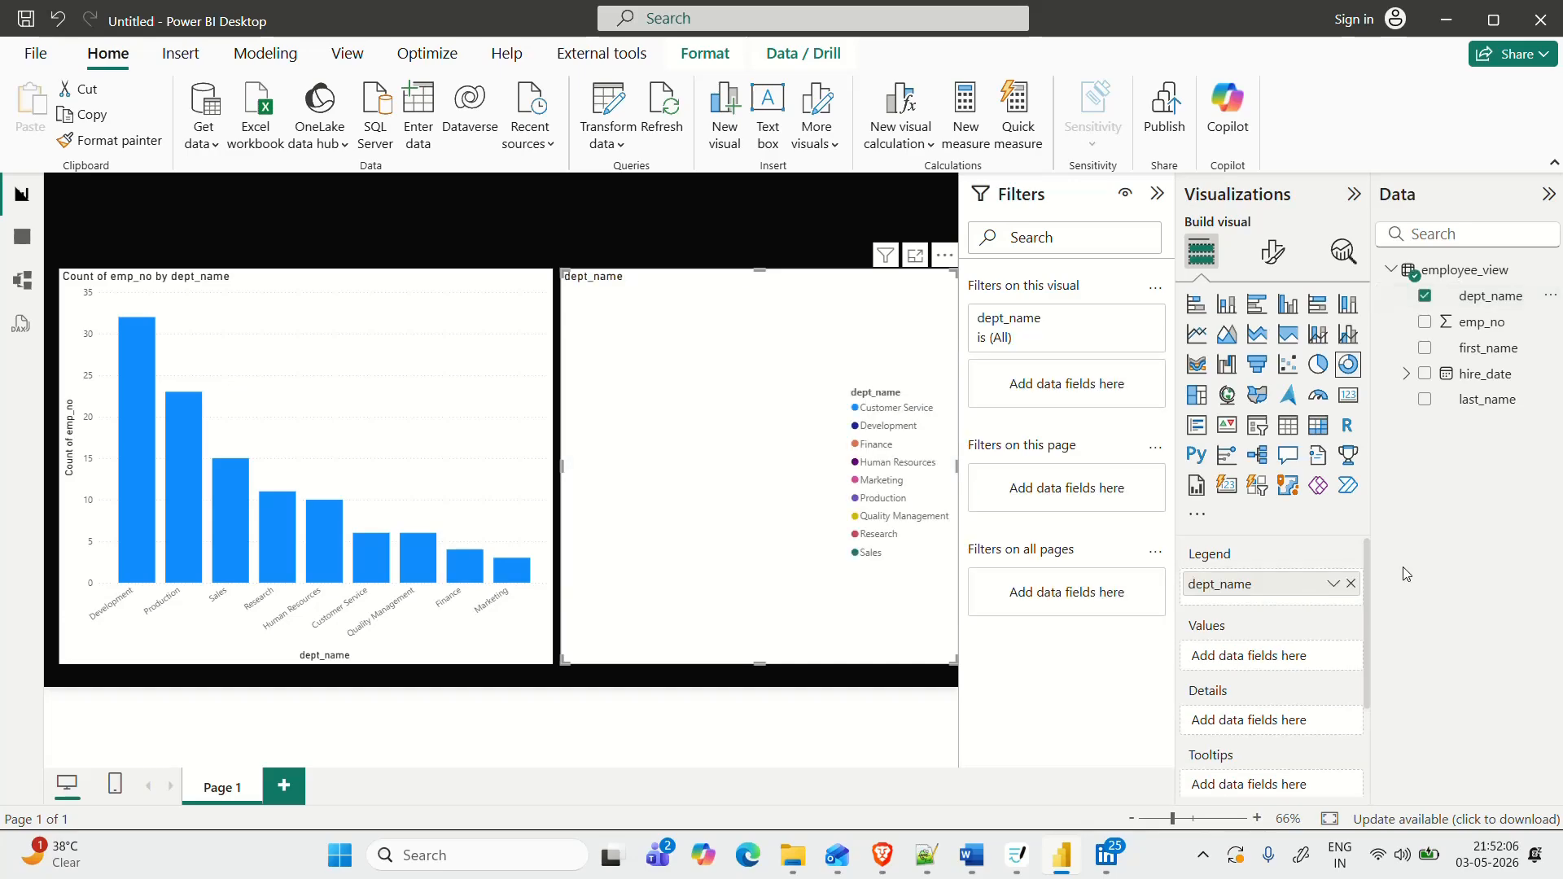
pyautogui.moveTo(1483, 323); pyautogui.dragTo(1299, 661)
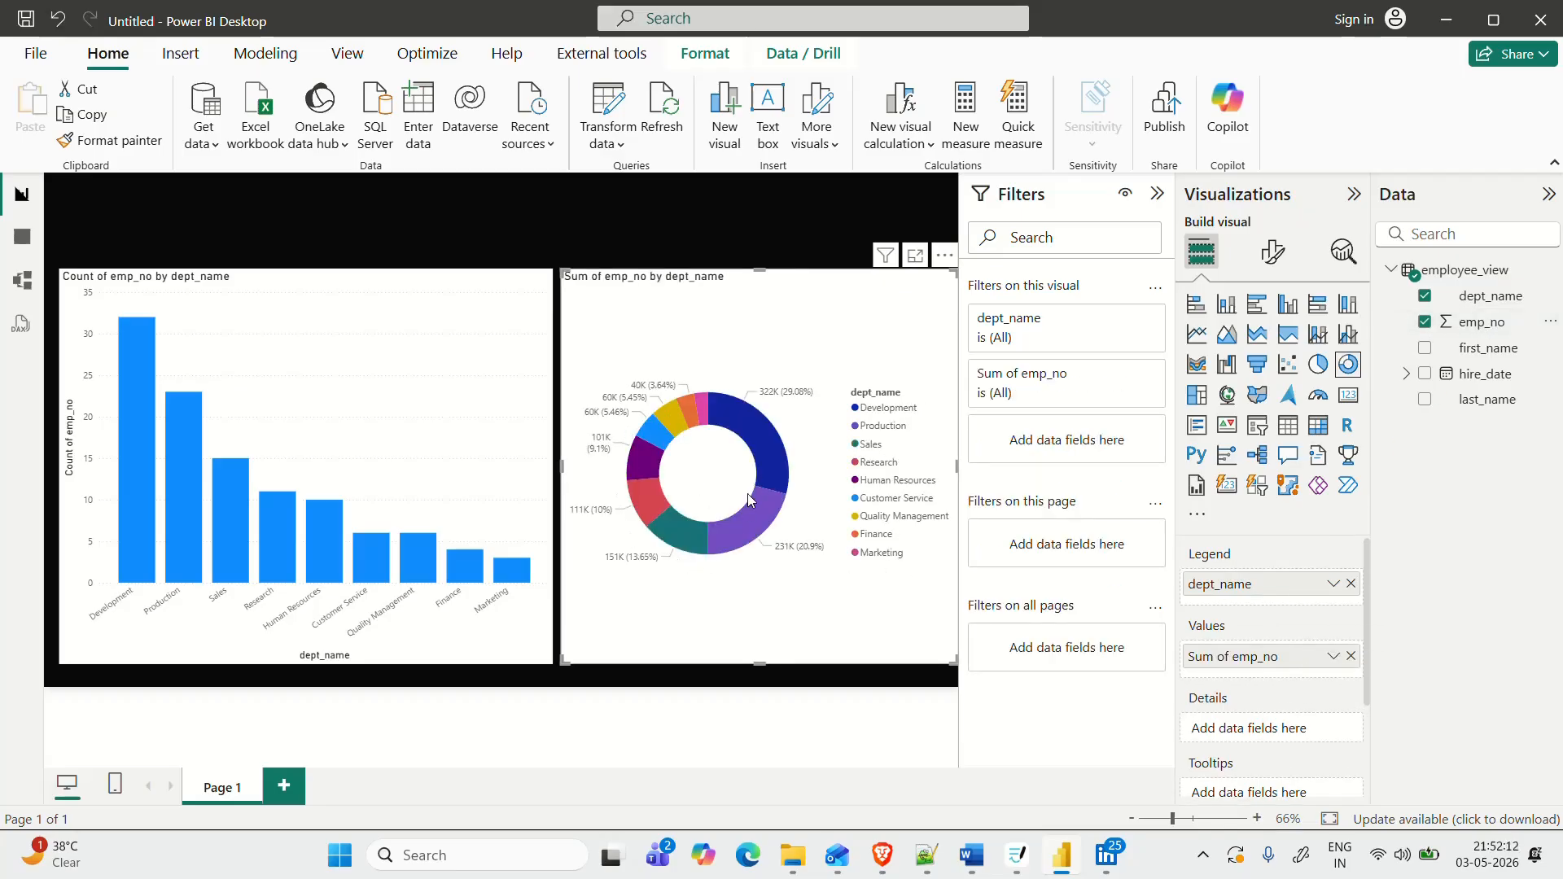
# Inspect the donut chart's Development slice and cross-highlight both charts by the Development department
pyautogui.moveTo(740, 433)
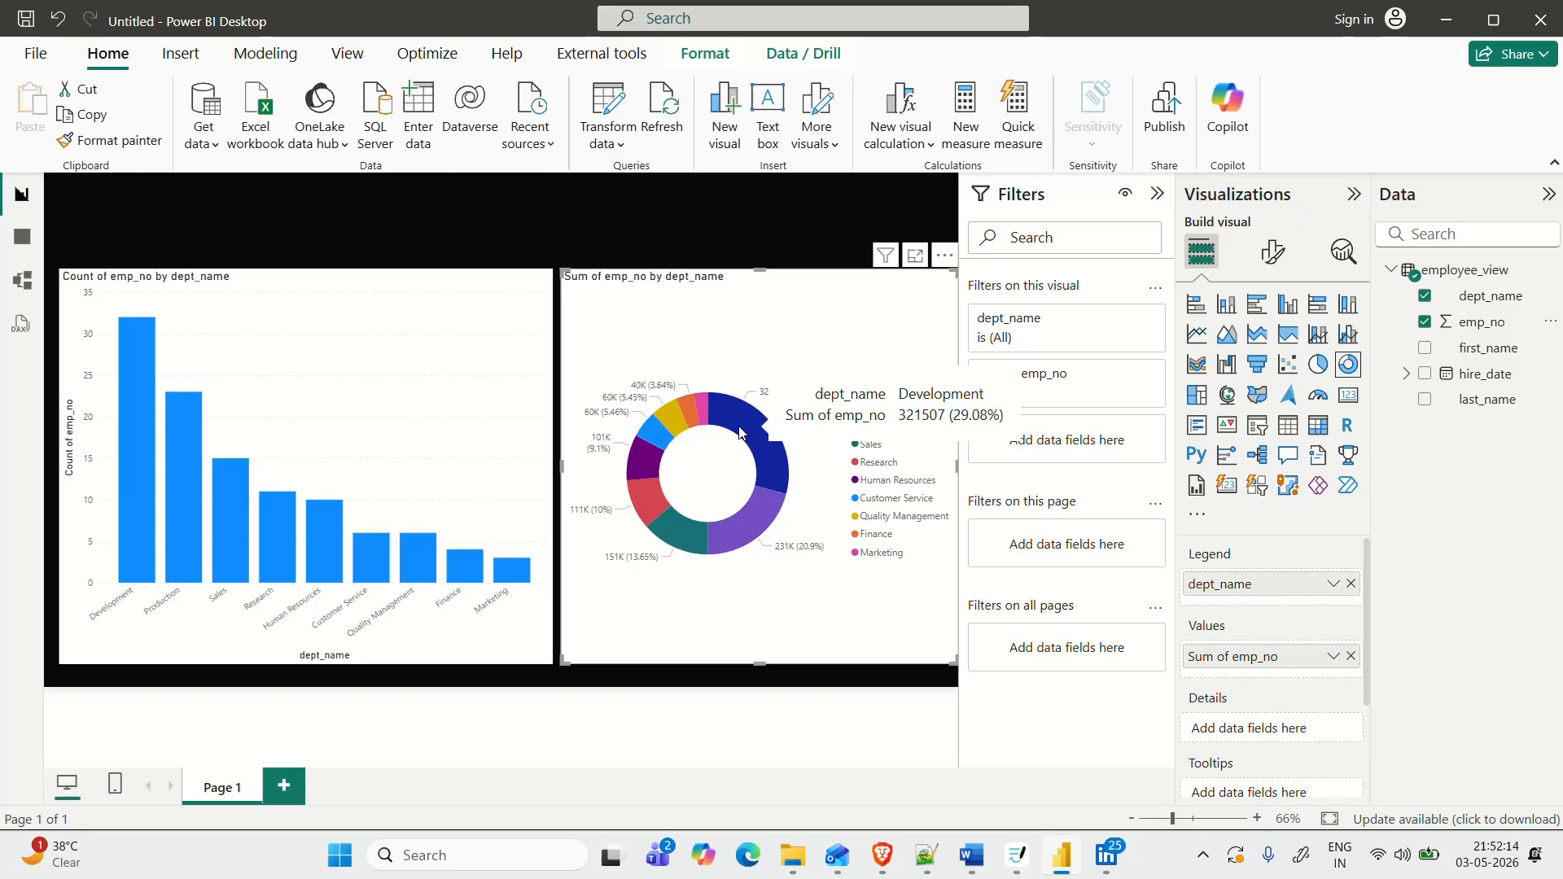
pyautogui.click(413, 366)
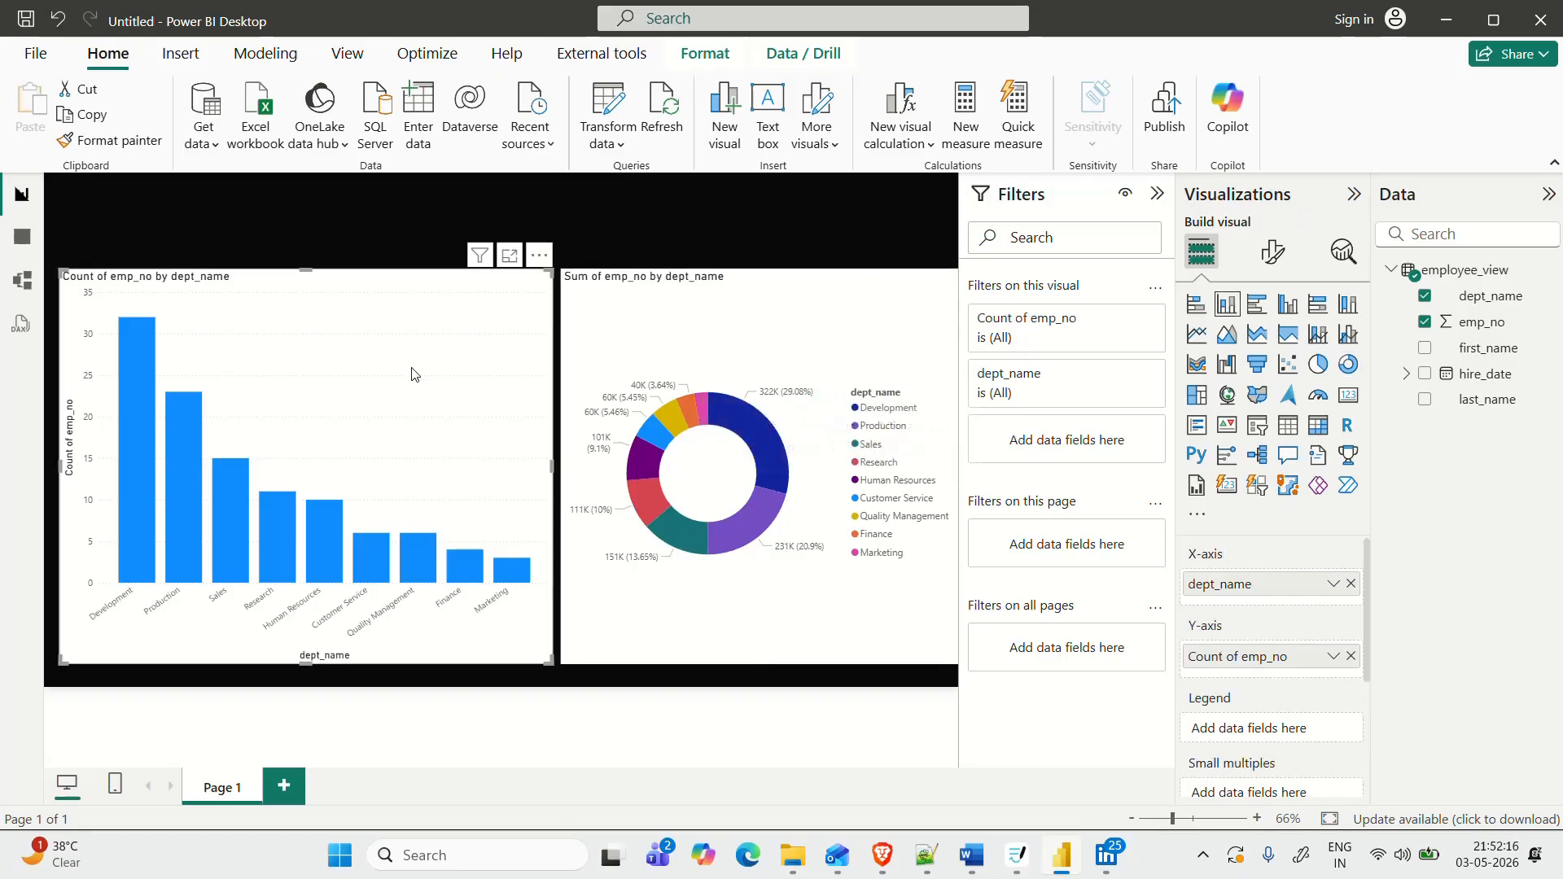
pyautogui.click(855, 410)
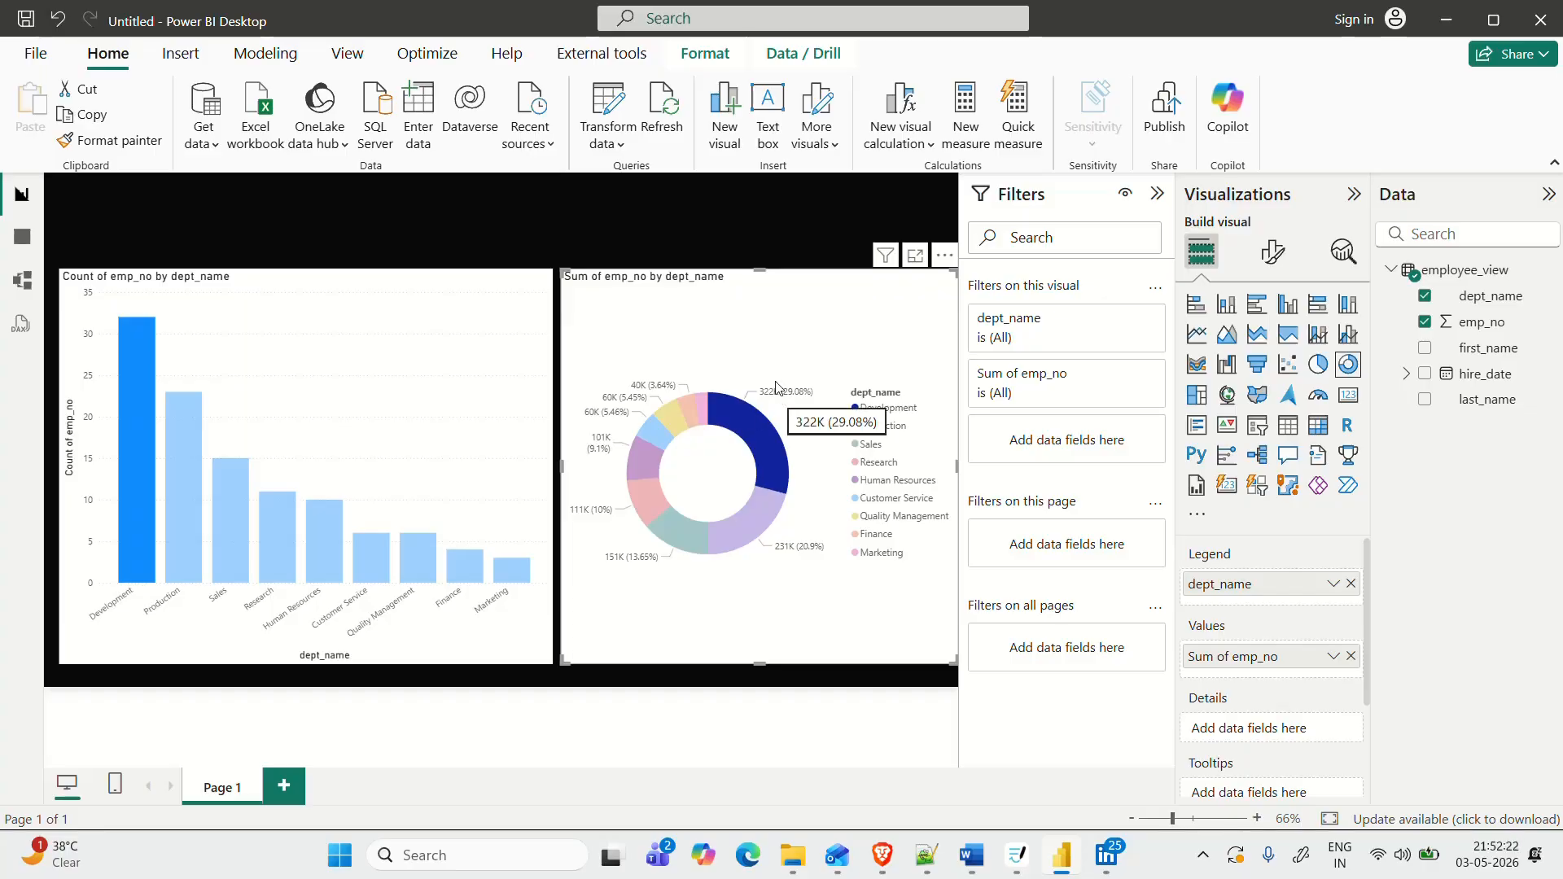
# Move the column and donut charts slightly lower on the page, keeping them aligned with each other
pyautogui.click(437, 298)
pyautogui.click(713, 309)
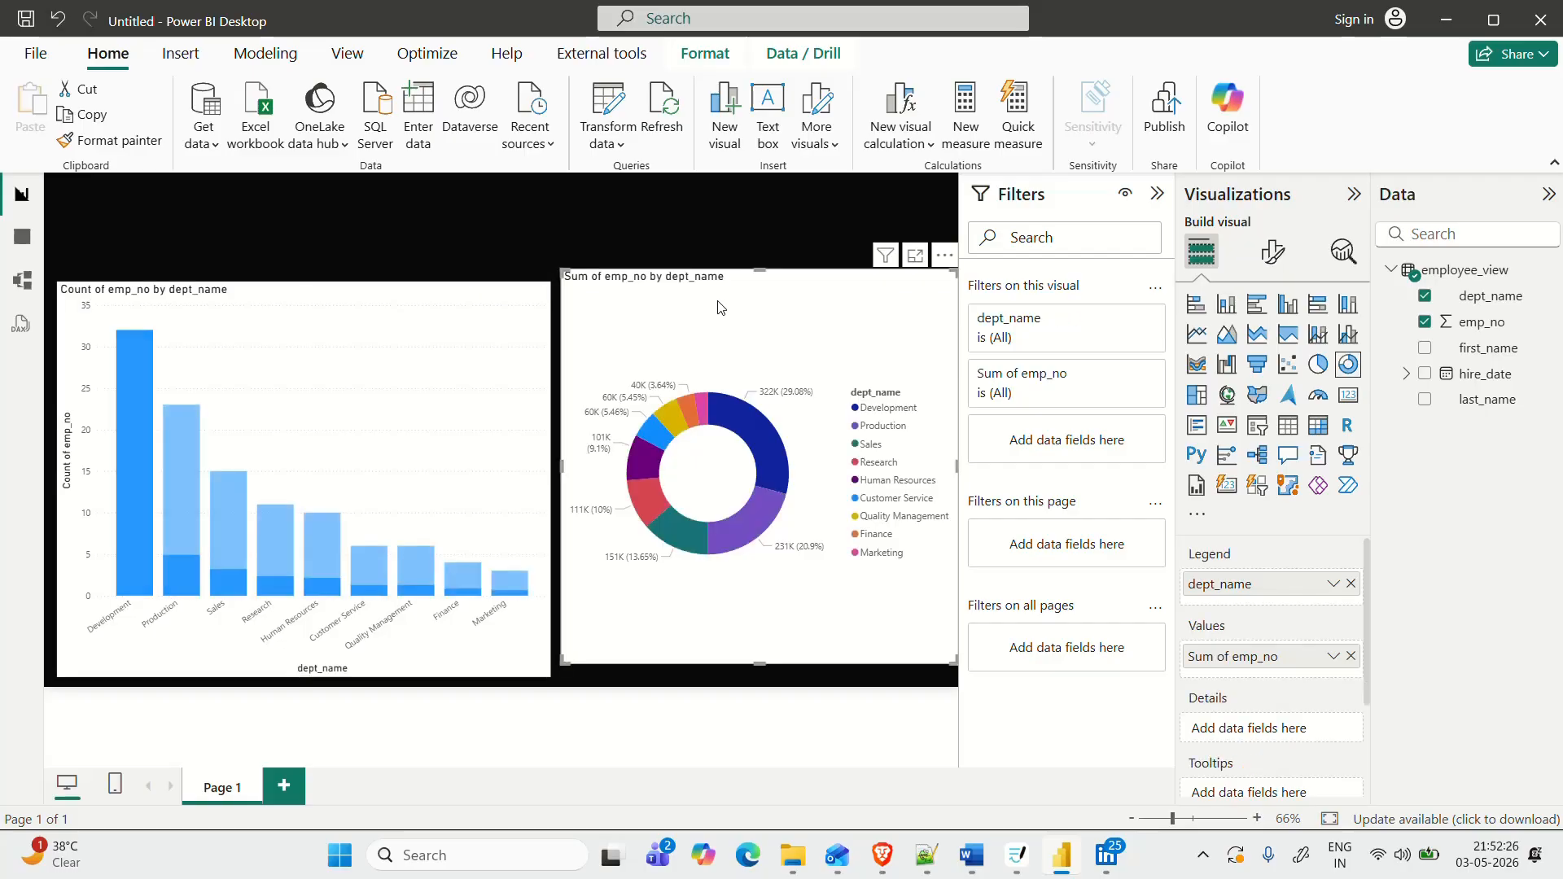
pyautogui.moveTo(724, 328); pyautogui.dragTo(724, 318)
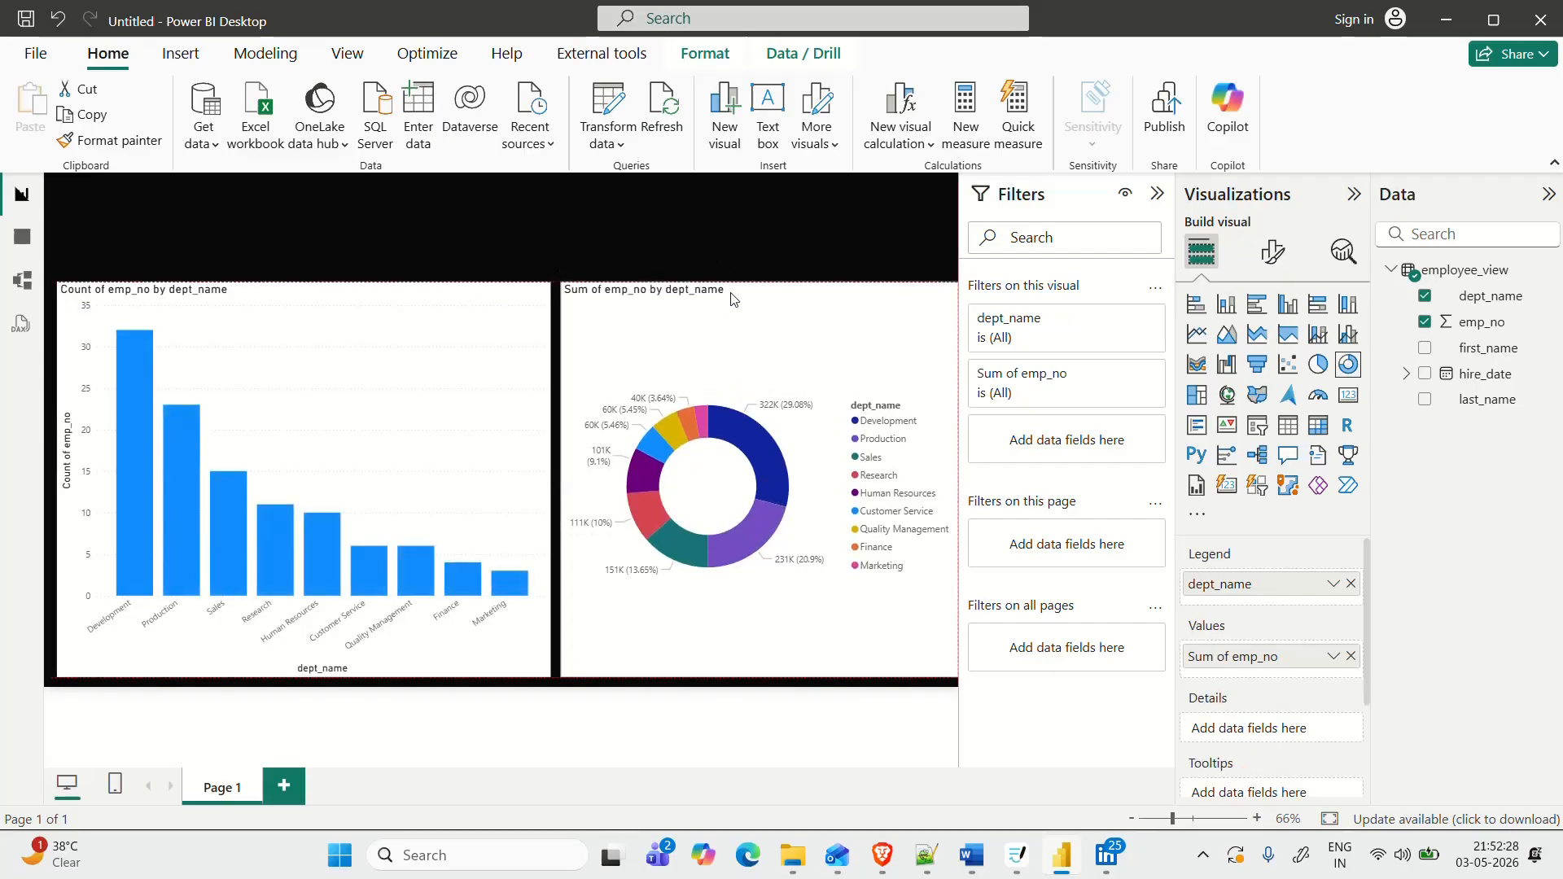
# Add a slicer, shrink it to fit the strip above the two charts, and assign first_name as its field
pyautogui.click(647, 219)
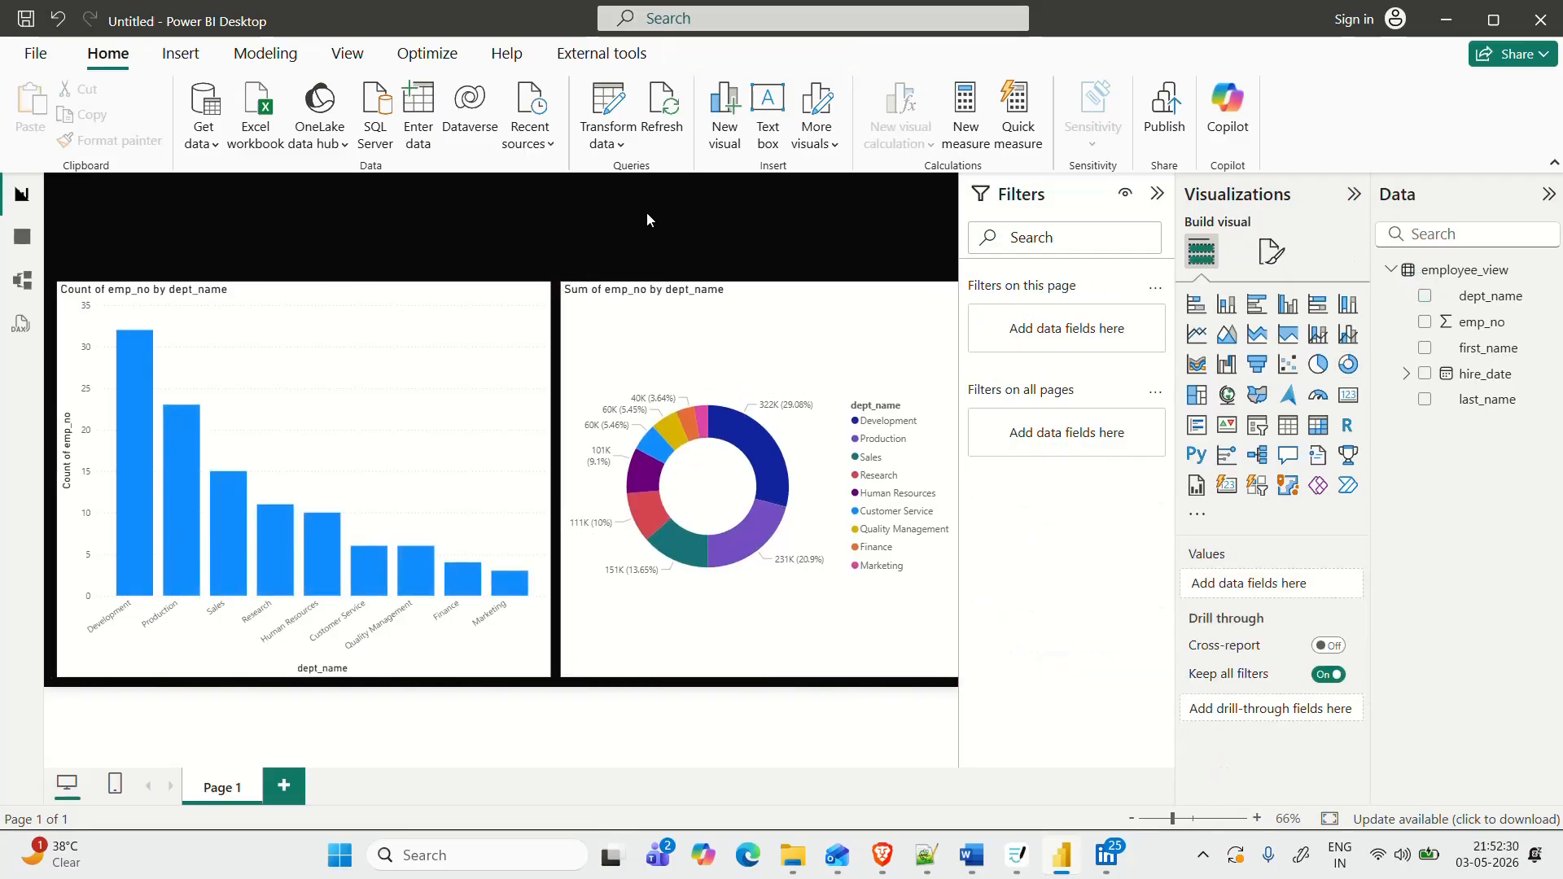
pyautogui.click(1256, 429)
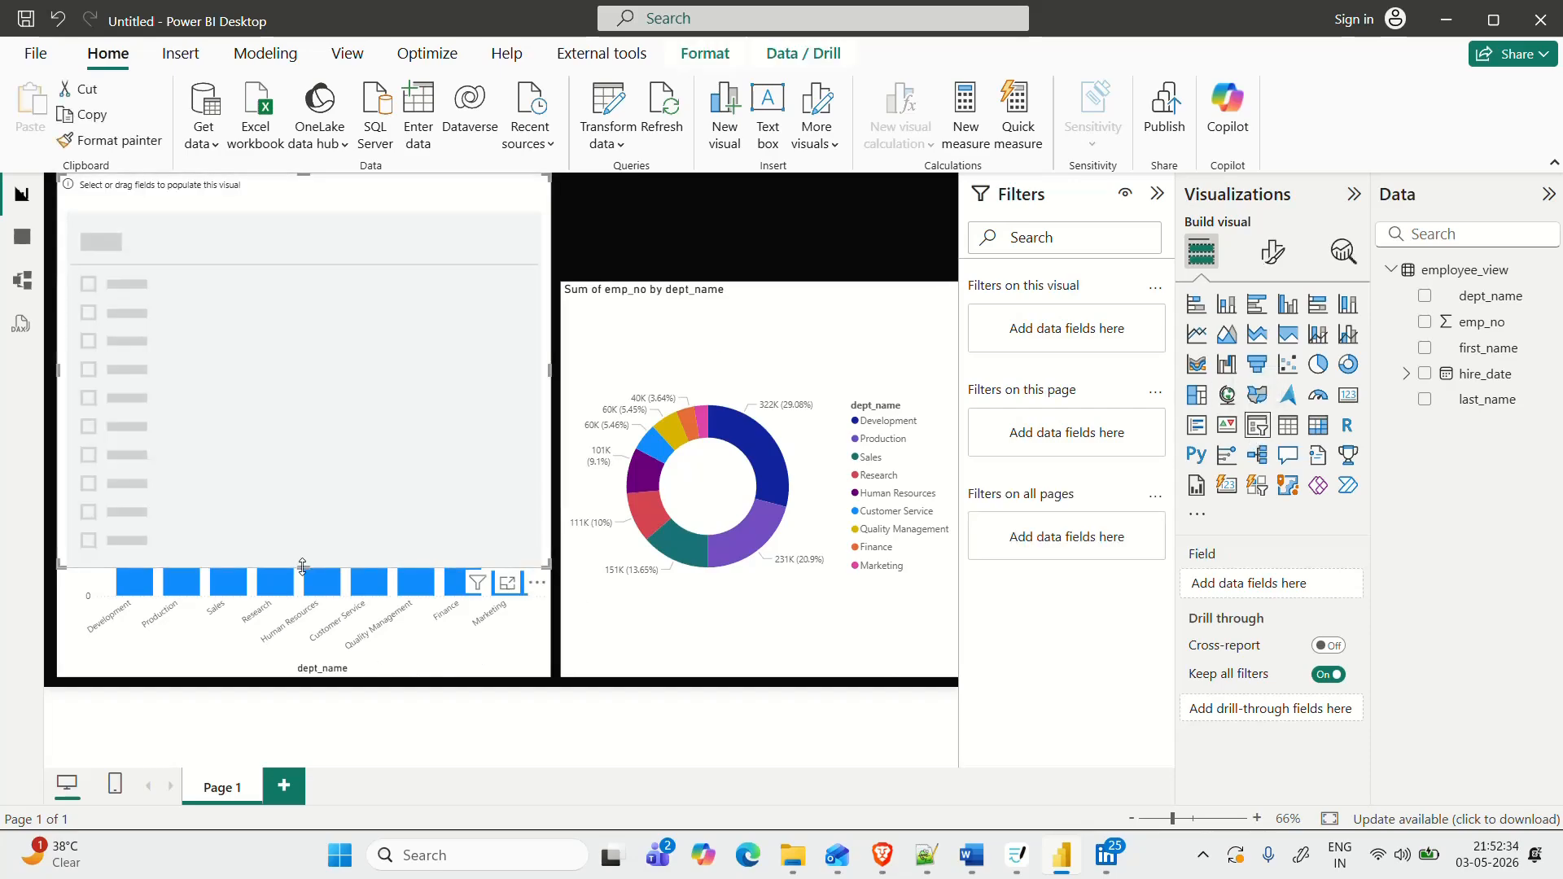
pyautogui.moveTo(349, 390); pyautogui.dragTo(481, 230)
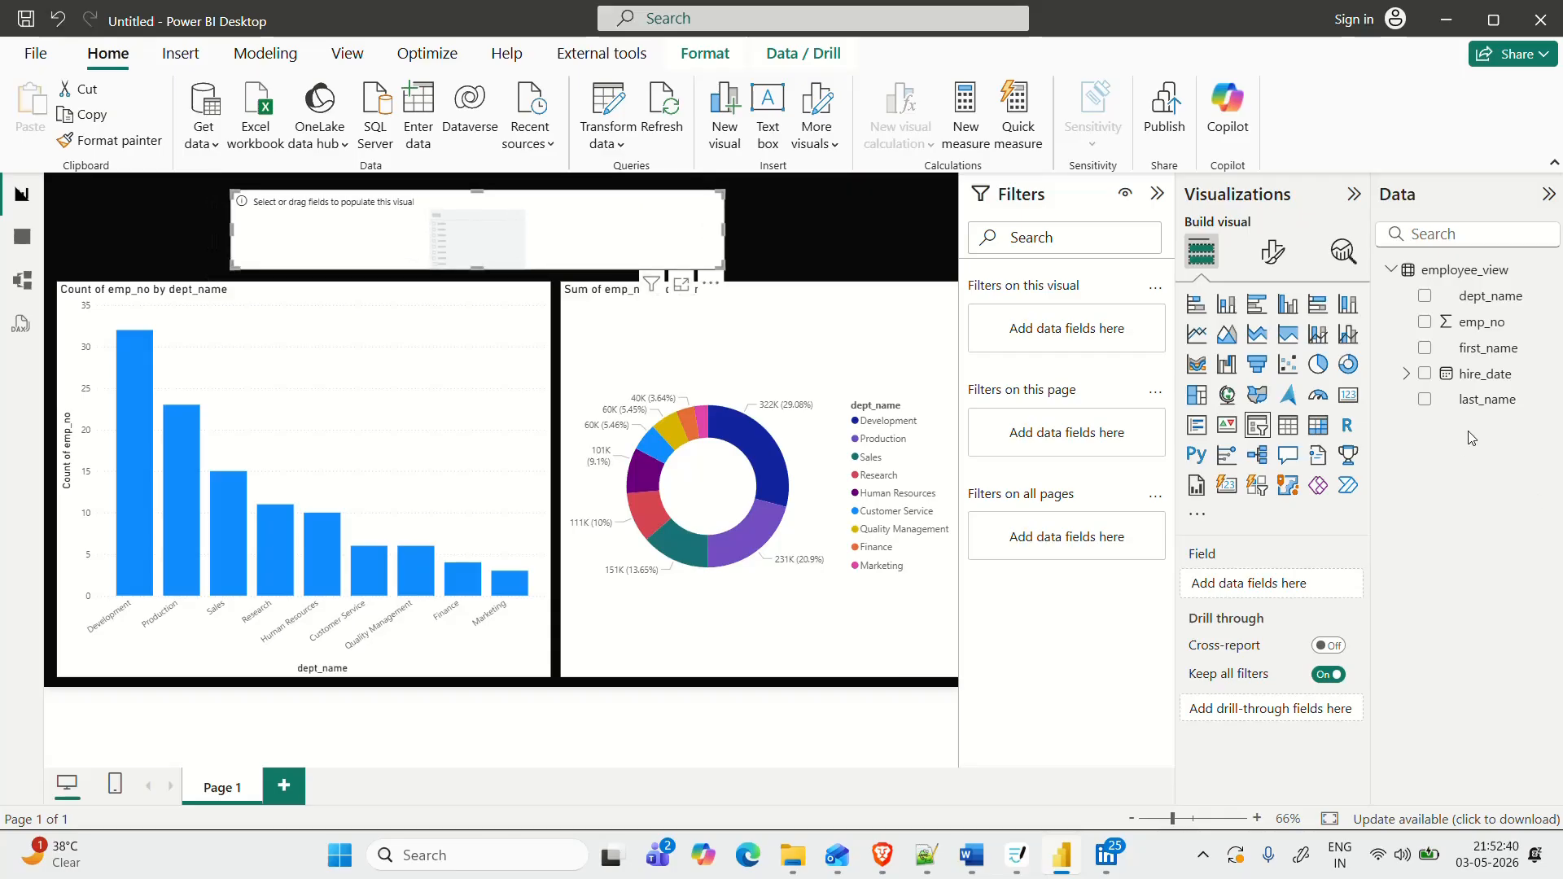
pyautogui.moveTo(1449, 350); pyautogui.dragTo(556, 251)
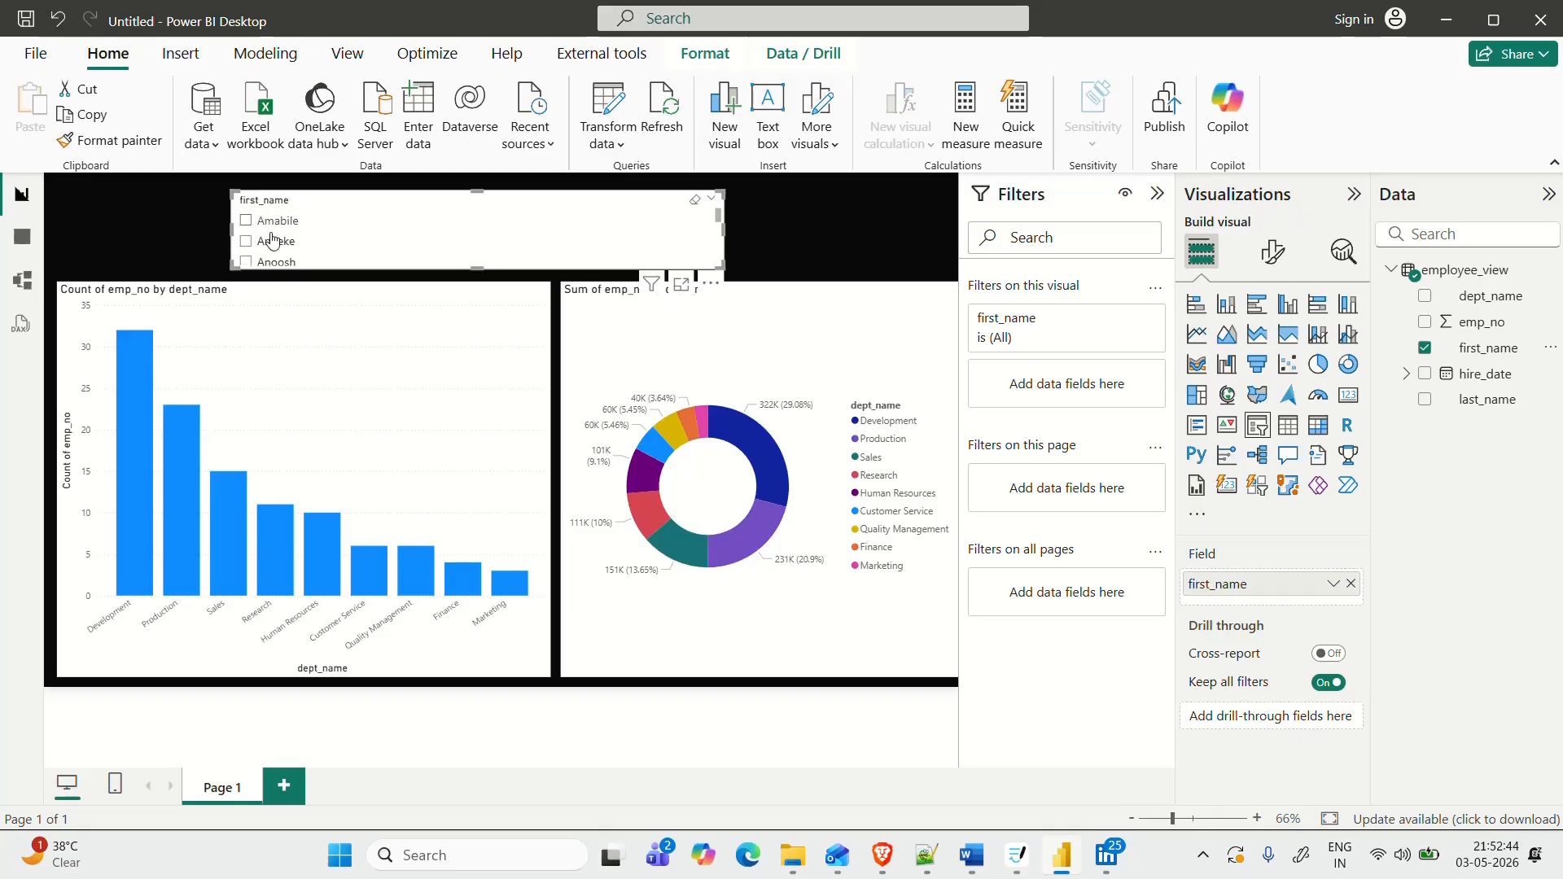
# Filter both charts by a single name in the first_name slicer, and clear that selection again
pyautogui.scroll(1, 263, 218)
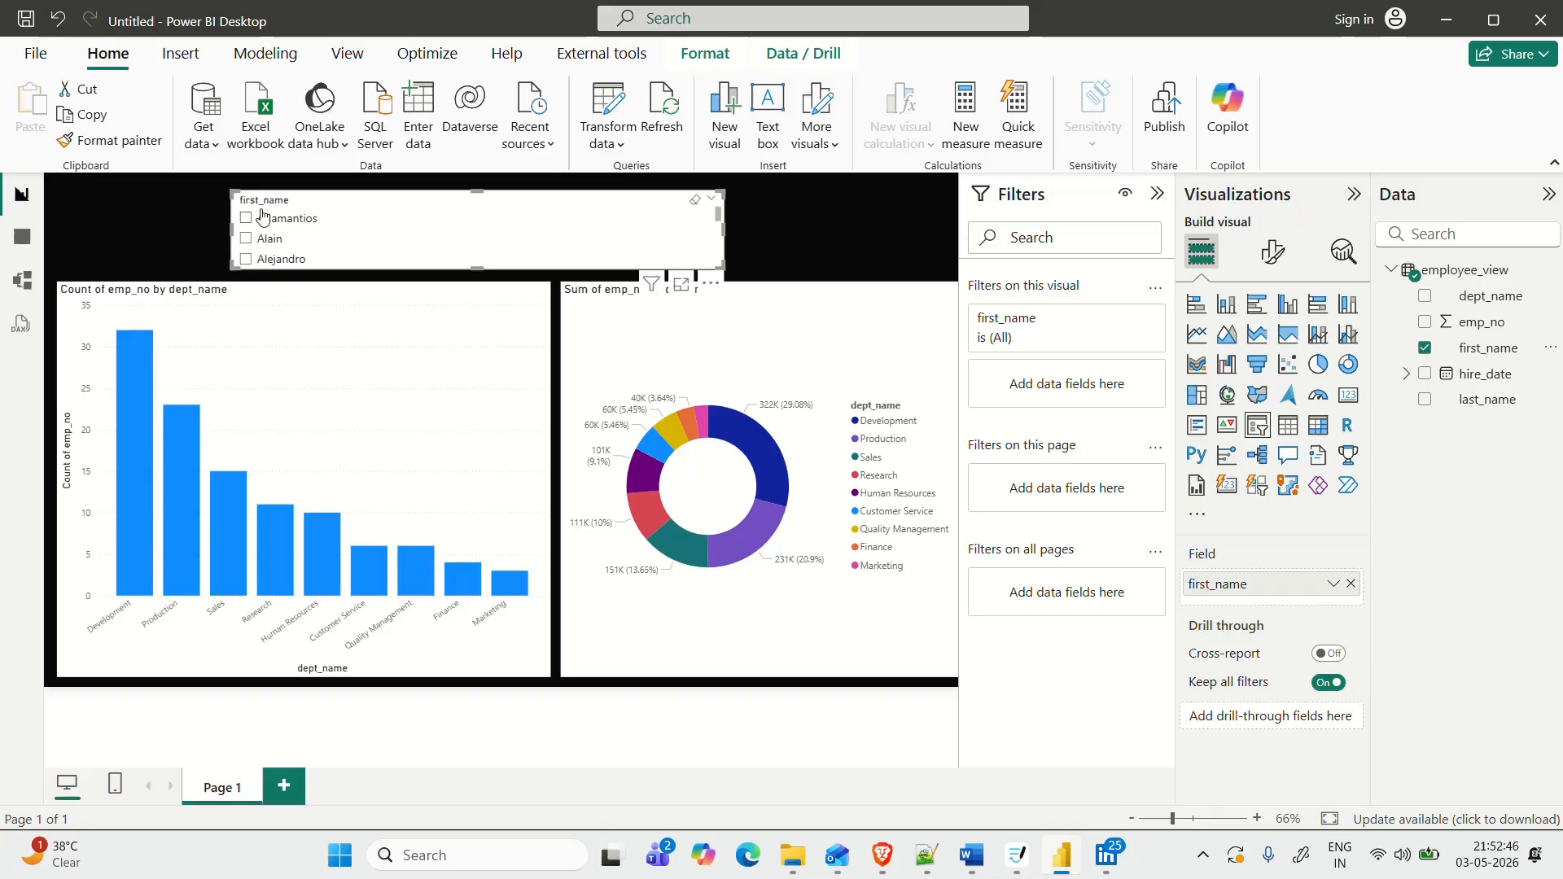
pyautogui.click(246, 239)
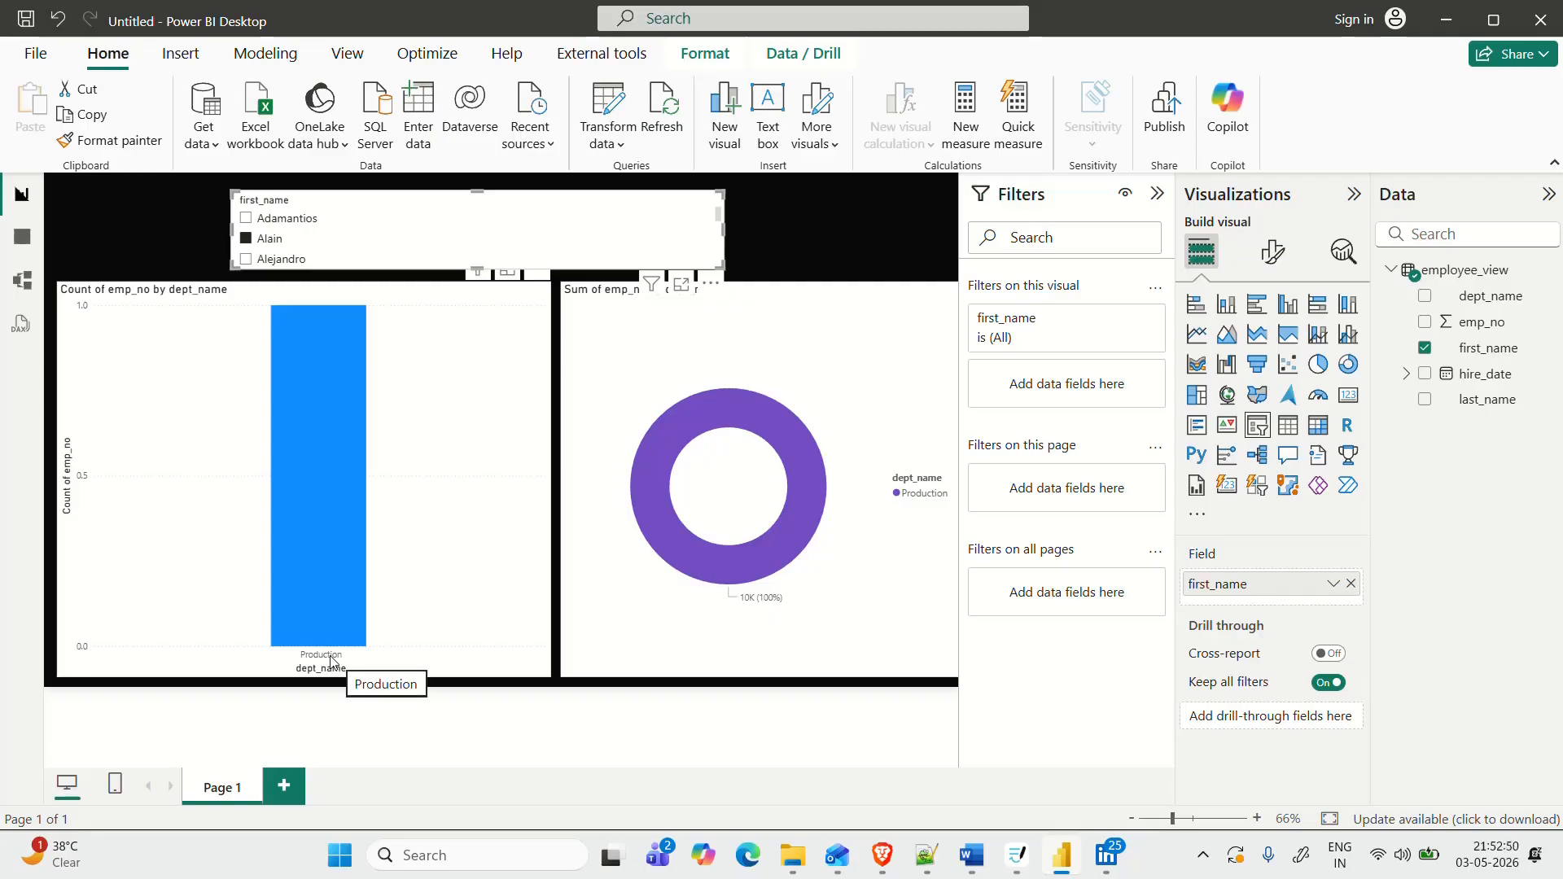
pyautogui.click(246, 238)
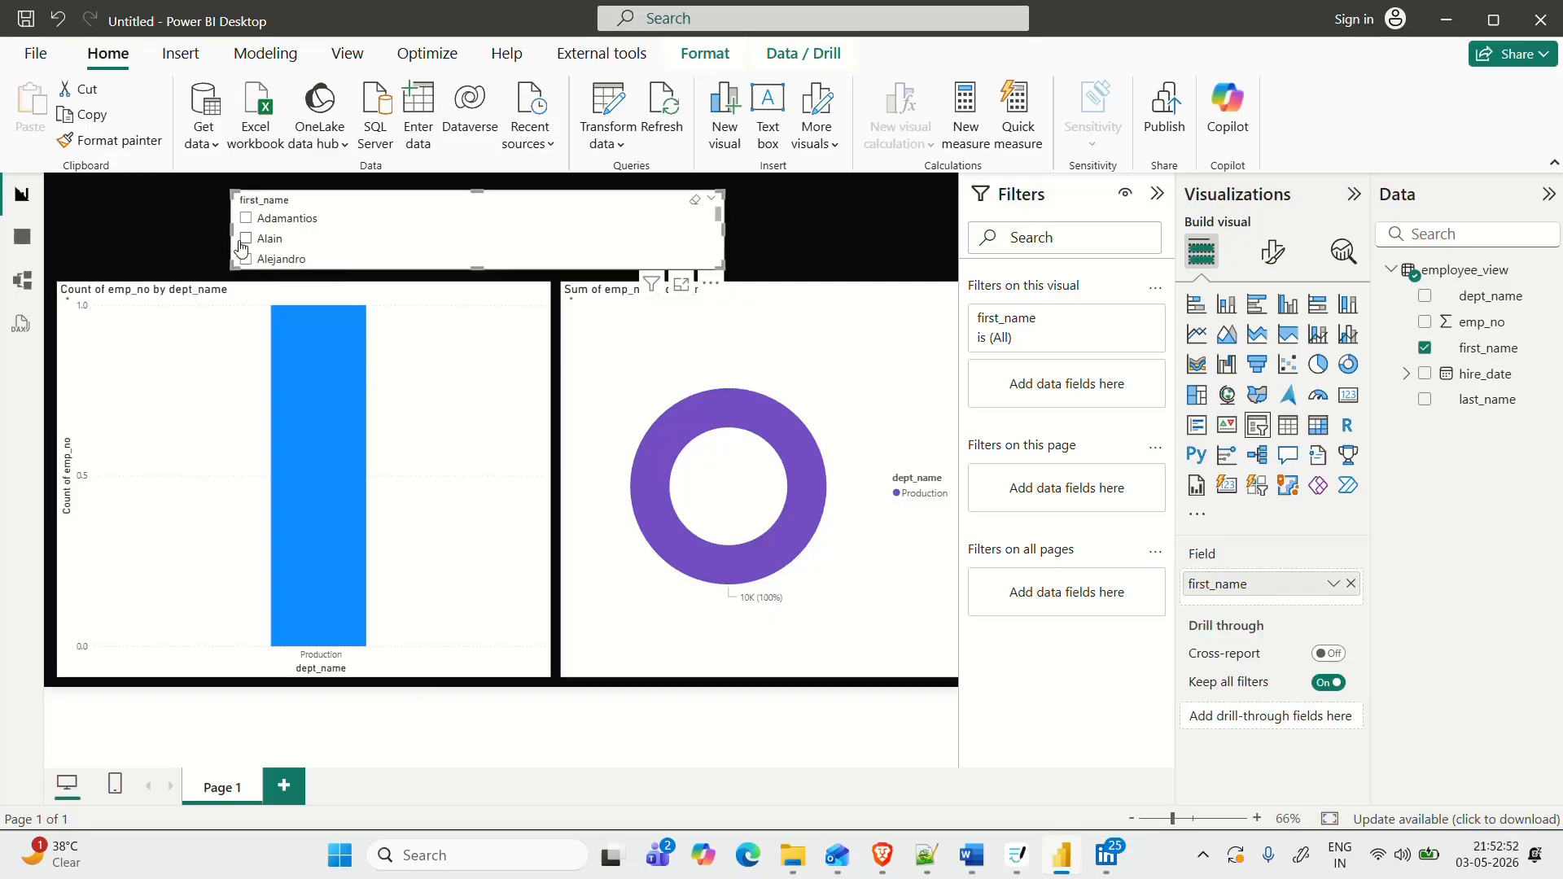
# Review the slicer's style choices, keeping Vertical list, and expand its selection settings
pyautogui.click(1272, 253)
pyautogui.click(1192, 402)
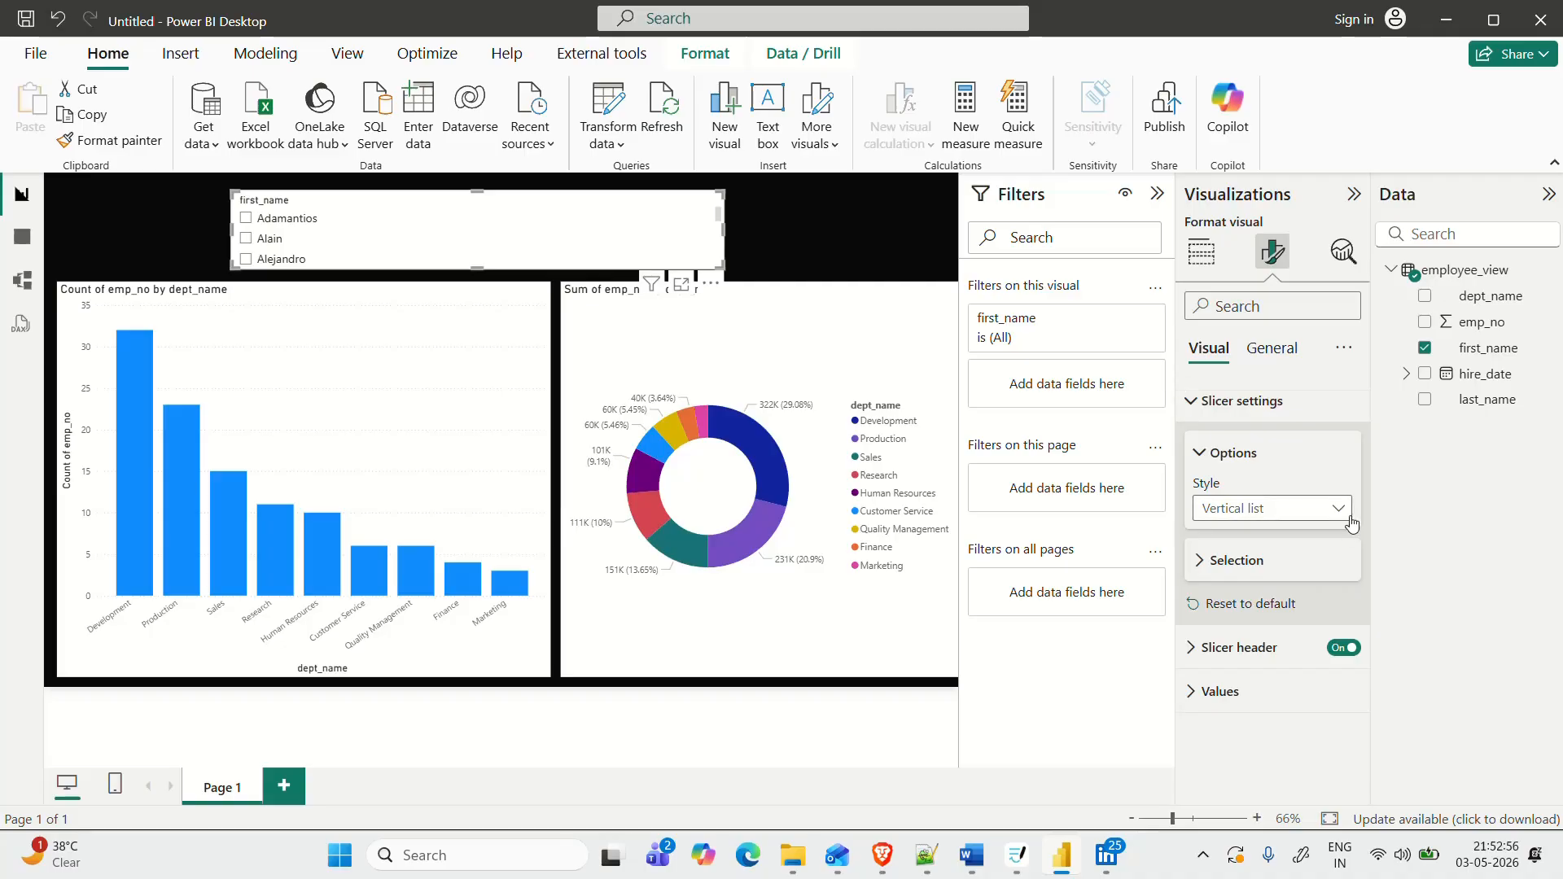
pyautogui.click(1258, 508)
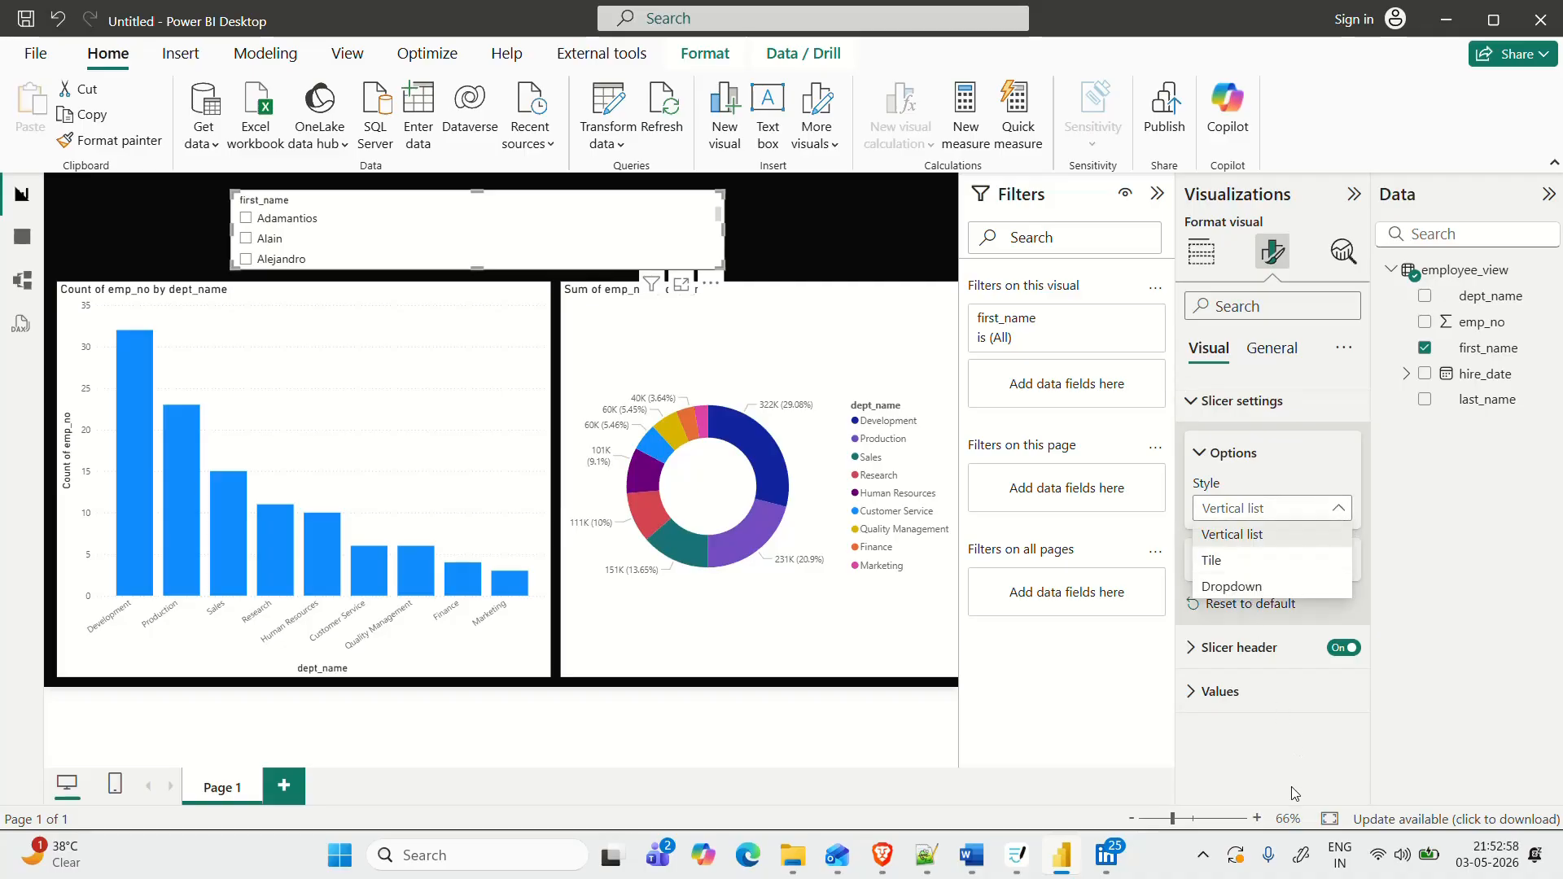
pyautogui.click(1291, 534)
pyautogui.click(1225, 562)
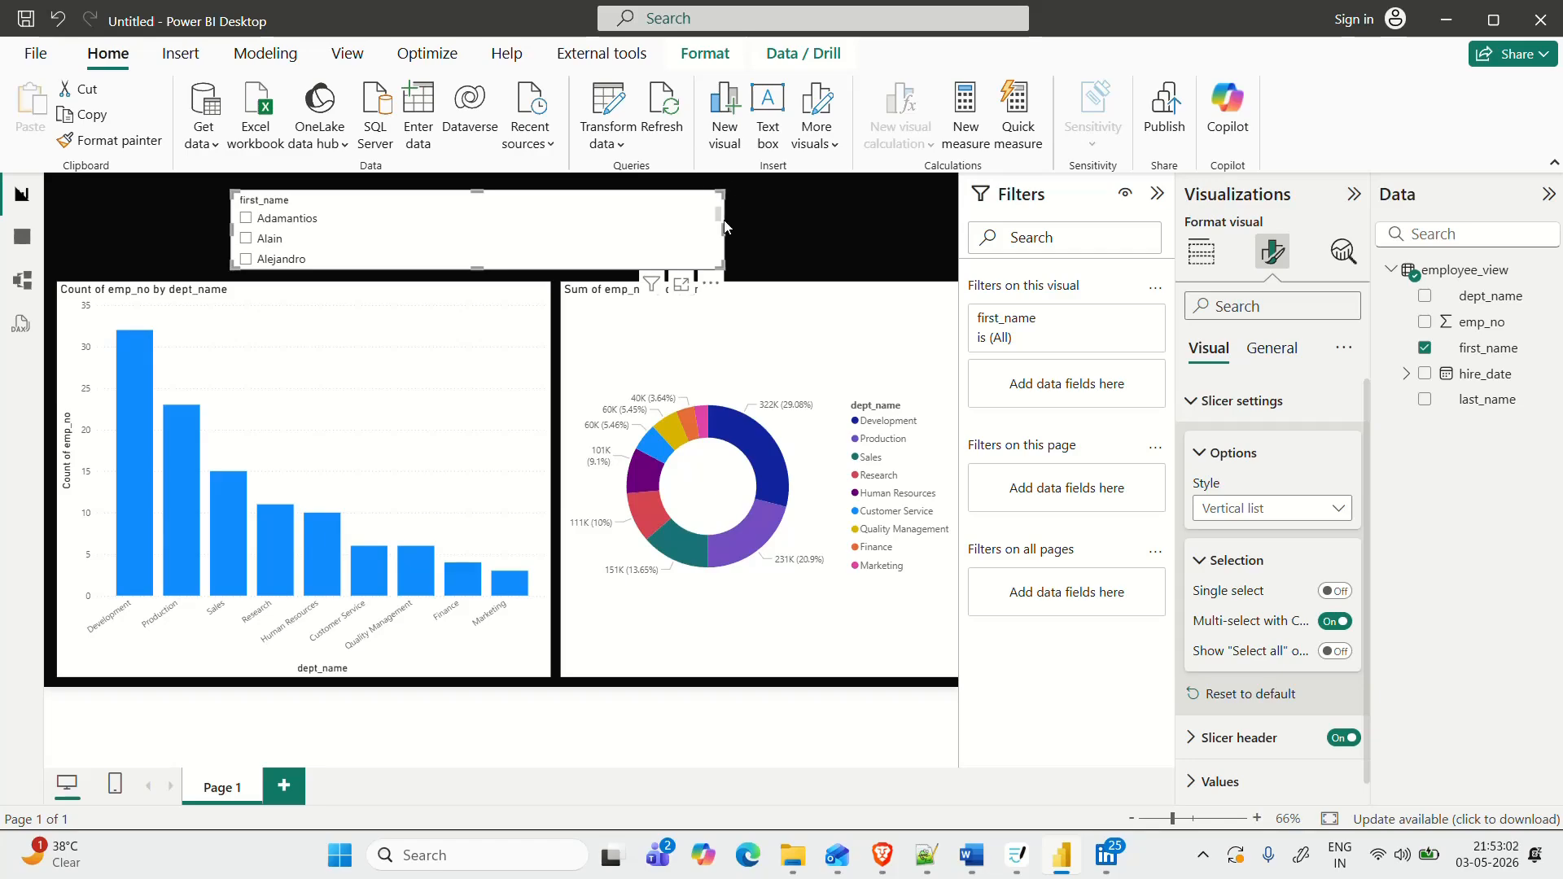
# Turn on the search box in the first_name slicer and browse through its list of values
pyautogui.click(711, 283)
pyautogui.click(796, 314)
pyautogui.click(385, 217)
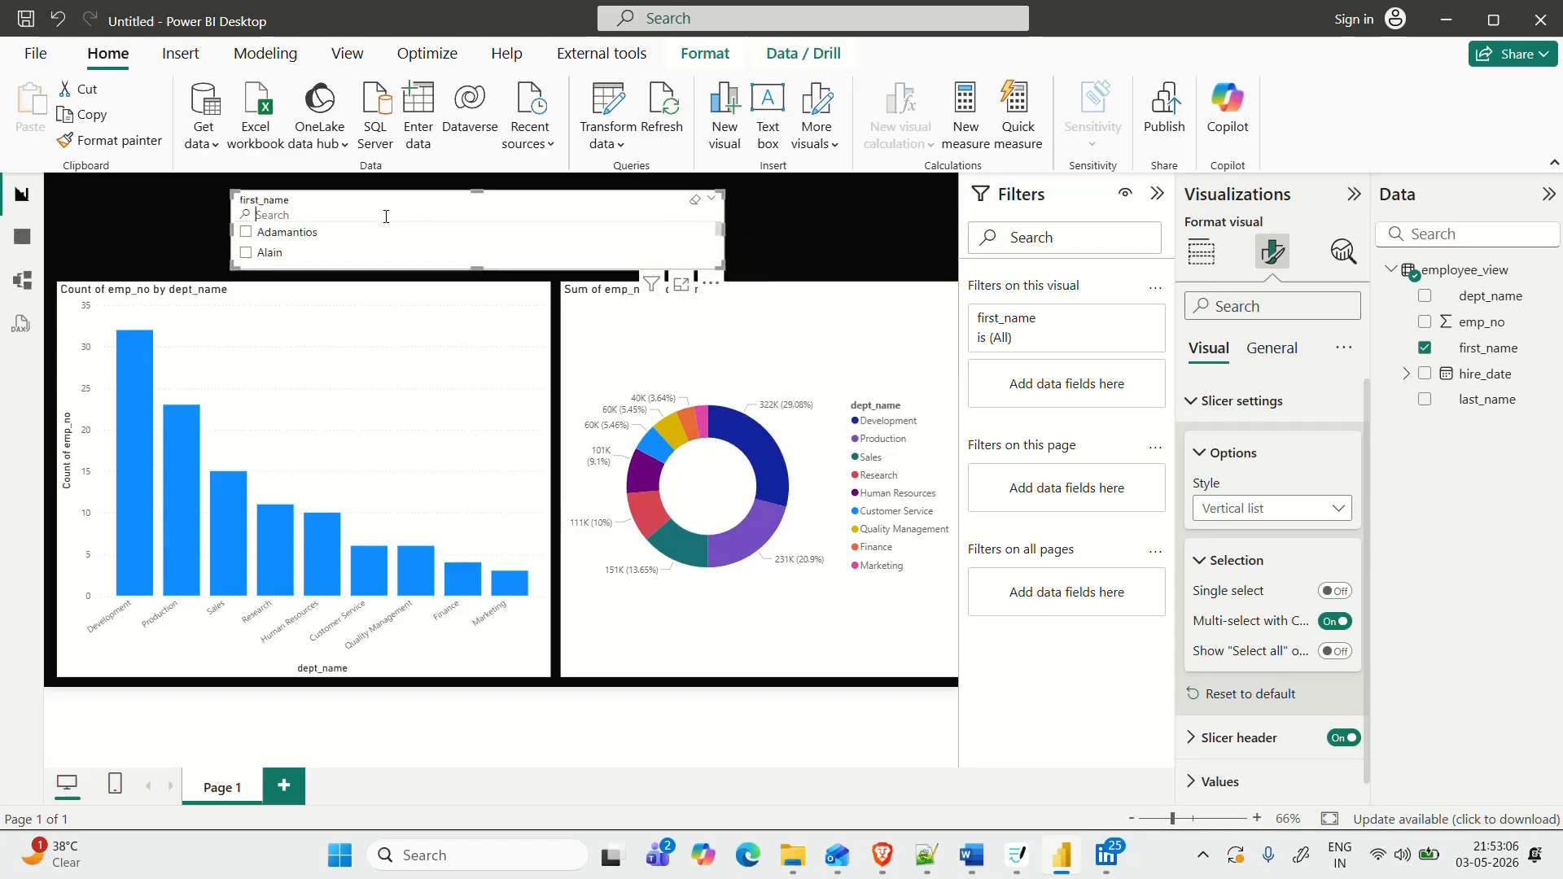
pyautogui.scroll(-5, 430, 243)
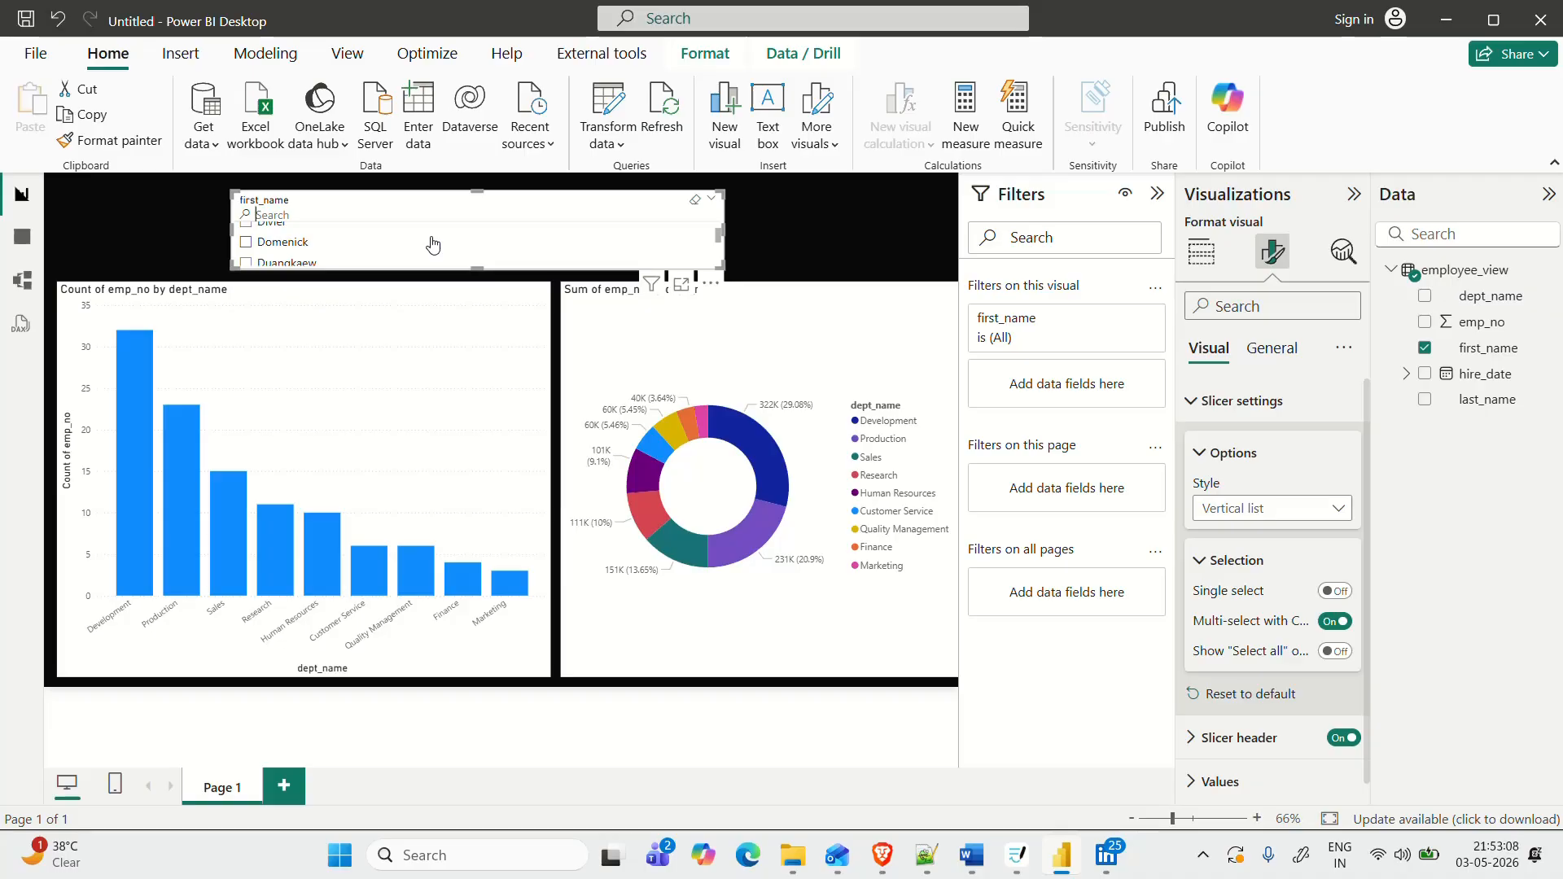
pyautogui.scroll(5, 431, 244)
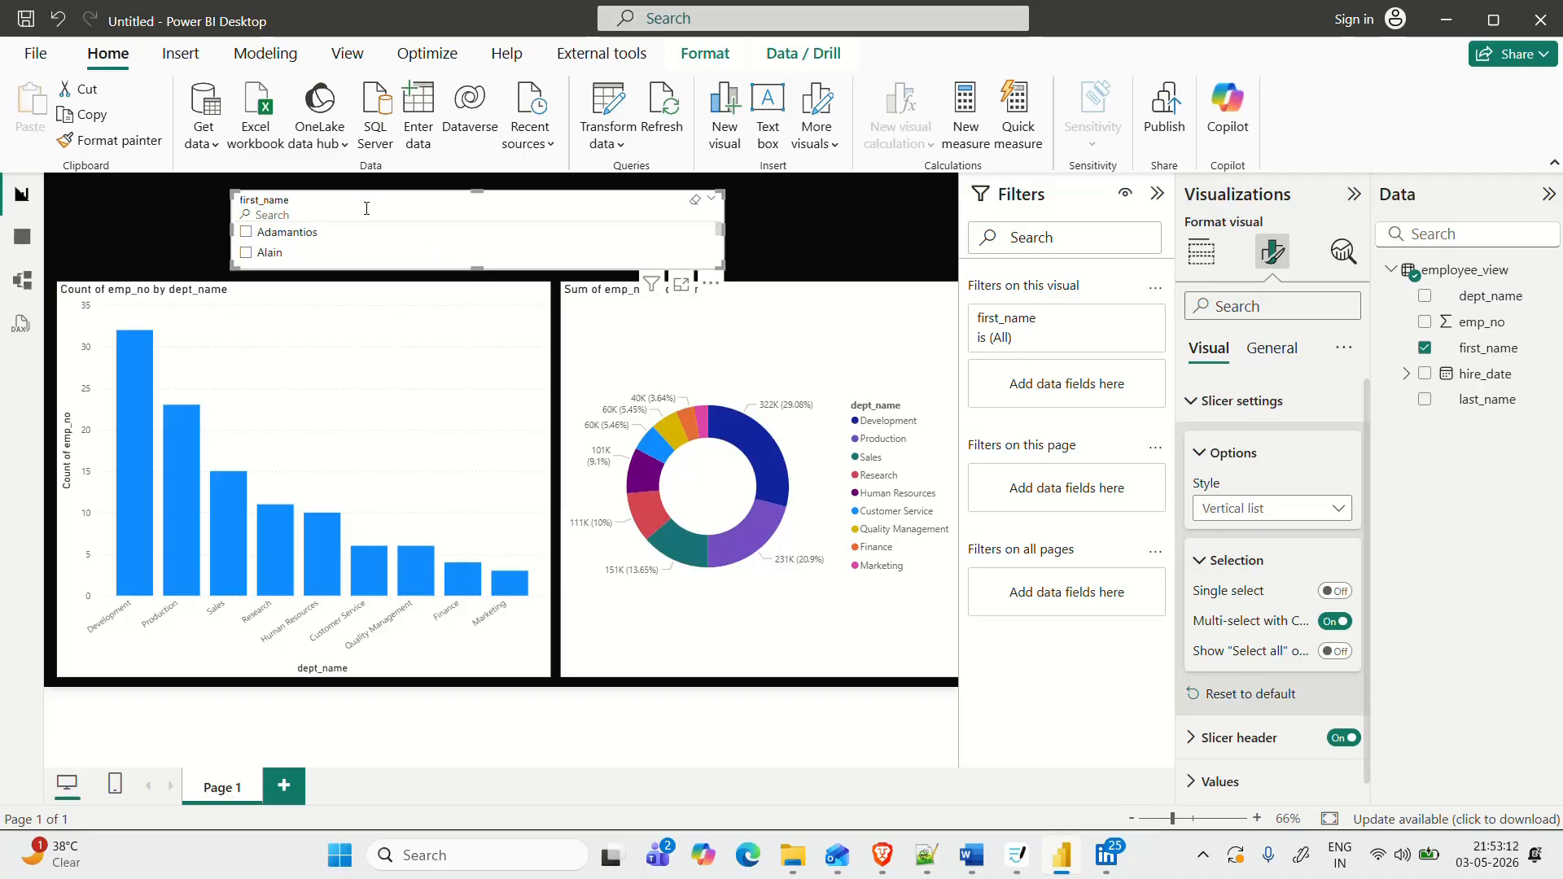
# Search the slicer for "dom", filter the charts by the matching name, and clear the selection and search text
pyautogui.write('dom')
pyautogui.click(251, 233)
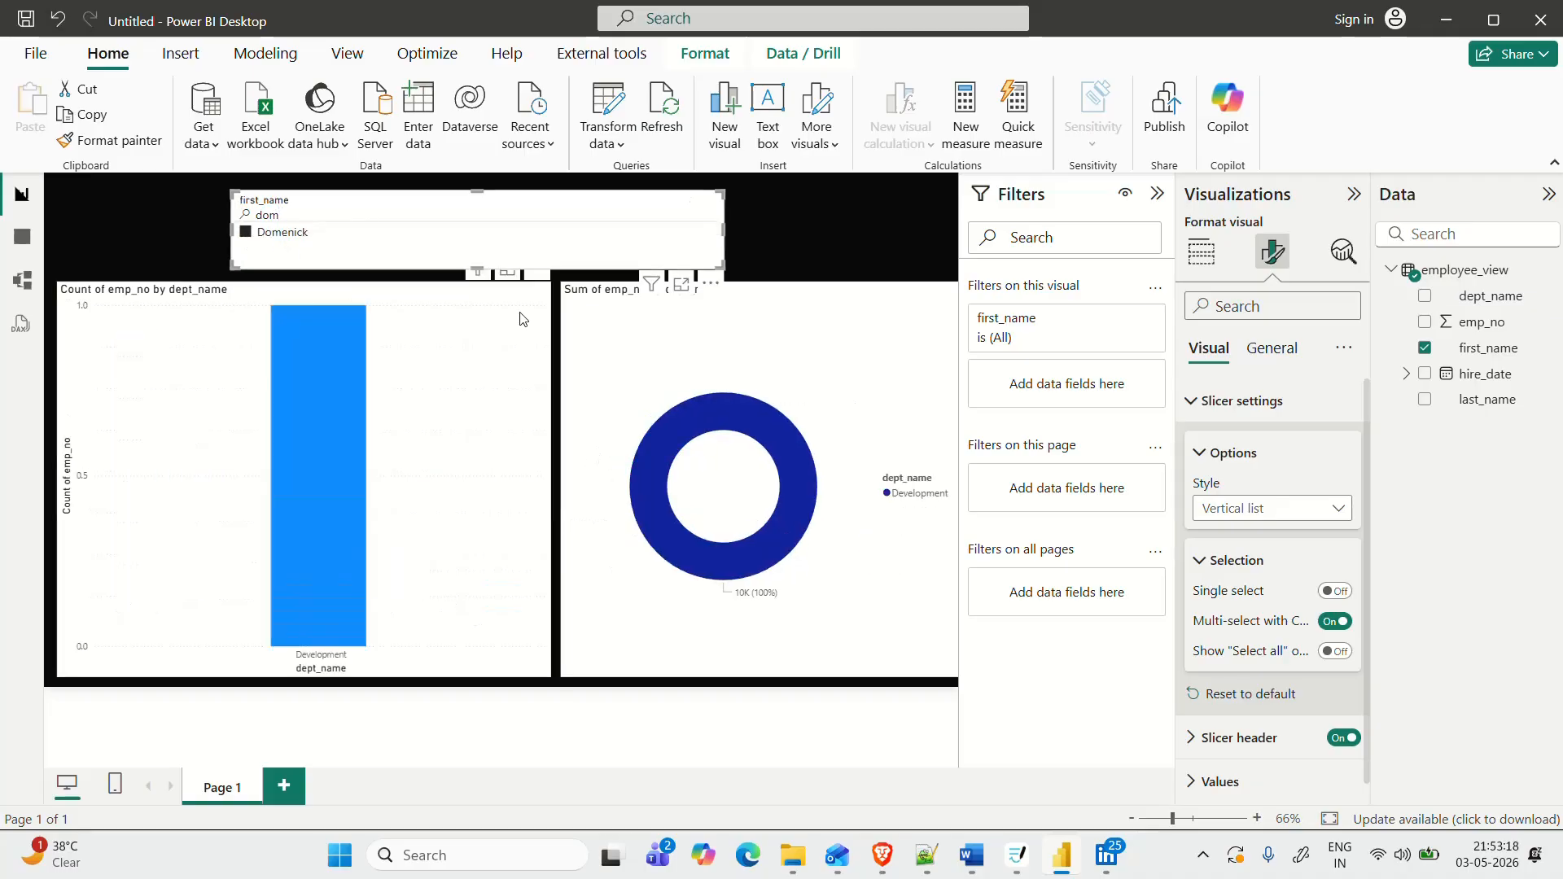
pyautogui.click(247, 233)
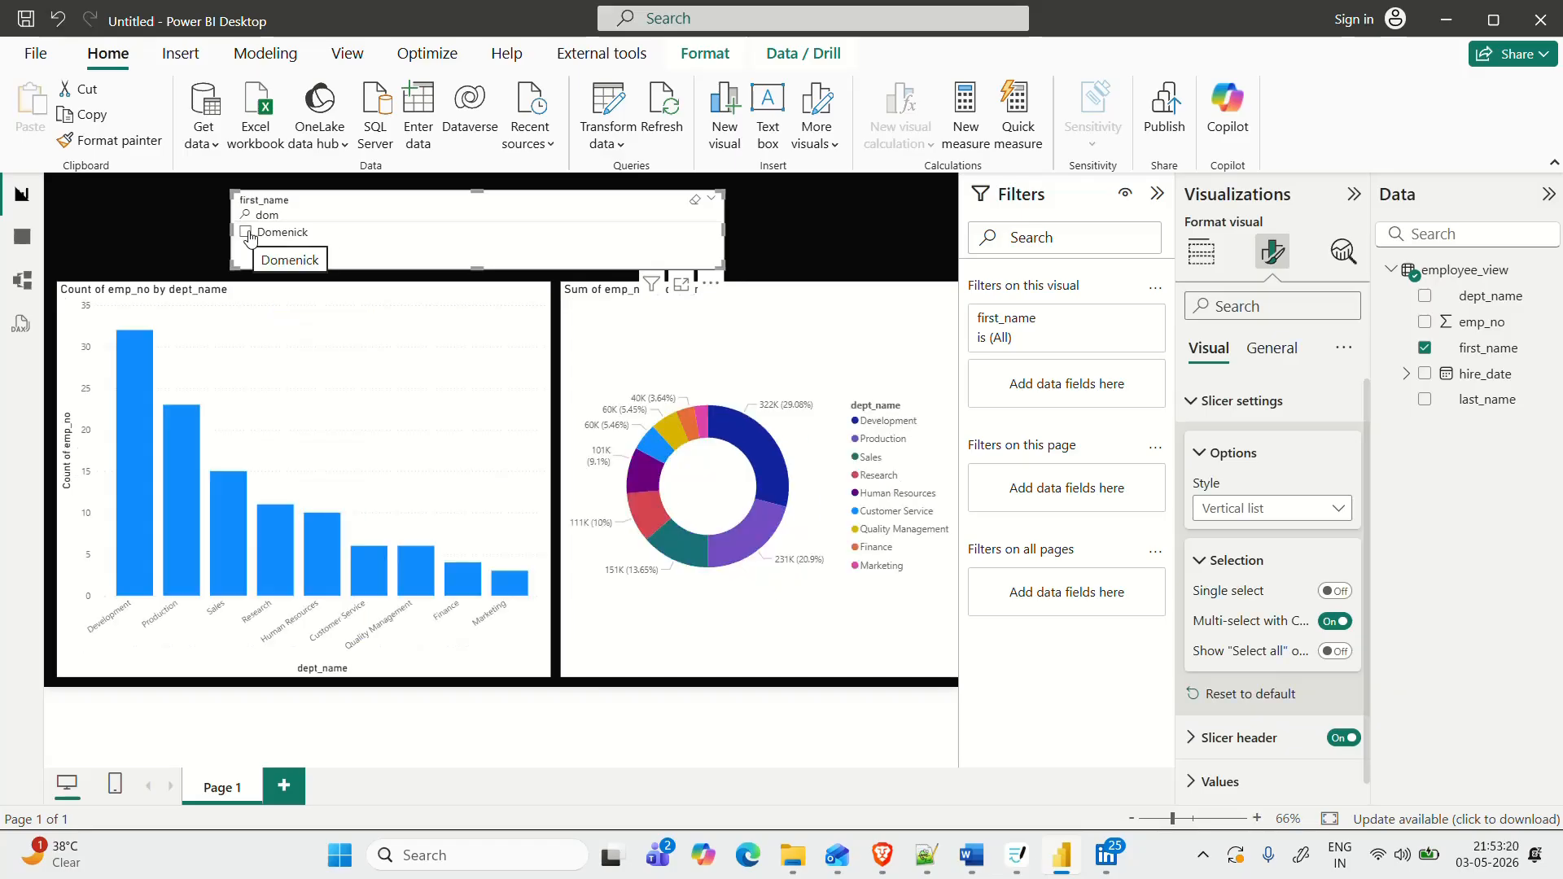
pyautogui.click(695, 199)
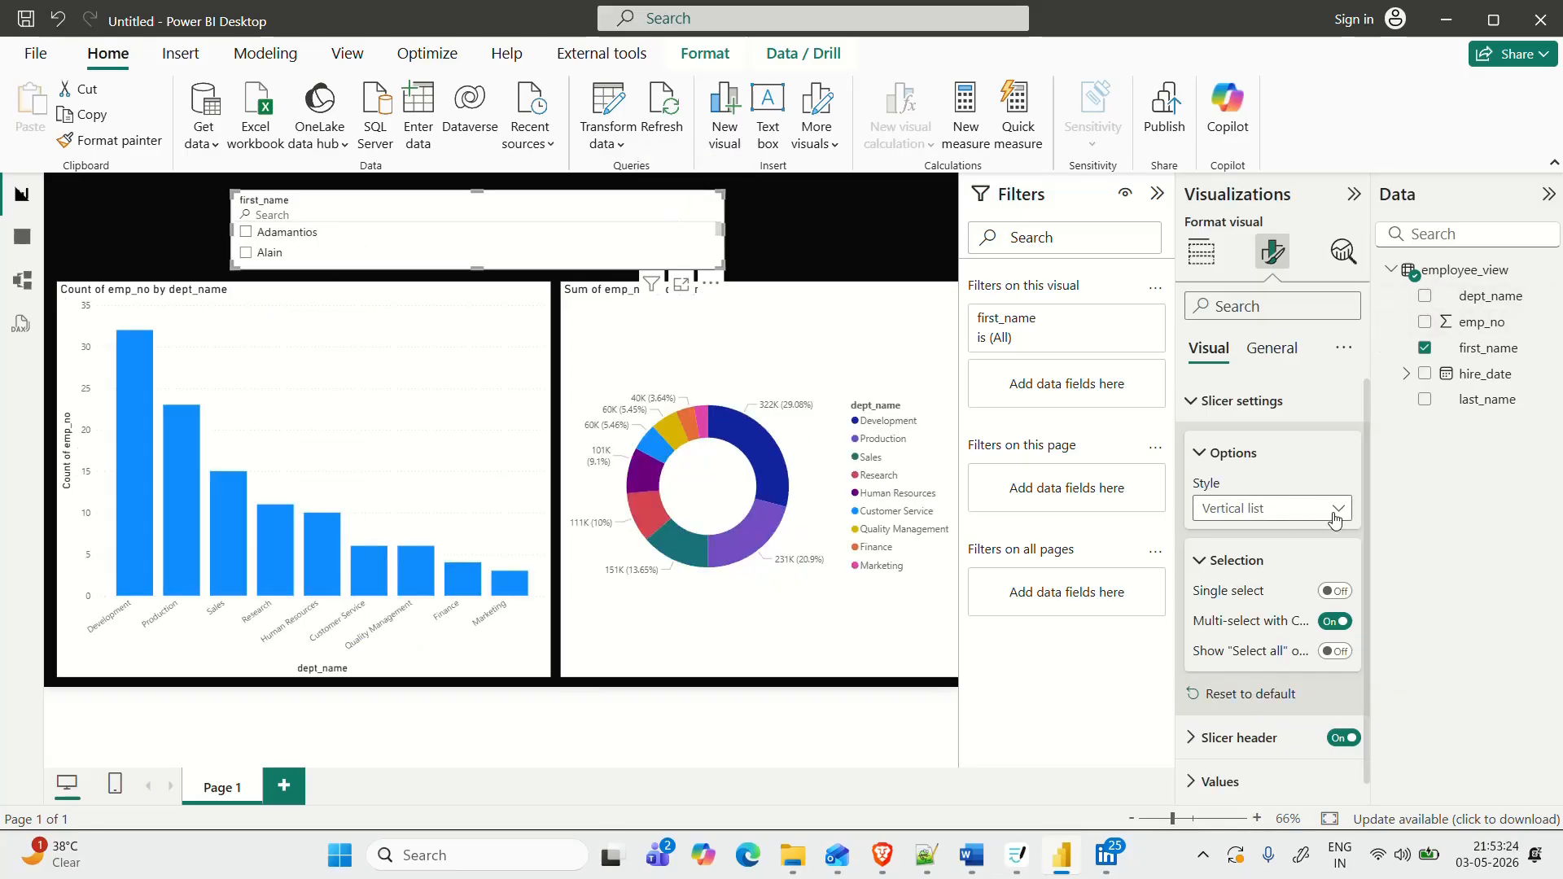
pyautogui.click(709, 286)
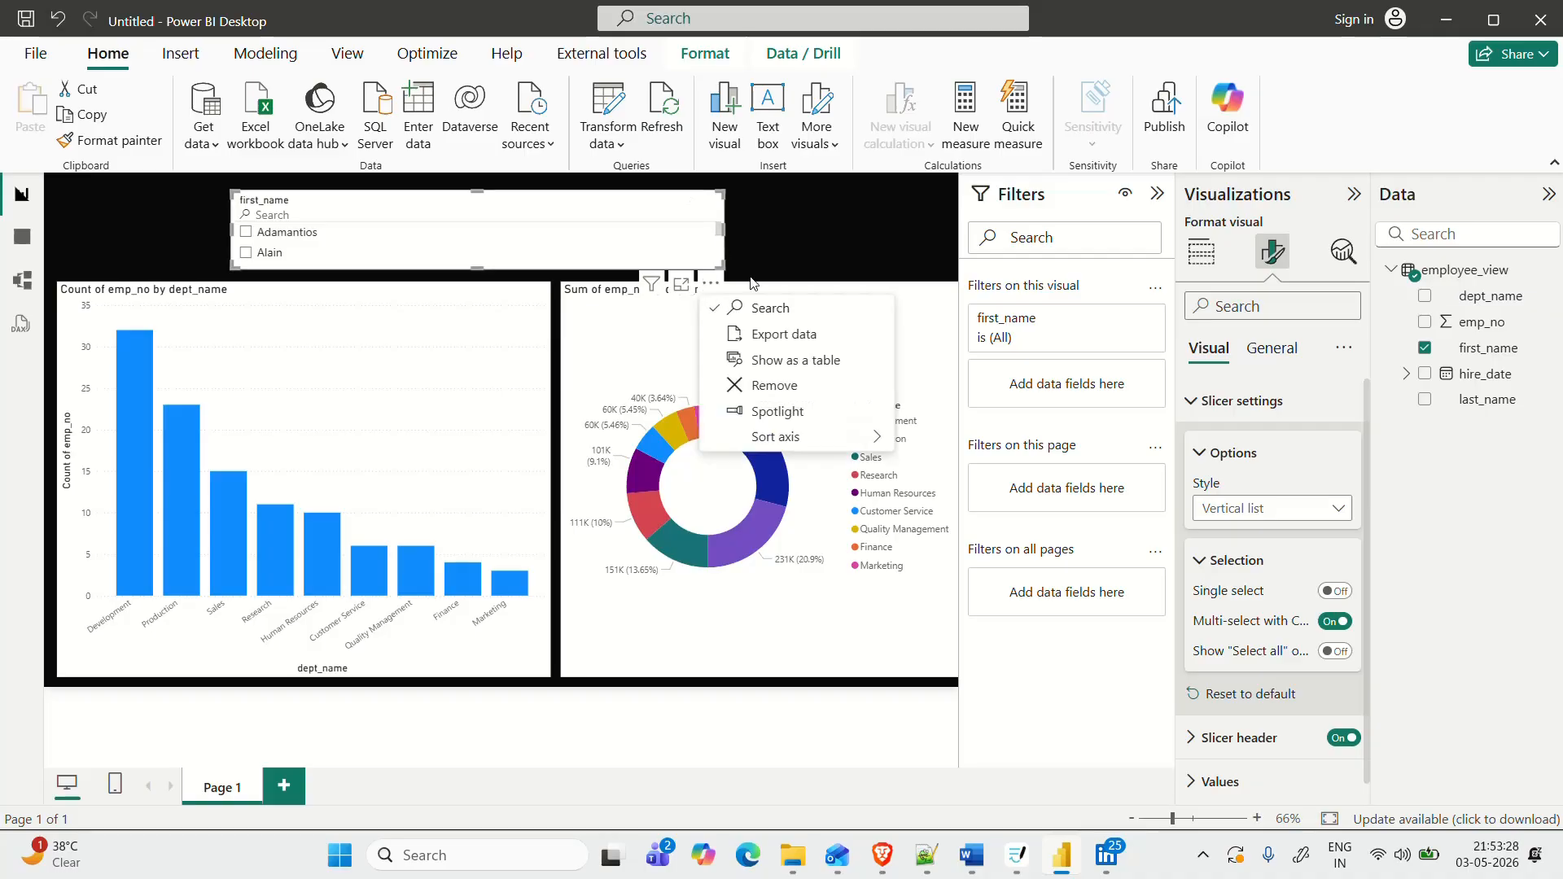
pyautogui.click(832, 242)
pyautogui.click(807, 252)
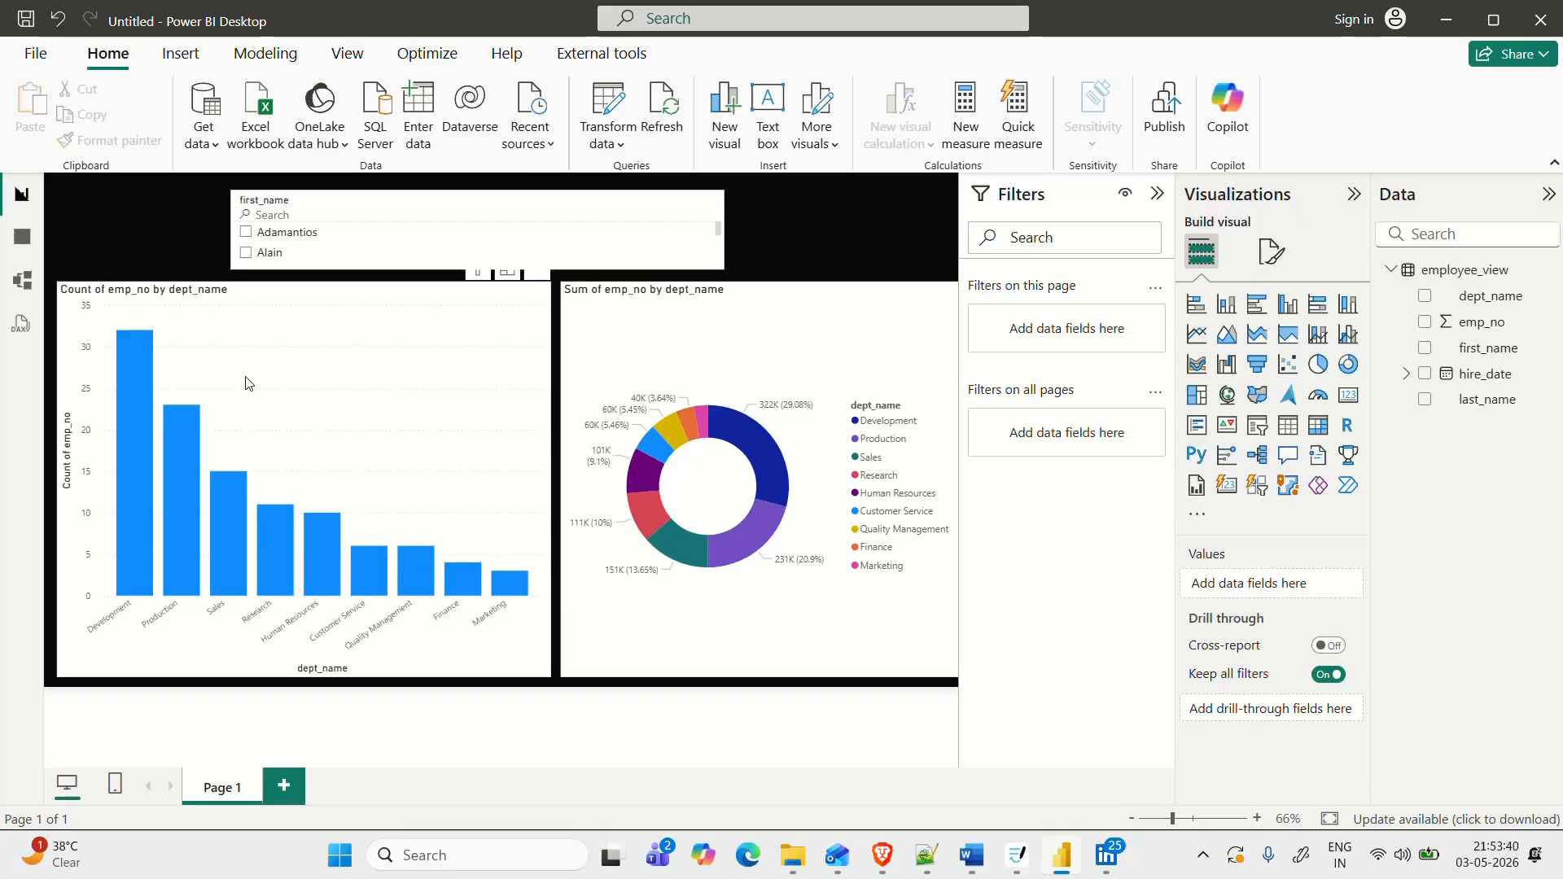
# Create a new blank report in a separate window
pyautogui.click(36, 53)
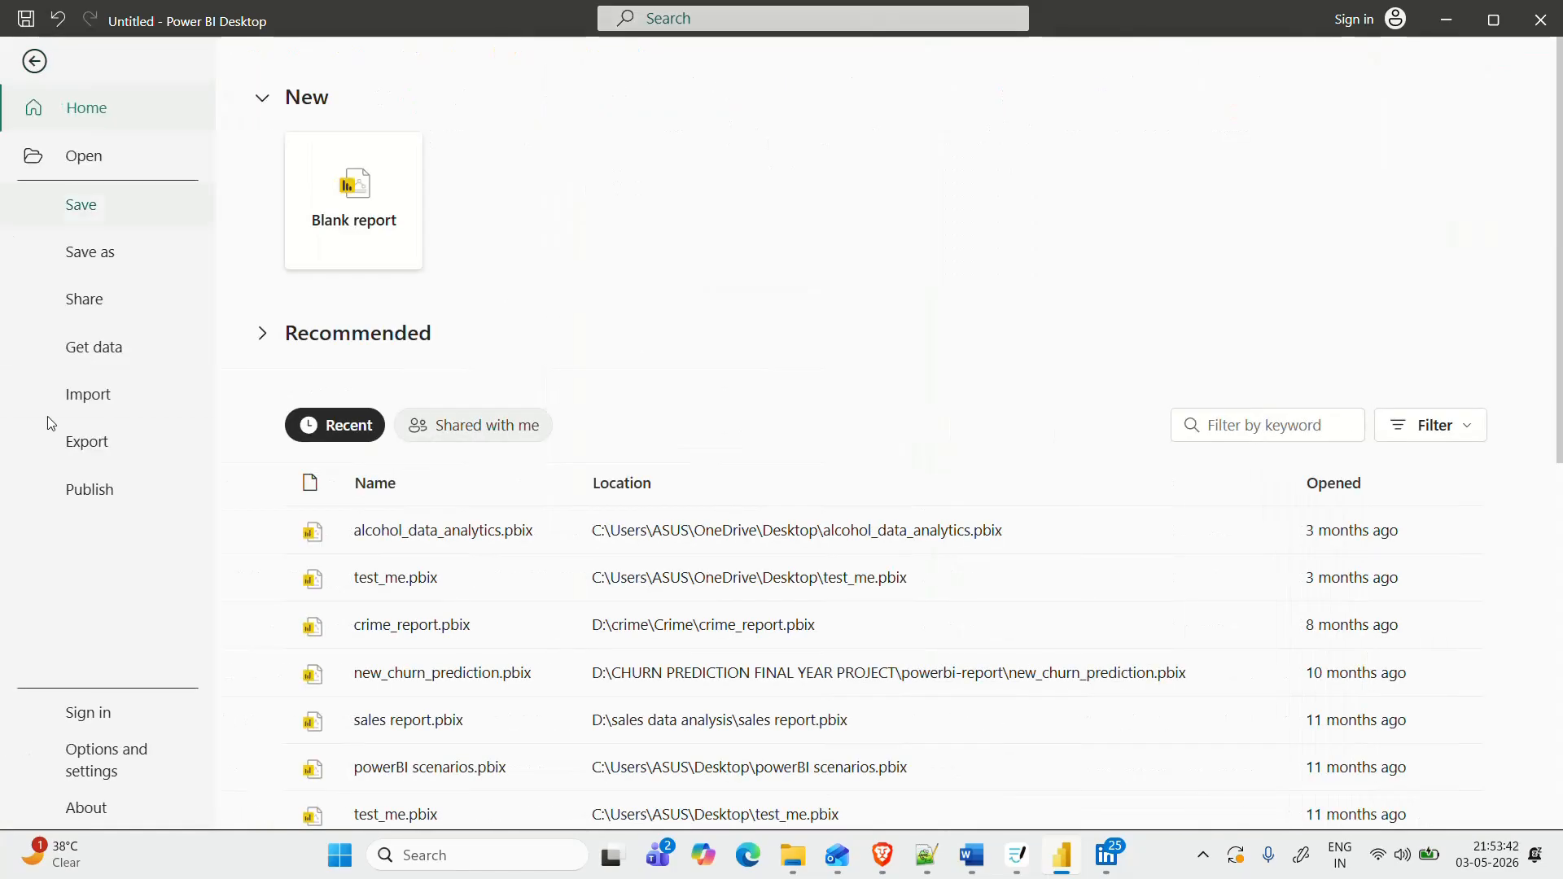
pyautogui.press('Escape')
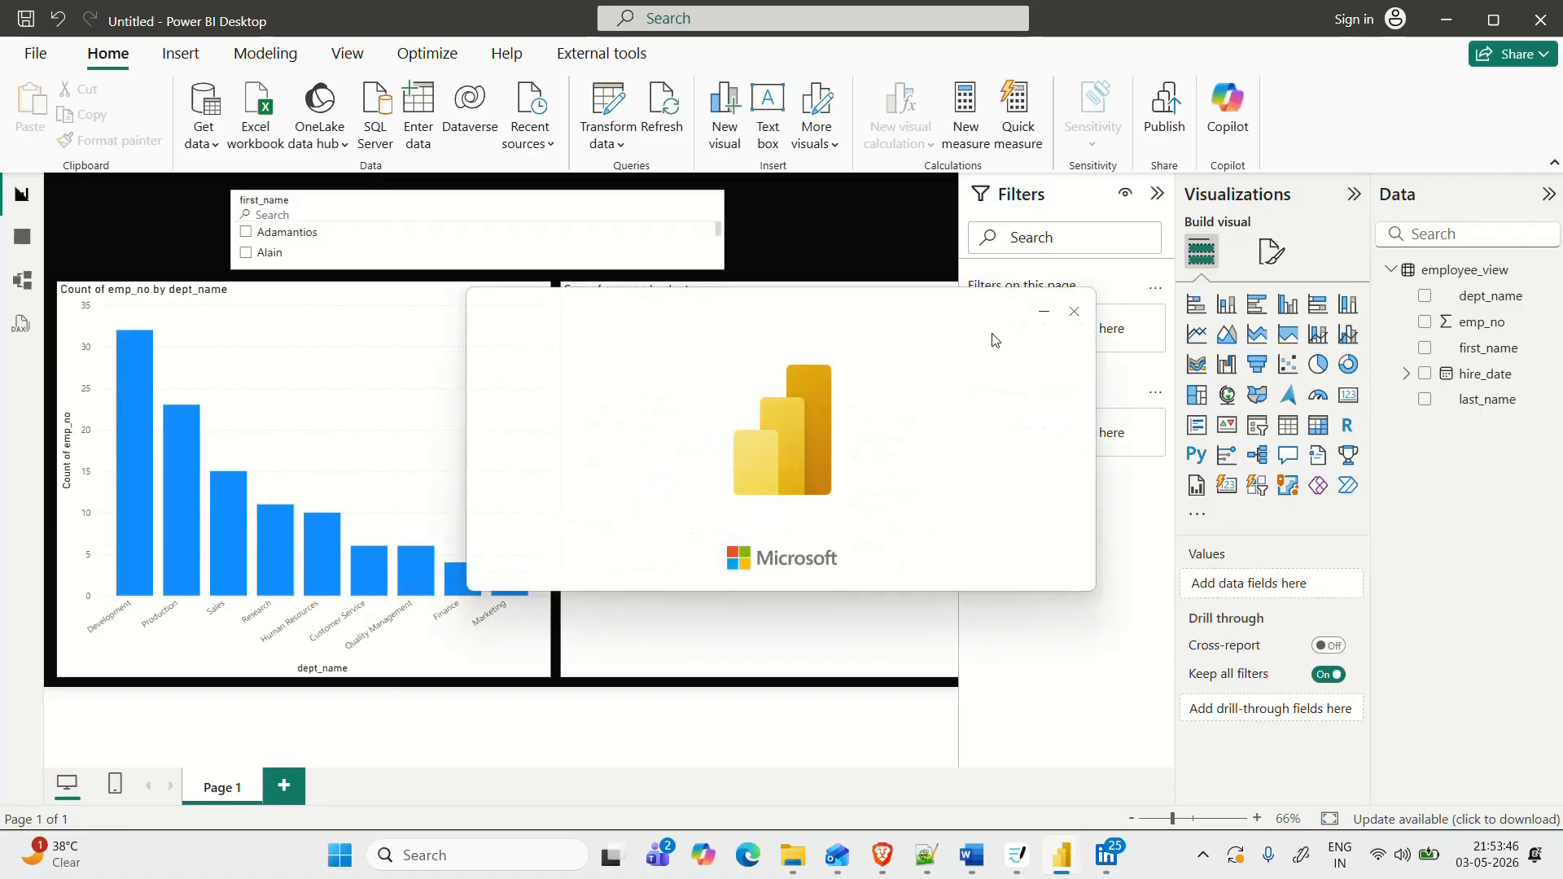
# Switch to Databricks in the Brave browser and check which compute my-first-notebook uses, returning to the SQL warehouse connection details
pyautogui.moveTo(873, 862)
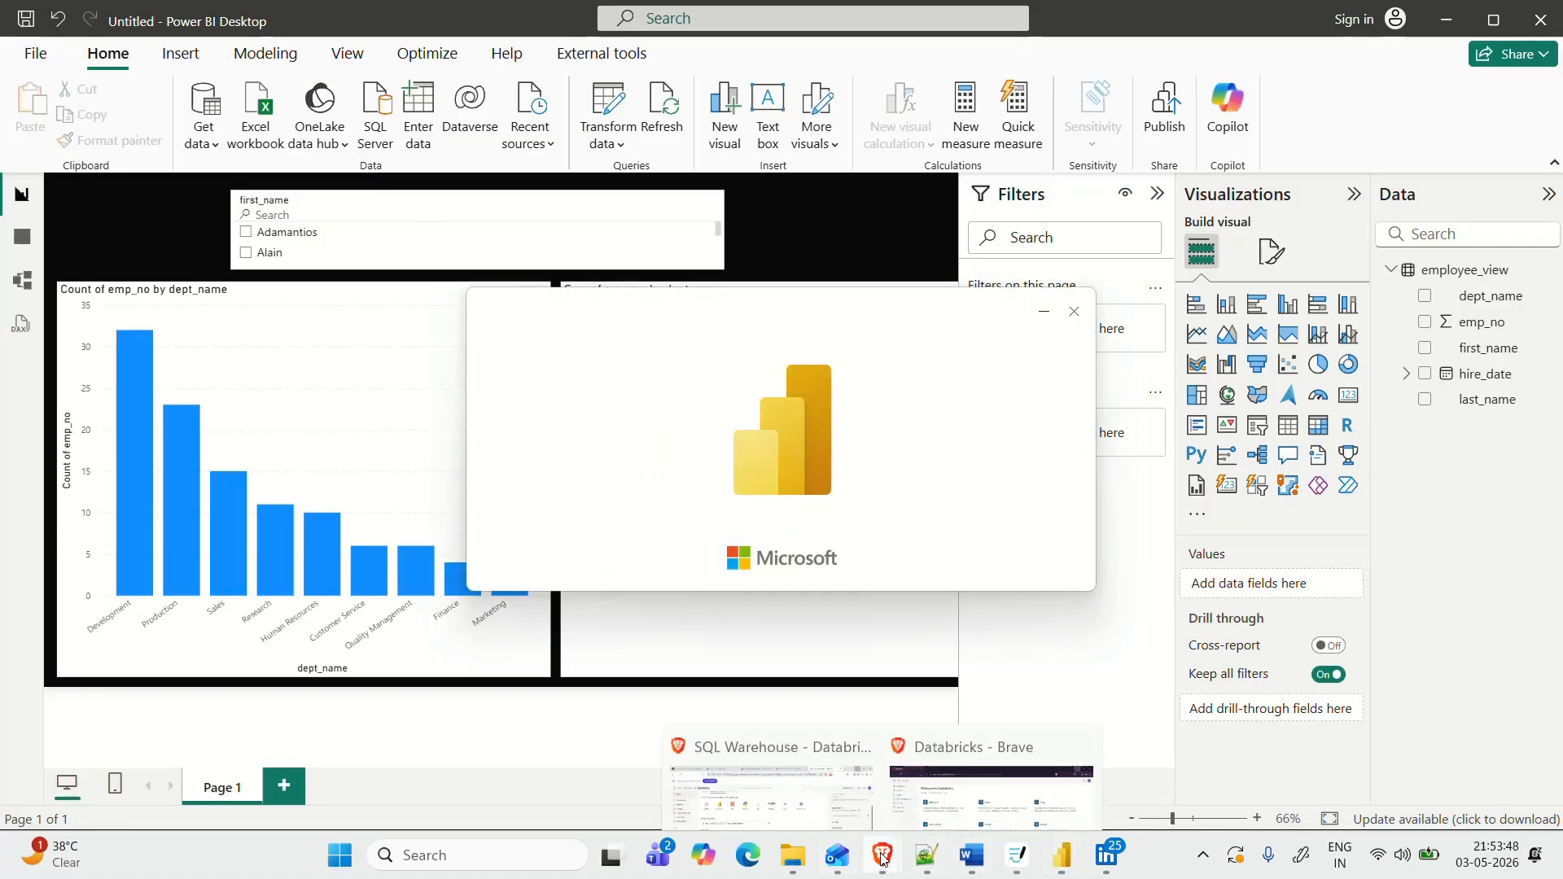
pyautogui.click(804, 735)
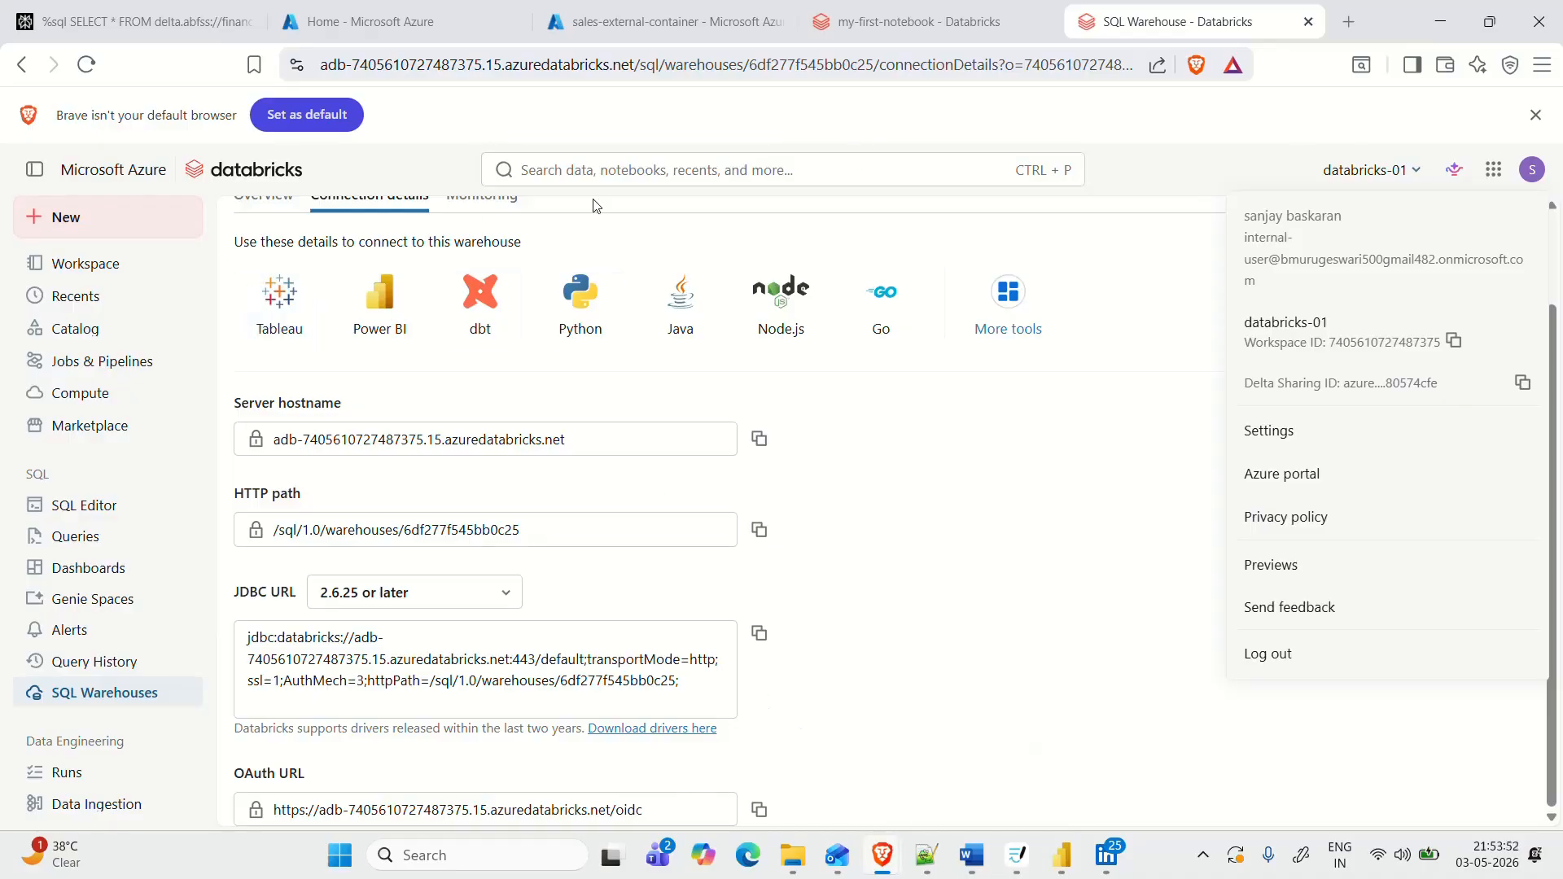
pyautogui.click(904, 20)
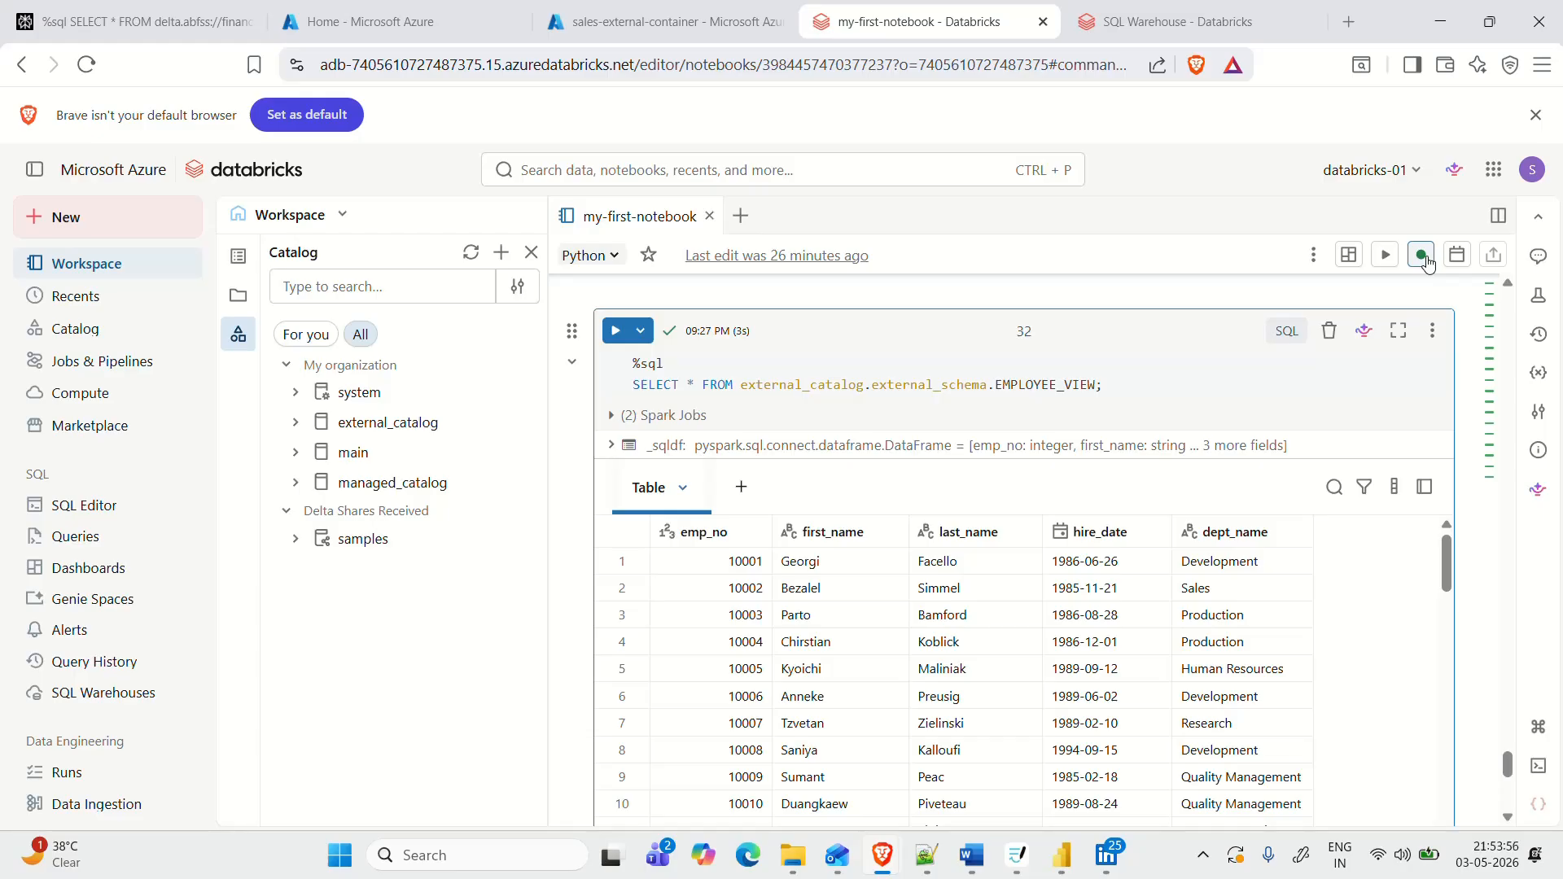
pyautogui.click(1423, 258)
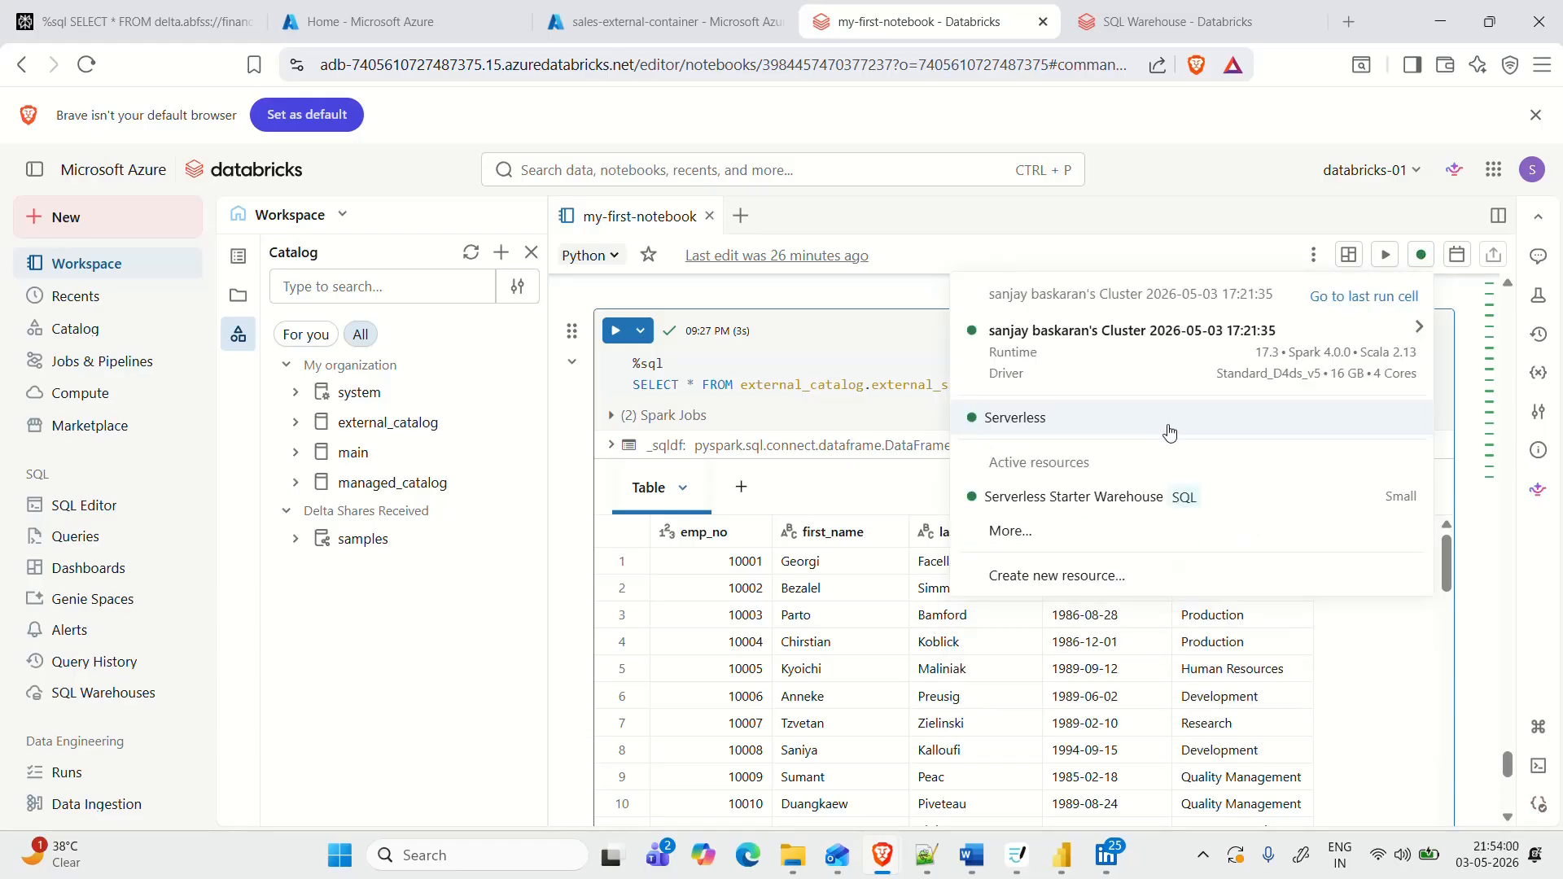
pyautogui.click(1166, 8)
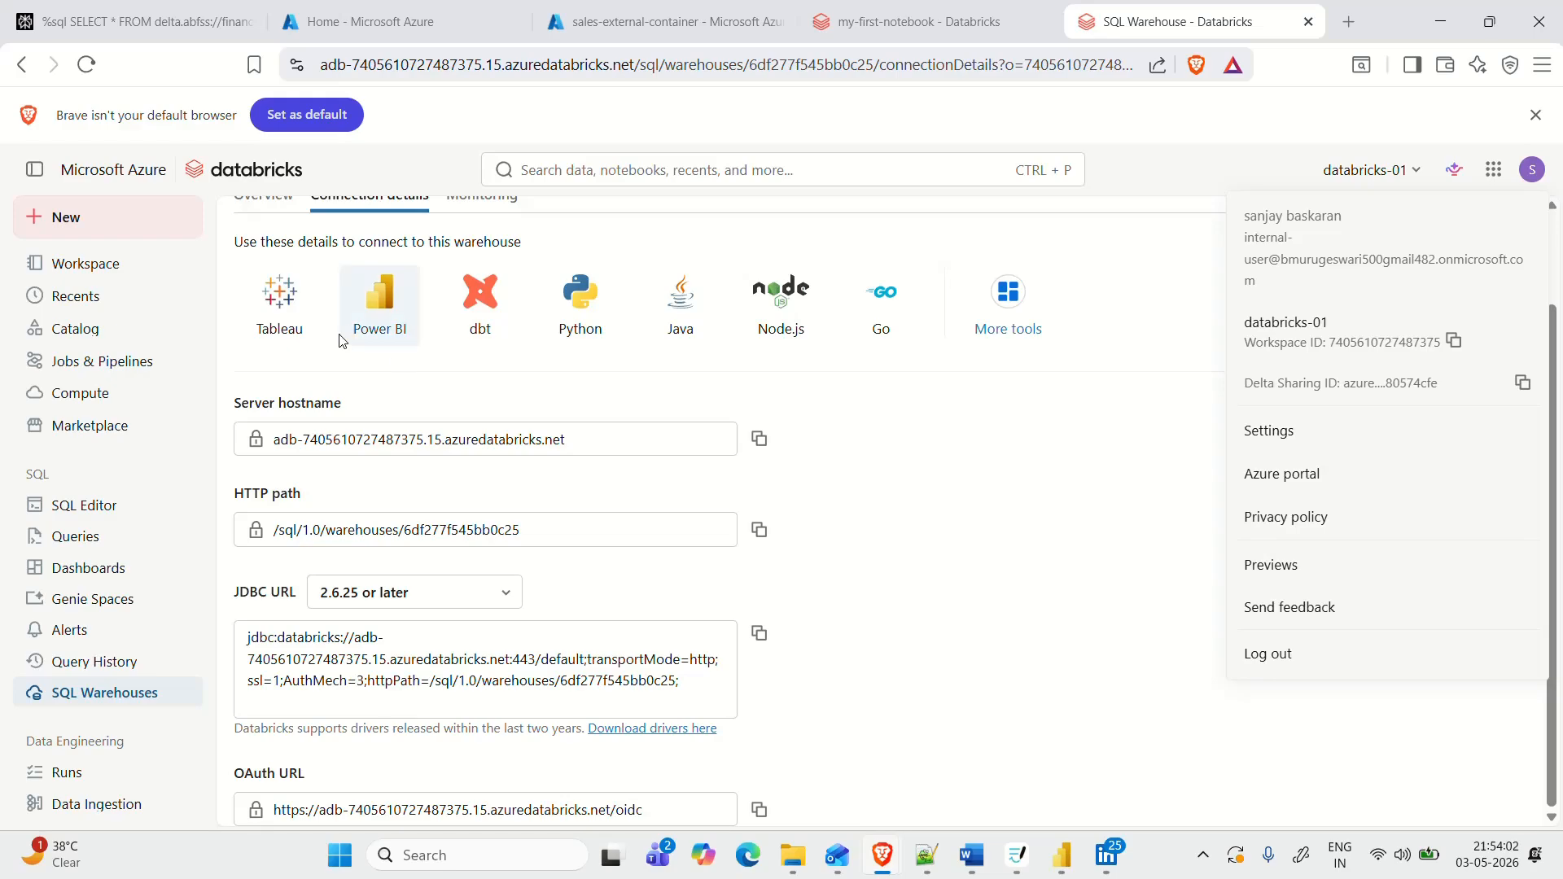
# Switch to the blank report in Power BI Desktop, search the data sources for "DATA BRICKS" and connect with Azure Databricks
pyautogui.moveTo(1074, 847)
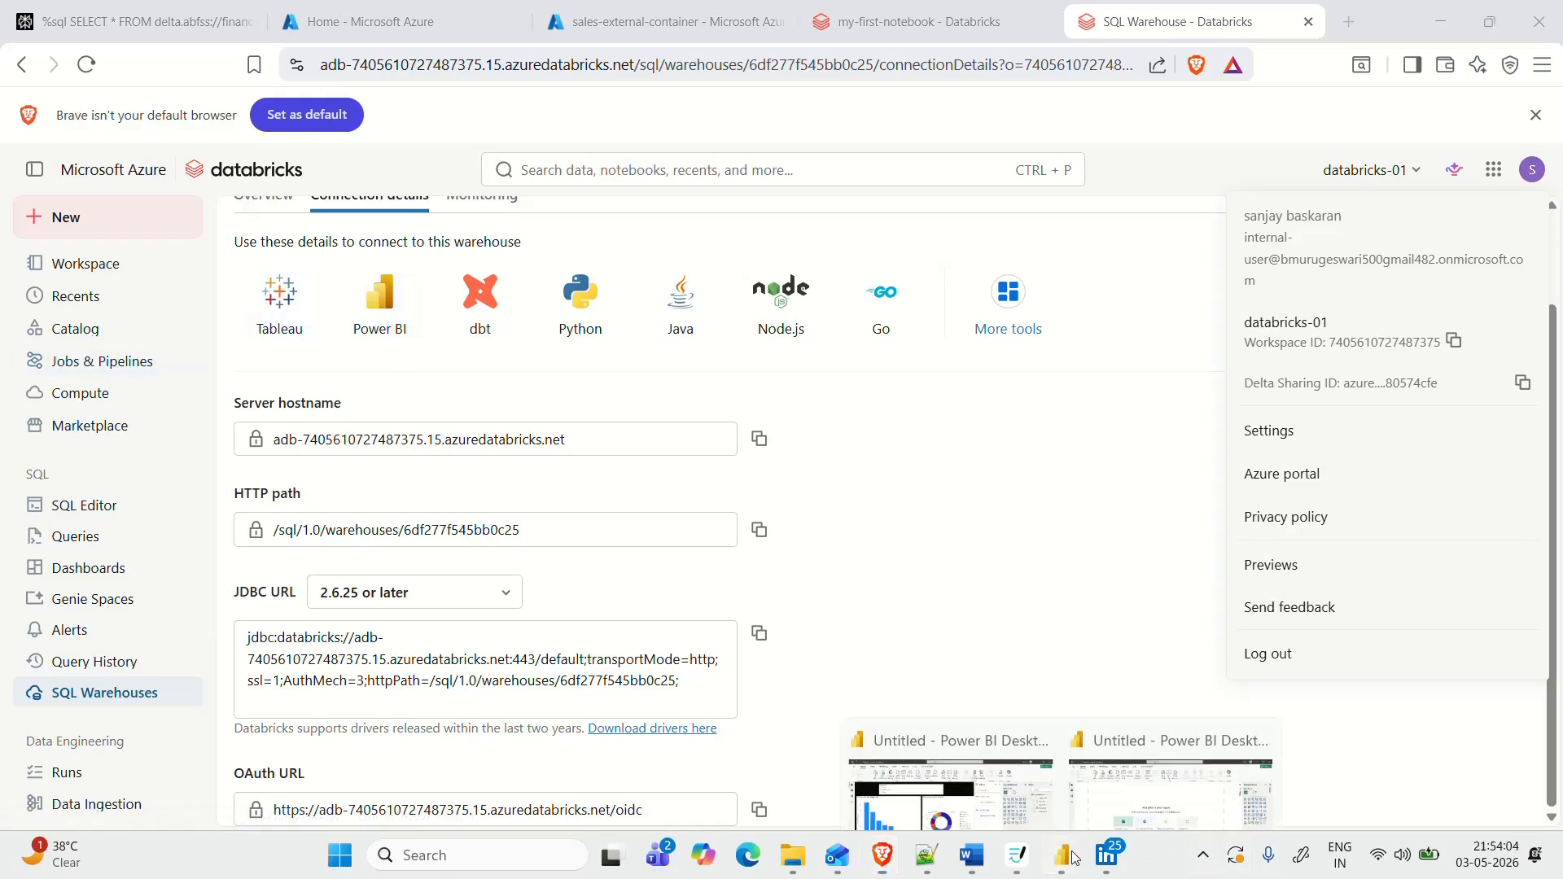
pyautogui.moveTo(975, 744)
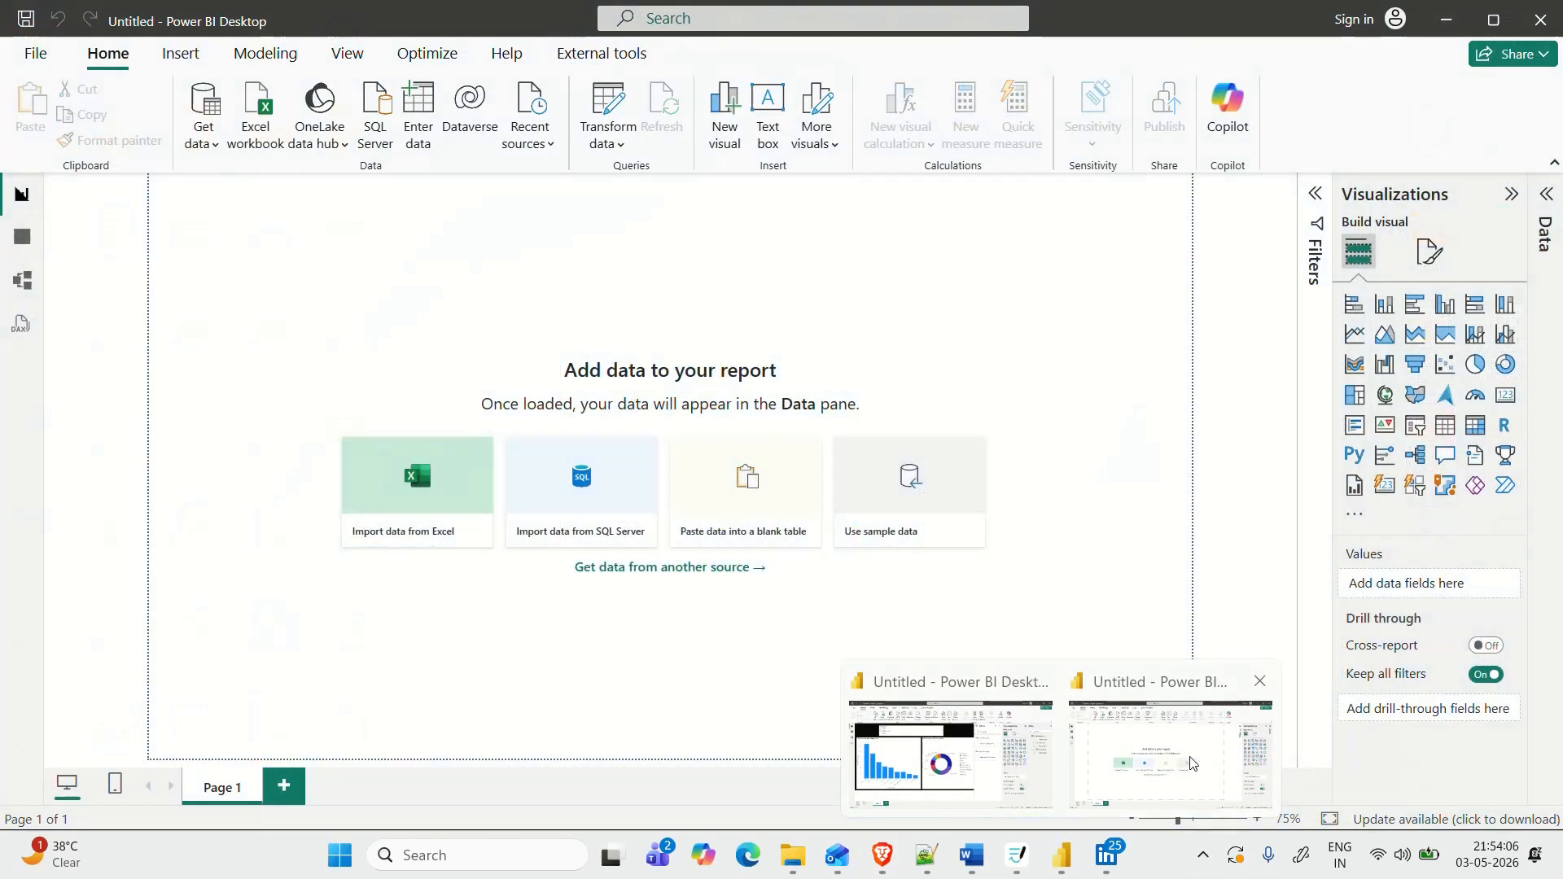
pyautogui.click(1171, 751)
pyautogui.click(203, 114)
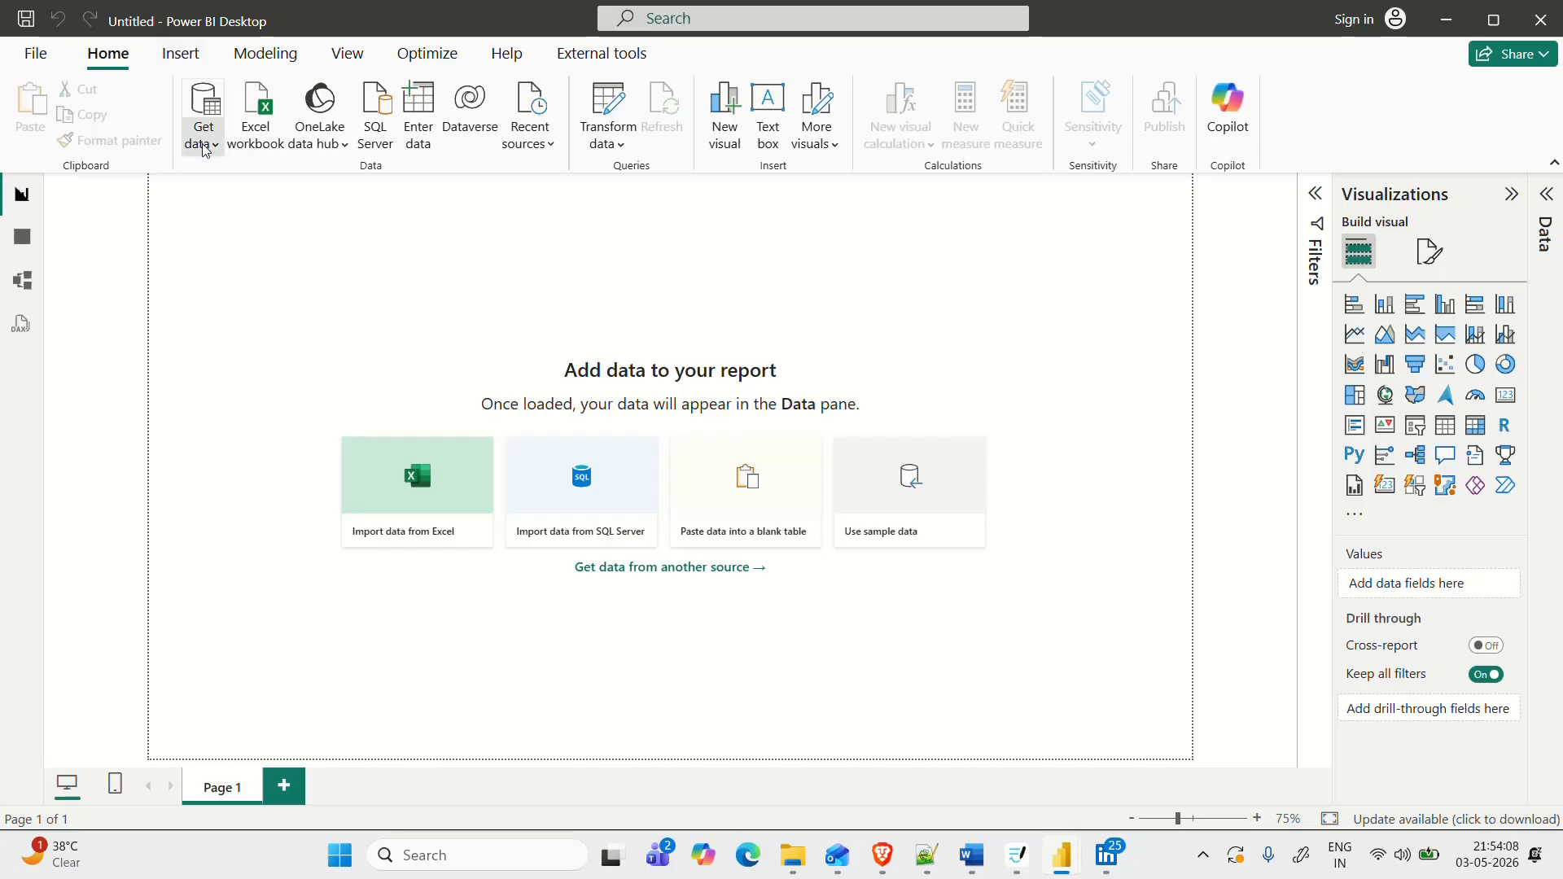
pyautogui.click(245, 619)
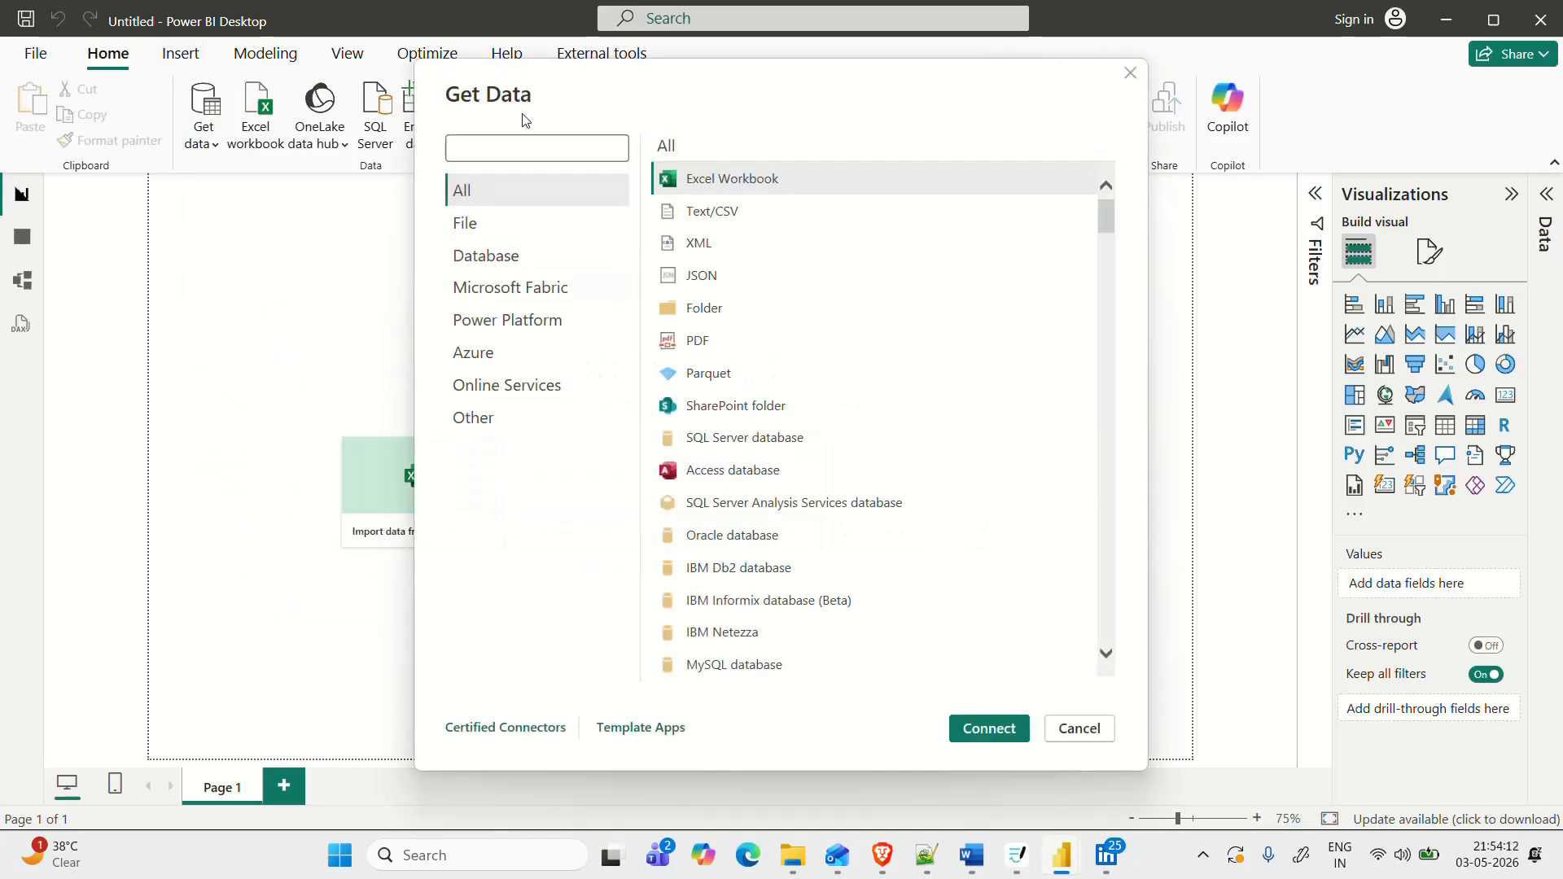
pyautogui.click(518, 152)
pyautogui.write('DATA BRICKS')
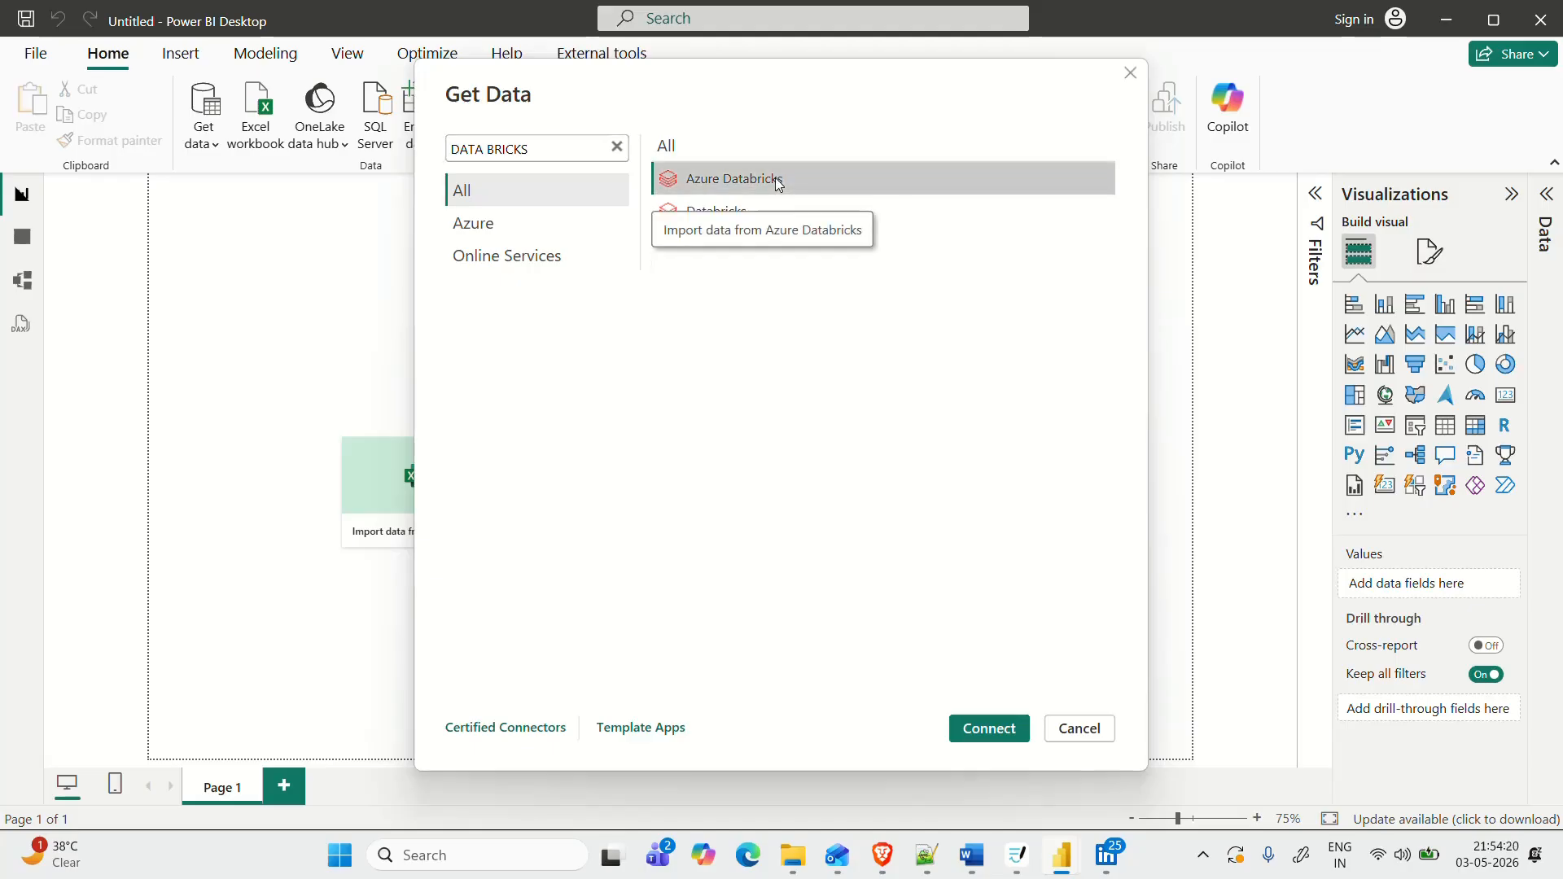
pyautogui.click(989, 731)
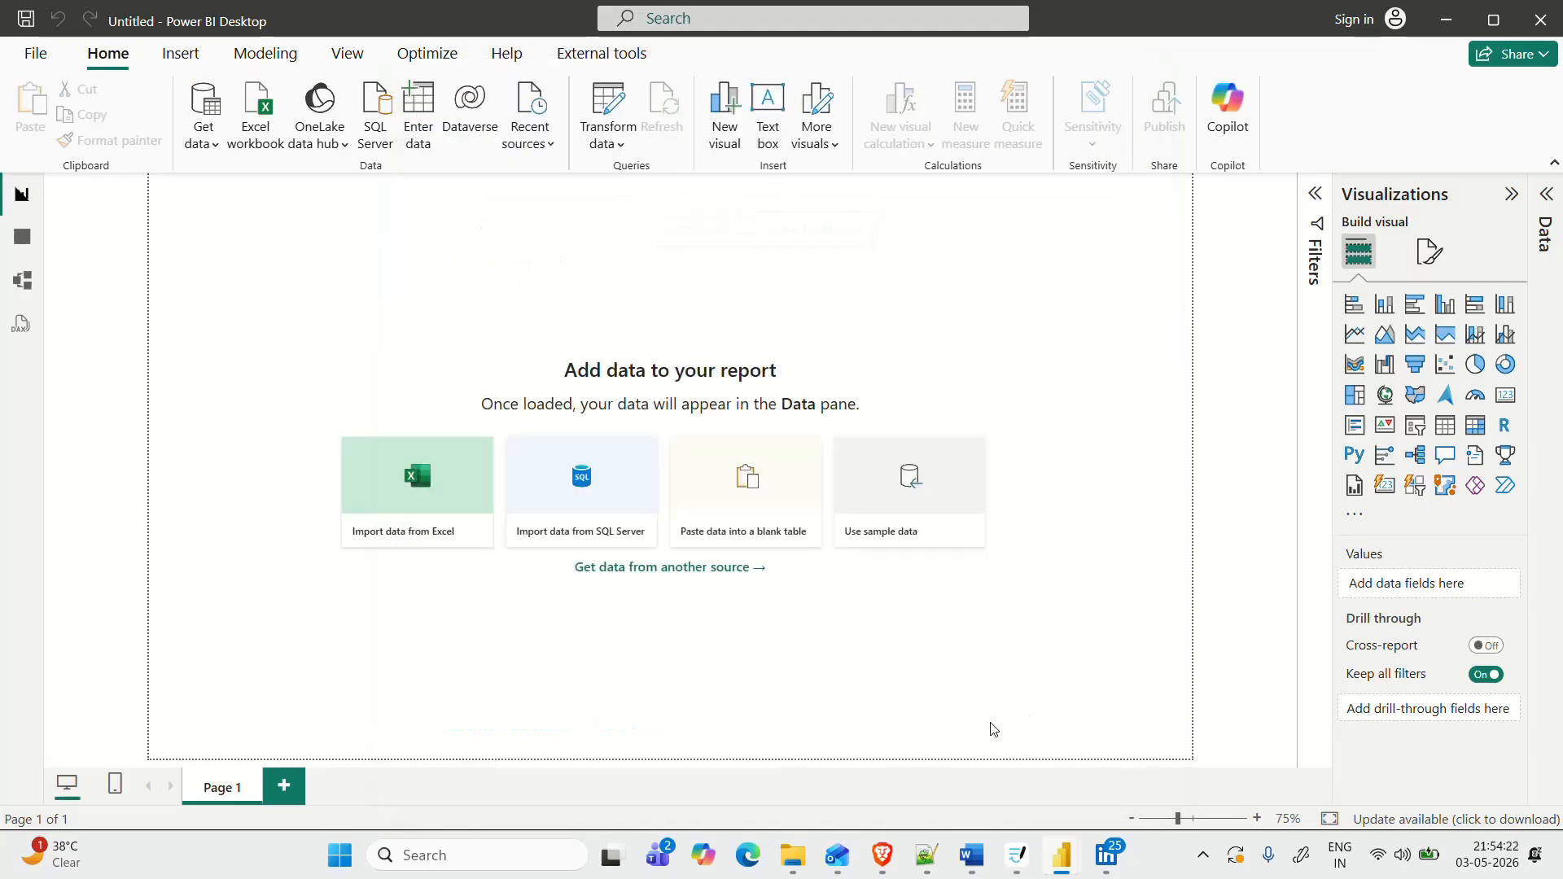
# Switch to Databricks in the Brave browser, open the running all-purpose cluster's configuration and expand its Advanced settings
pyautogui.moveTo(882, 854)
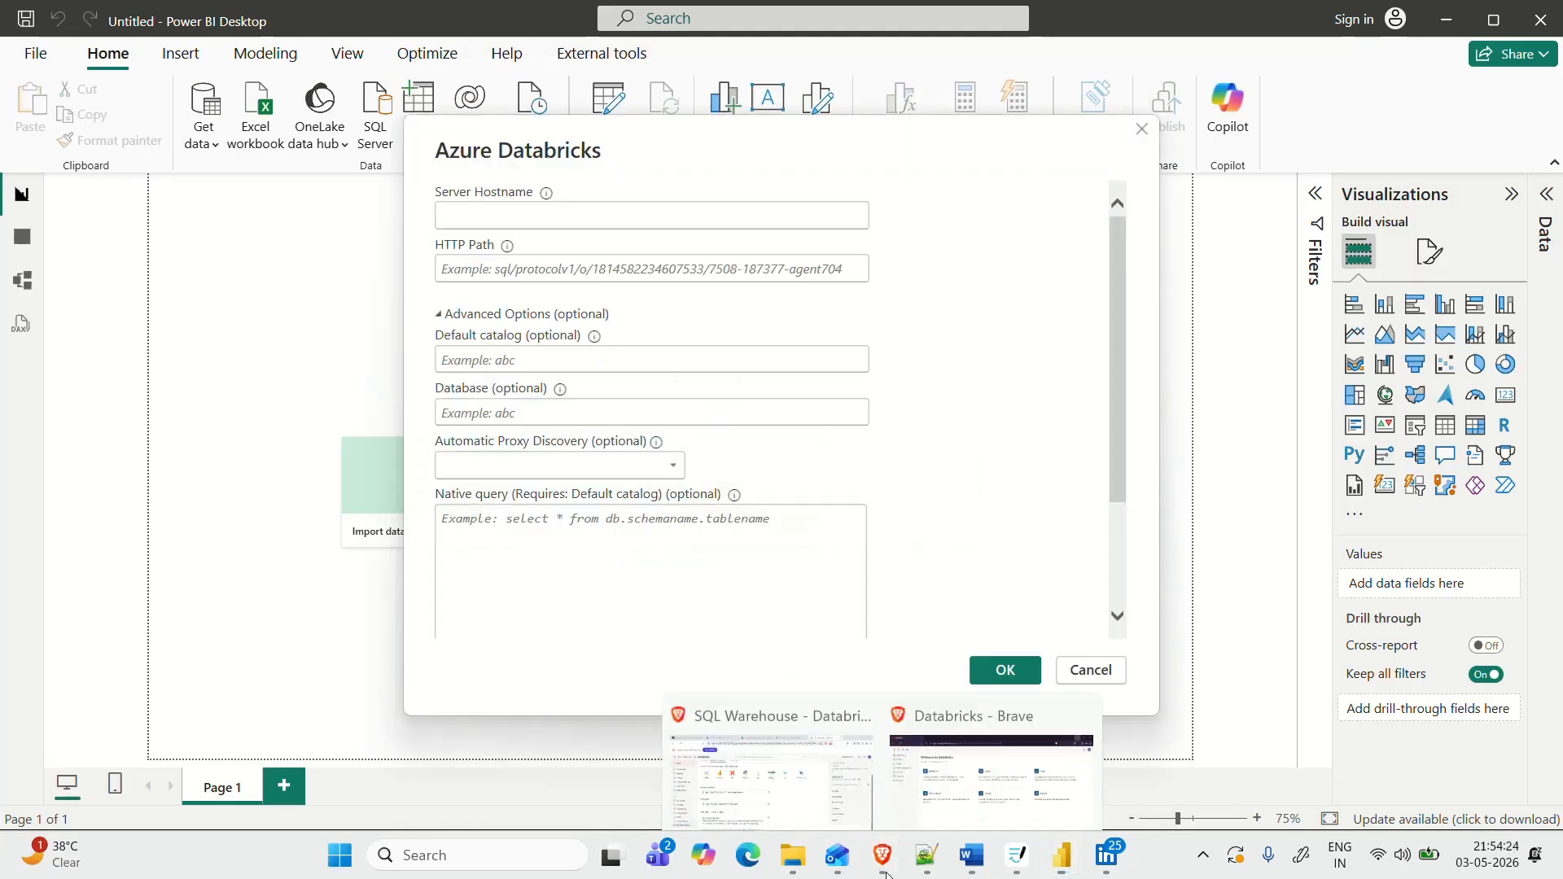
pyautogui.click(783, 724)
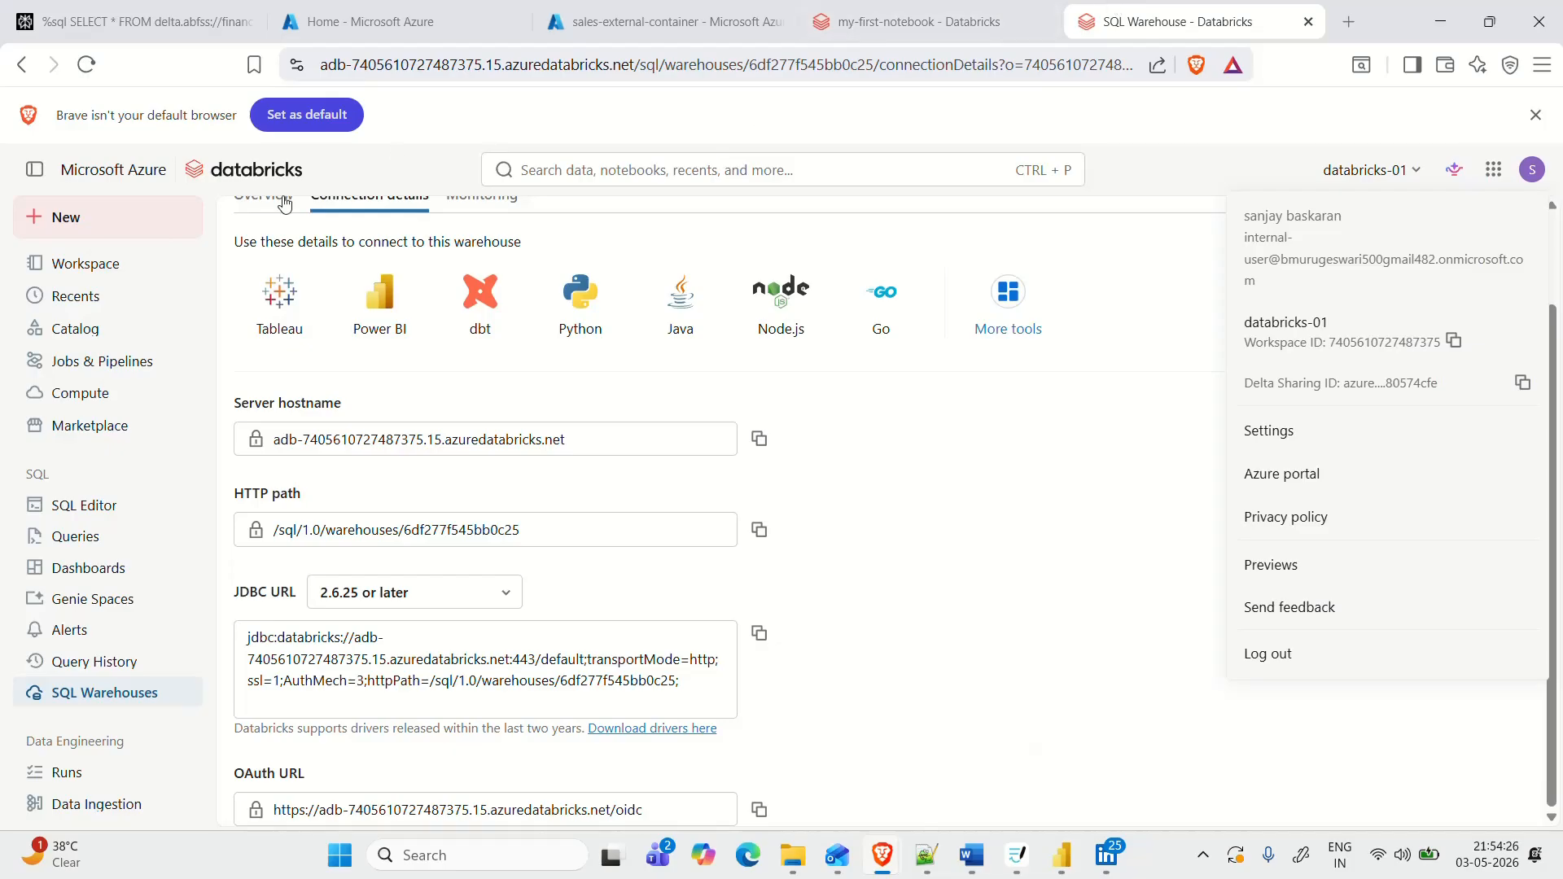
pyautogui.click(96, 393)
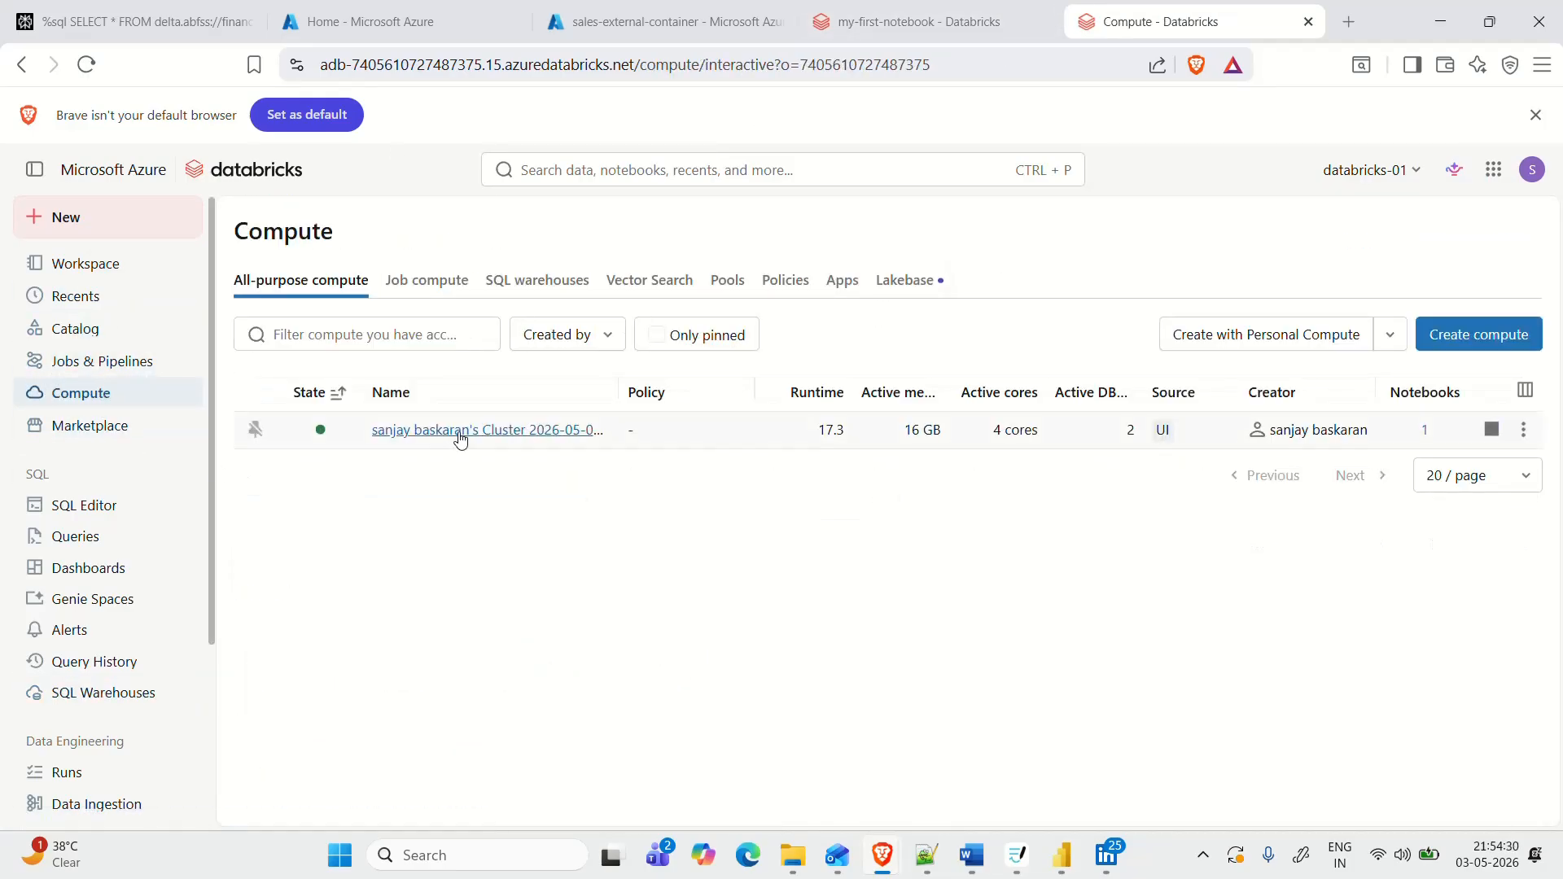
pyautogui.click(460, 437)
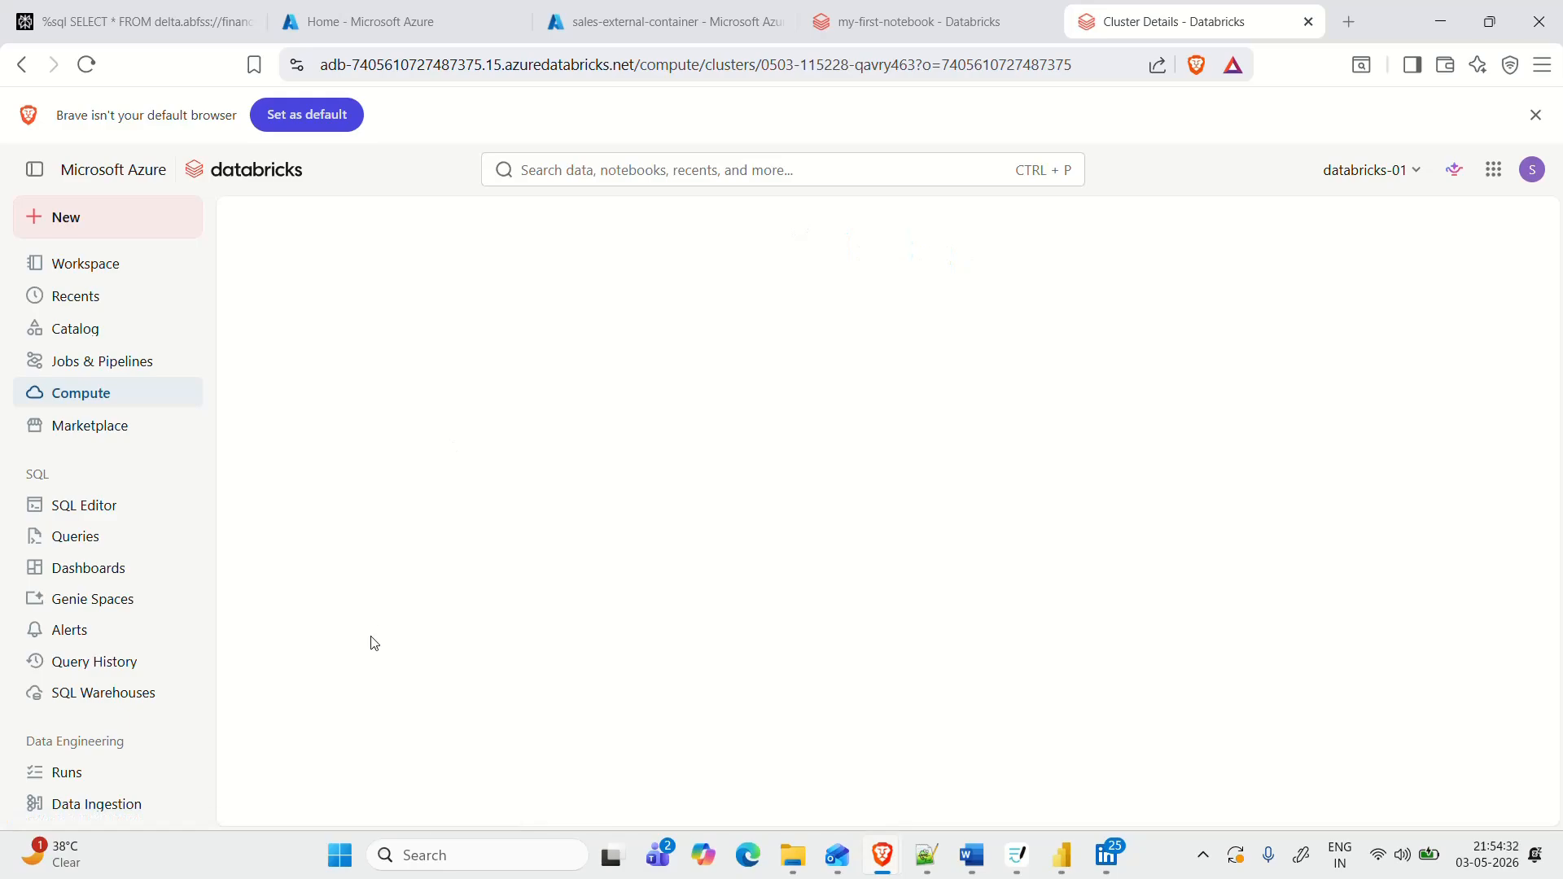
pyautogui.scroll(-2, 338, 602)
pyautogui.scroll(-2, 342, 594)
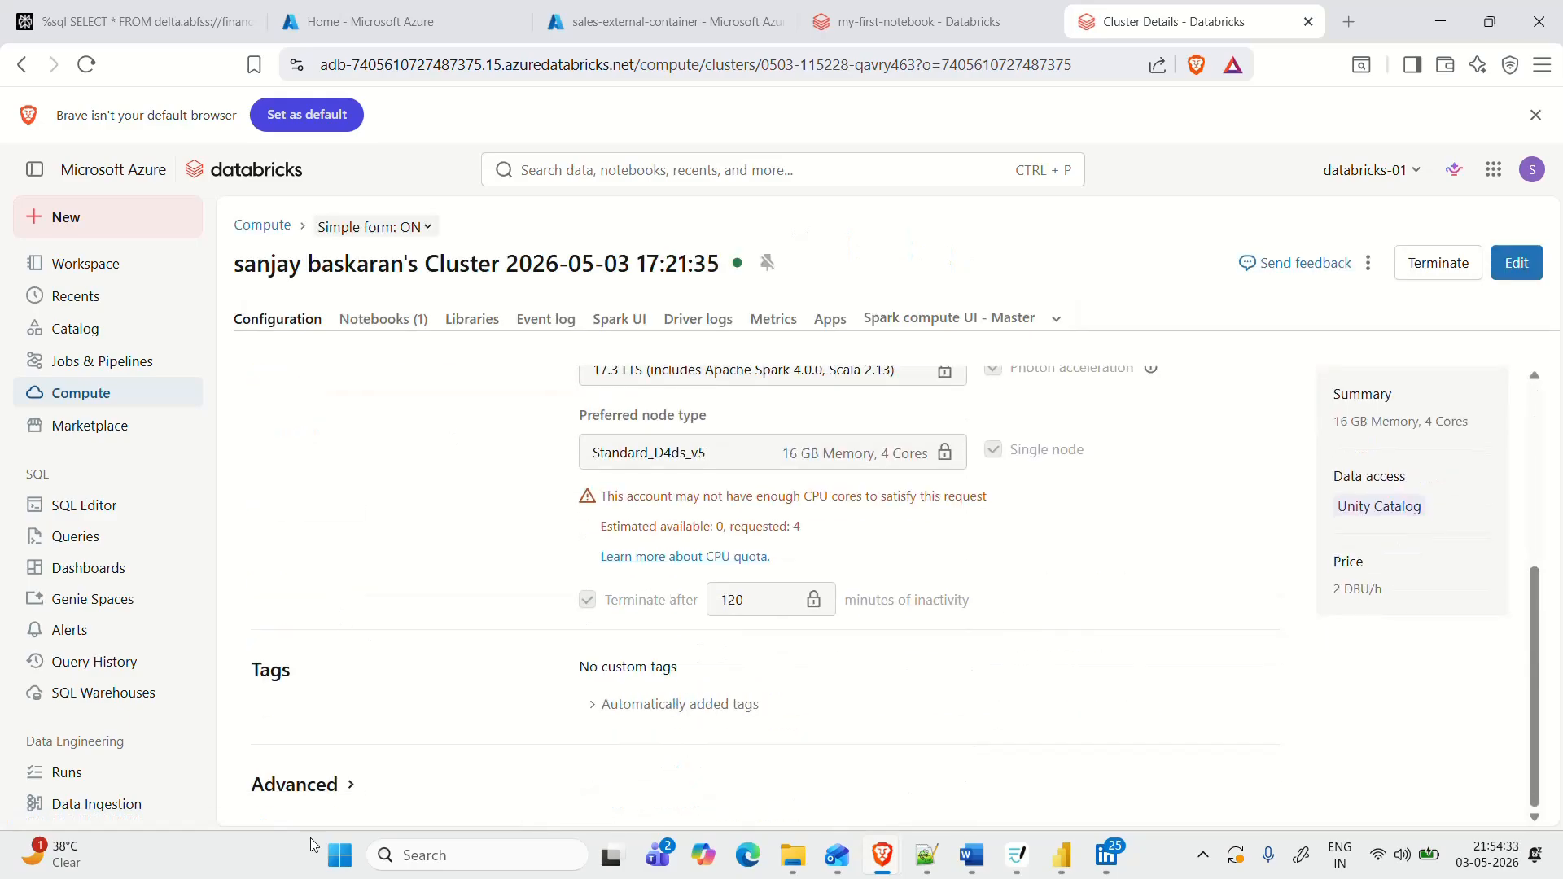
pyautogui.click(348, 788)
pyautogui.scroll(-4, 410, 749)
pyautogui.scroll(-1, 409, 750)
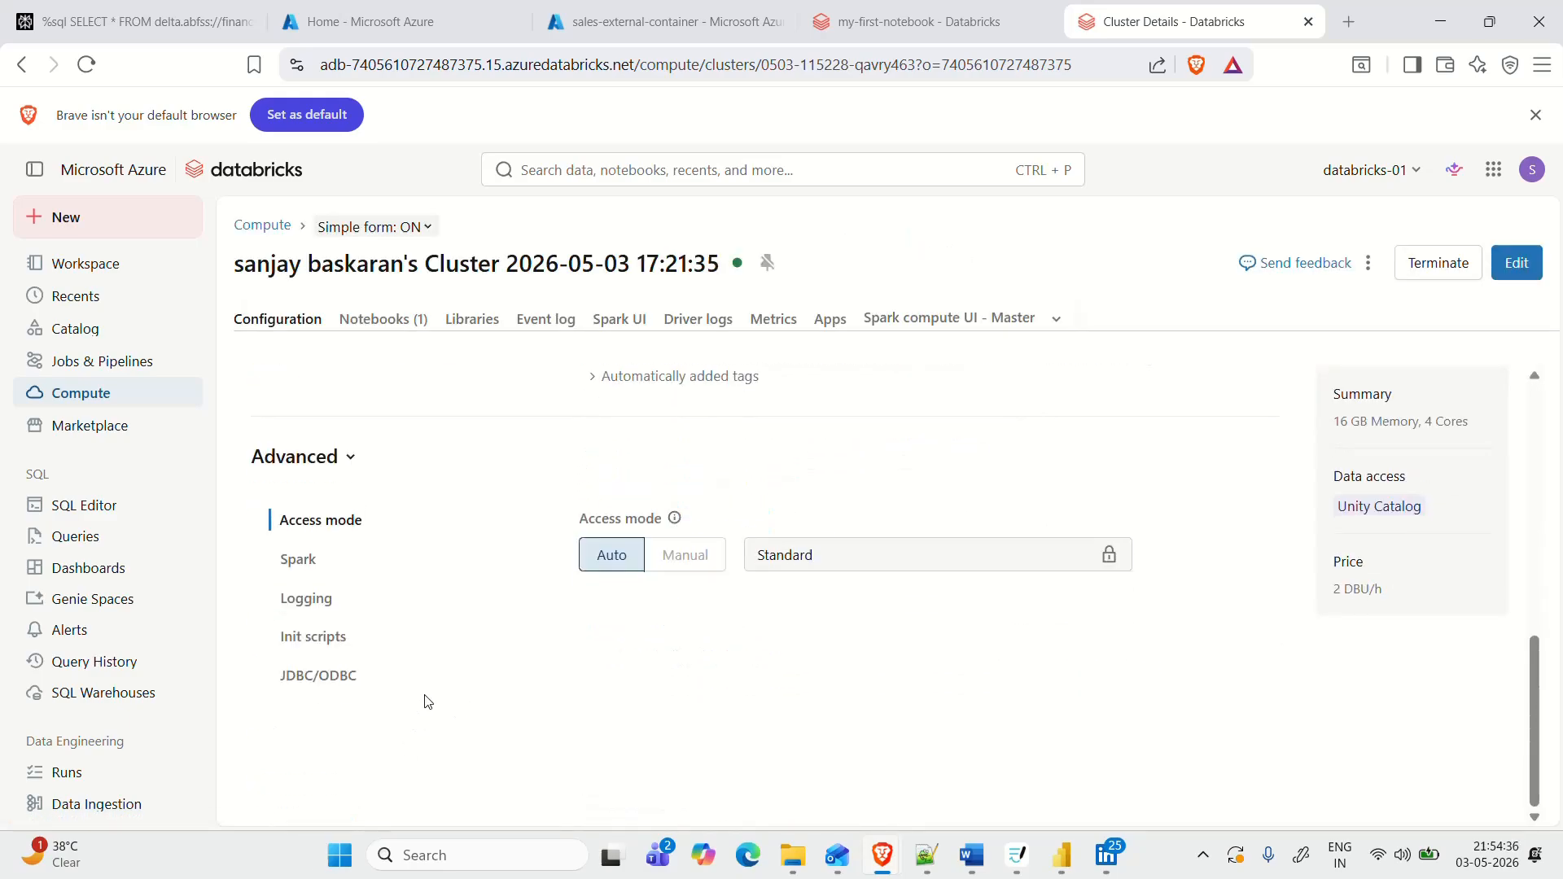
# Show the cluster's JDBC/ODBC connection details and copy the Server Hostname
pyautogui.click(345, 677)
pyautogui.scroll(-3, 457, 620)
pyautogui.scroll(2, 694, 550)
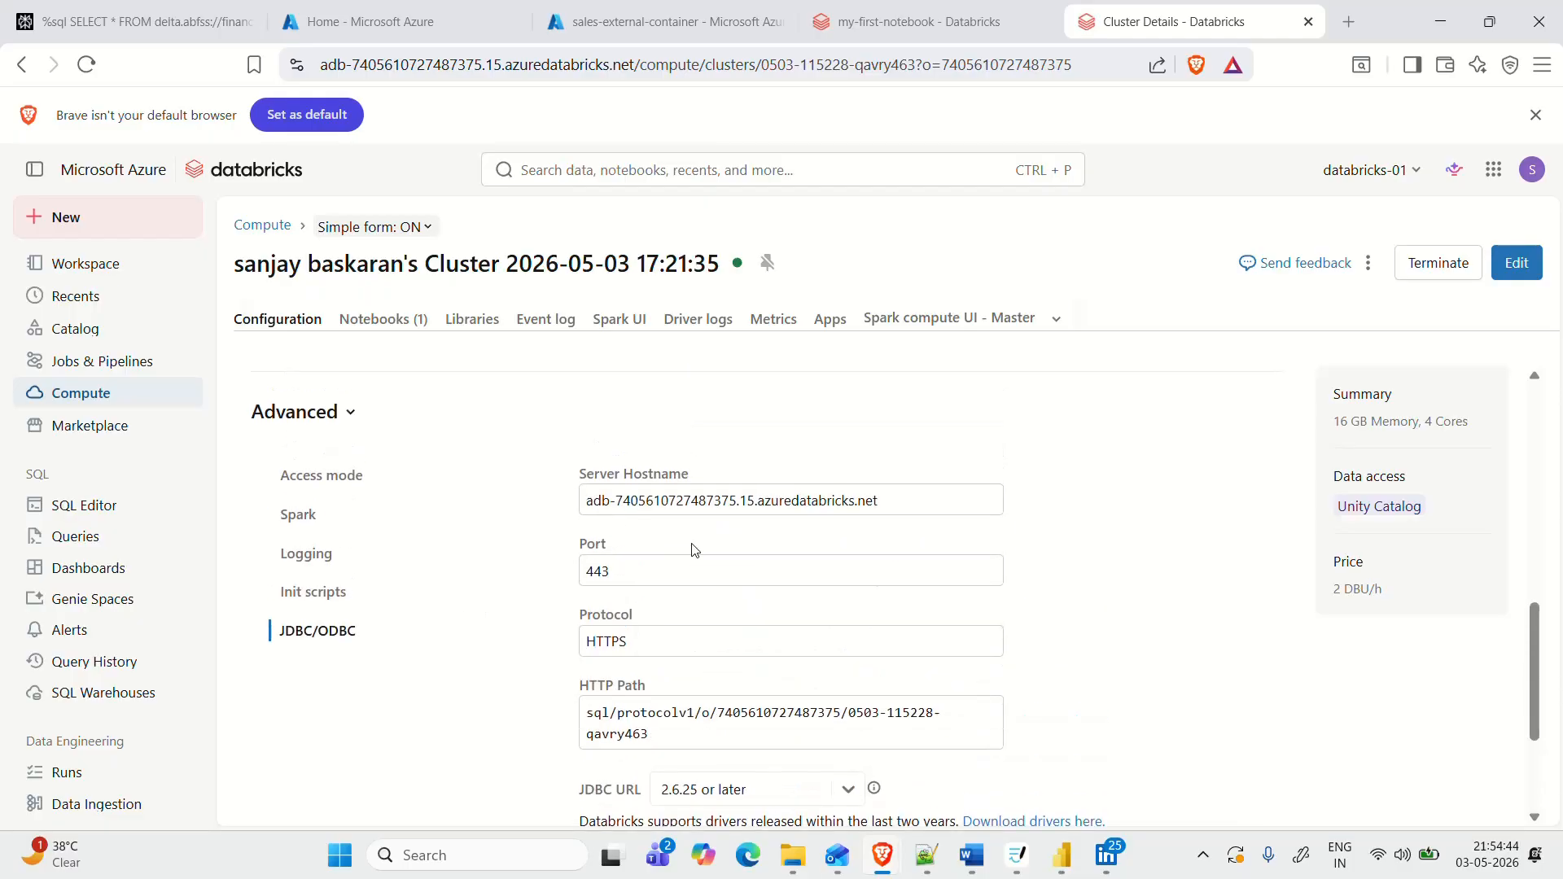
pyautogui.moveTo(879, 500); pyautogui.dragTo(571, 511)
pyautogui.hotkey('ctrl', 'c')
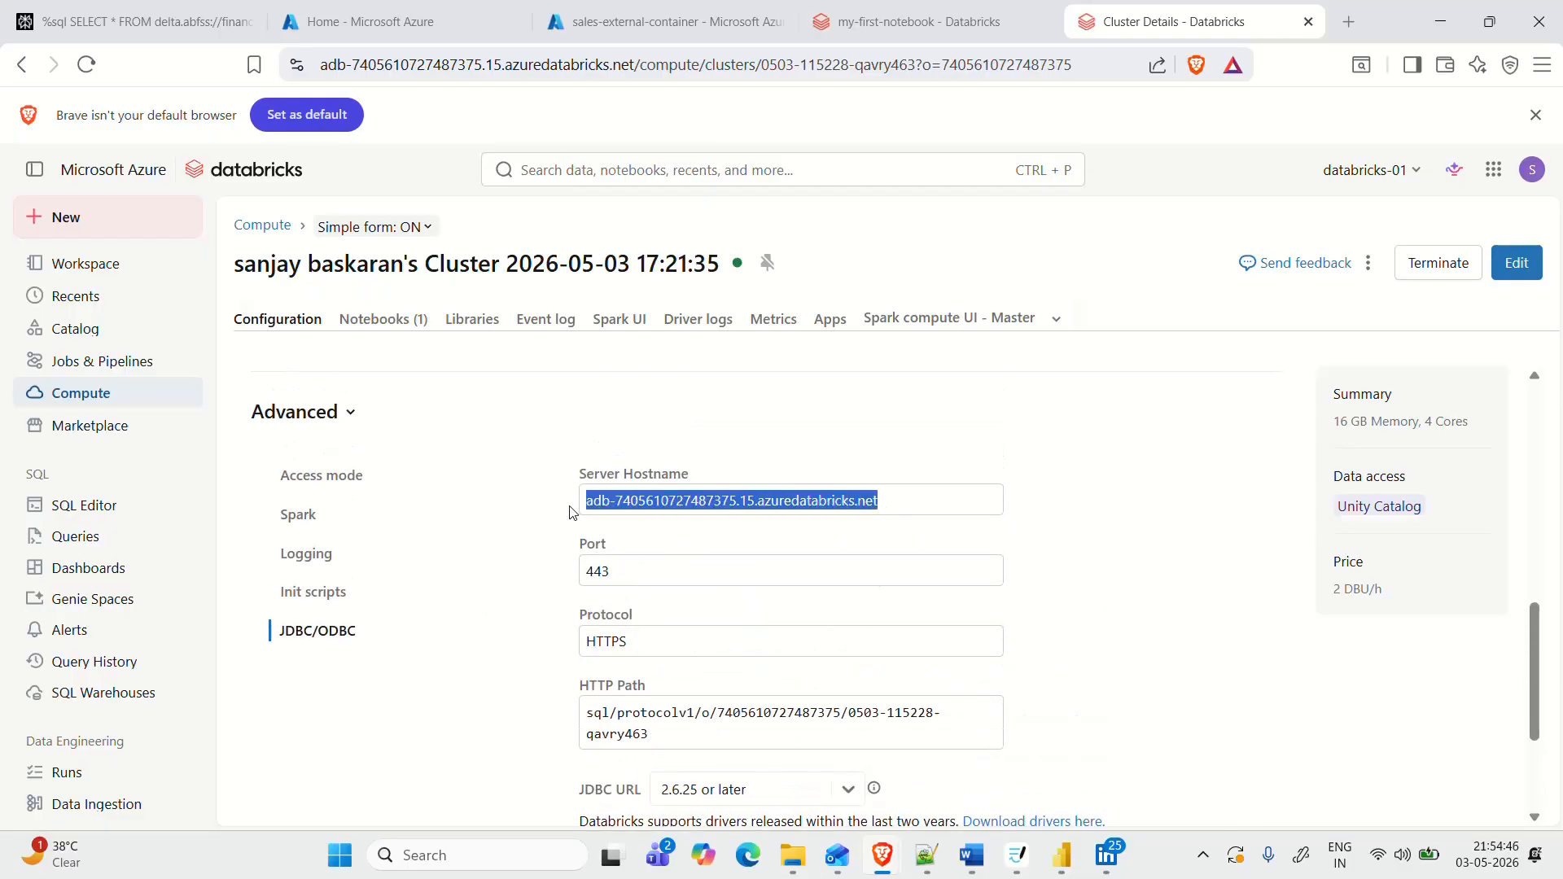
# Switch to Power BI Desktop, paste the copied Server Hostname into the Azure Databricks connection, and return to the cluster details in Brave
pyautogui.hotkey('alt', 'Tab')
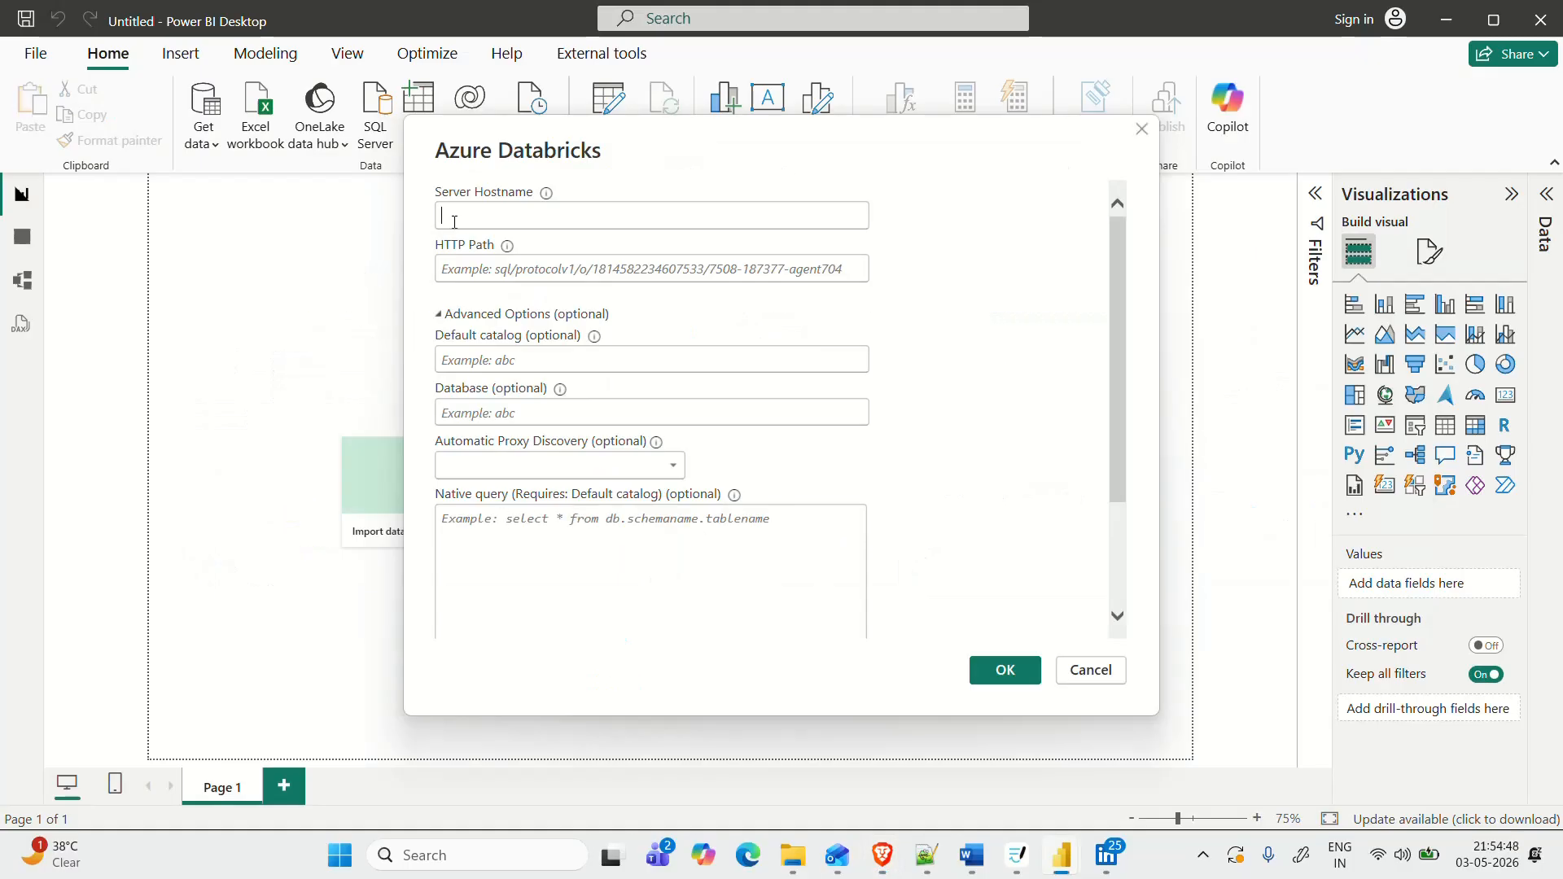
pyautogui.hotkey('ctrl', 'v')
pyautogui.hotkey('alt', 'Tab')
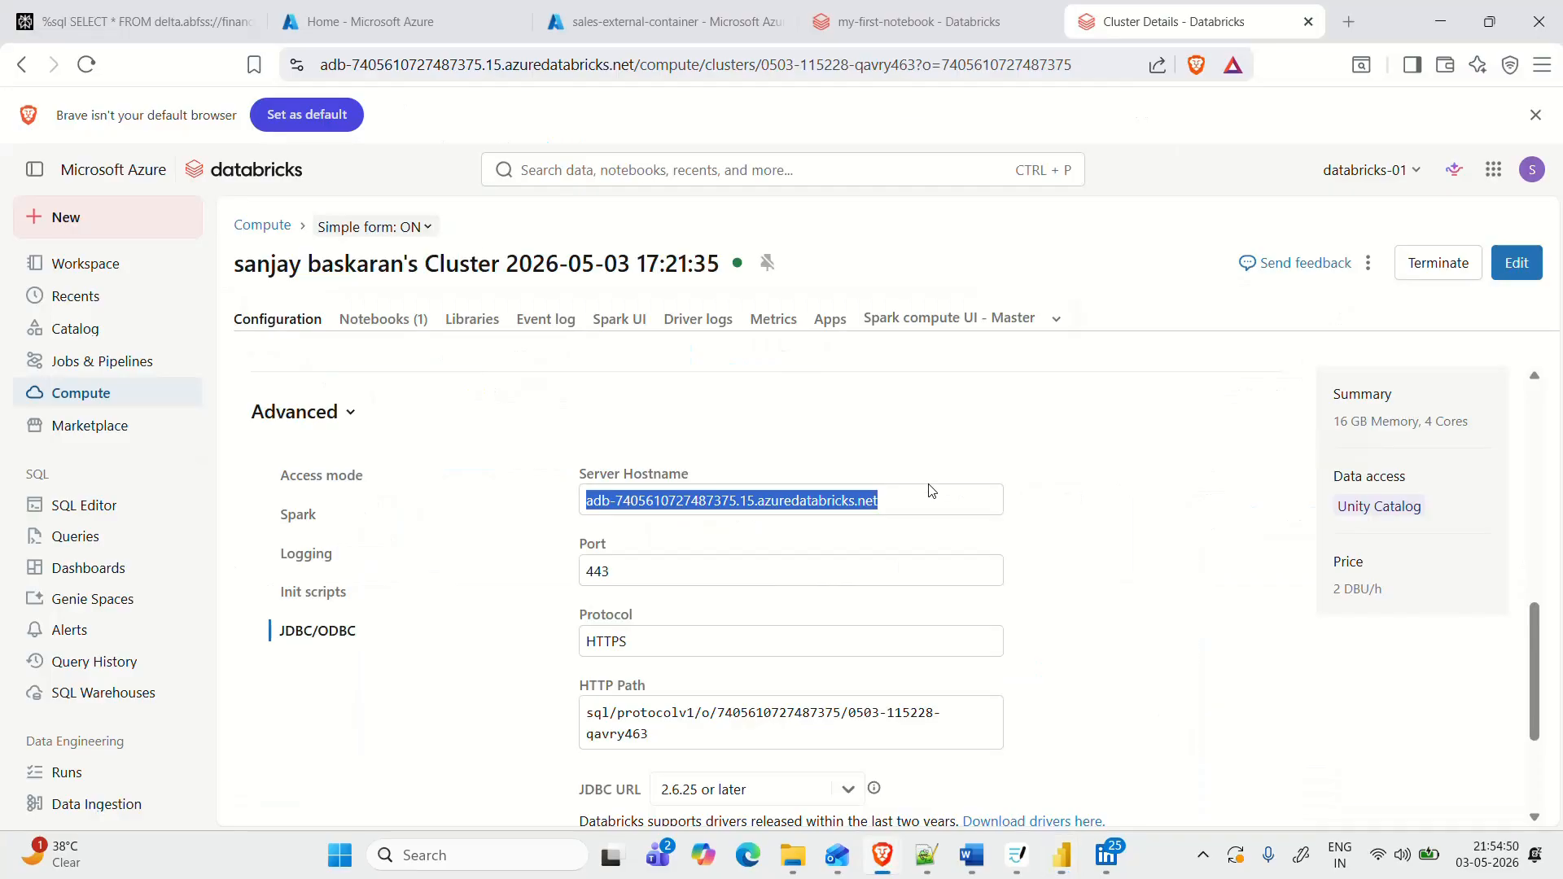
# Copy the cluster's HTTP Path into the Azure Databricks connection in Power BI Desktop and confirm the connection
pyautogui.scroll(-3, 933, 492)
pyautogui.moveTo(681, 524); pyautogui.dragTo(580, 498)
pyautogui.hotkey('ctrl', 'c')
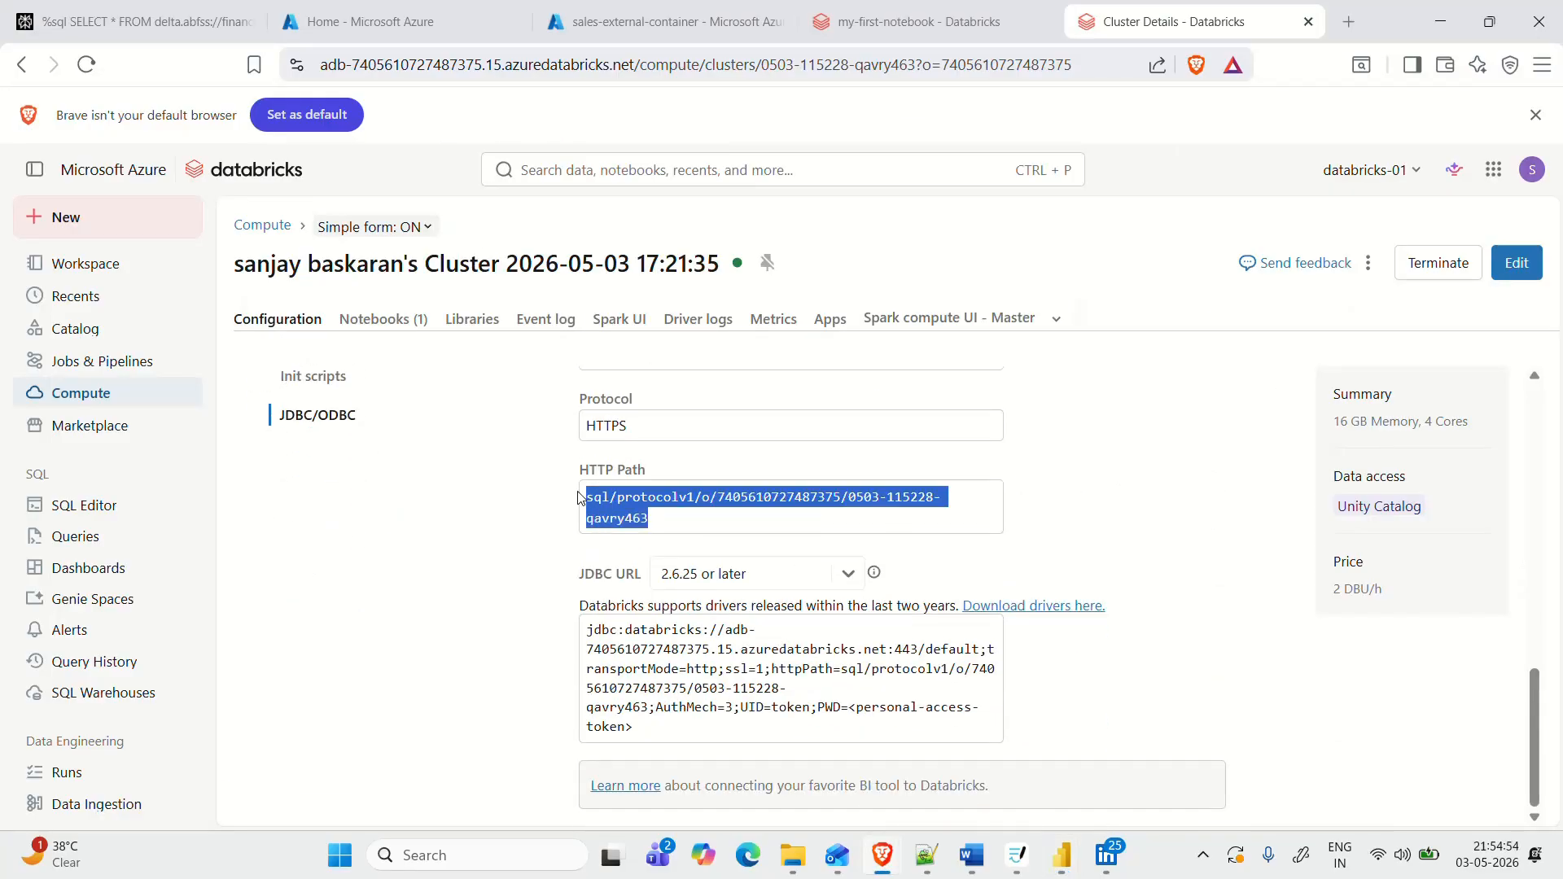
pyautogui.hotkey('alt', 'Tab')
pyautogui.click(535, 268)
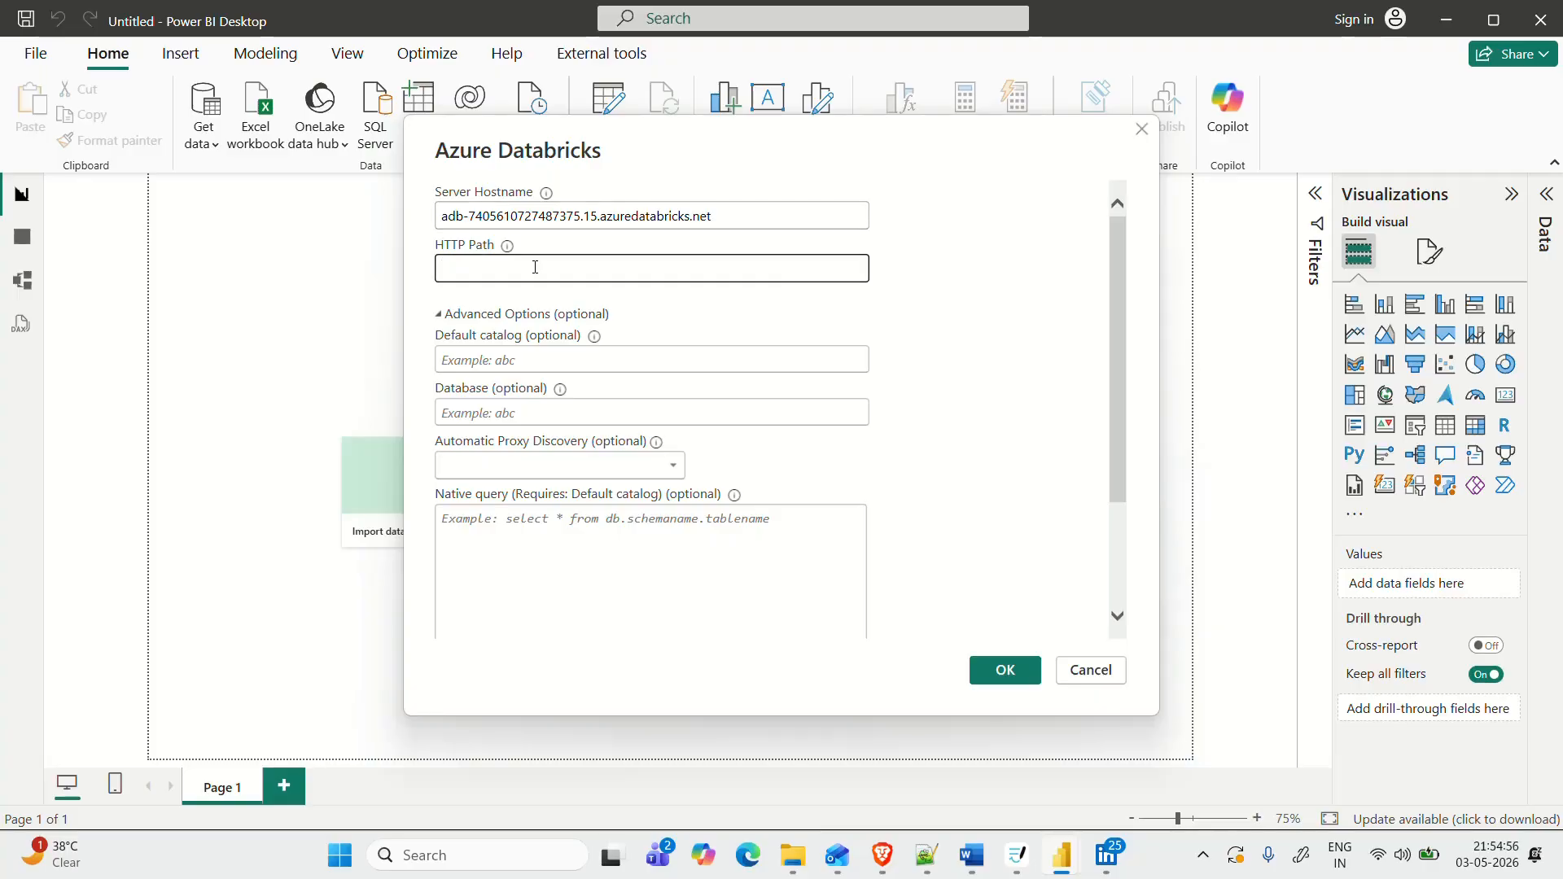
pyautogui.hotkey('ctrl', 'v')
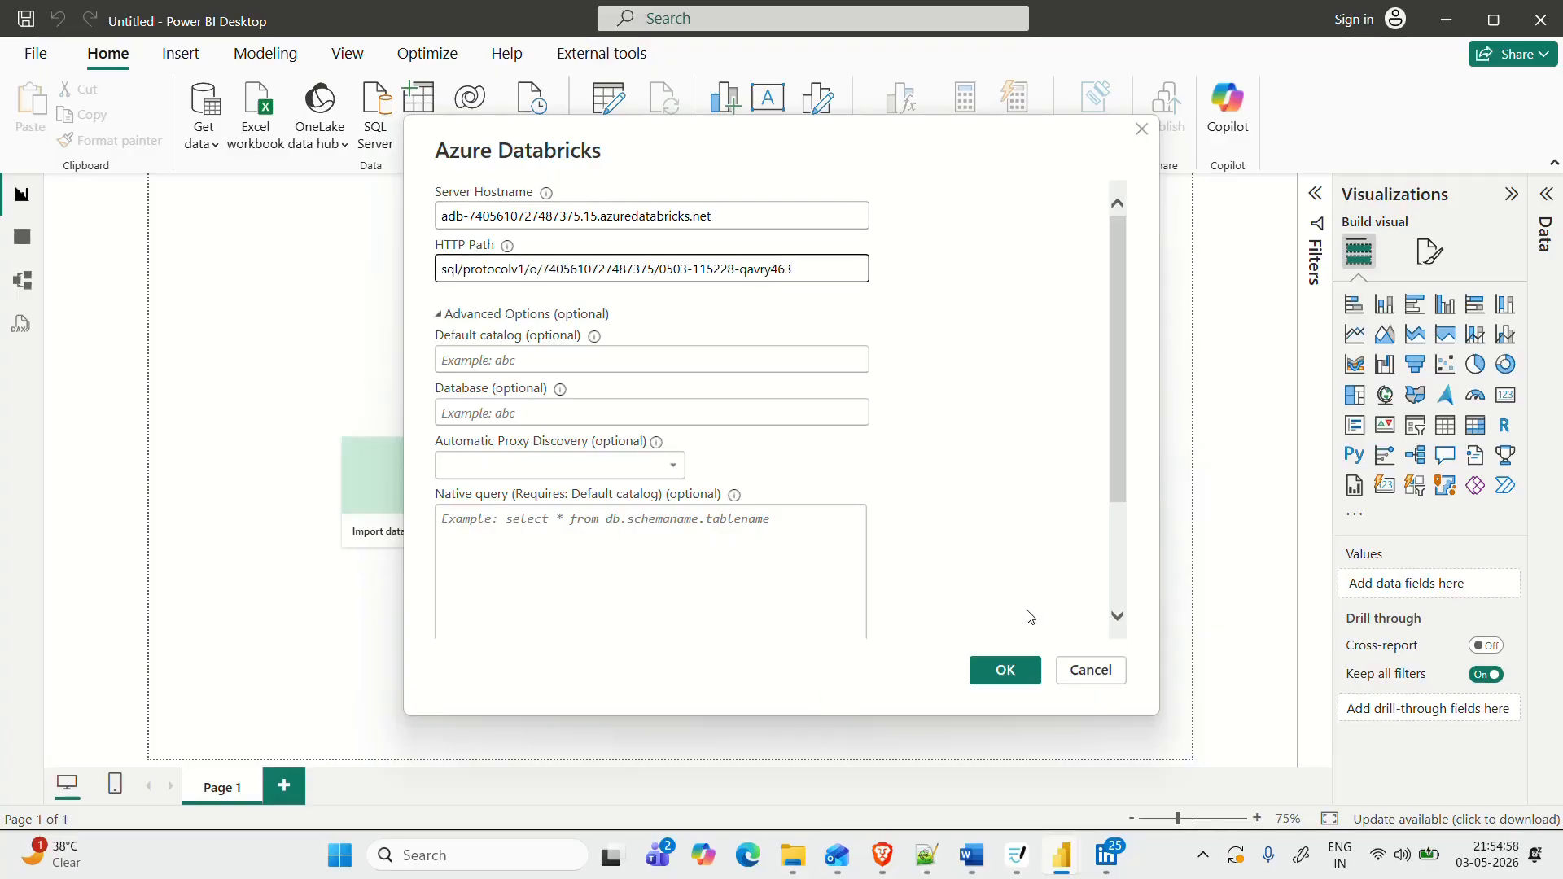
pyautogui.click(1032, 675)
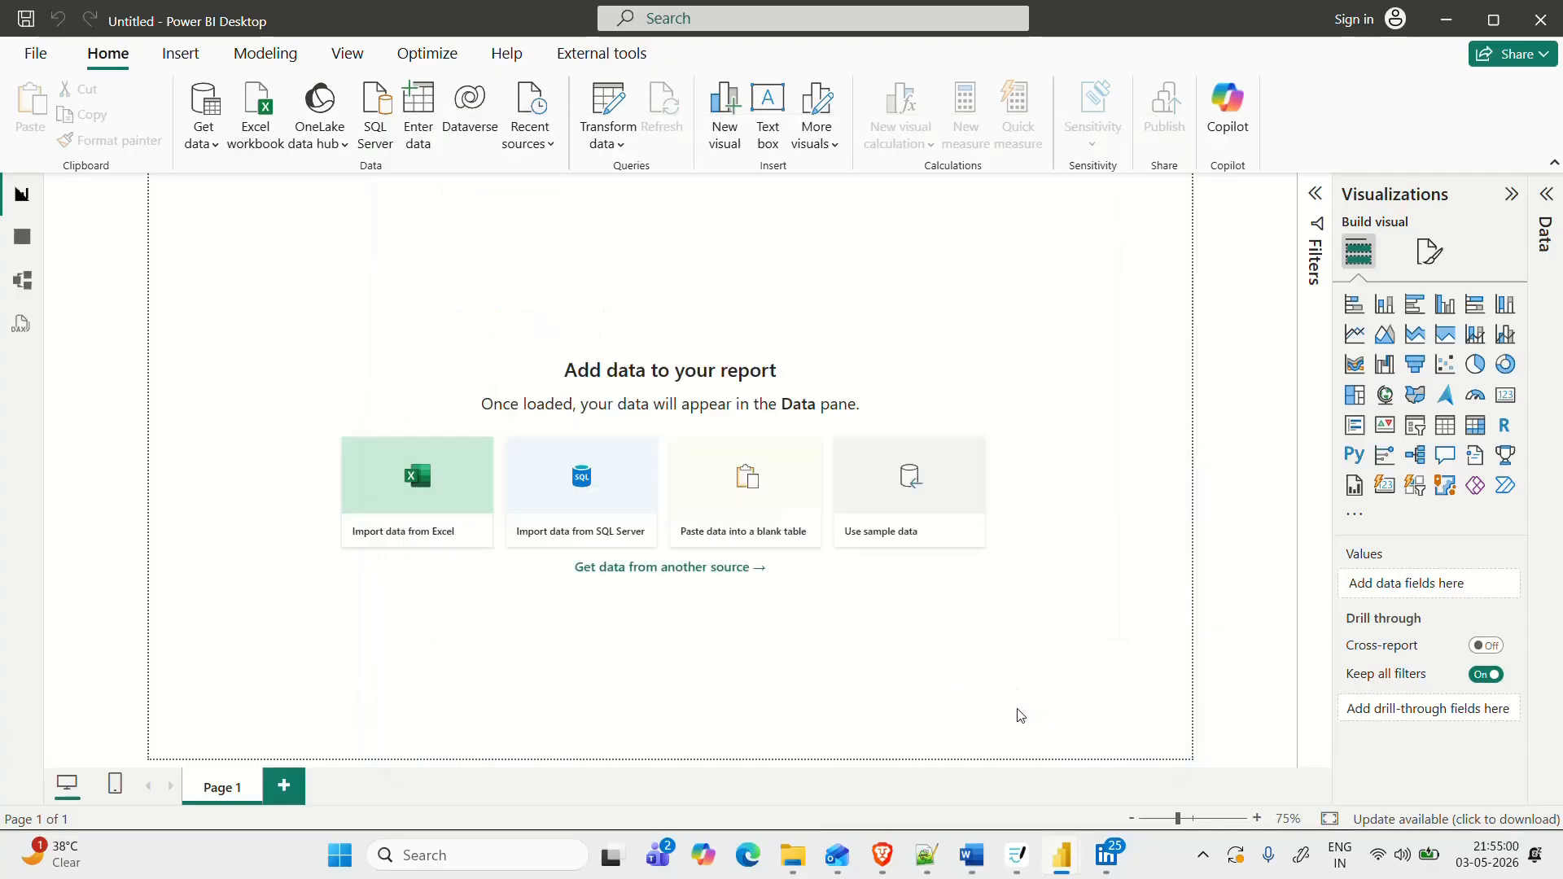
# Sign in to Azure Databricks through Azure Active Directory with the internal user's account and password, and connect
pyautogui.click(507, 407)
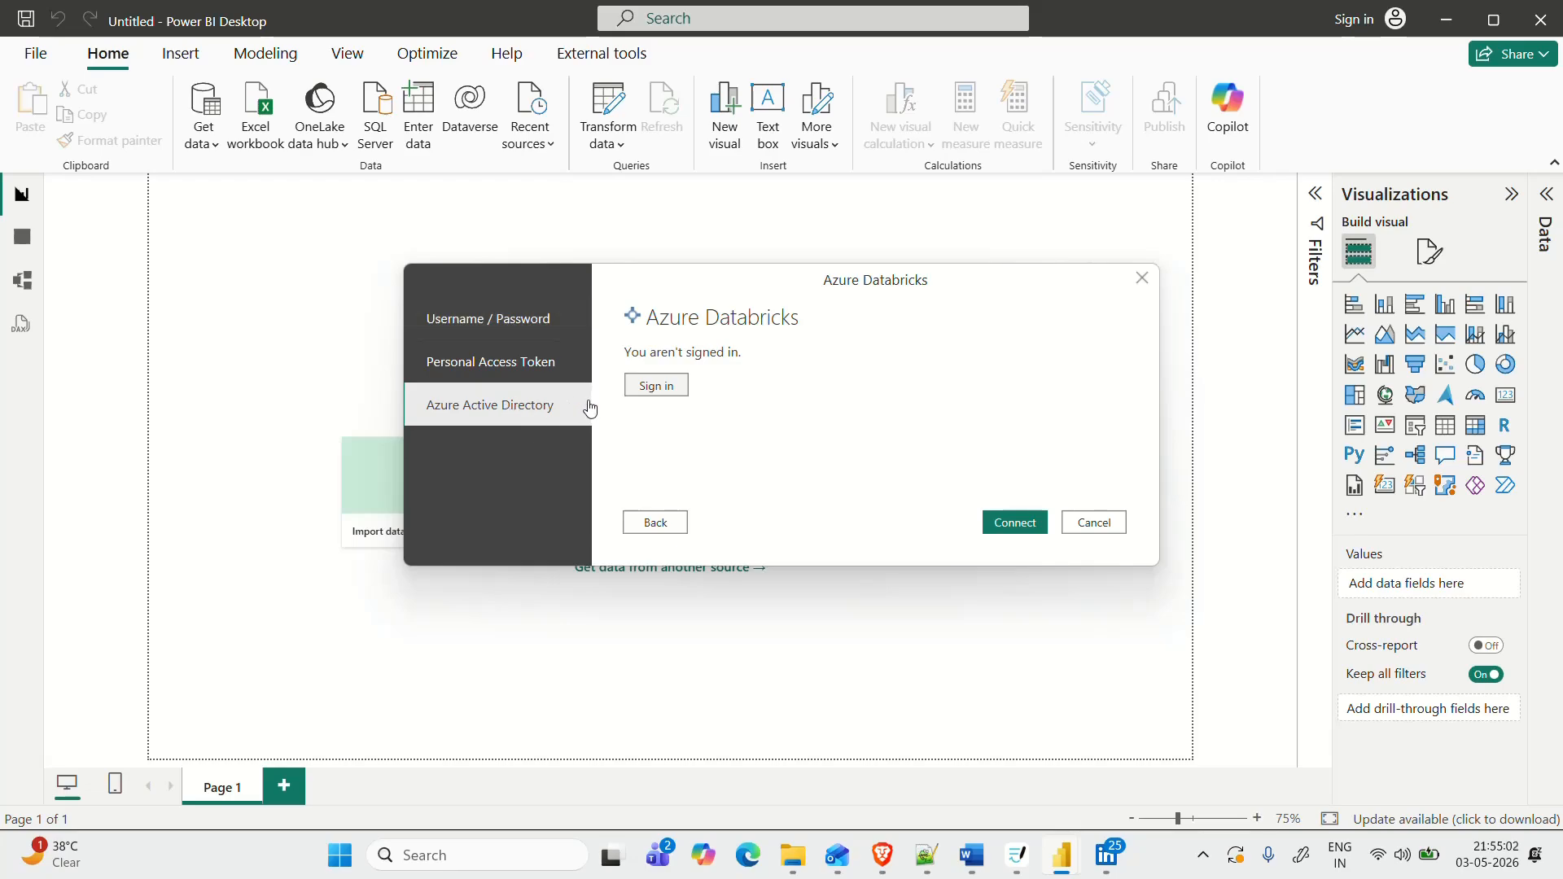
pyautogui.click(669, 389)
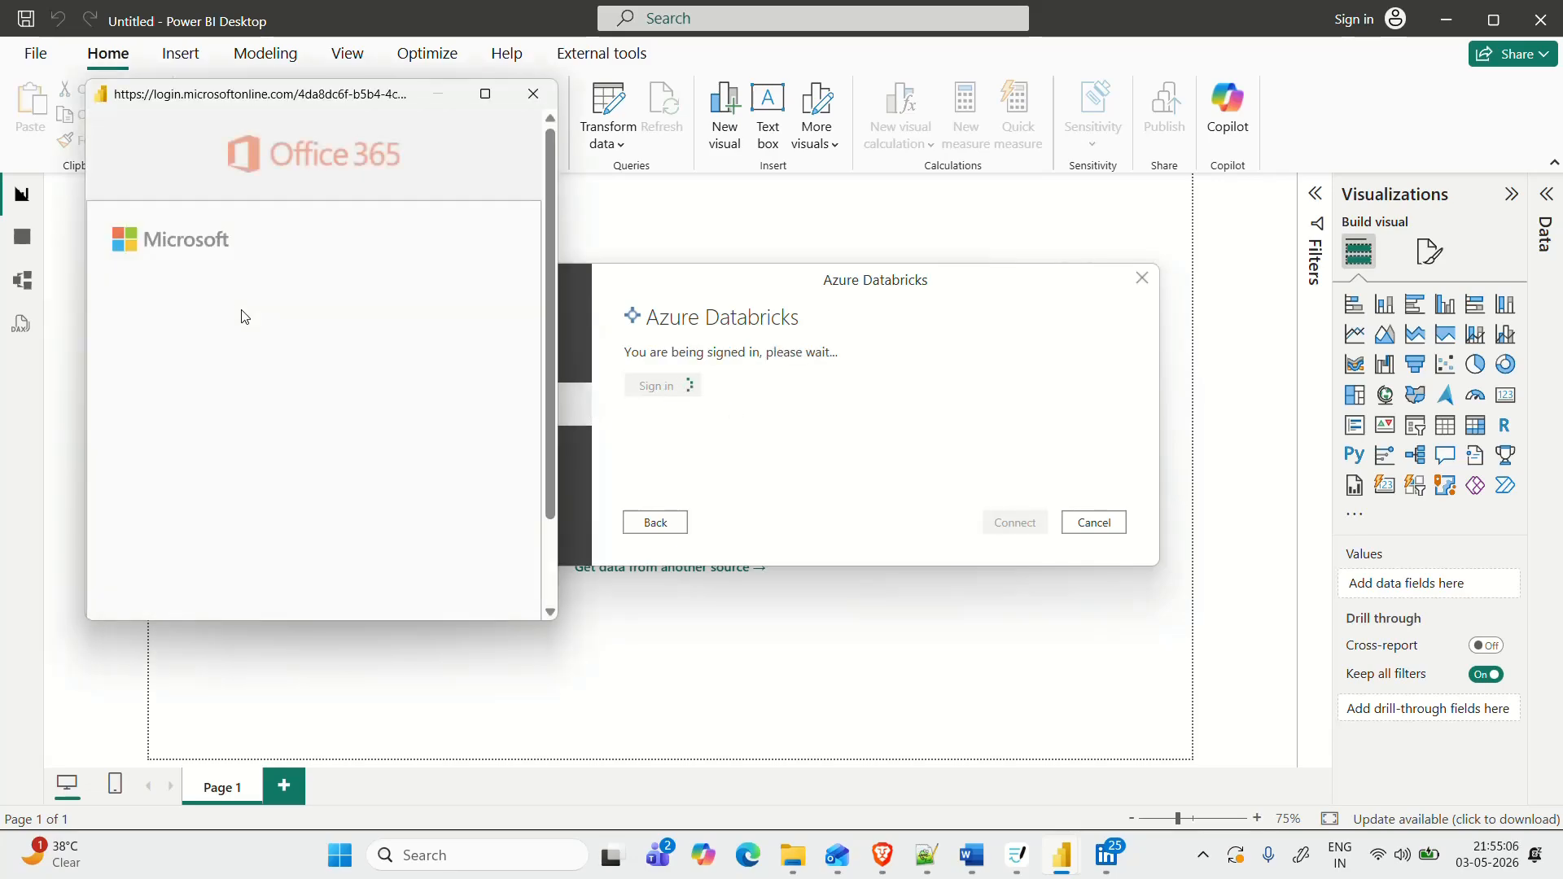
pyautogui.click(331, 441)
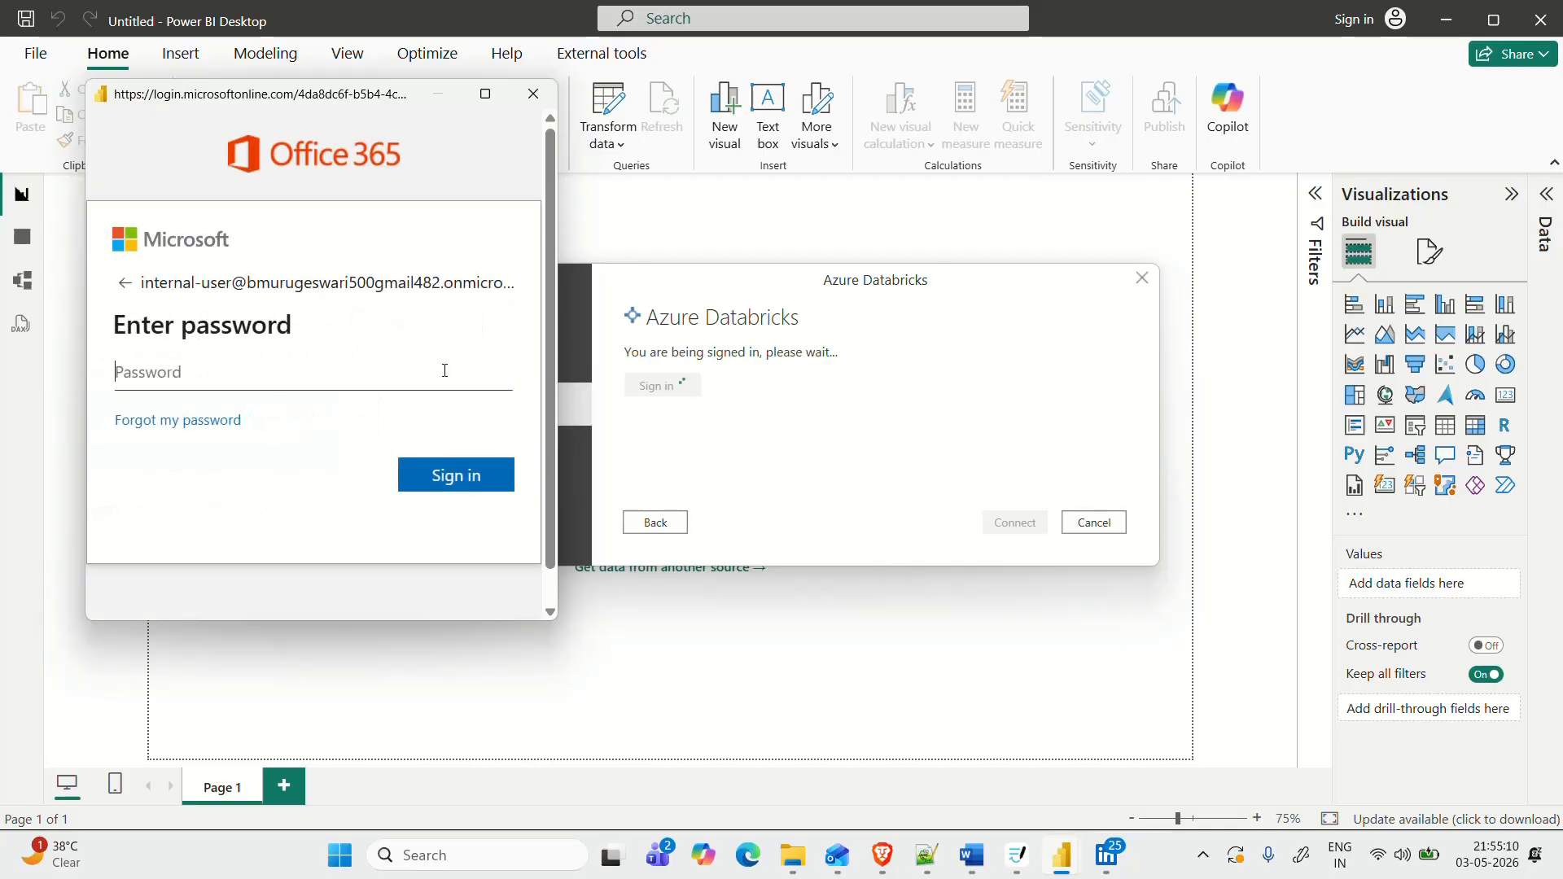
pyautogui.write('••••••')
pyautogui.press('Return')
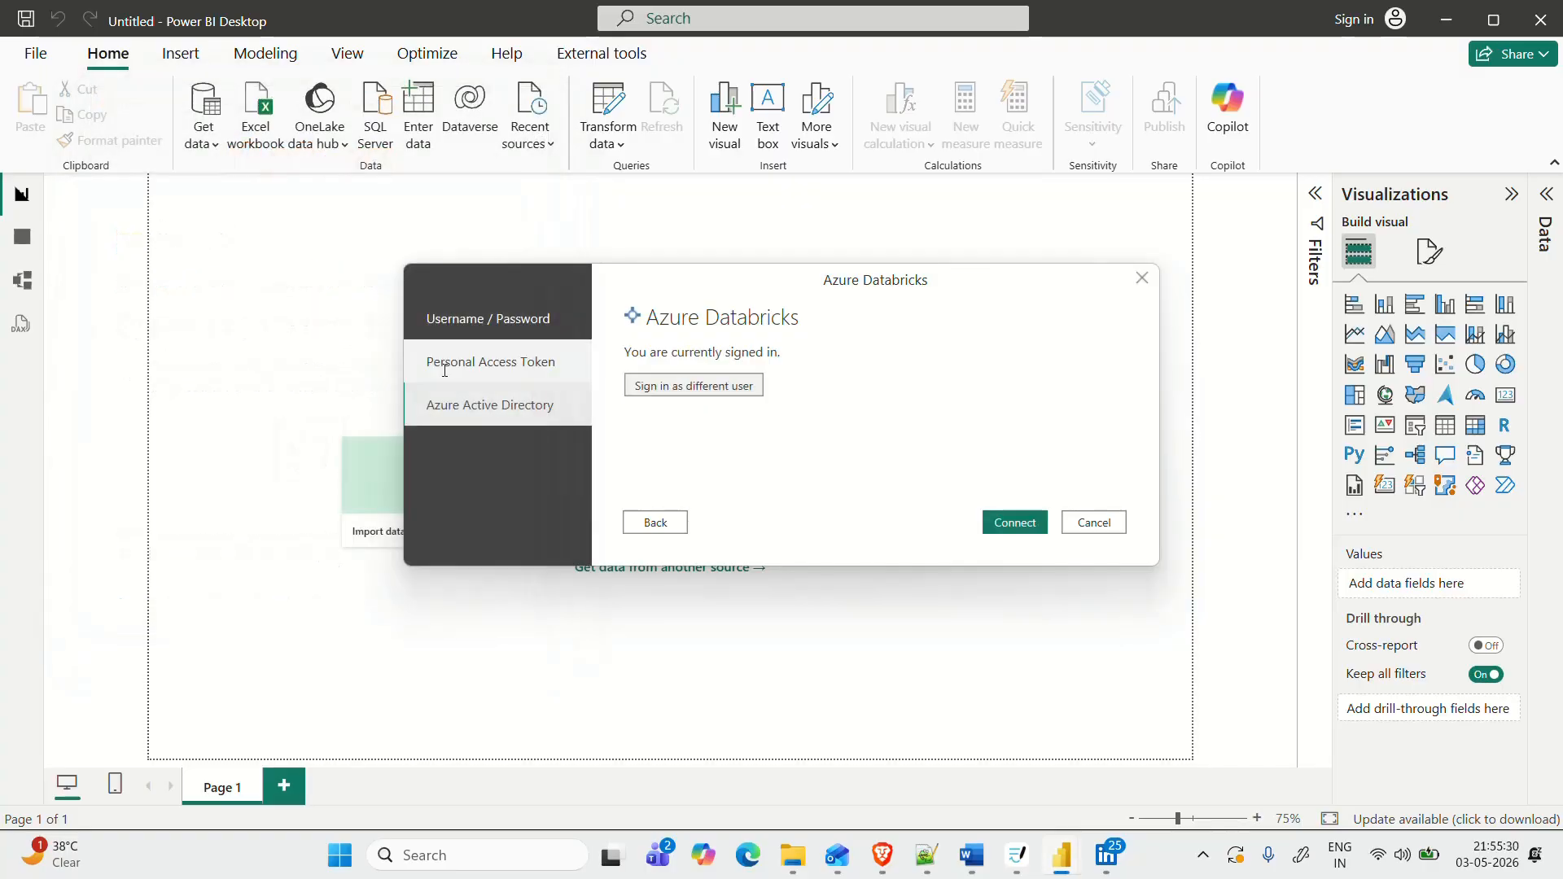
pyautogui.click(999, 529)
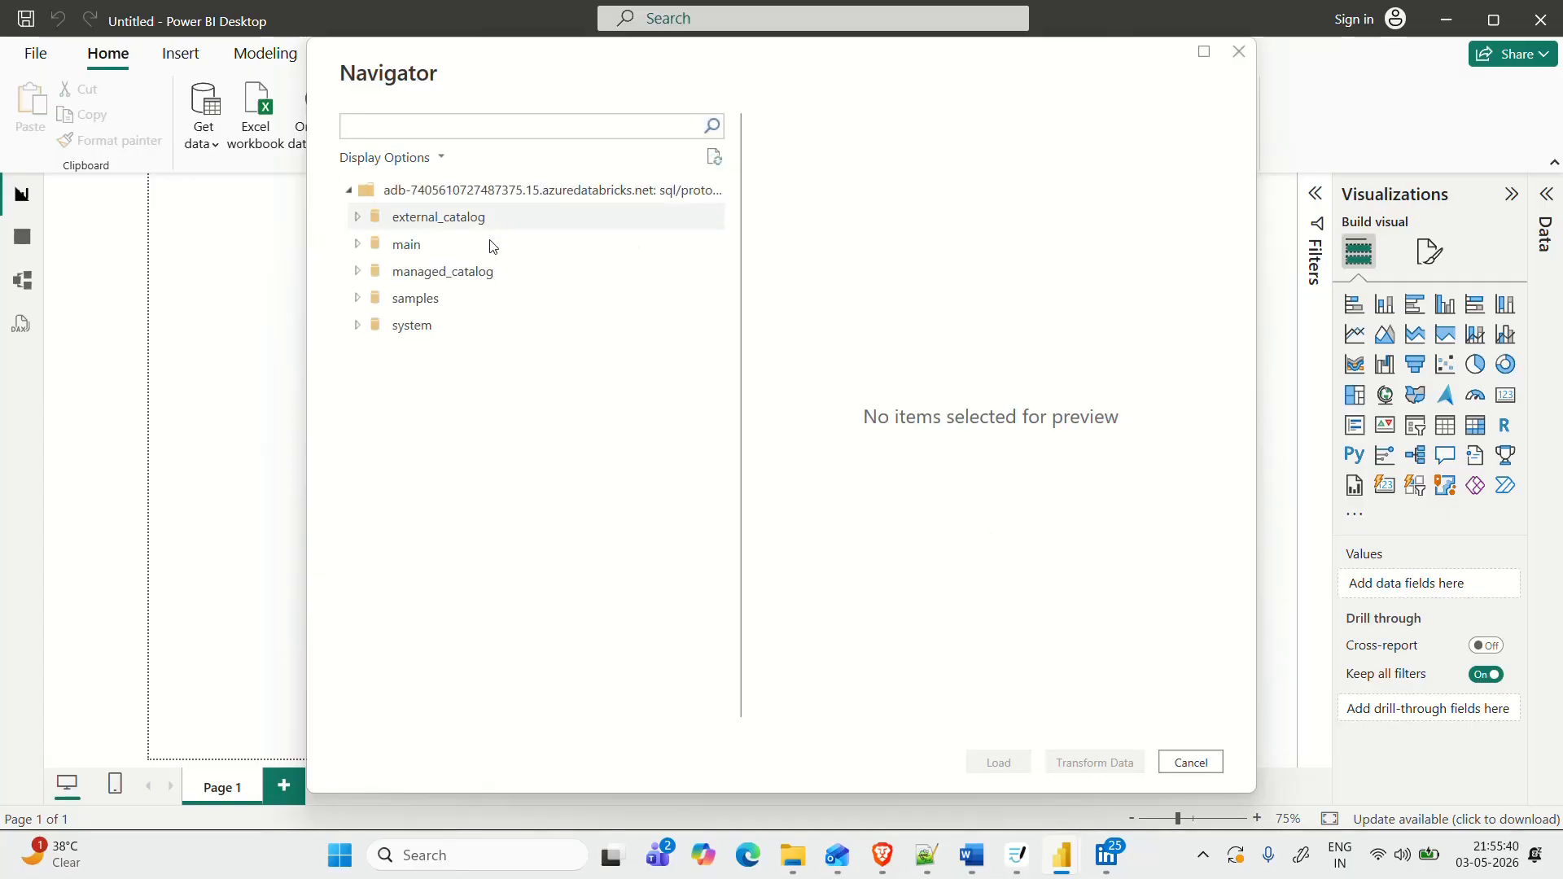
# Refresh the catalog list and load managed_table from managed_schema in managed_catalog into the report
pyautogui.click(359, 273)
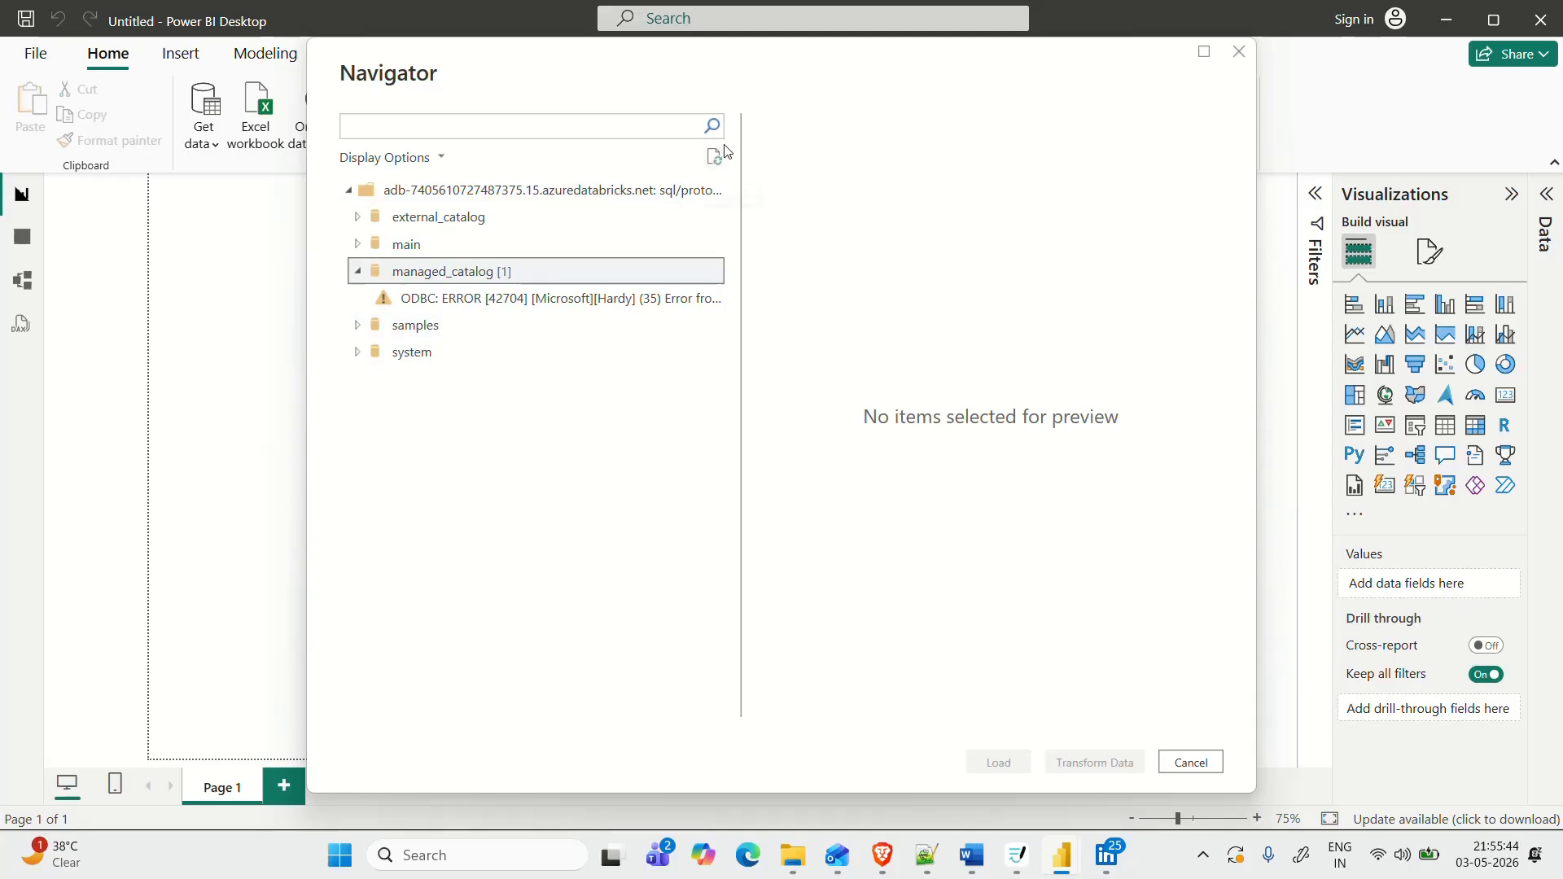
pyautogui.click(714, 157)
pyautogui.click(362, 273)
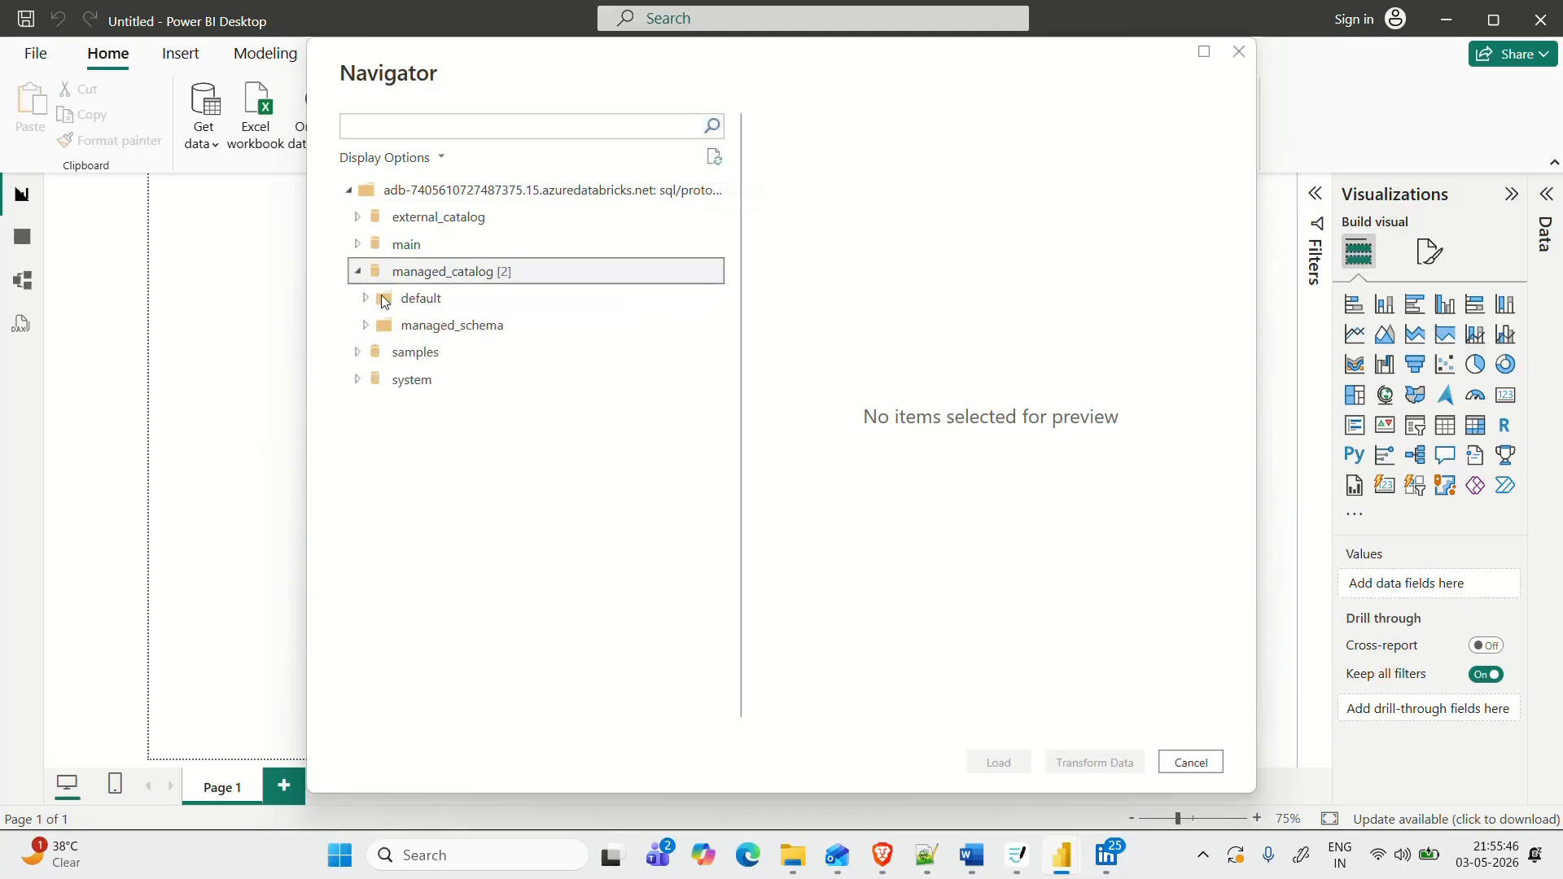
pyautogui.click(363, 326)
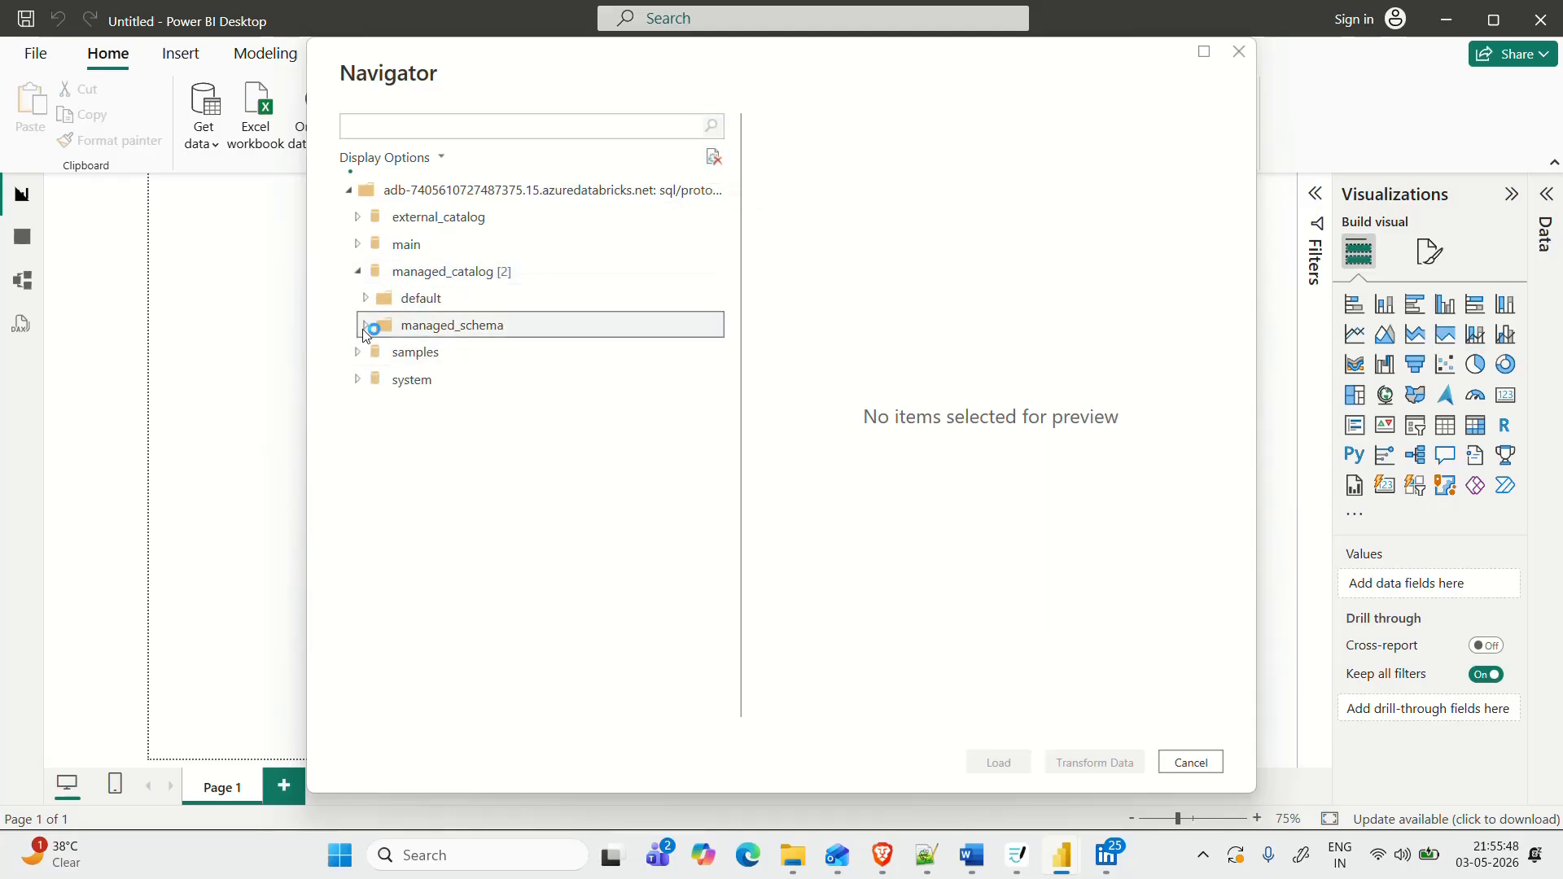
pyautogui.click(390, 354)
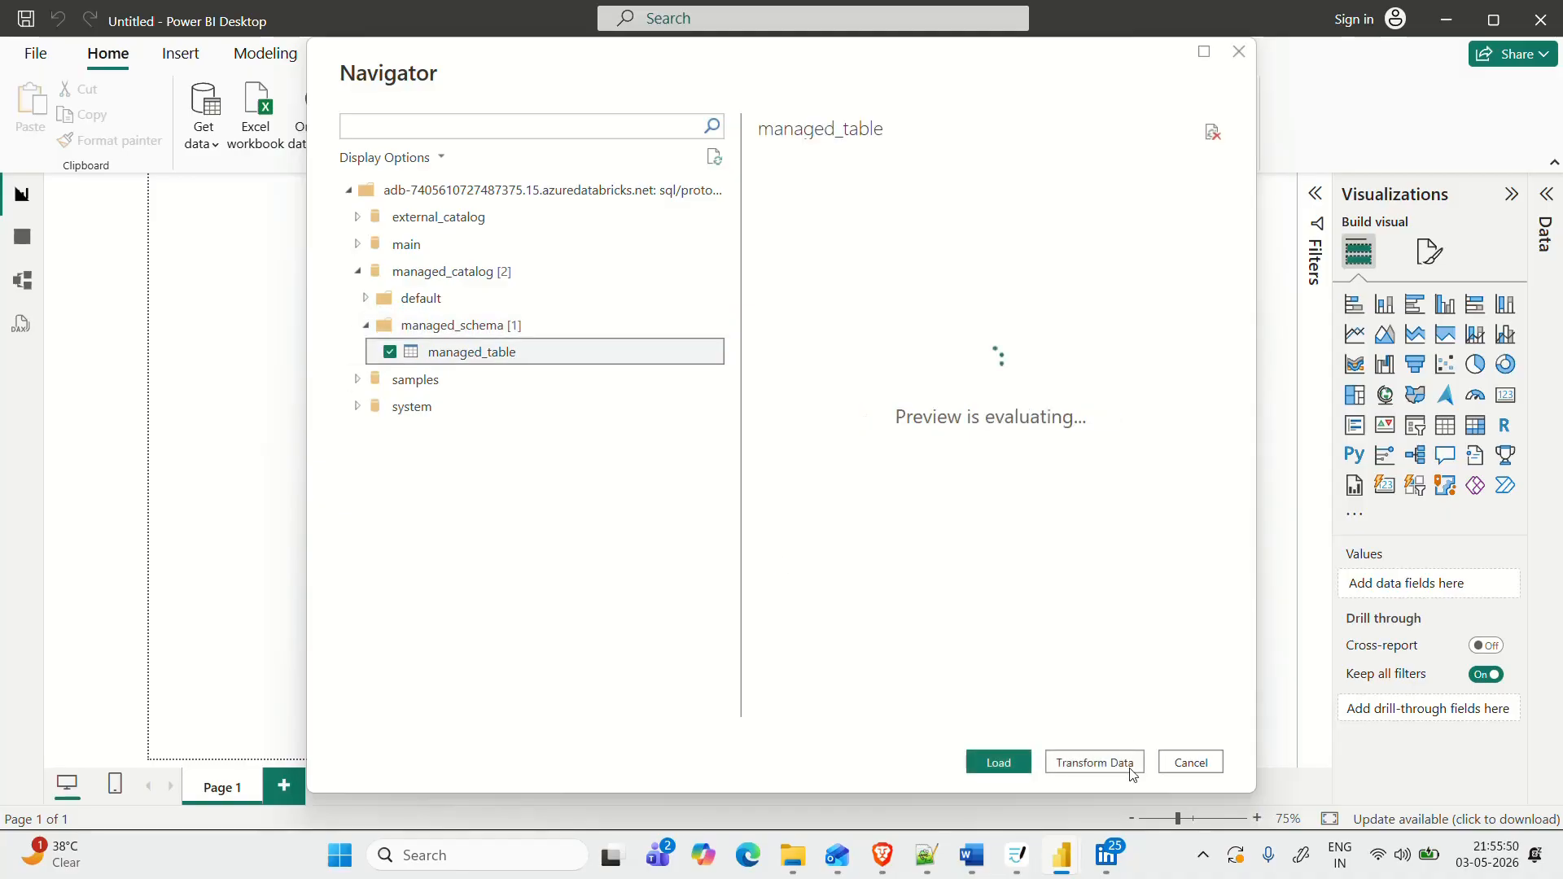
pyautogui.click(993, 762)
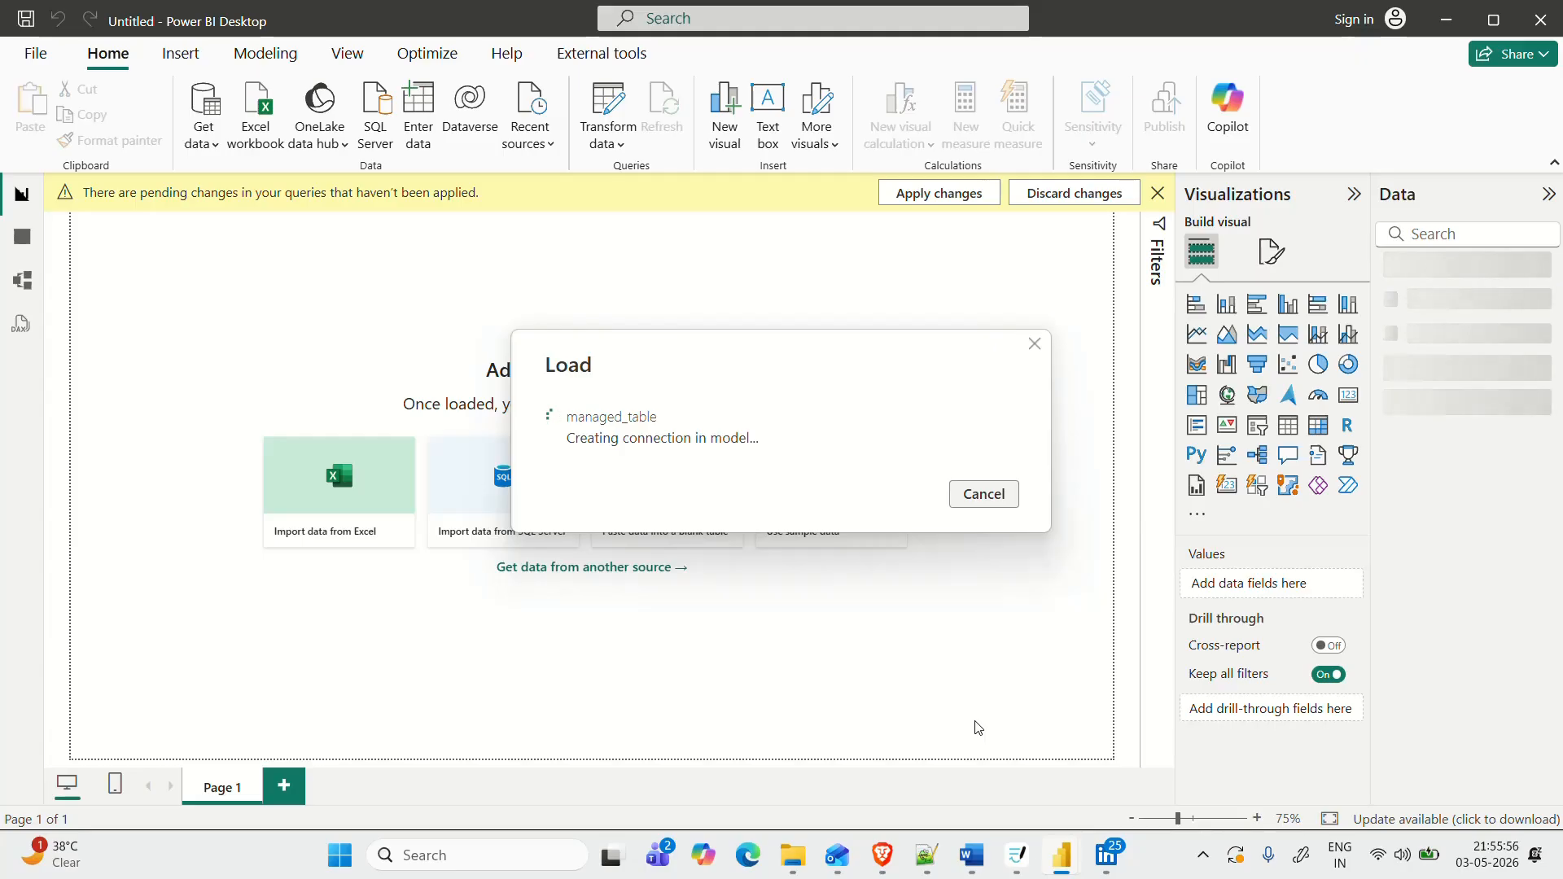
# Examine the rows of managed_table in Table view, then return to the report canvas
pyautogui.click(23, 239)
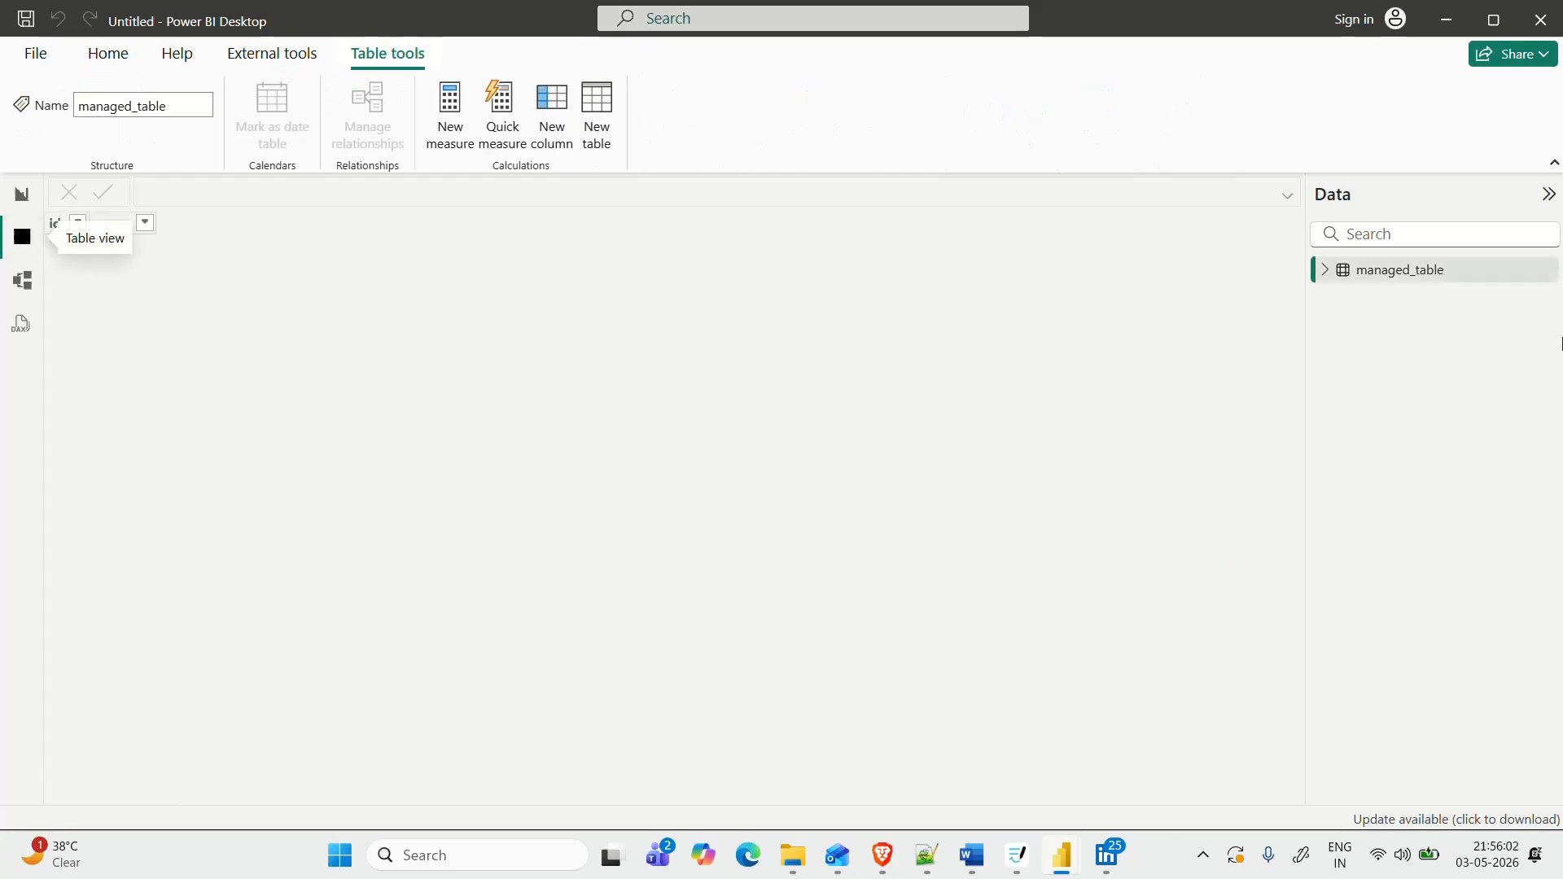
pyautogui.click(1432, 266)
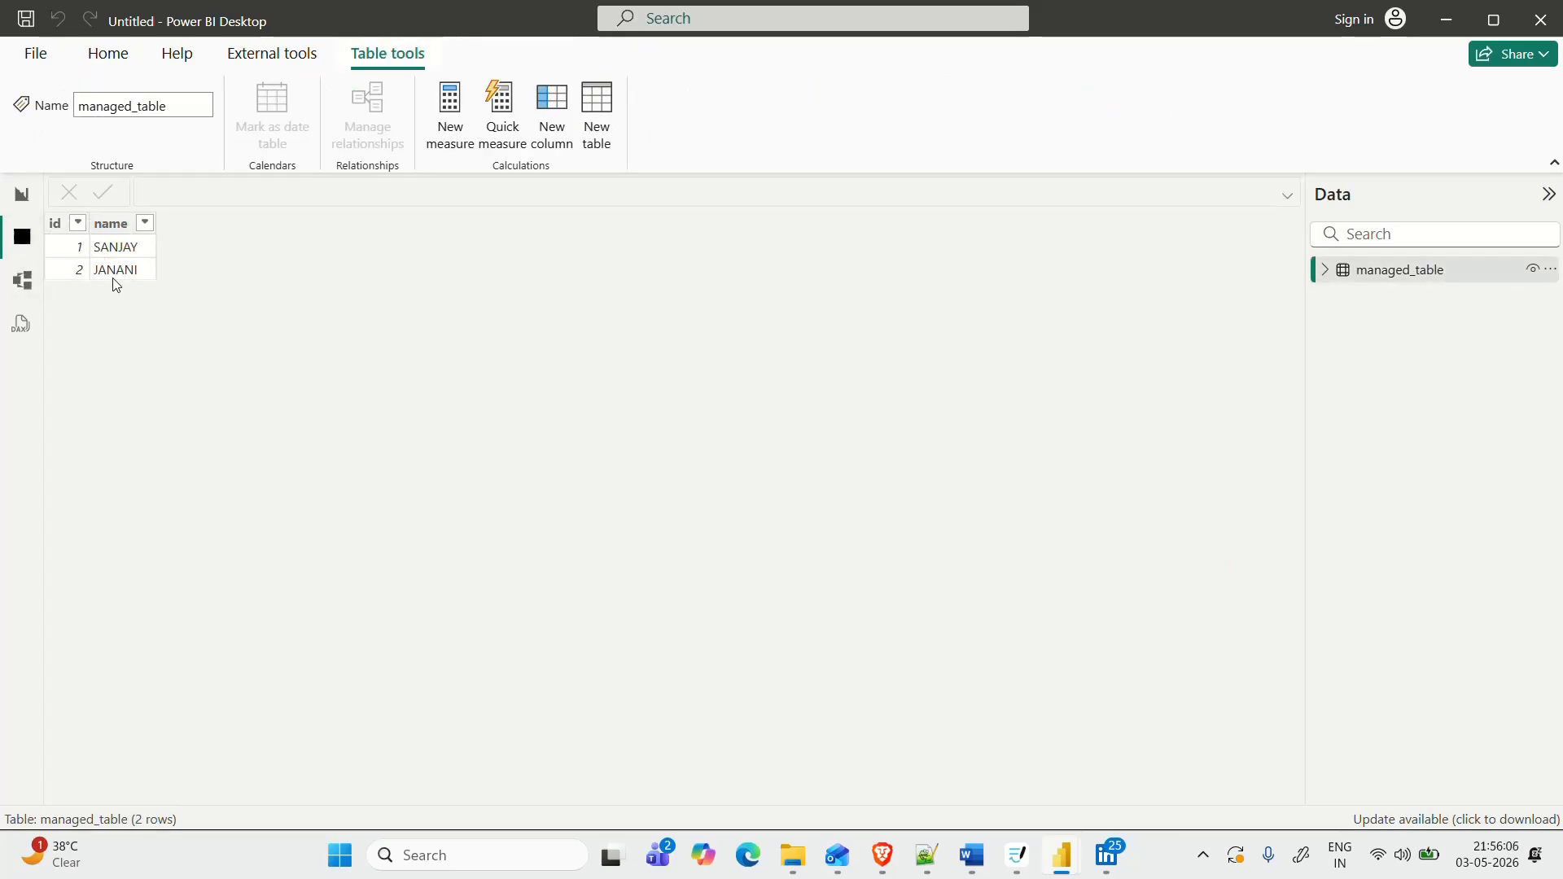
pyautogui.click(22, 195)
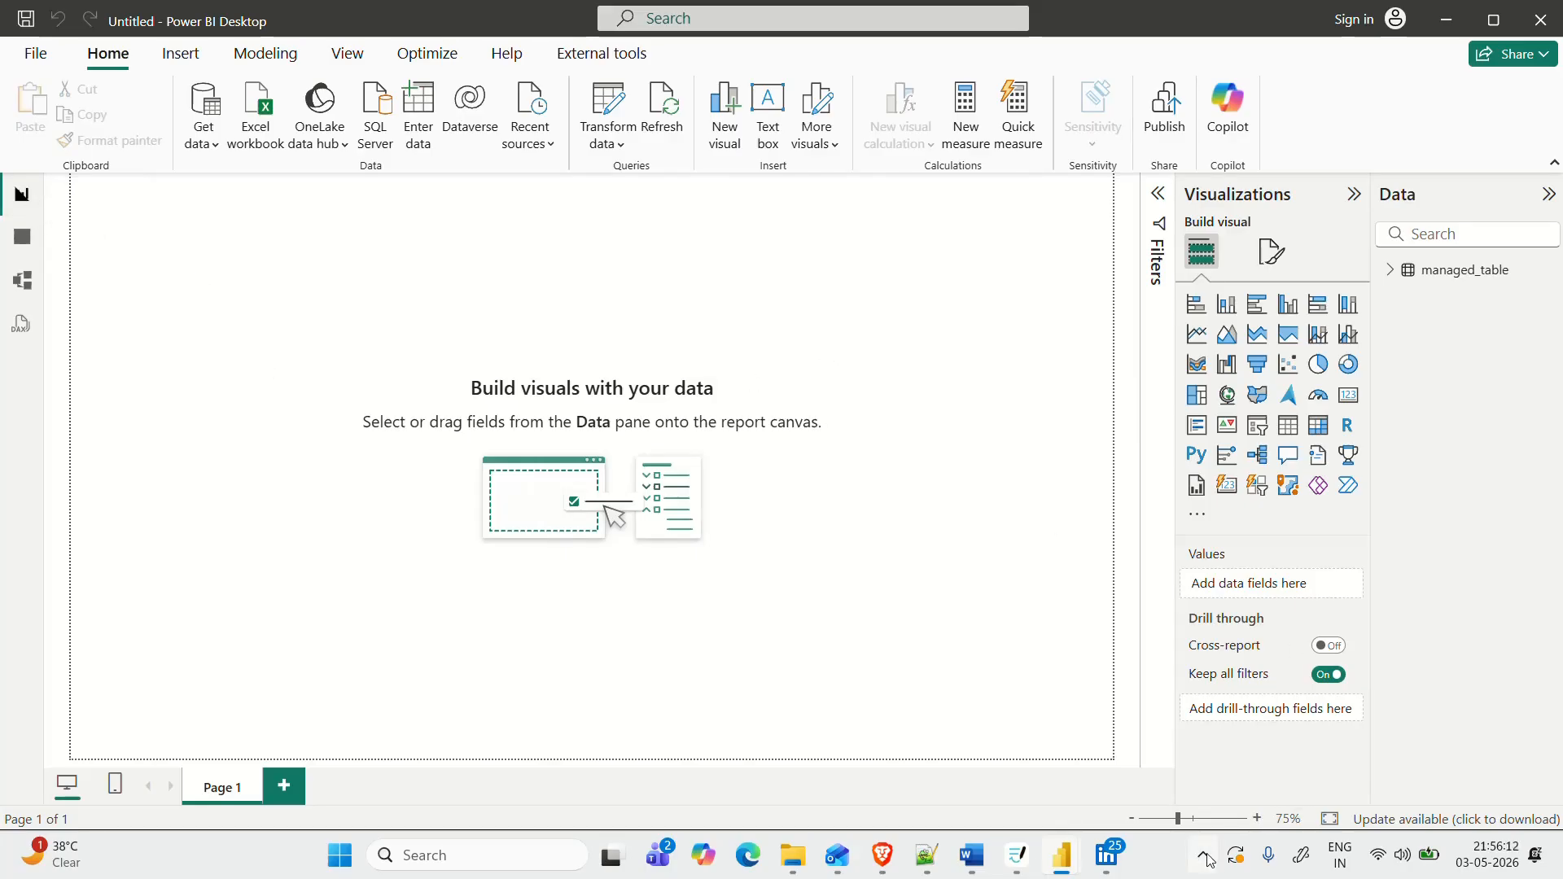
# Switch to Databricks in the Brave browser and show the EMPLOYEE_VIEW query in my-first-notebook
pyautogui.moveTo(884, 857)
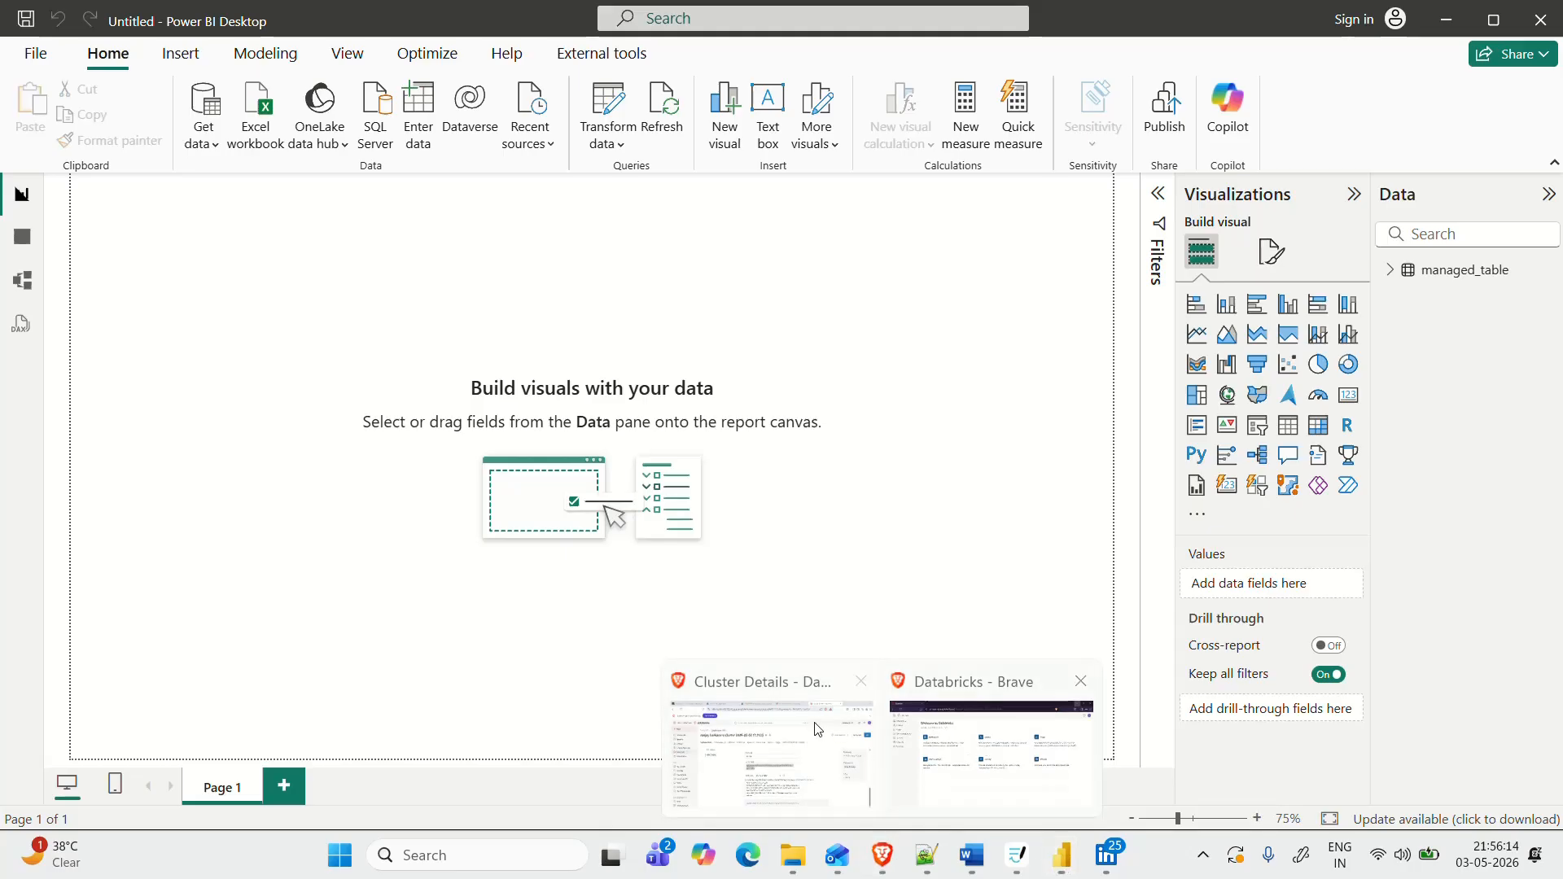
pyautogui.click(842, 724)
pyautogui.click(395, 494)
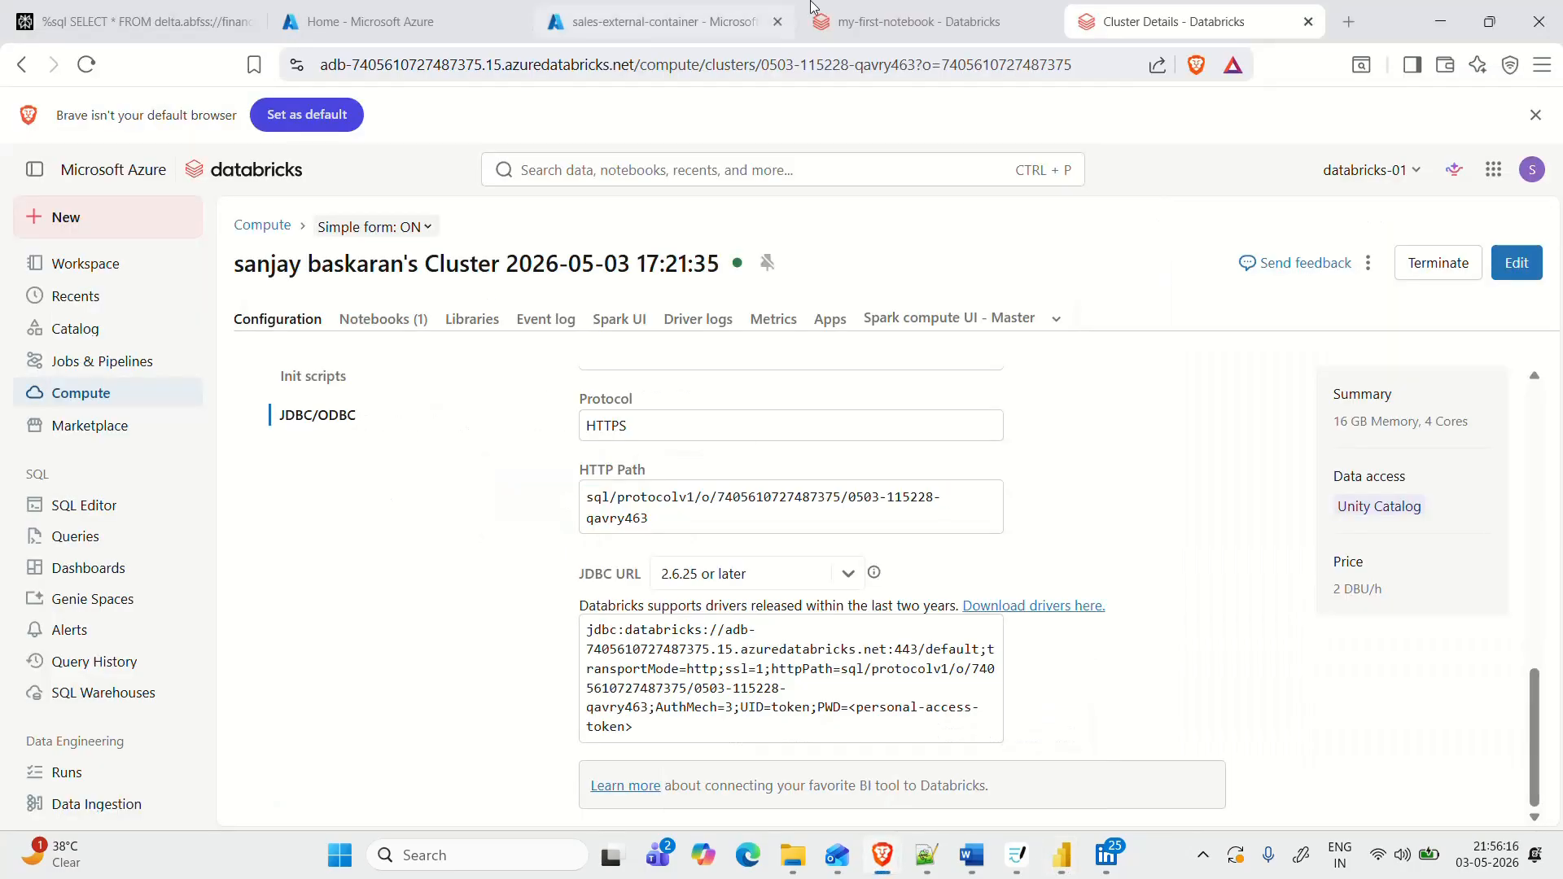
pyautogui.click(903, 8)
pyautogui.click(525, 693)
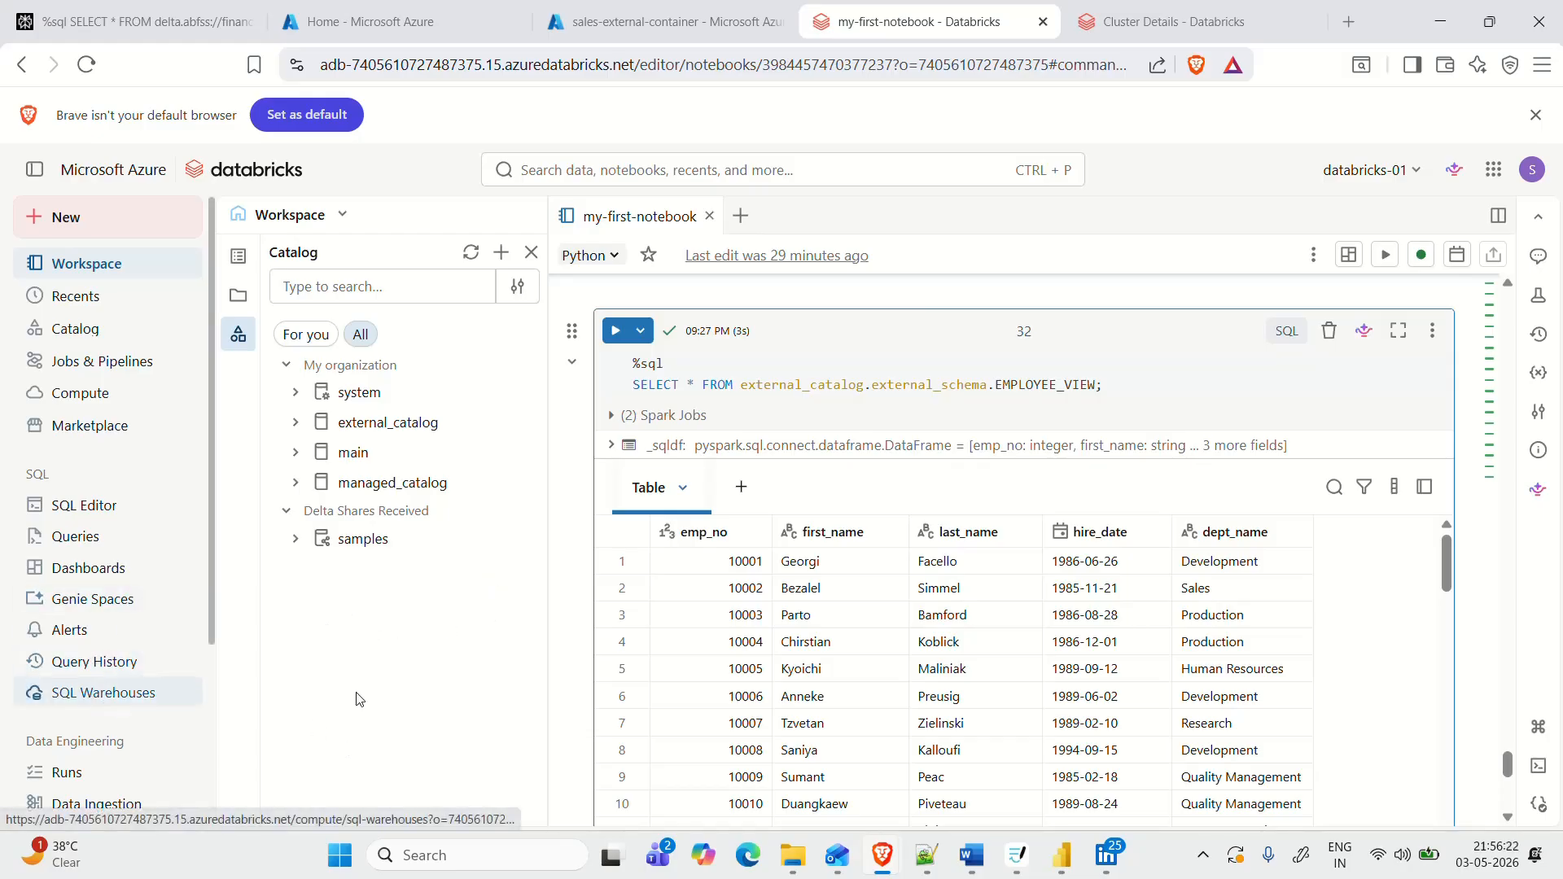
# Switch to the employee_view report in Power BI Desktop and collapse its Filters pane to show the visuals larger
pyautogui.moveTo(1060, 855)
pyautogui.click(940, 769)
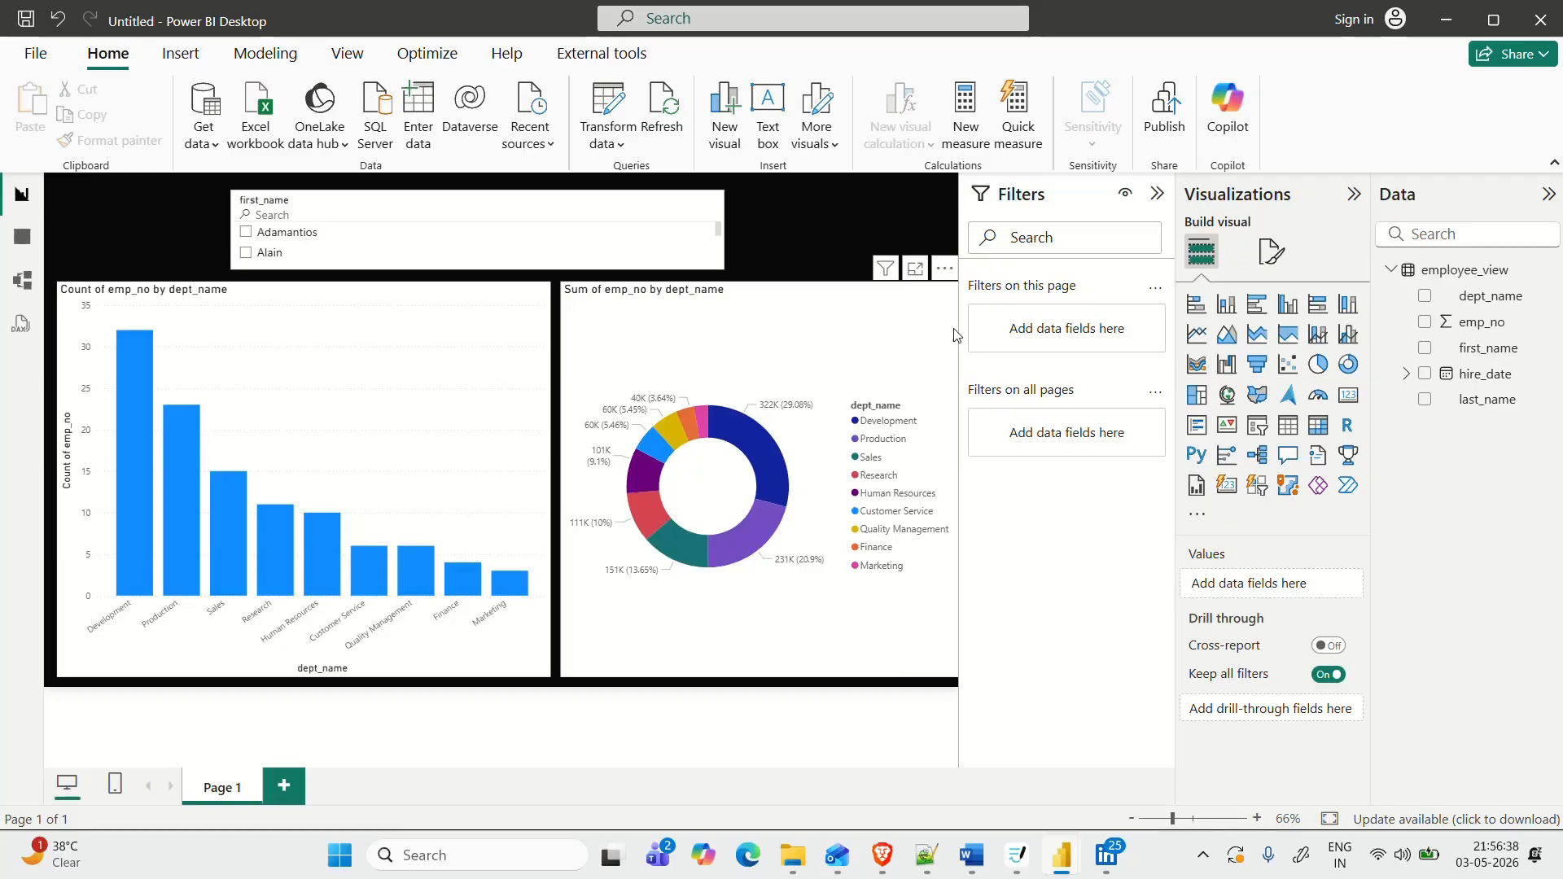
pyautogui.click(1157, 193)
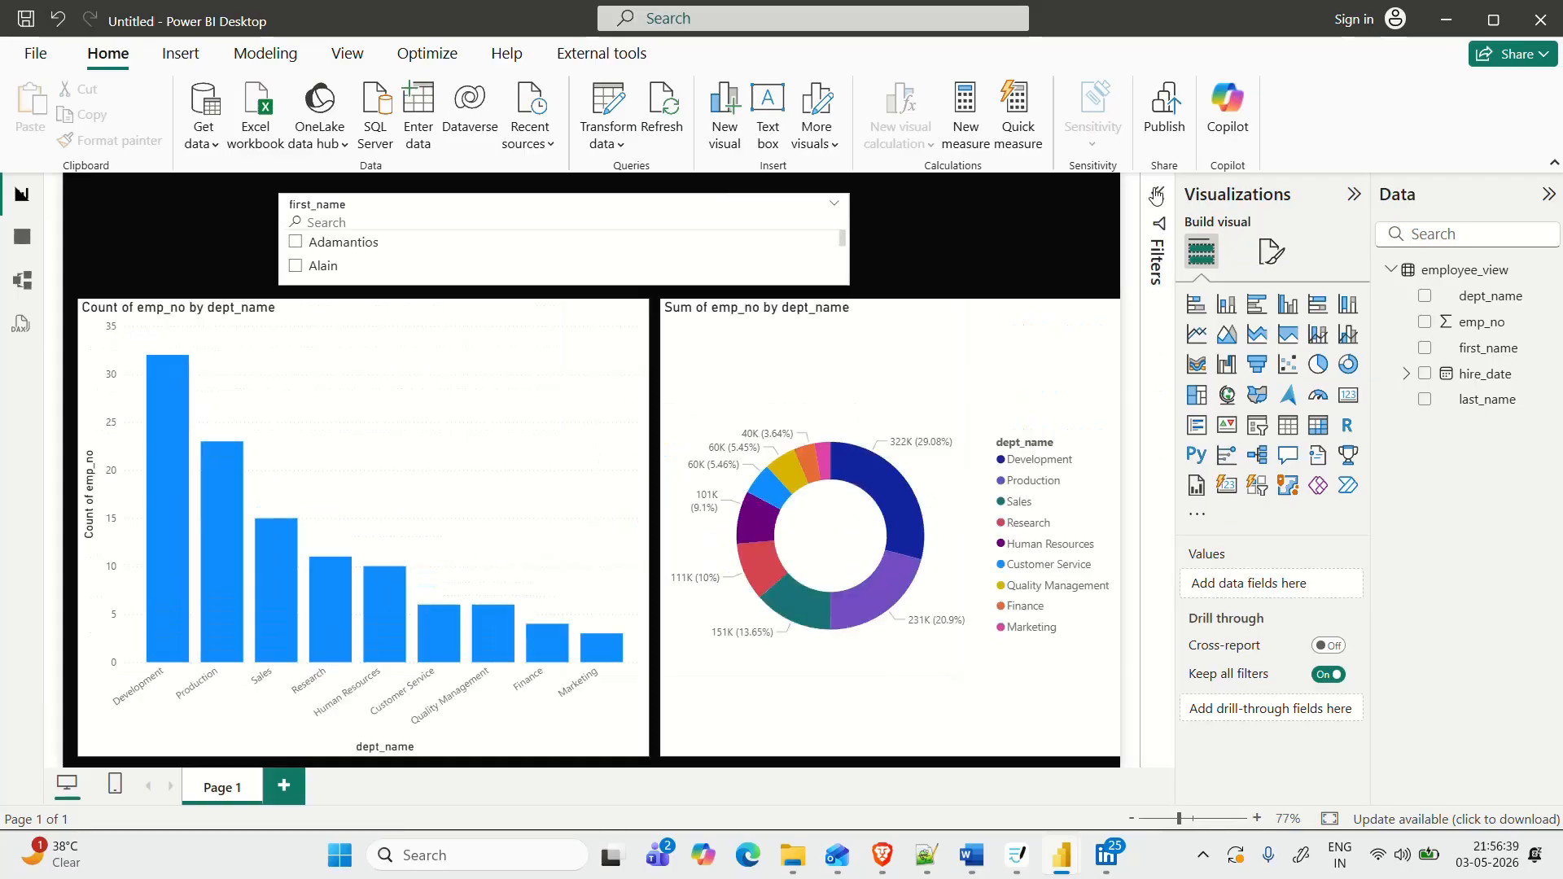
pyautogui.click(1202, 855)
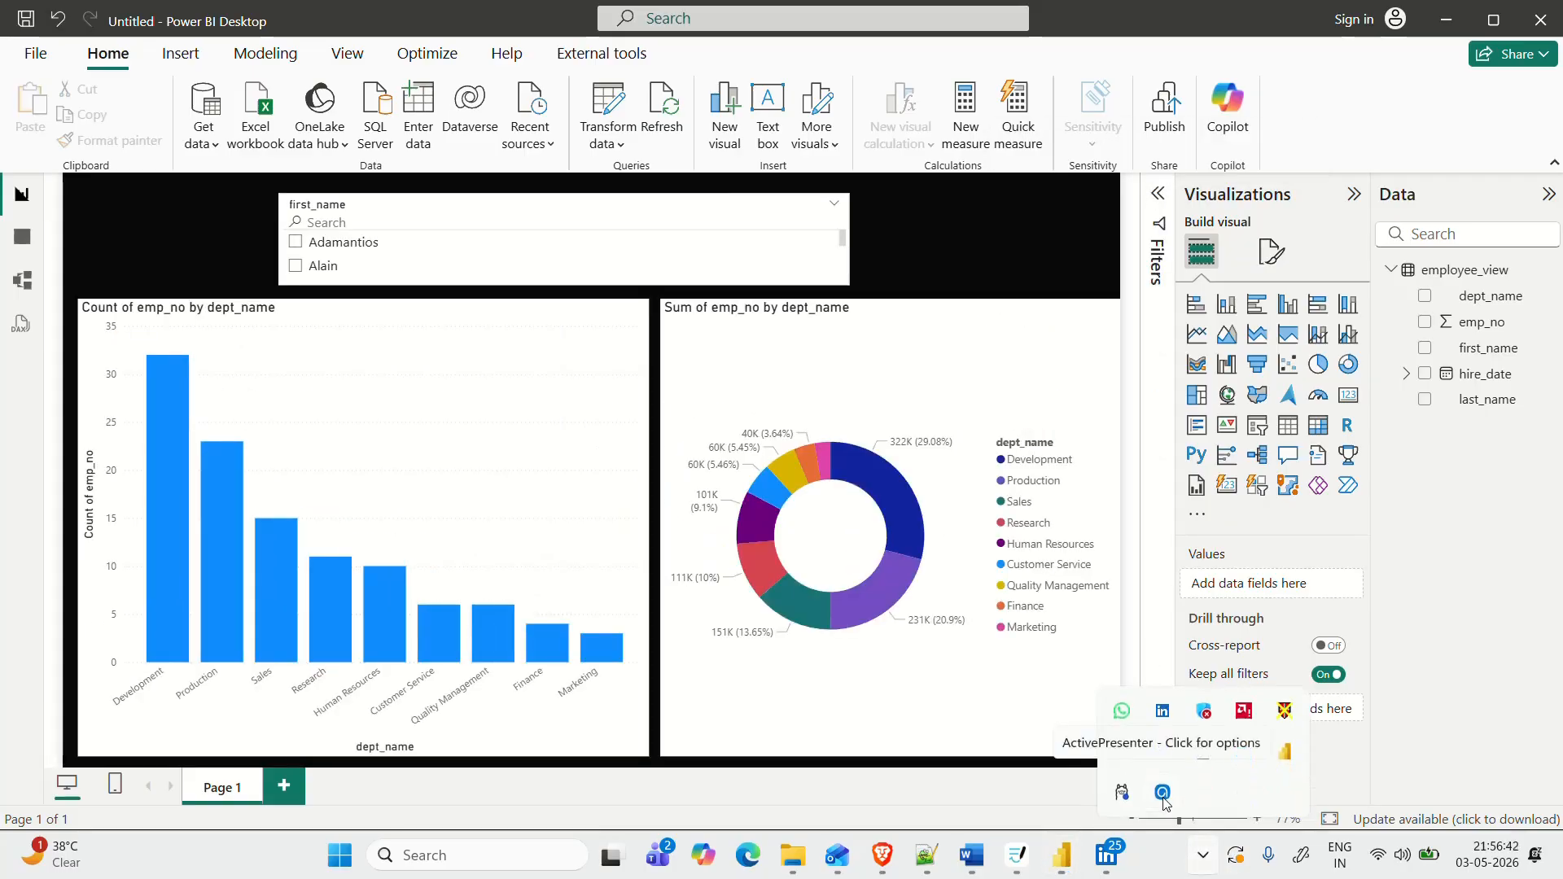